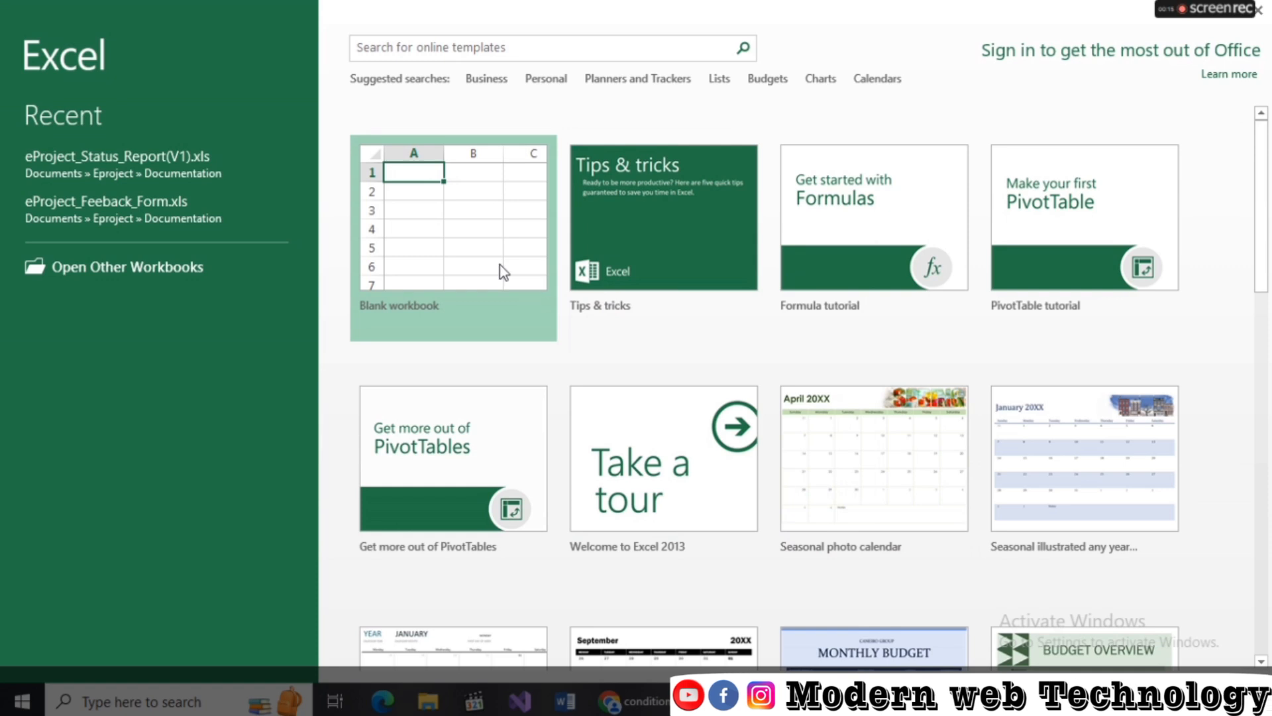
# - Create a new blank workbook
pyautogui.click(500, 266)
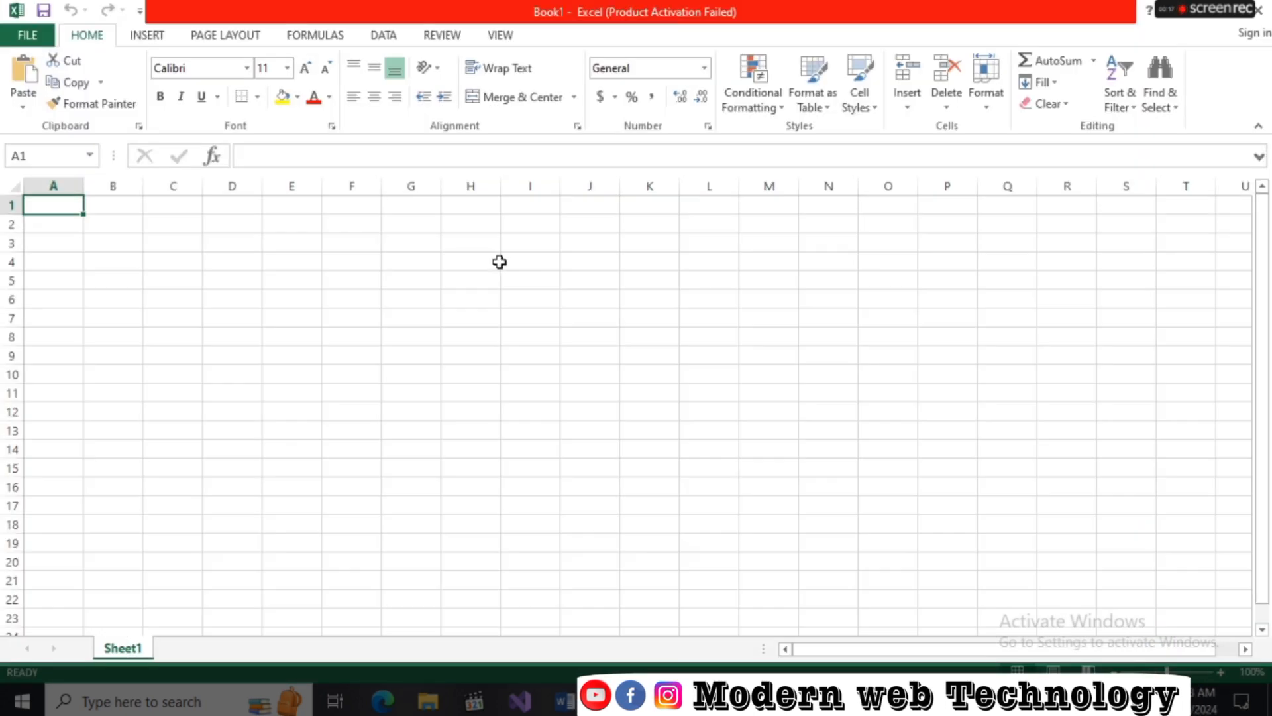
pyautogui.click(396, 297)
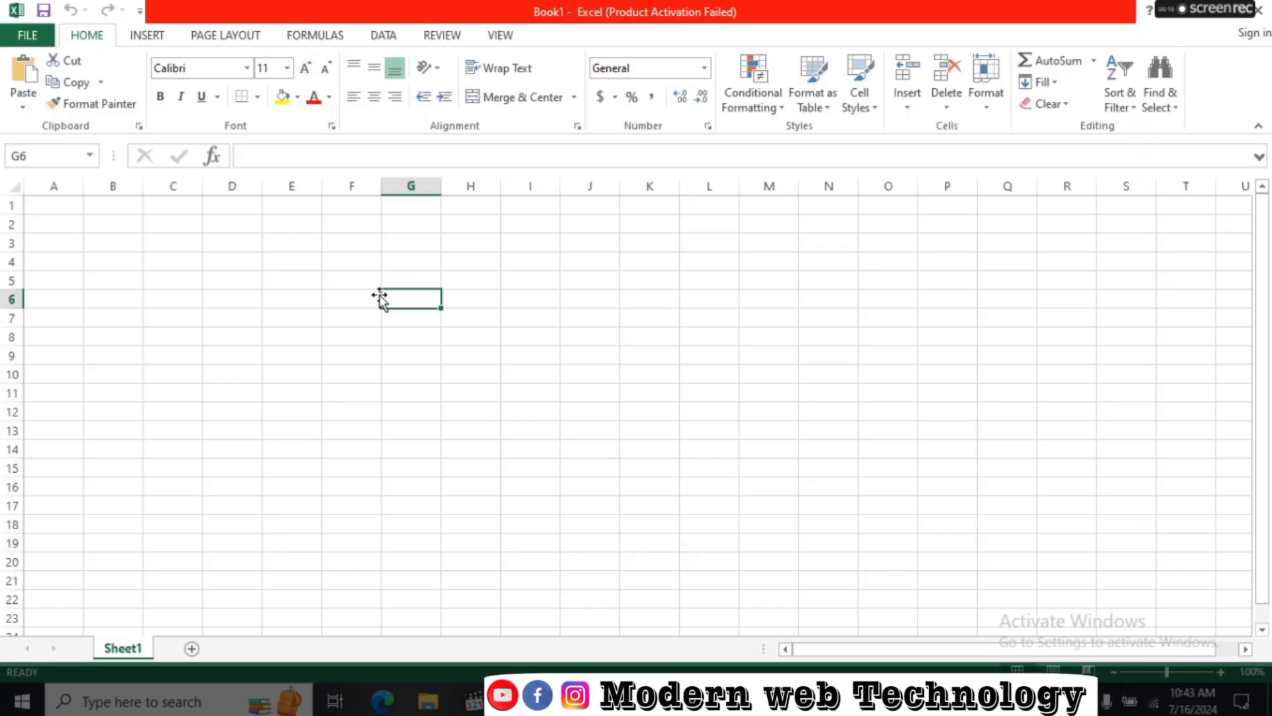
pyautogui.click(327, 264)
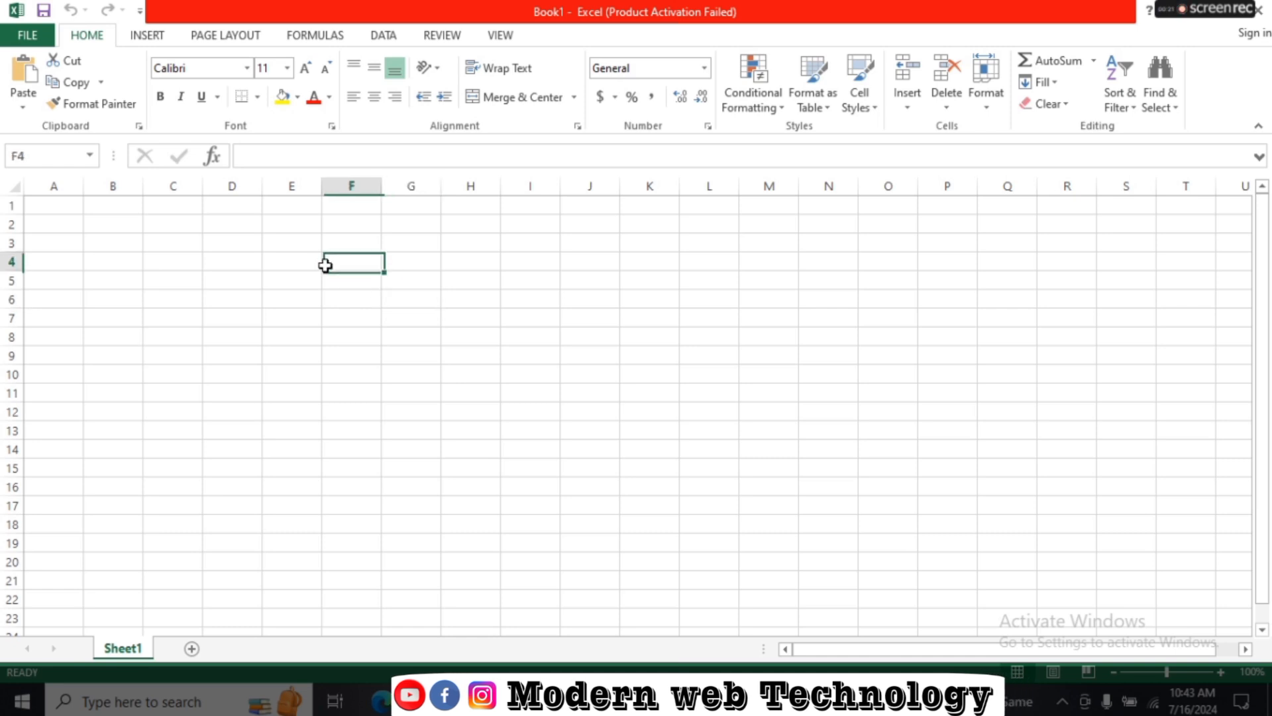
pyautogui.click(193, 237)
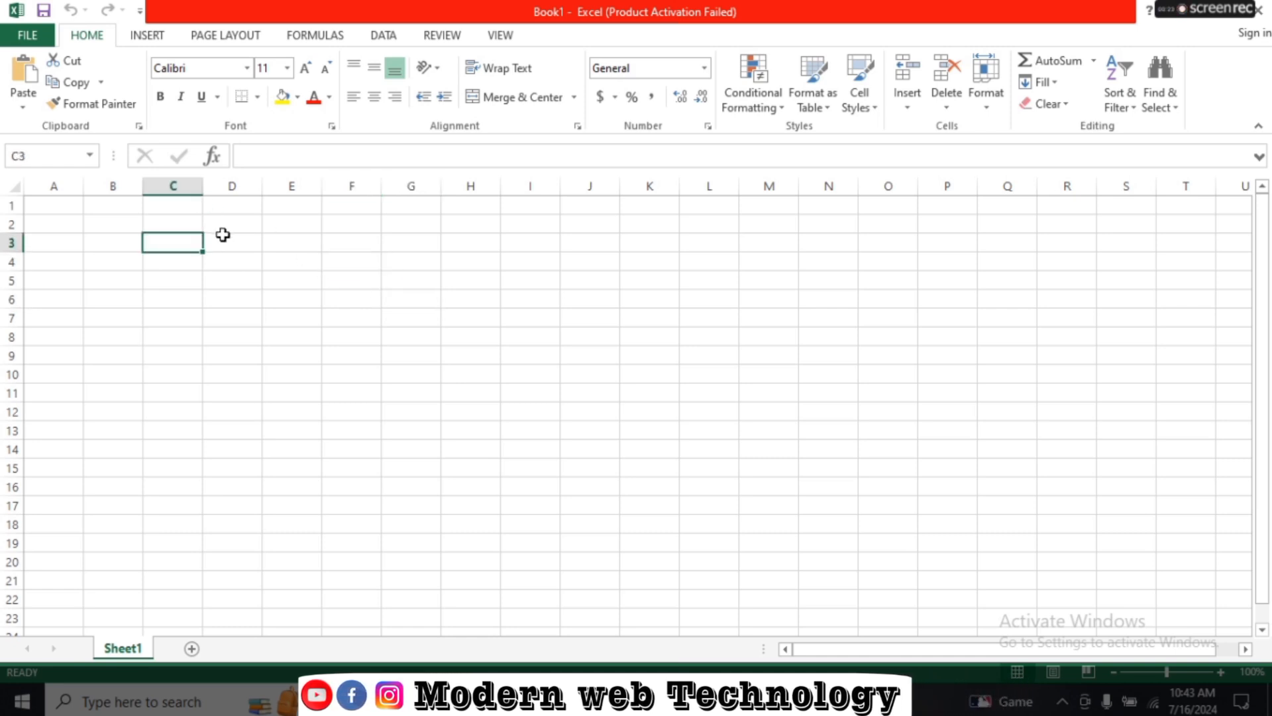
pyautogui.click(223, 235)
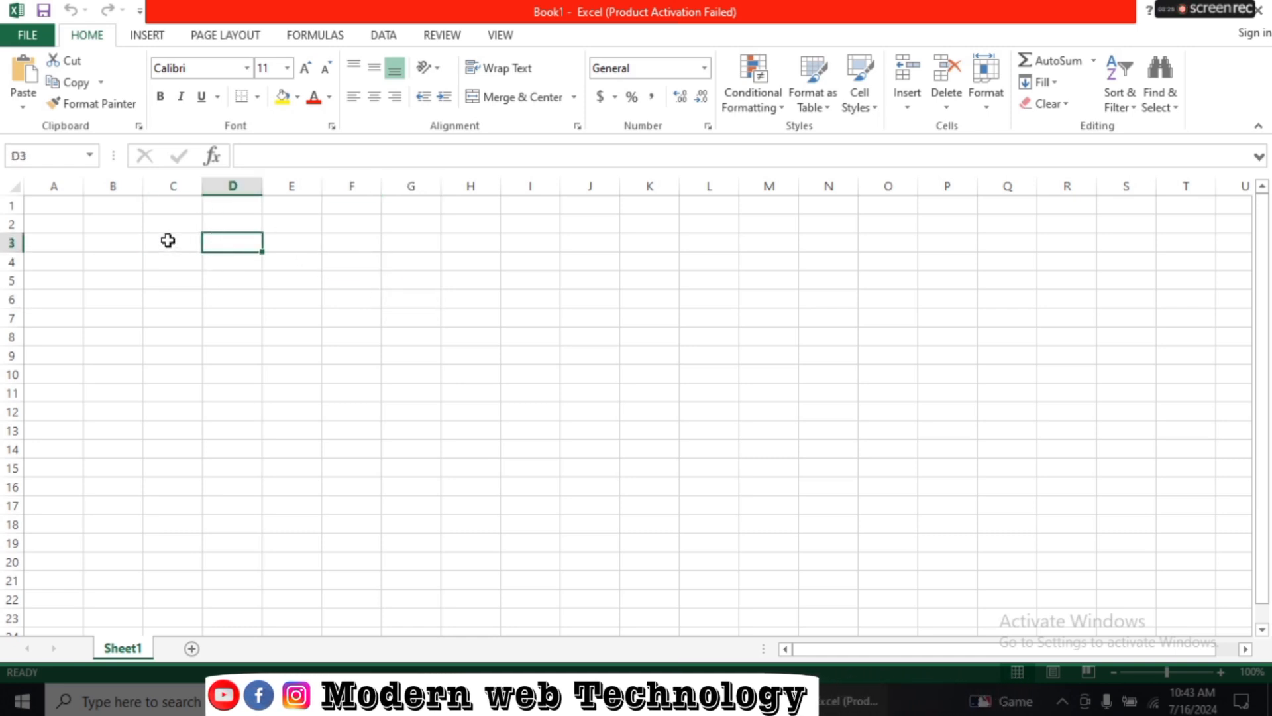
# - Apply all borders to the range C3:N14 to form the table grid
pyautogui.moveTo(169, 242); pyautogui.dragTo(817, 440)
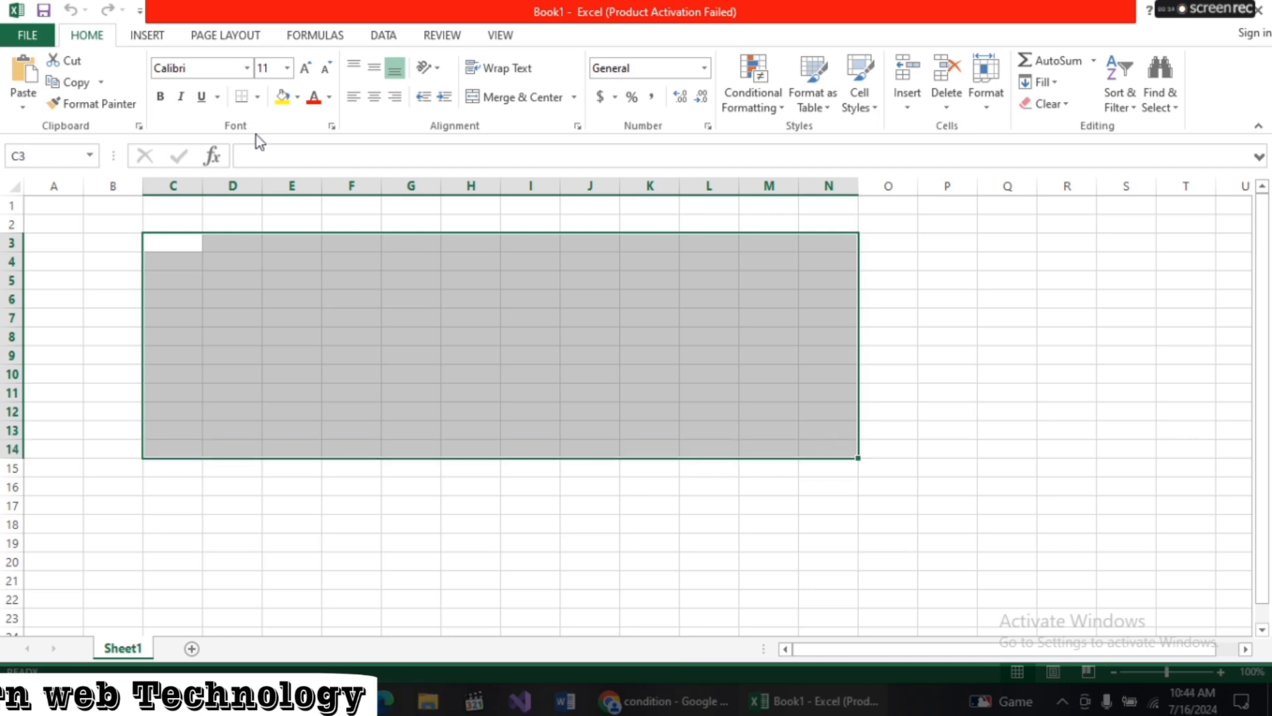
pyautogui.click(258, 97)
pyautogui.click(273, 252)
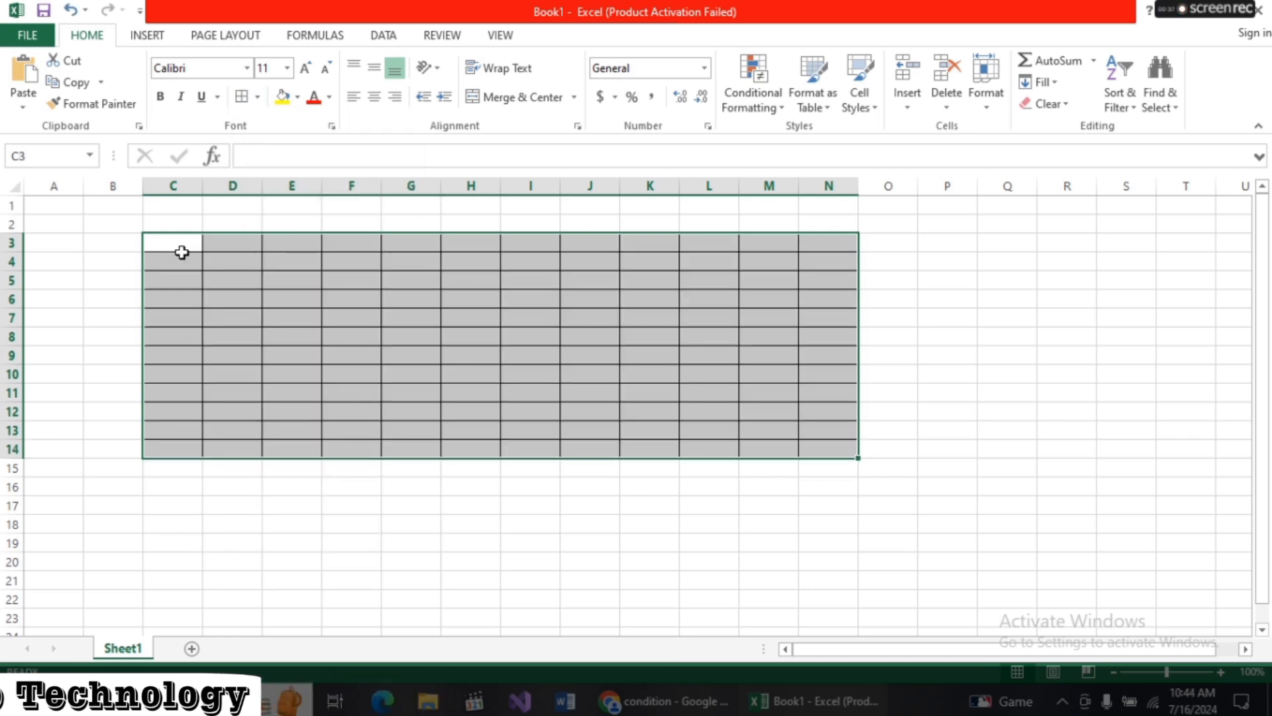
# - Merge and center the header cells C3:C4, D3:D4 and E3:I3
pyautogui.click(176, 253)
pyautogui.moveTo(176, 242); pyautogui.dragTo(236, 265)
pyautogui.click(469, 100)
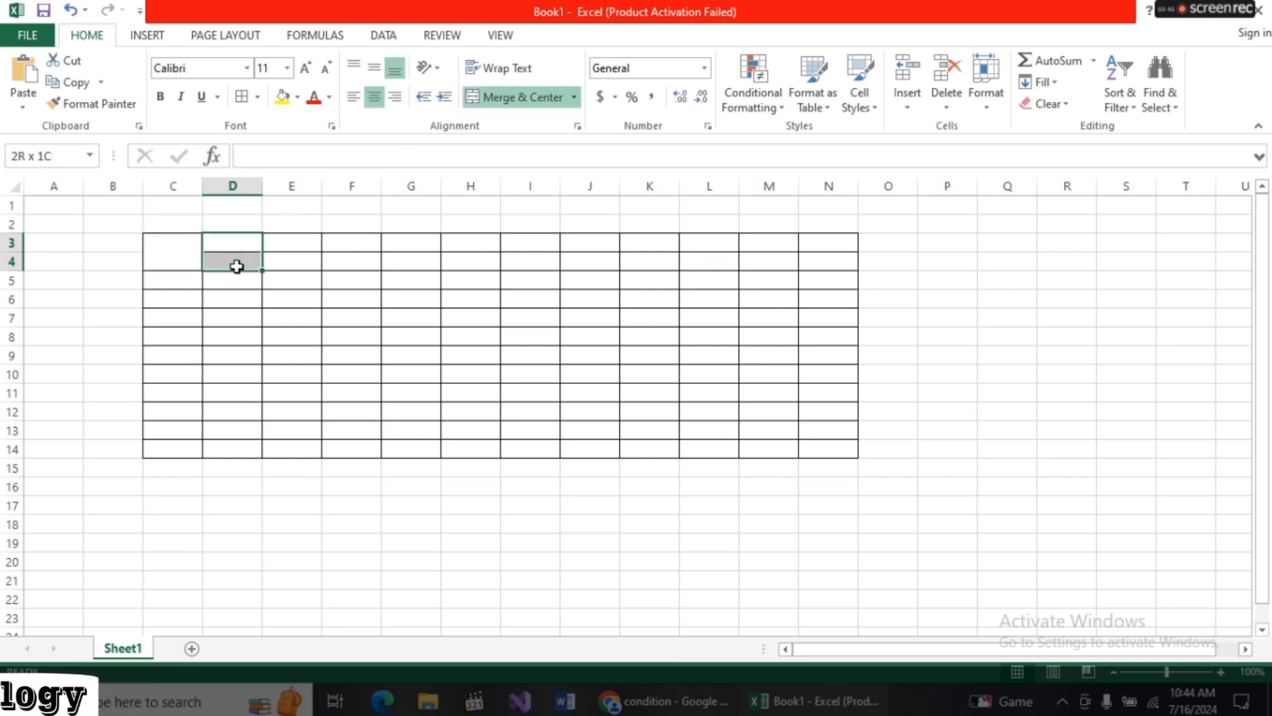
pyautogui.click(517, 97)
pyautogui.moveTo(304, 244); pyautogui.dragTo(408, 243)
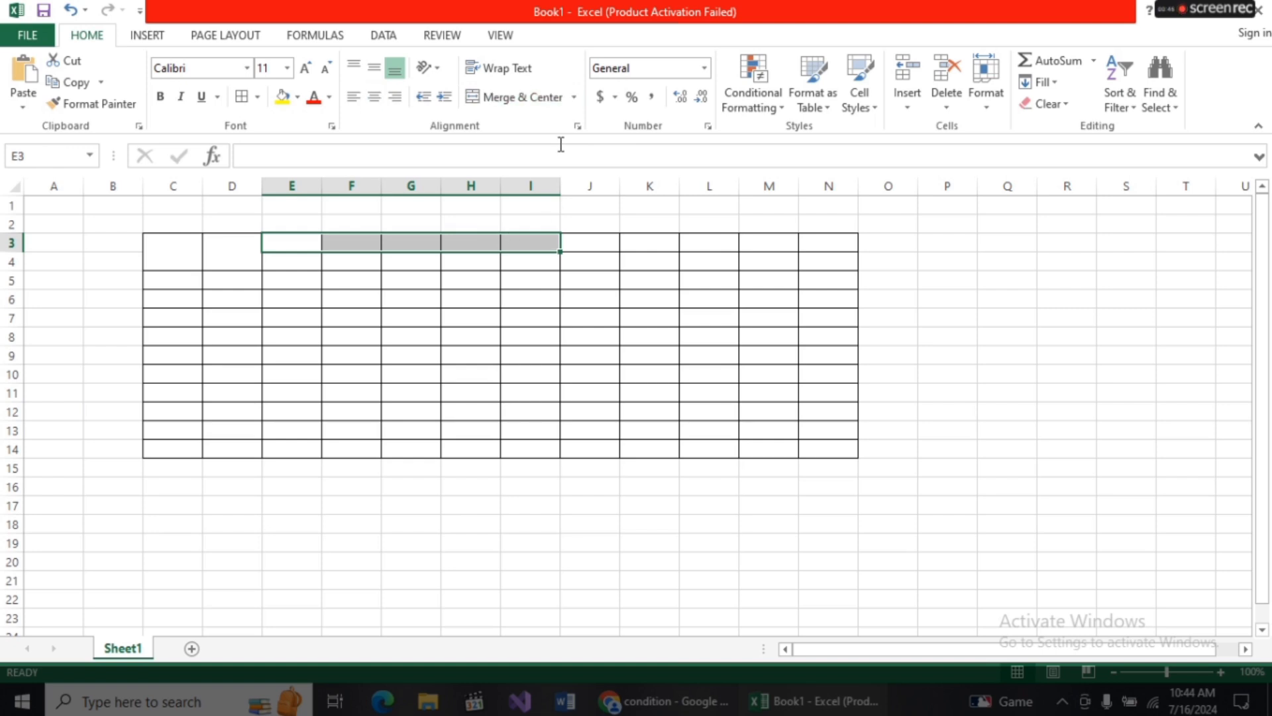
pyautogui.click(524, 97)
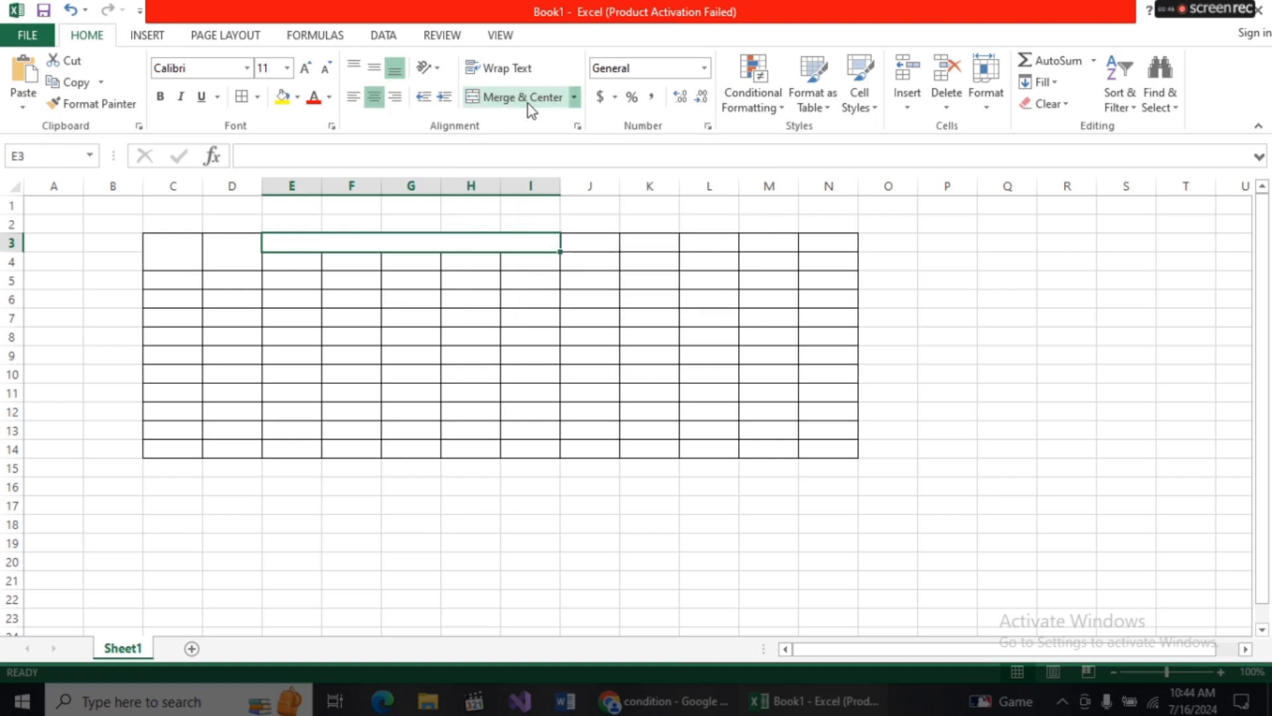
# - Merge and center rows 3 and 4 separately in each of the columns J to N
pyautogui.moveTo(615, 252); pyautogui.dragTo(601, 282)
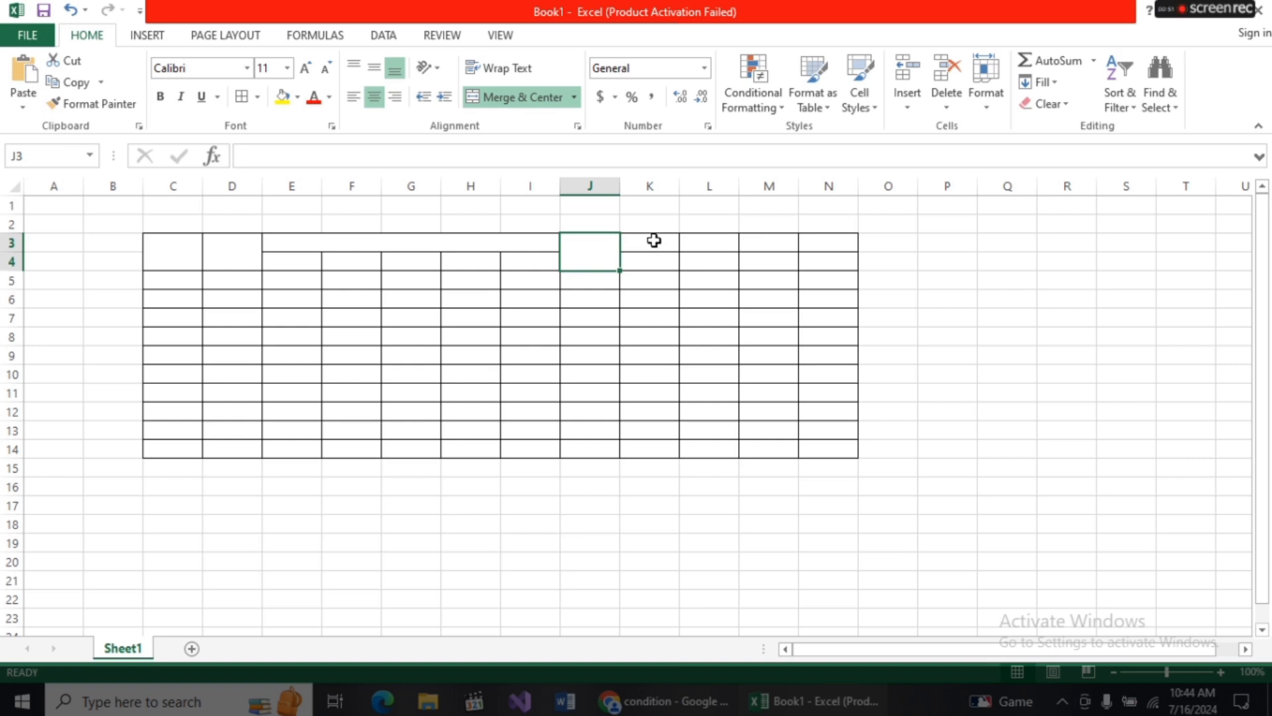
pyautogui.moveTo(654, 240); pyautogui.dragTo(653, 262)
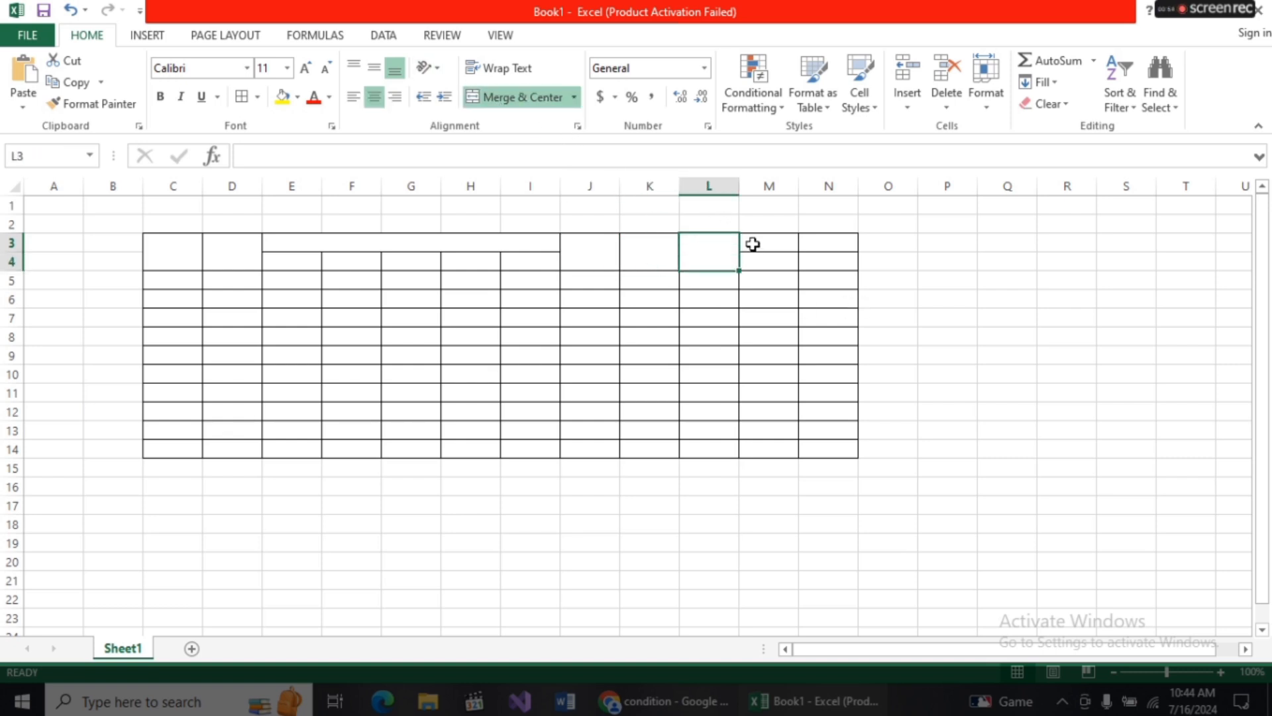
pyautogui.moveTo(753, 244); pyautogui.dragTo(818, 267)
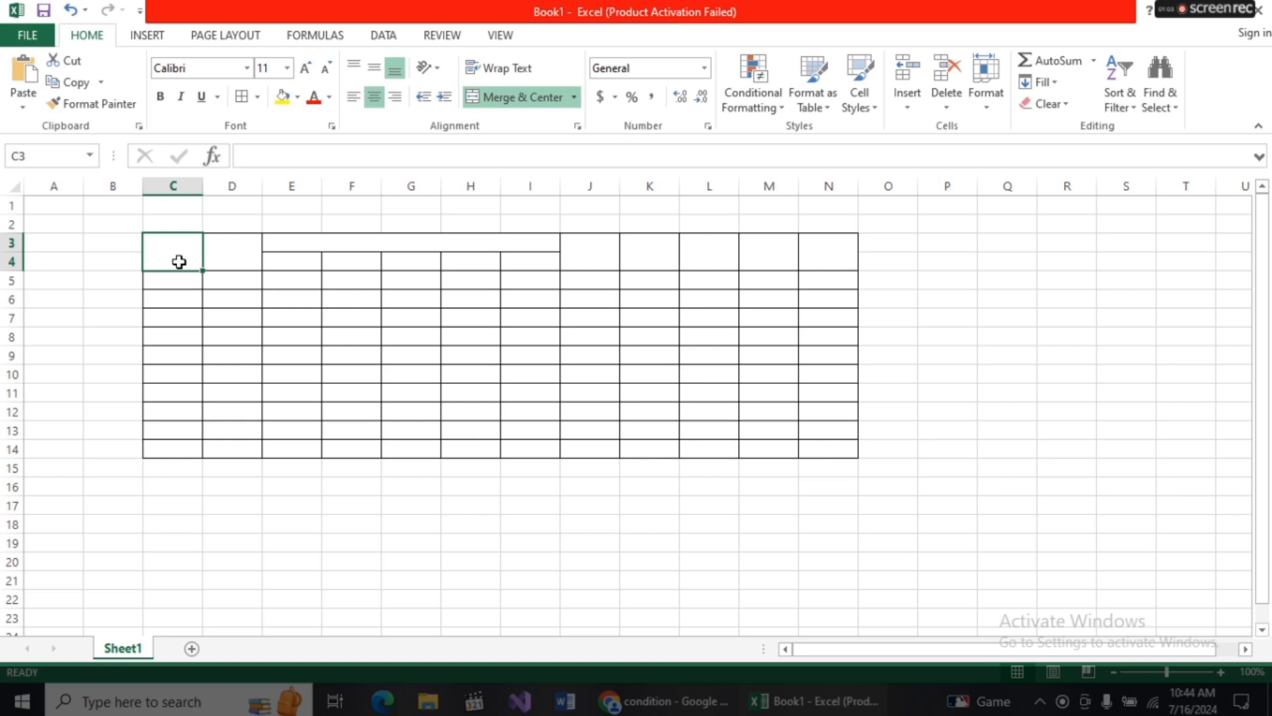
# - Enter the headings S.NO in C3, NAME in D3 and SUBJECT in the merged cell E3:I3
pyautogui.write('S.NO')
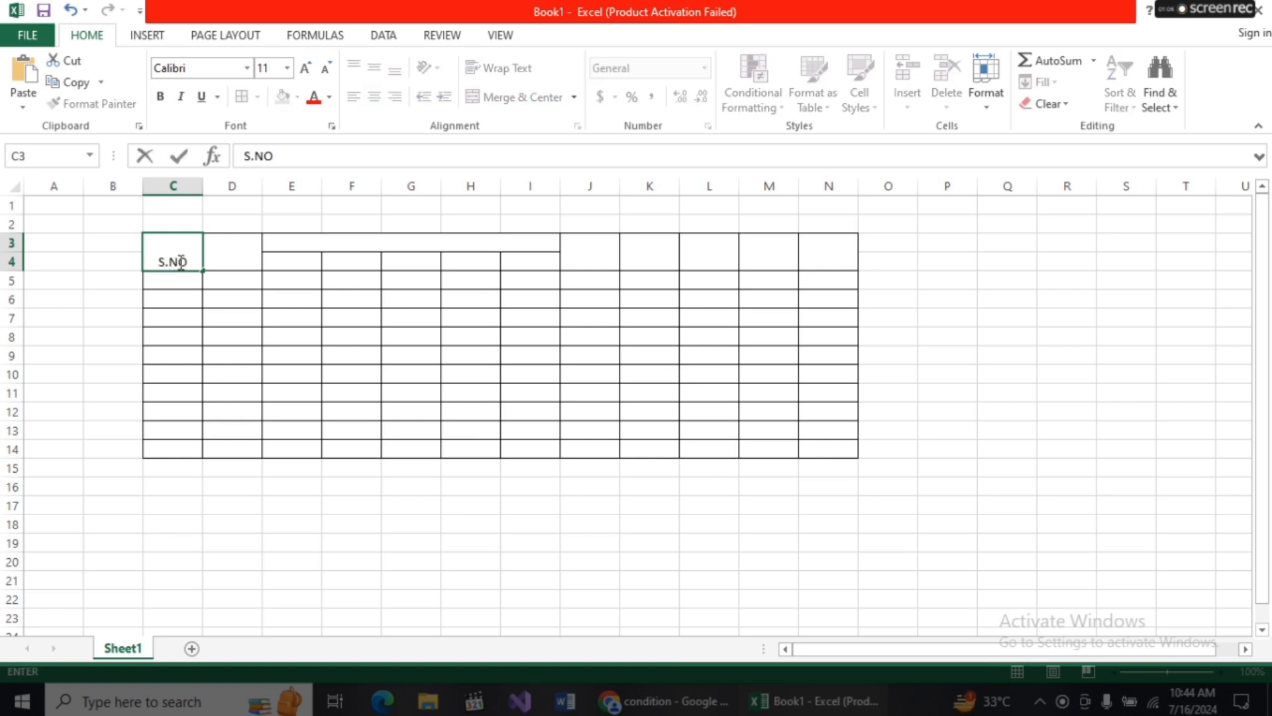
pyautogui.press('Tab')
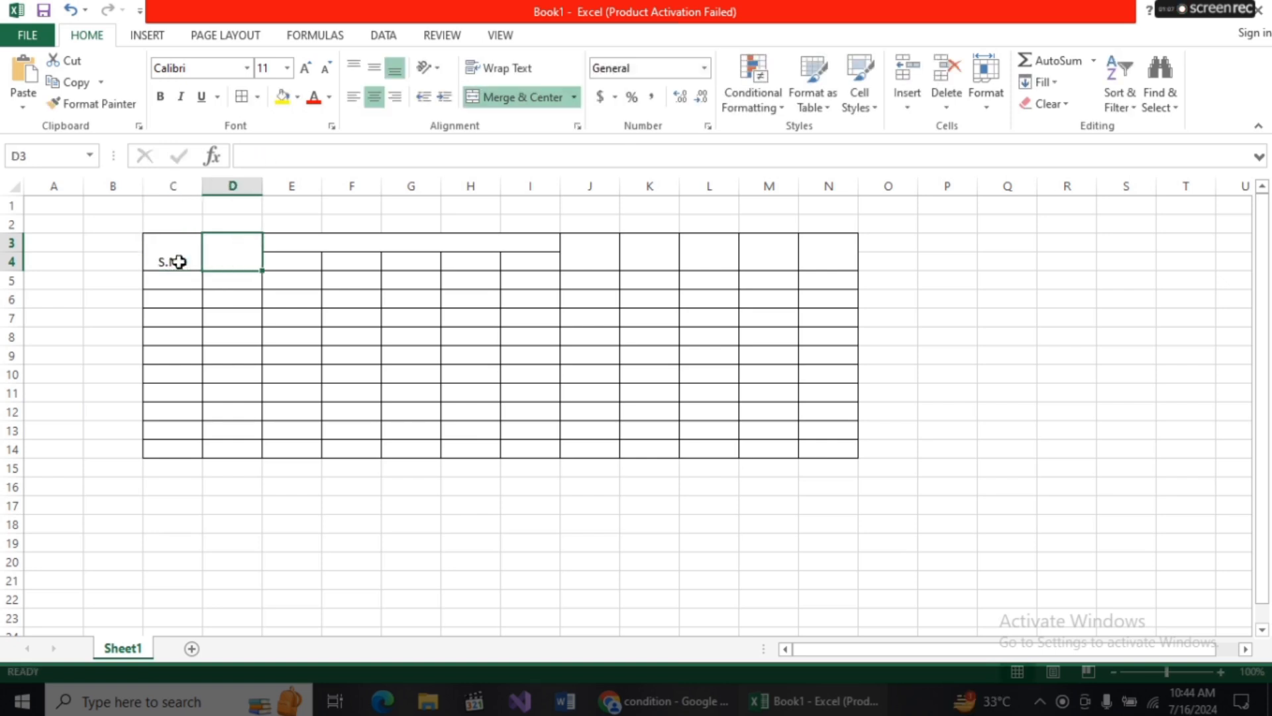
pyautogui.write('NAME')
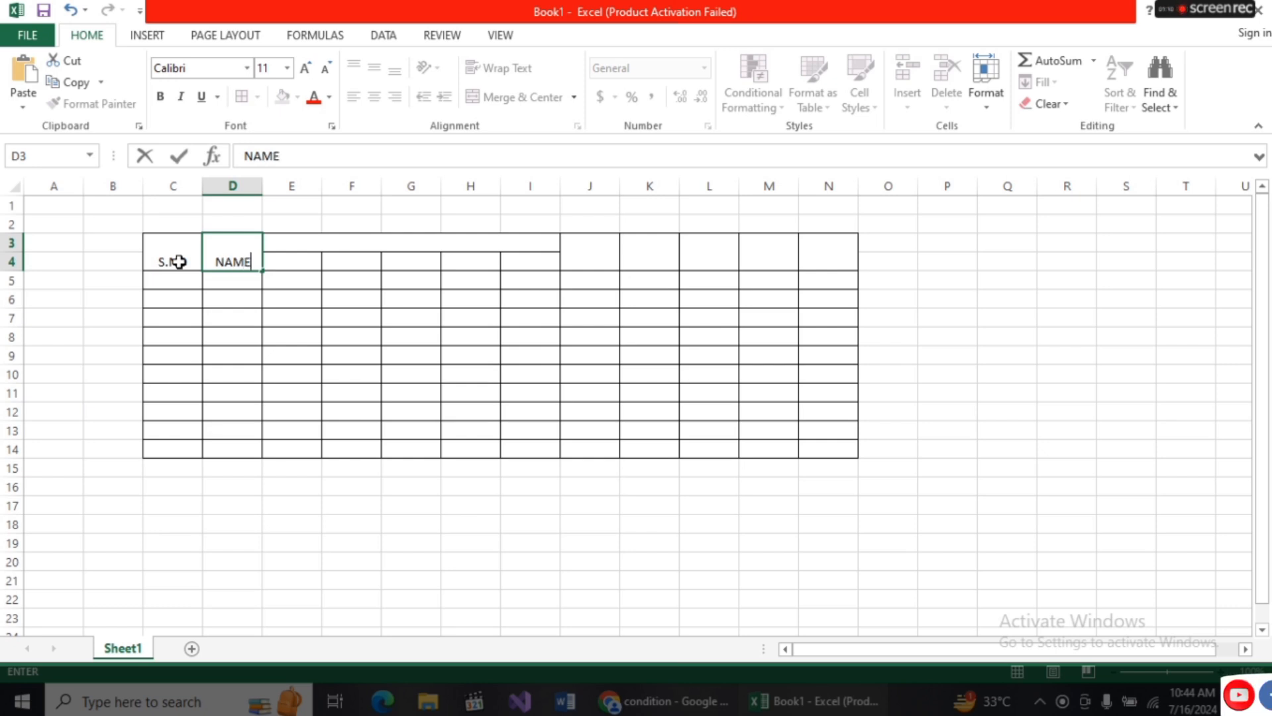
pyautogui.press('Tab')
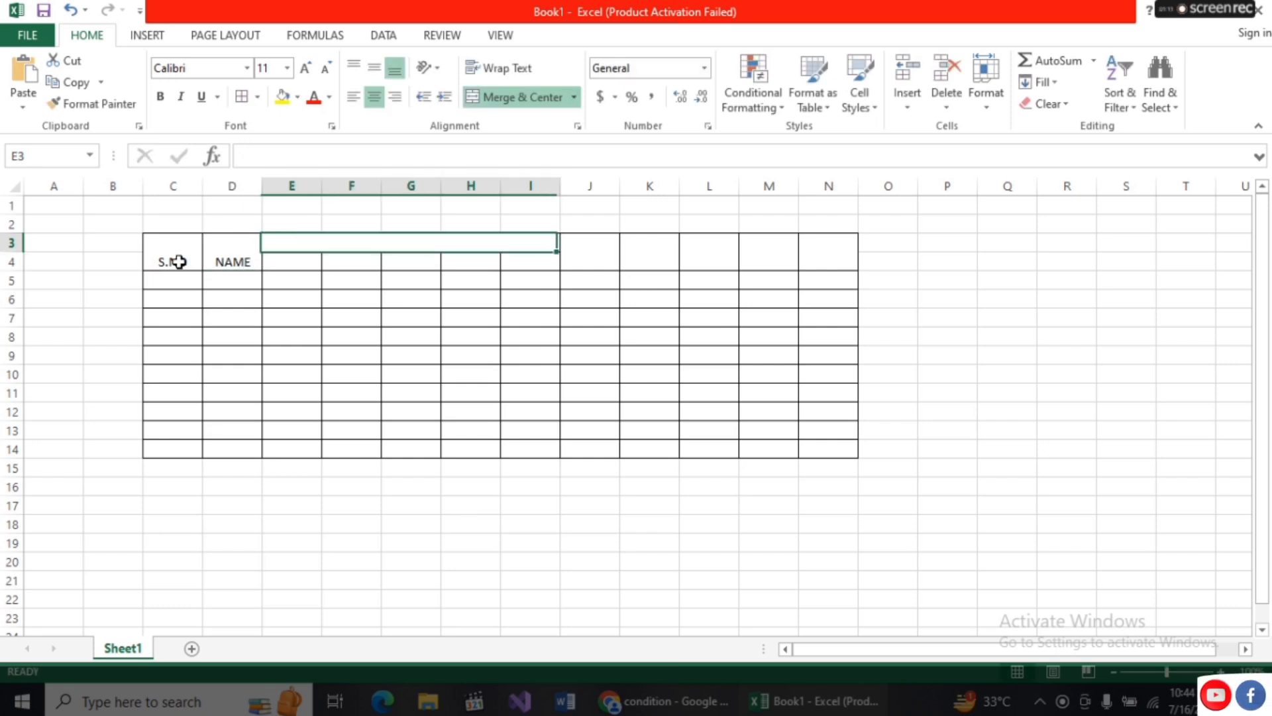
pyautogui.write('SU')
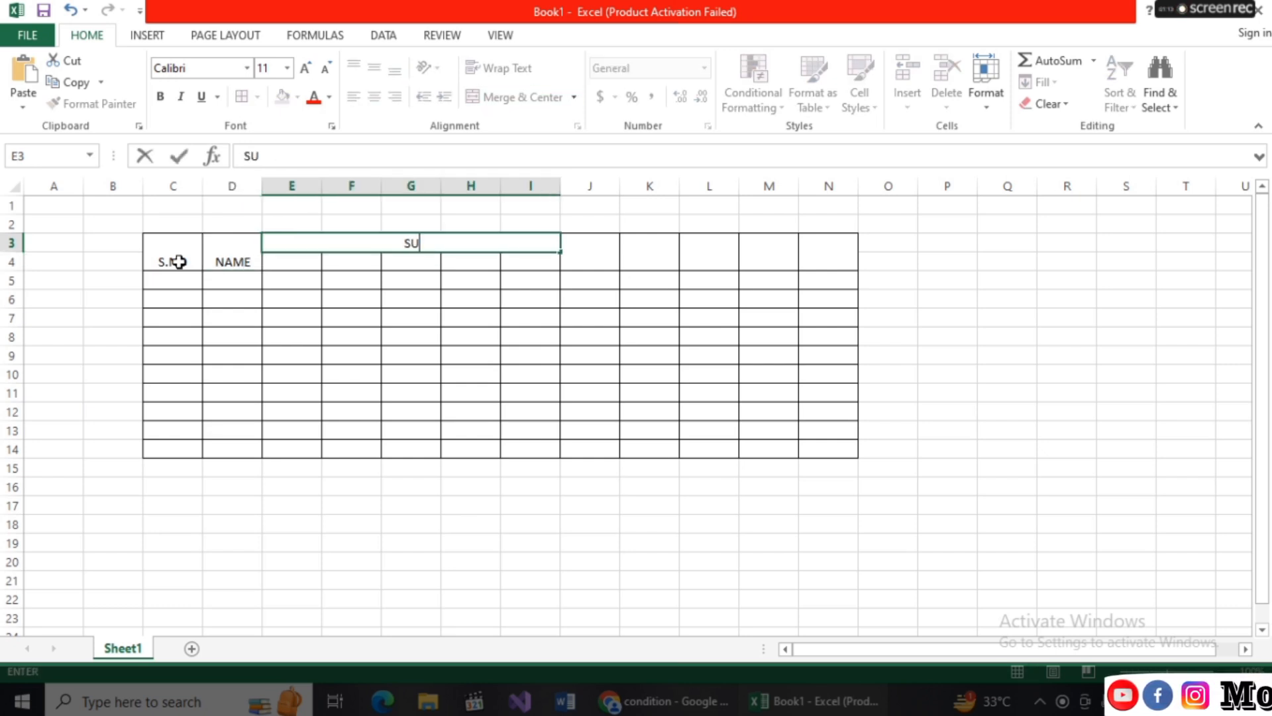
pyautogui.write('BJECT')
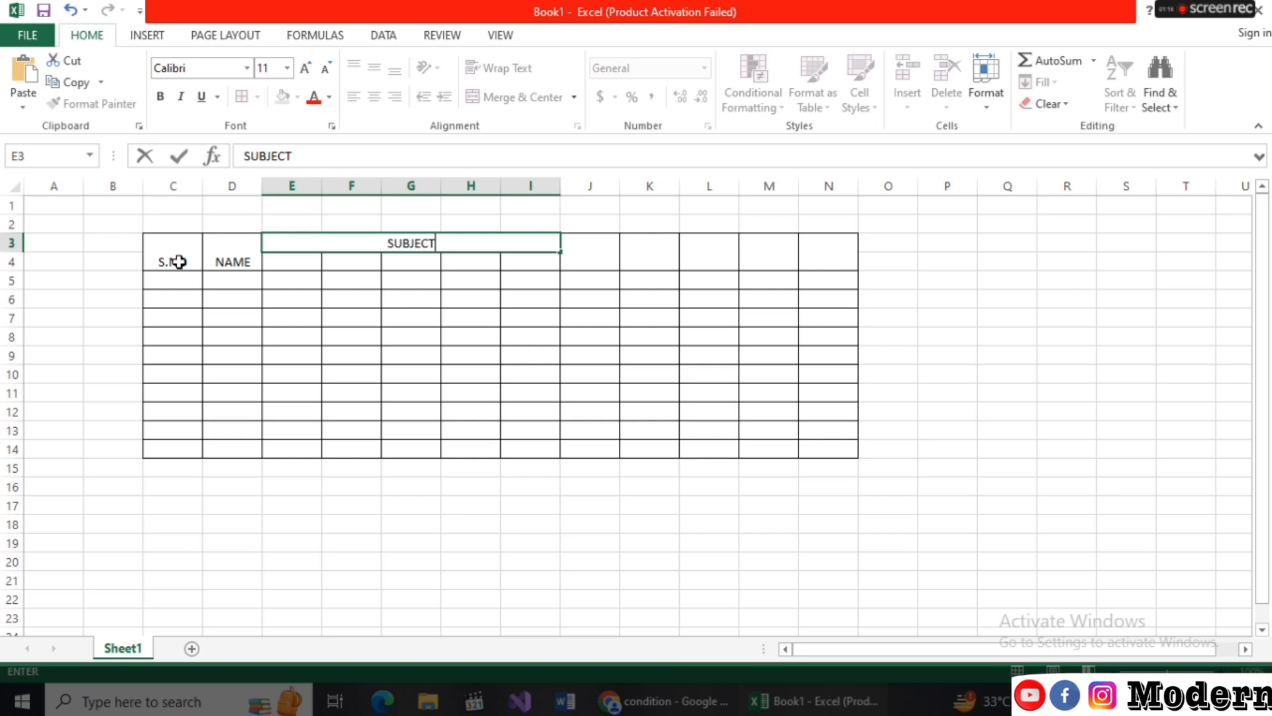
pyautogui.hotkey('ctrl', 'Return')
pyautogui.press('Right')
pyautogui.press('Left')
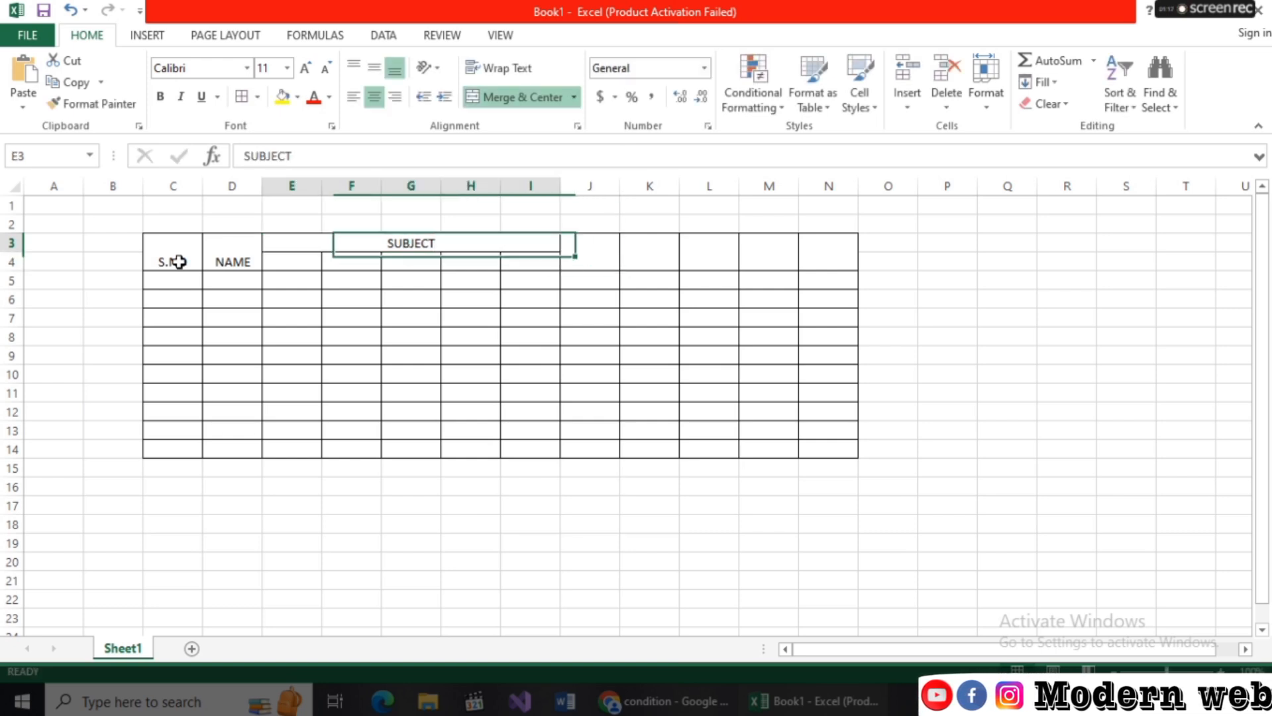
pyautogui.press('Left')
pyautogui.press('Right')
# - Enter the subject headings URDU, ENGLISH and MATHS in cells E4, F4 and G4
pyautogui.press('Down')
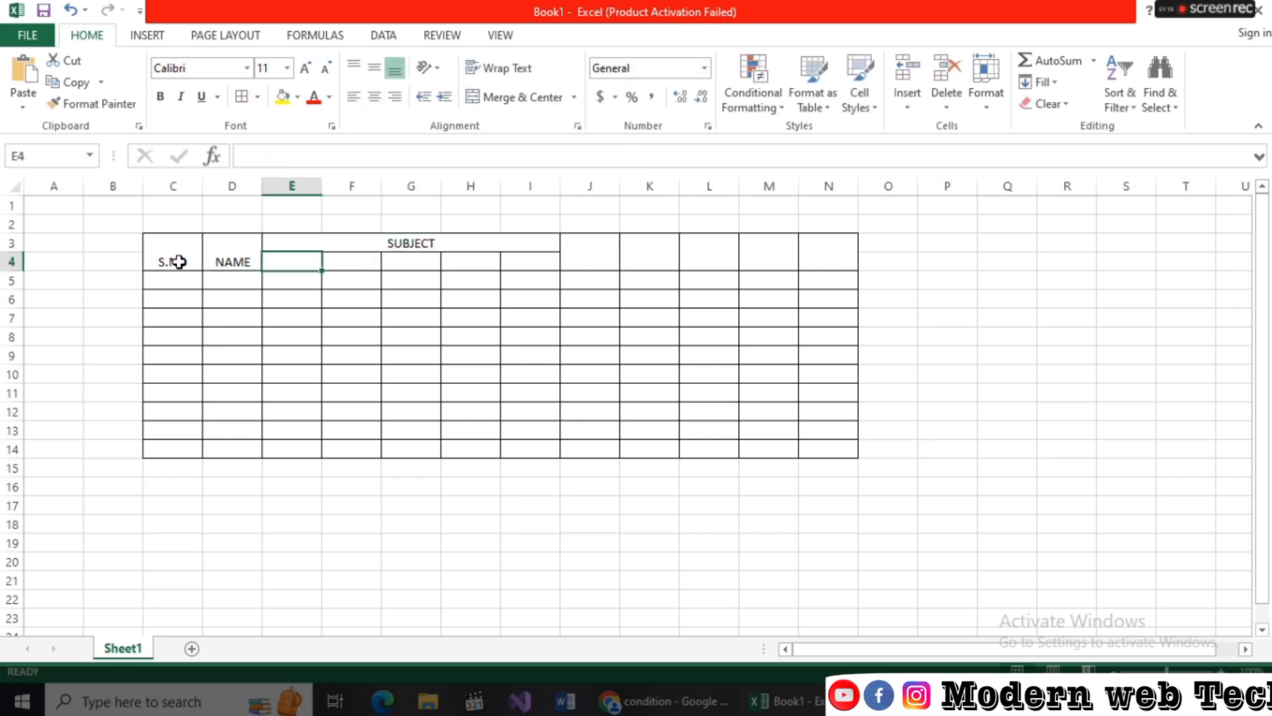
pyautogui.write('URDU')
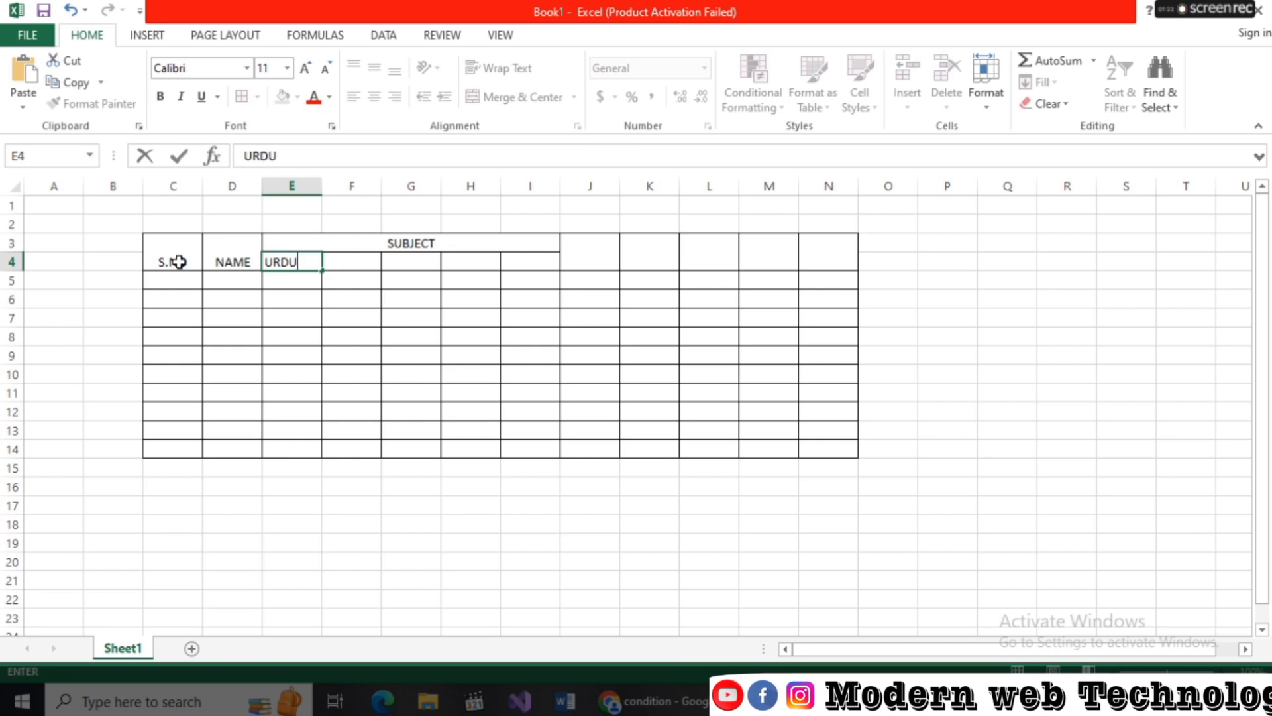
pyautogui.press('Right')
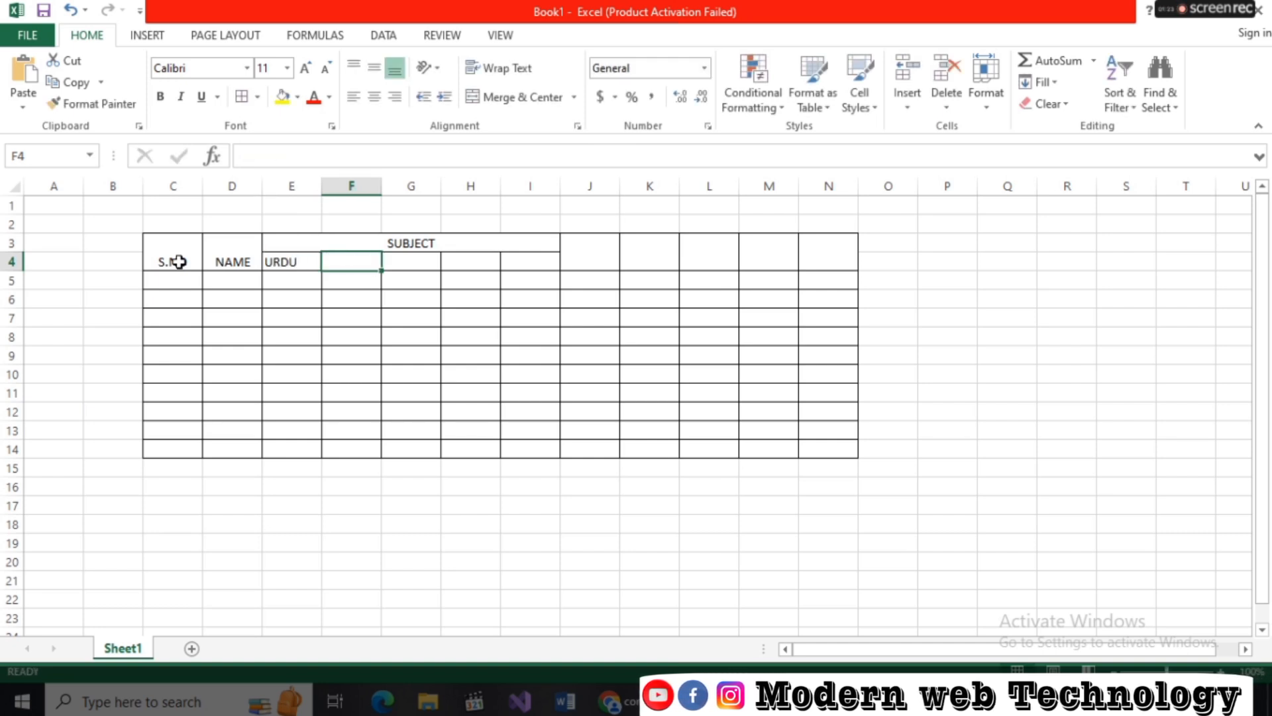
pyautogui.write('ENG')
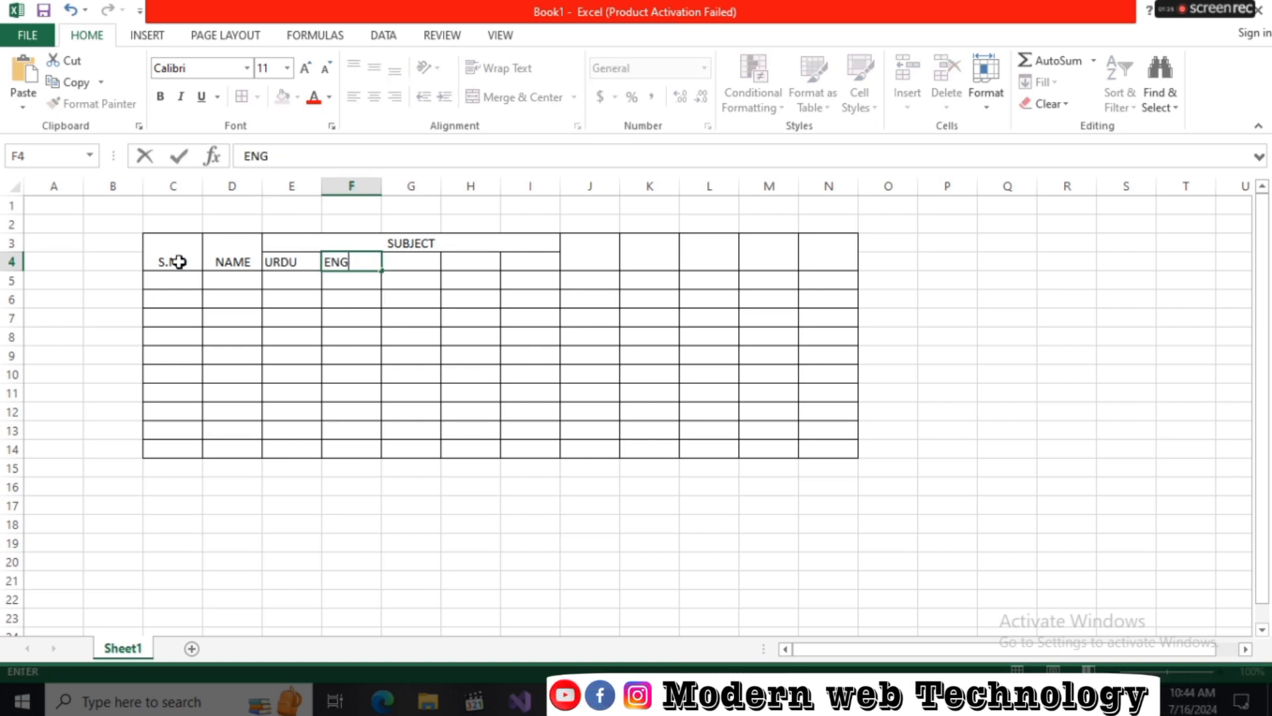
pyautogui.write('LISH')
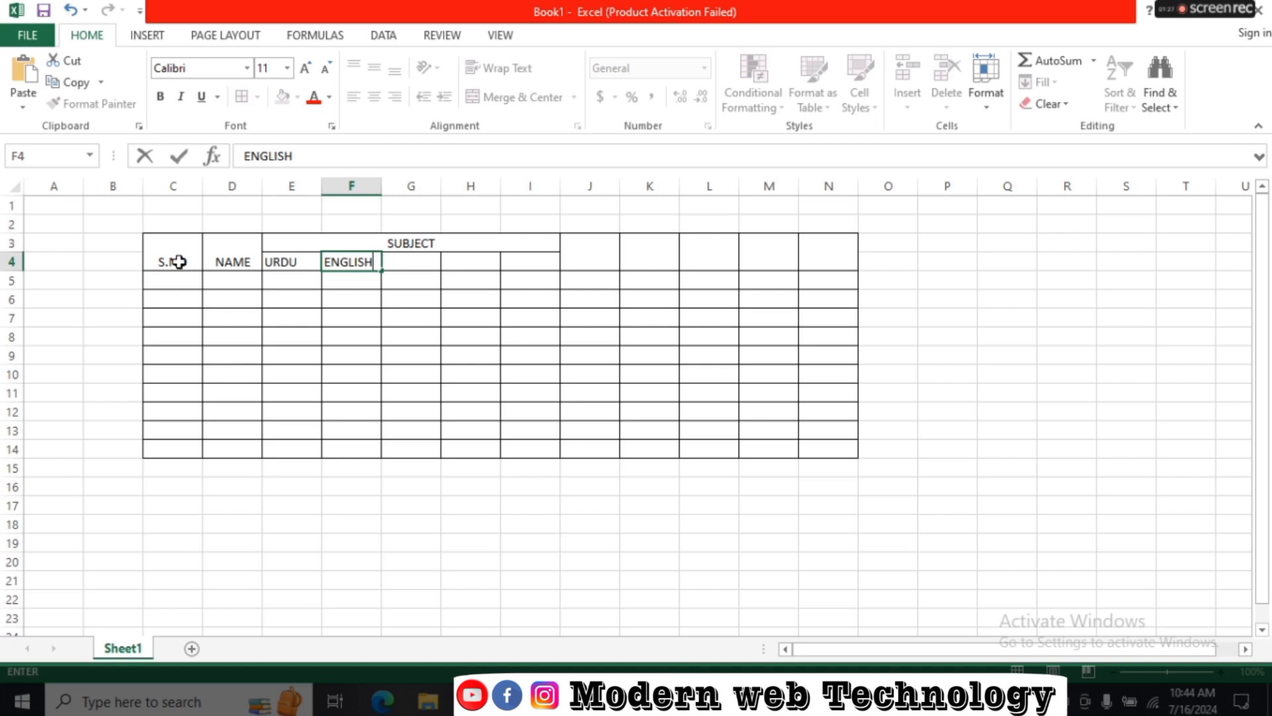
pyautogui.press('Right')
pyautogui.write('MATHS')
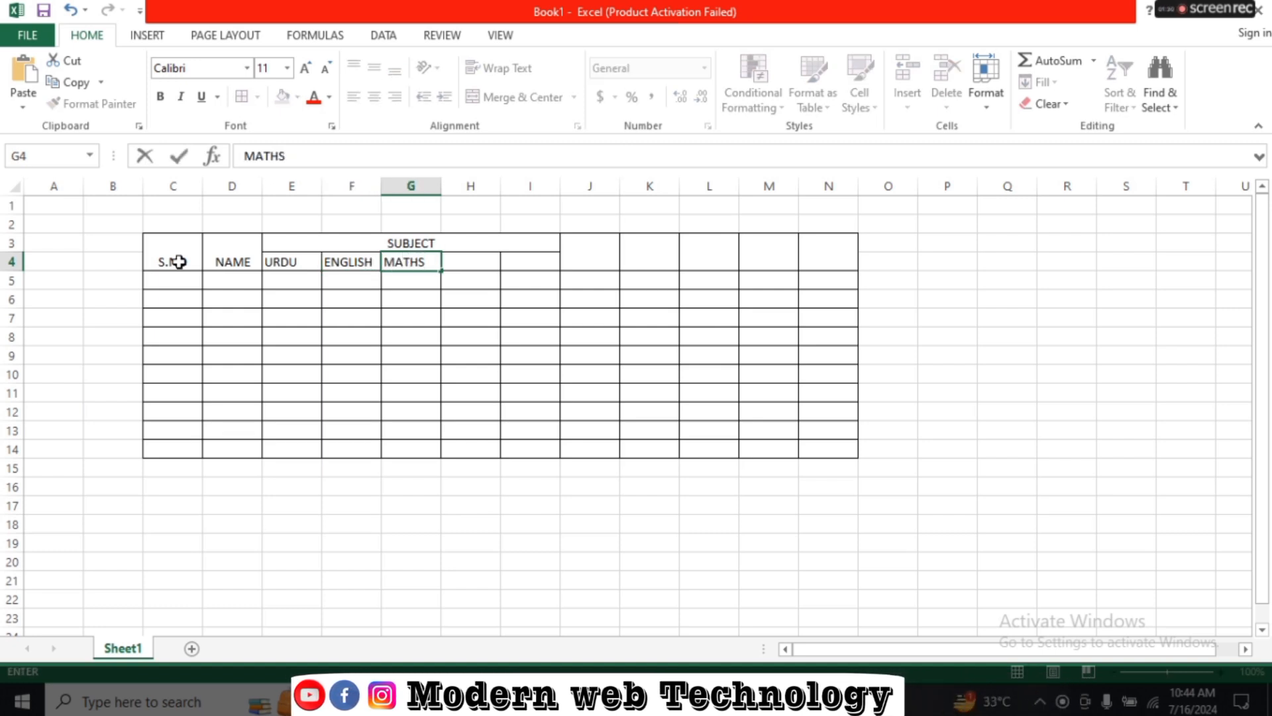
# - Enter the subject headings COMPUTER in H4 and SCIENCE in I4, and fit column H's width to its text
pyautogui.press('Right')
pyautogui.write('C')
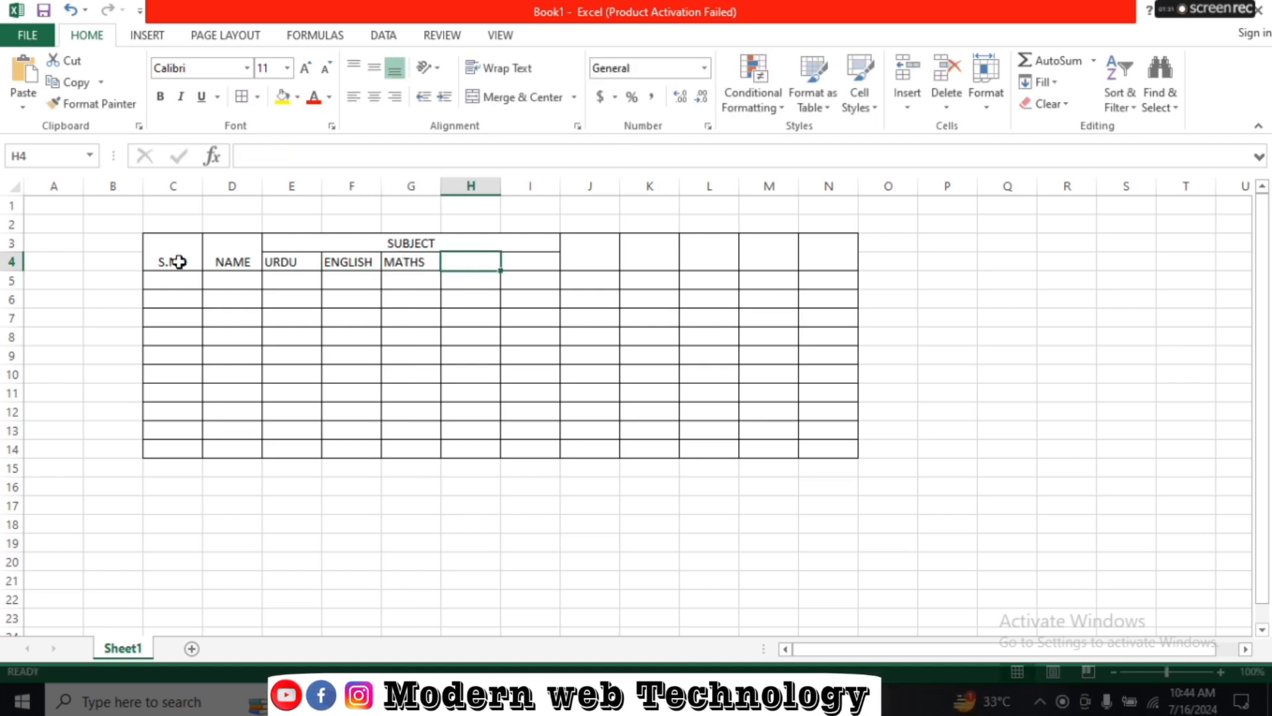
pyautogui.write('OM')
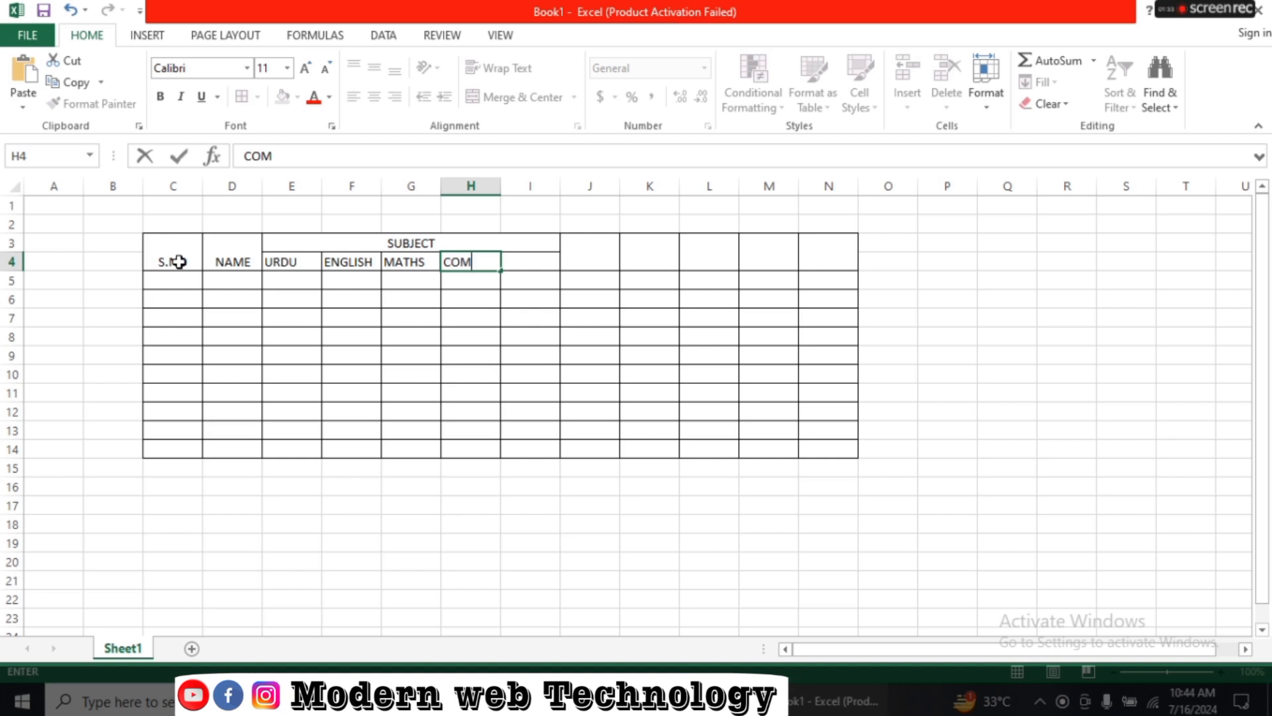
pyautogui.write('PUTER')
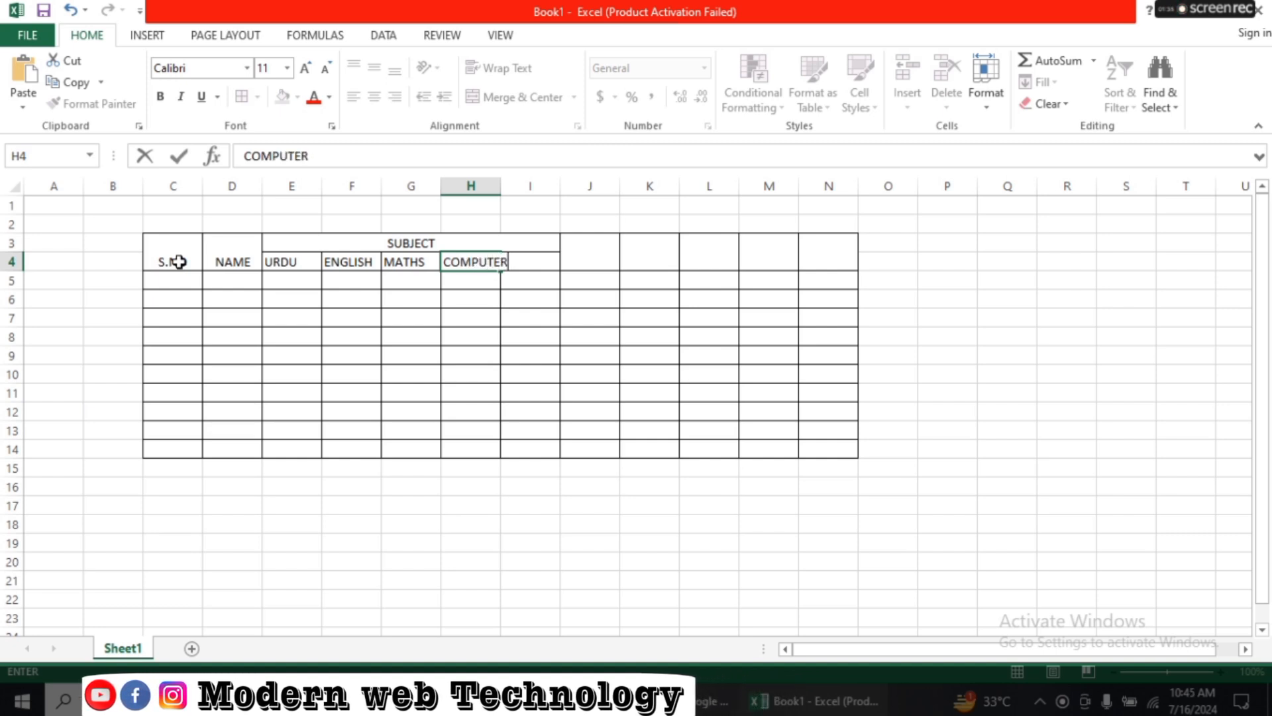
pyautogui.press('Right')
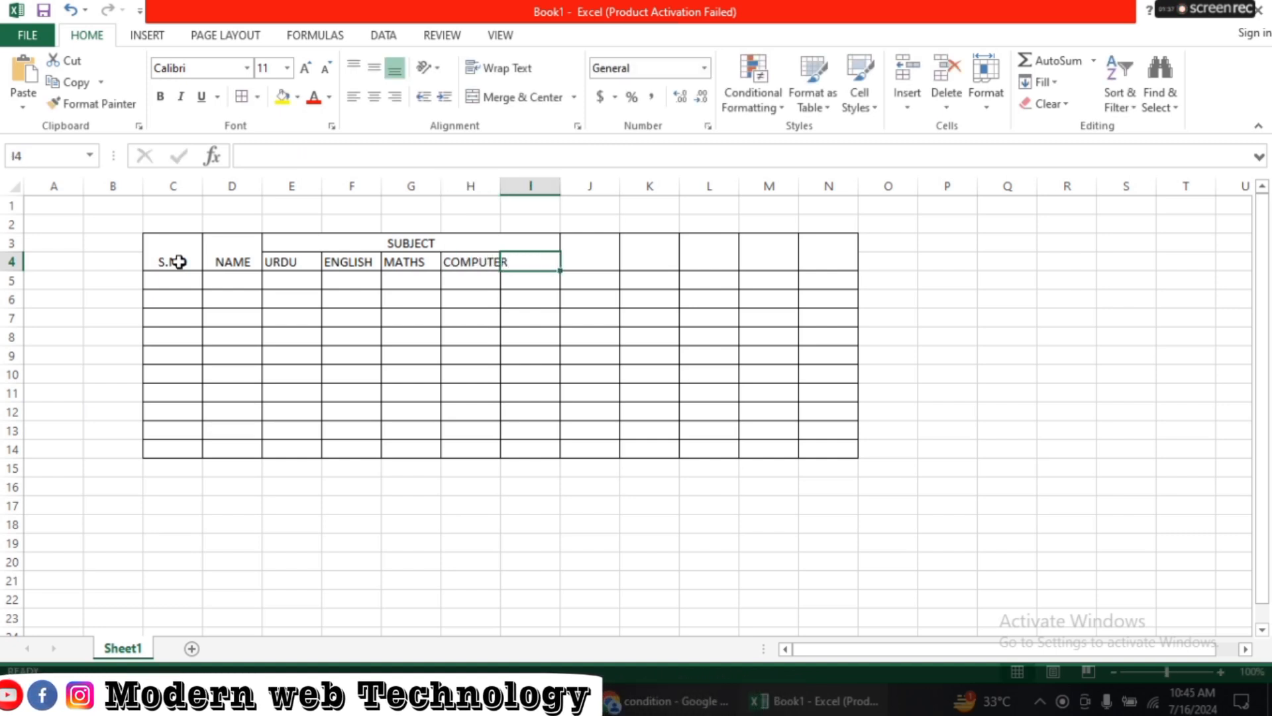
pyautogui.write('SCI')
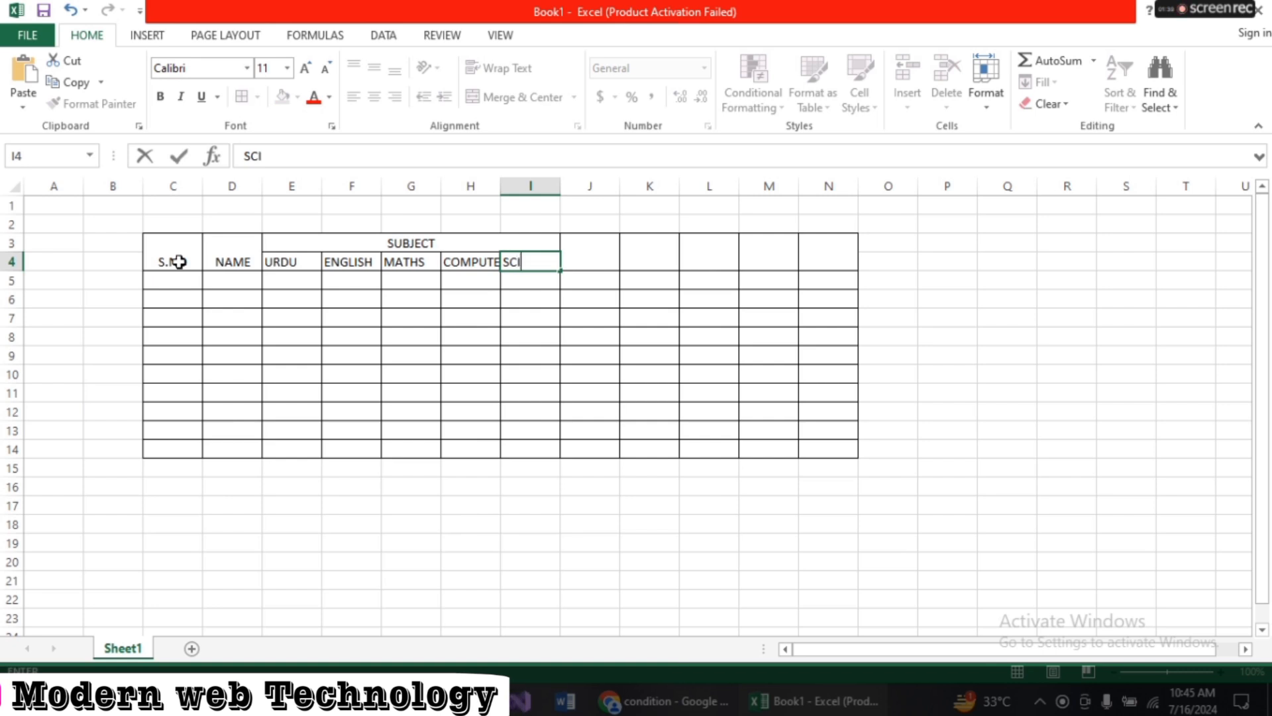
pyautogui.write('ENCE')
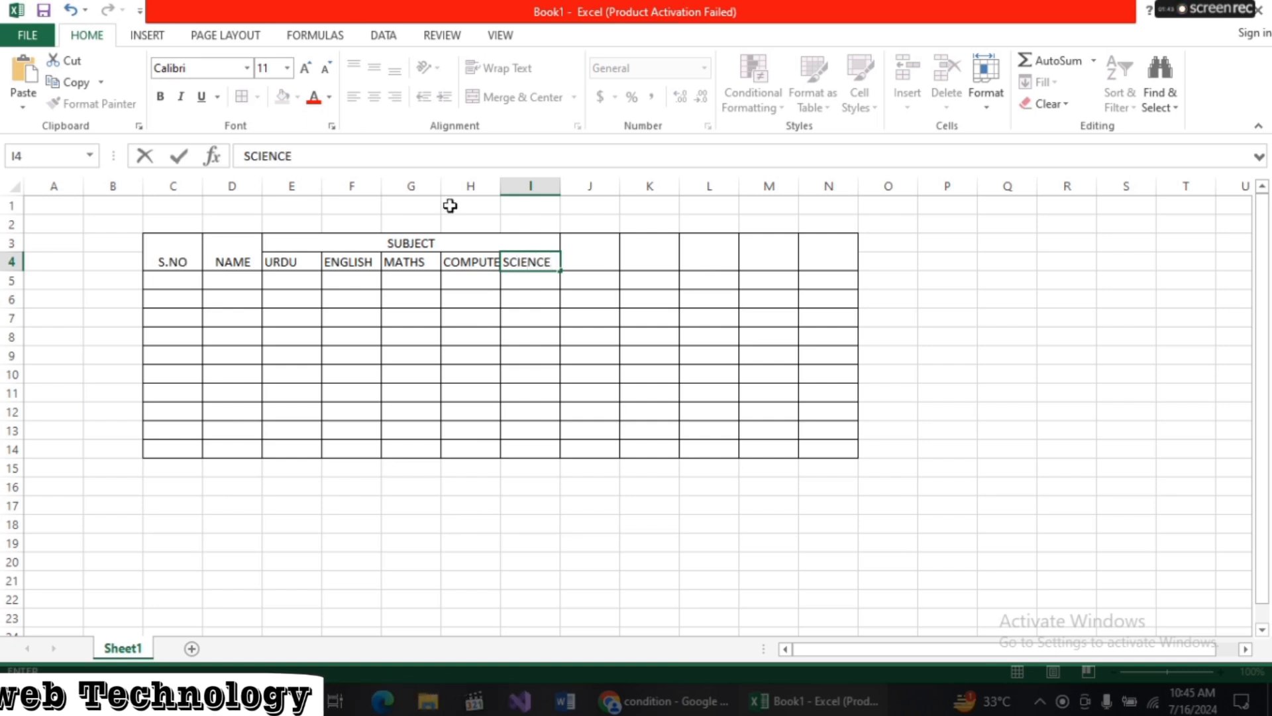
pyautogui.click(507, 224)
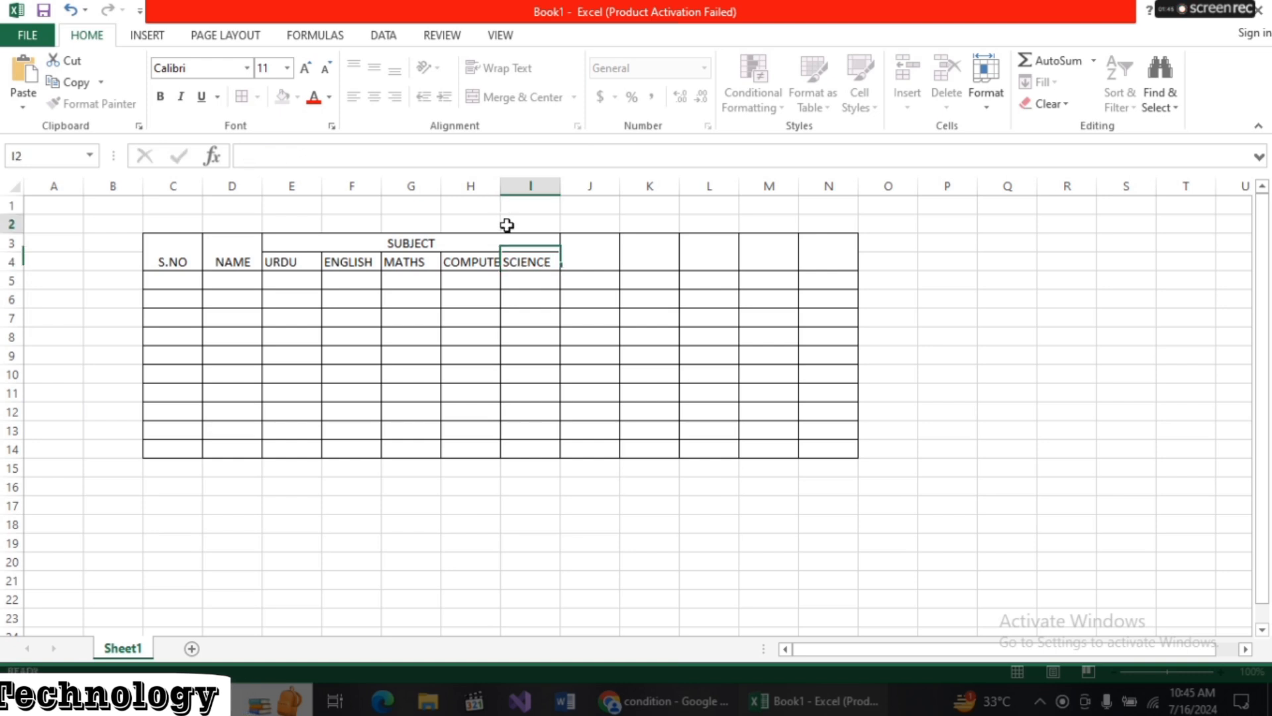
pyautogui.doubleClick(500, 187)
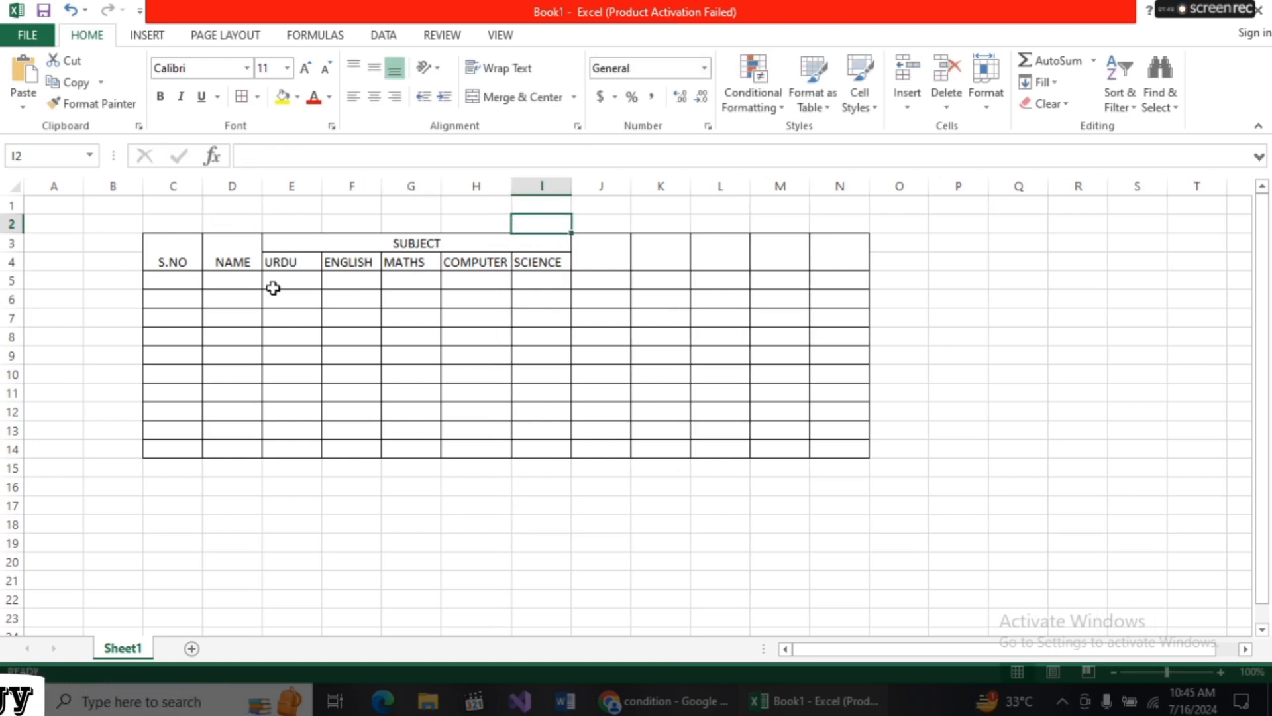
# - Enter the heading TOTAL MARKS in the merged cell J3 and widen column J to fit it
pyautogui.click(600, 260)
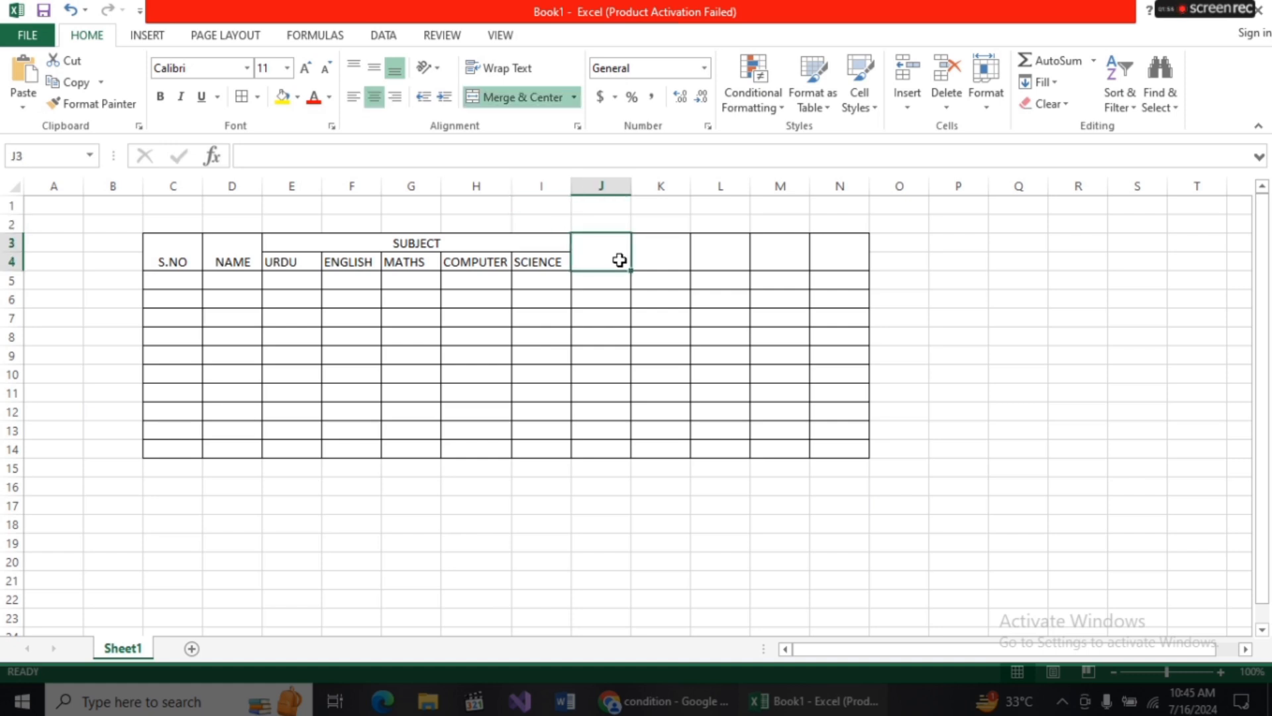
pyautogui.write('TOTAL MARKS')
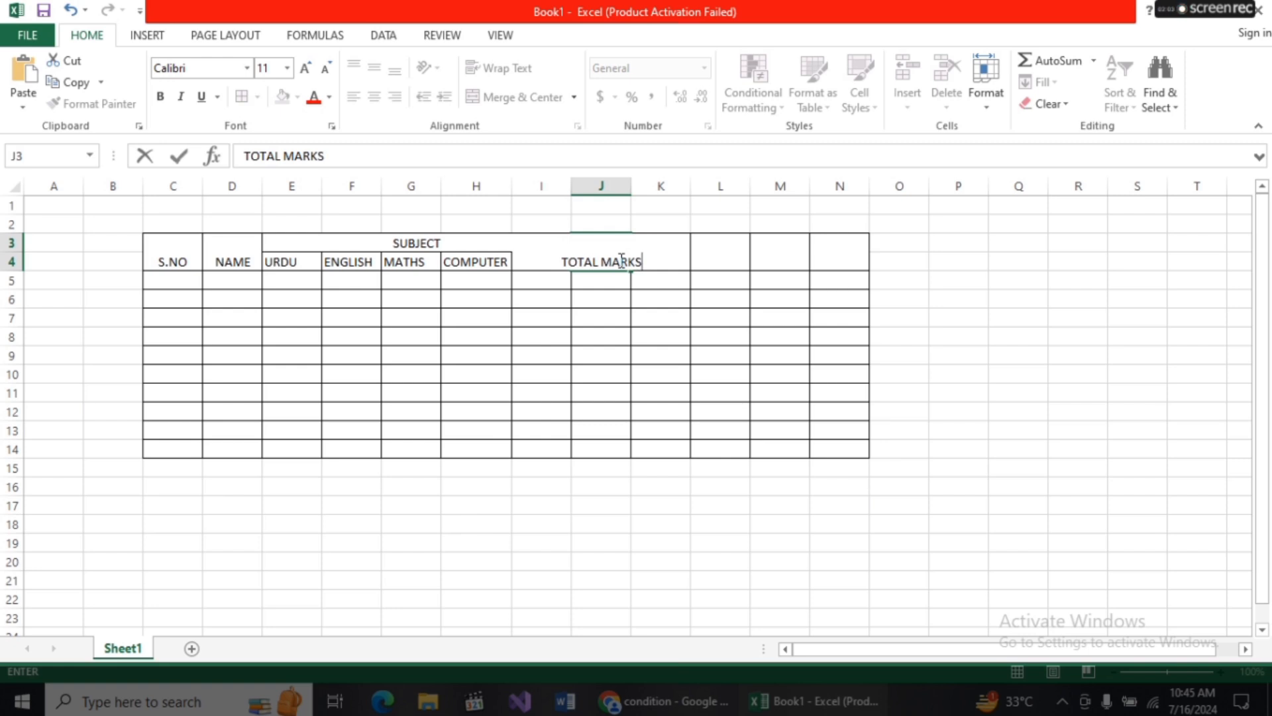
pyautogui.press('Tab')
pyautogui.click(618, 260)
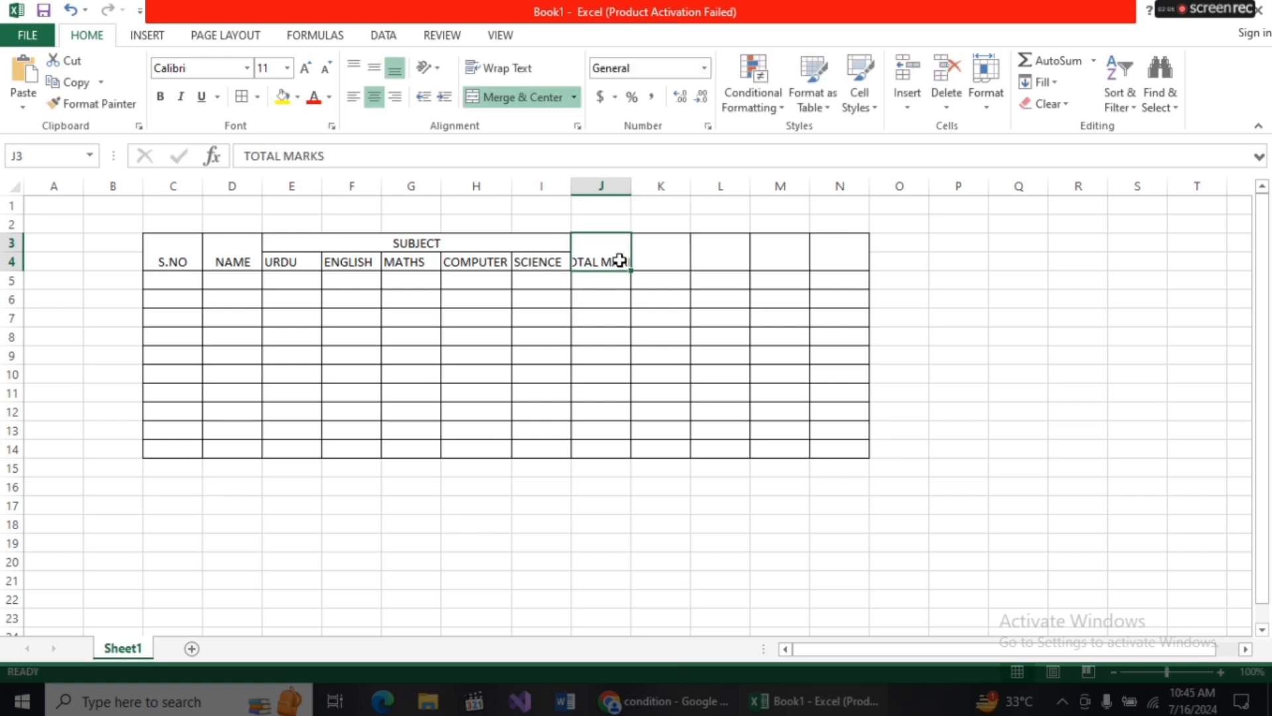
pyautogui.moveTo(630, 180); pyautogui.dragTo(659, 180)
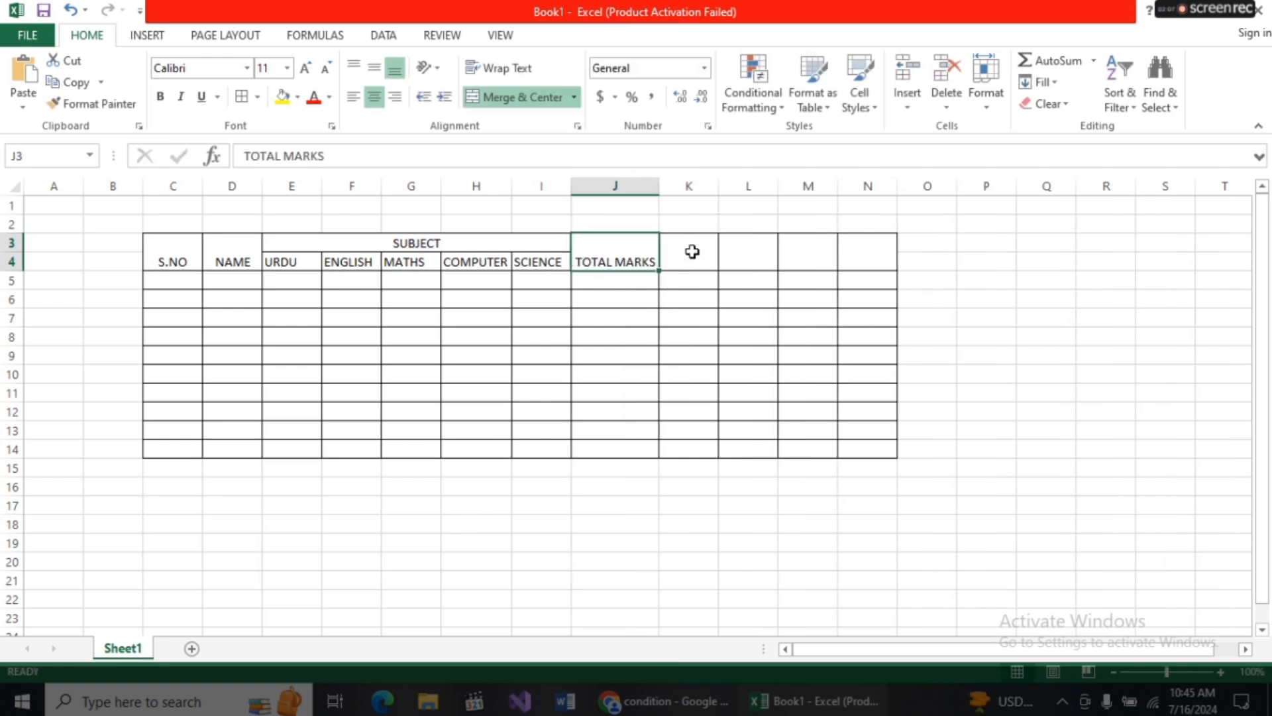
# - Enter the heading OBTAIN MARKS in the merged cell K3 and fit column K's width to its text
pyautogui.click(706, 253)
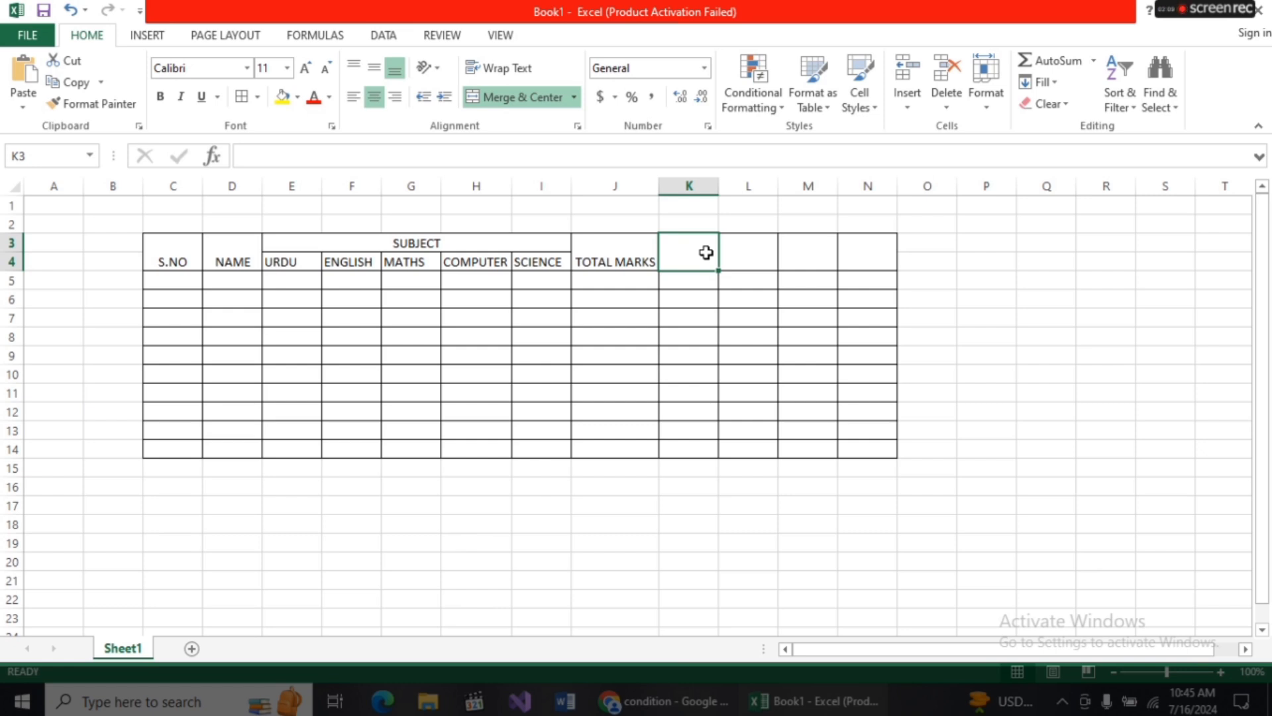
pyautogui.write('OBTAIN MARKS')
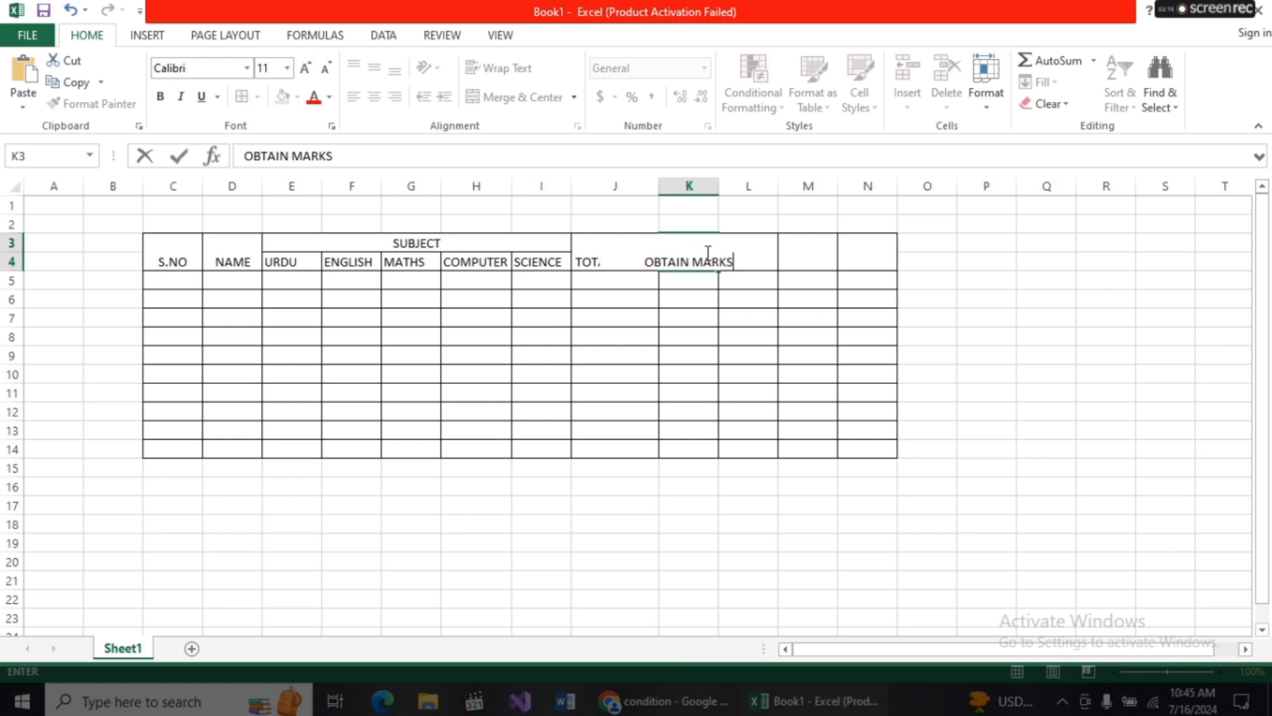
pyautogui.press('Tab')
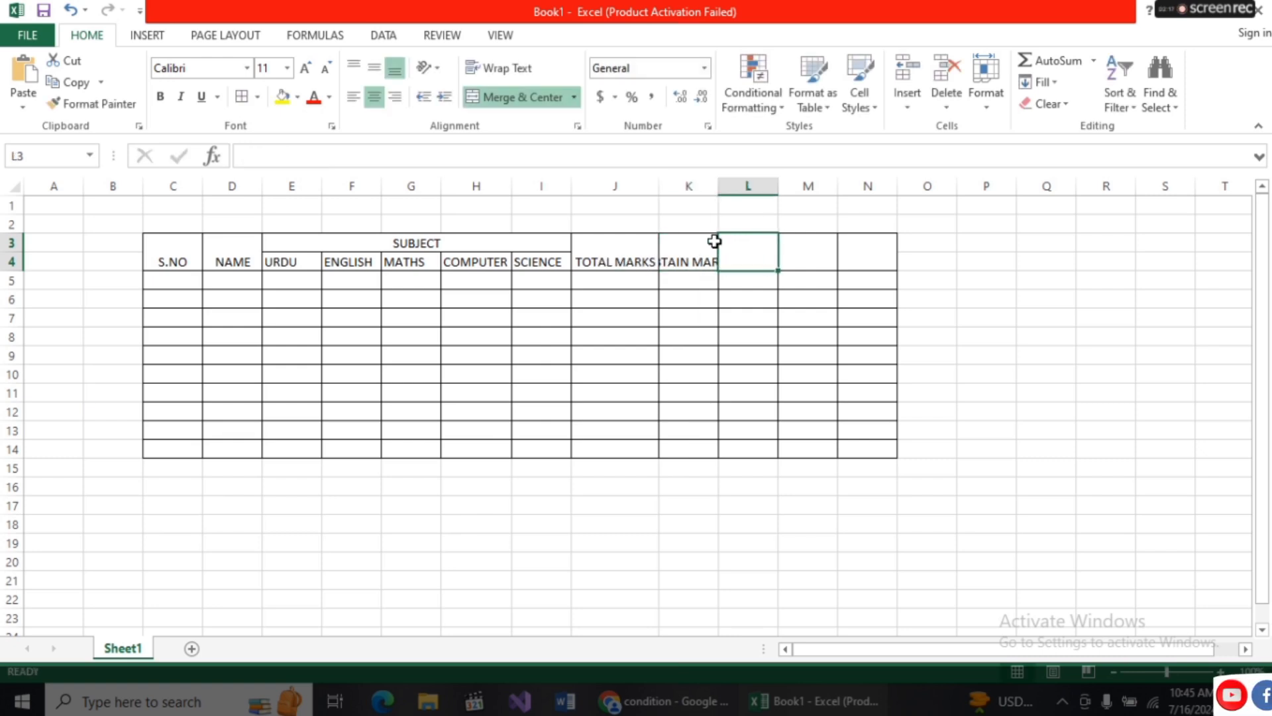
pyautogui.doubleClick(718, 186)
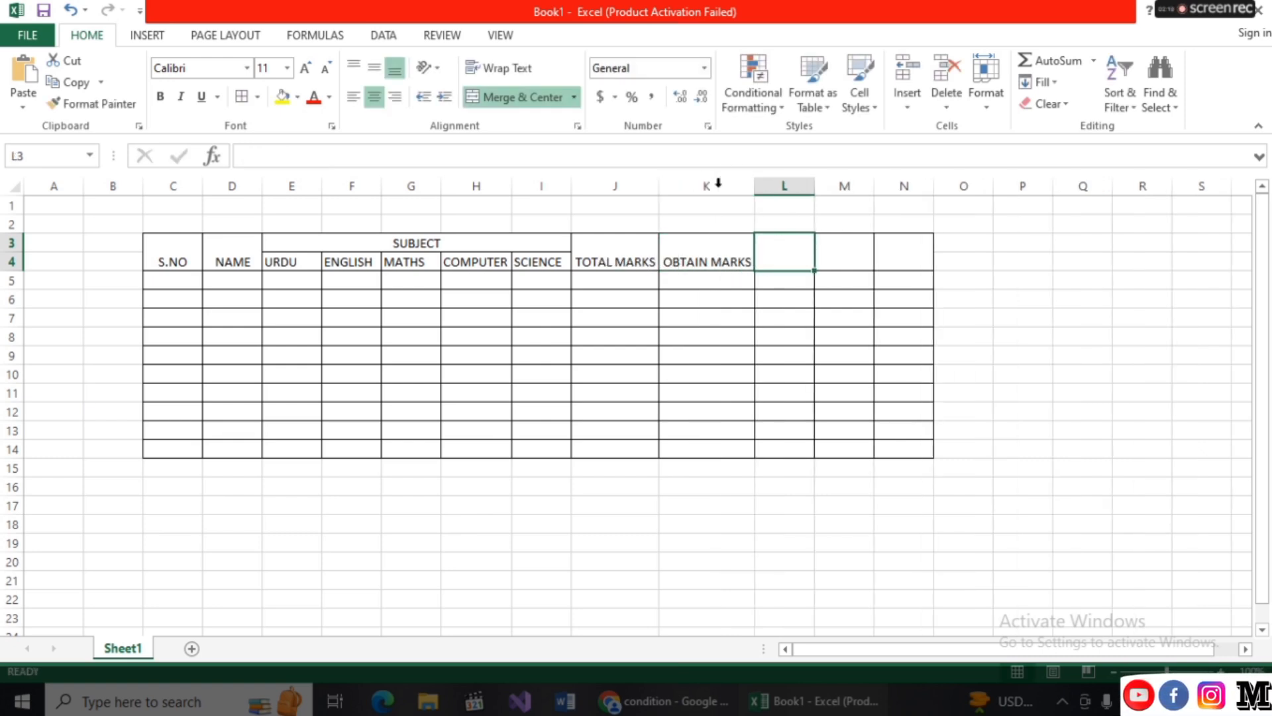
# - Enter the heading PERCENTAGE in the merged cell L3 and fit column L's width to its text
pyautogui.write('PR')
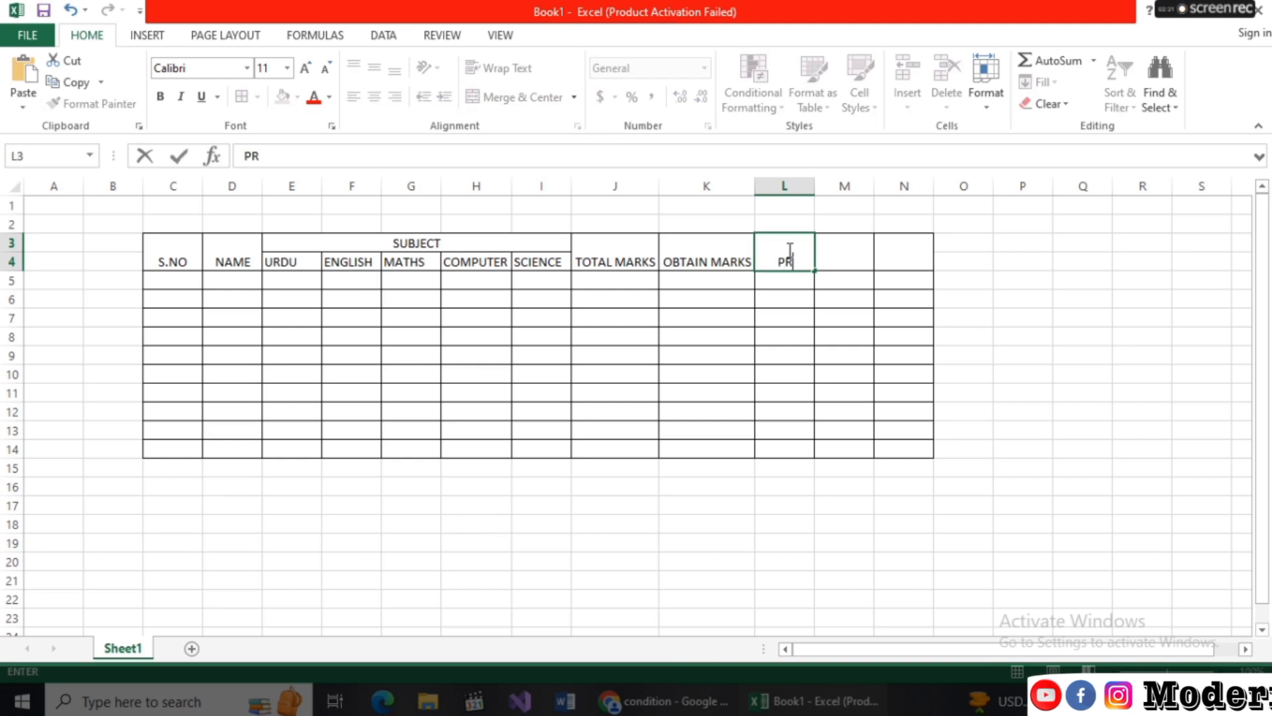
pyautogui.press('BackSpace')
pyautogui.write('ERC')
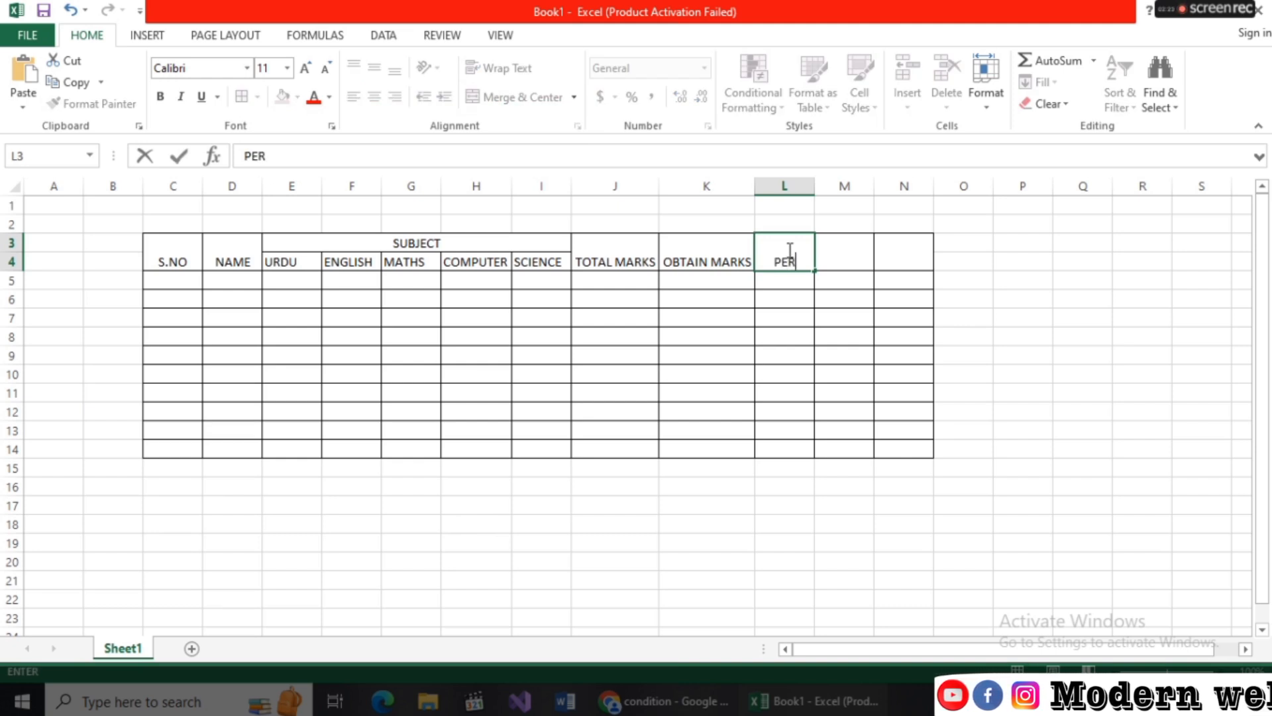
pyautogui.write('ENTA')
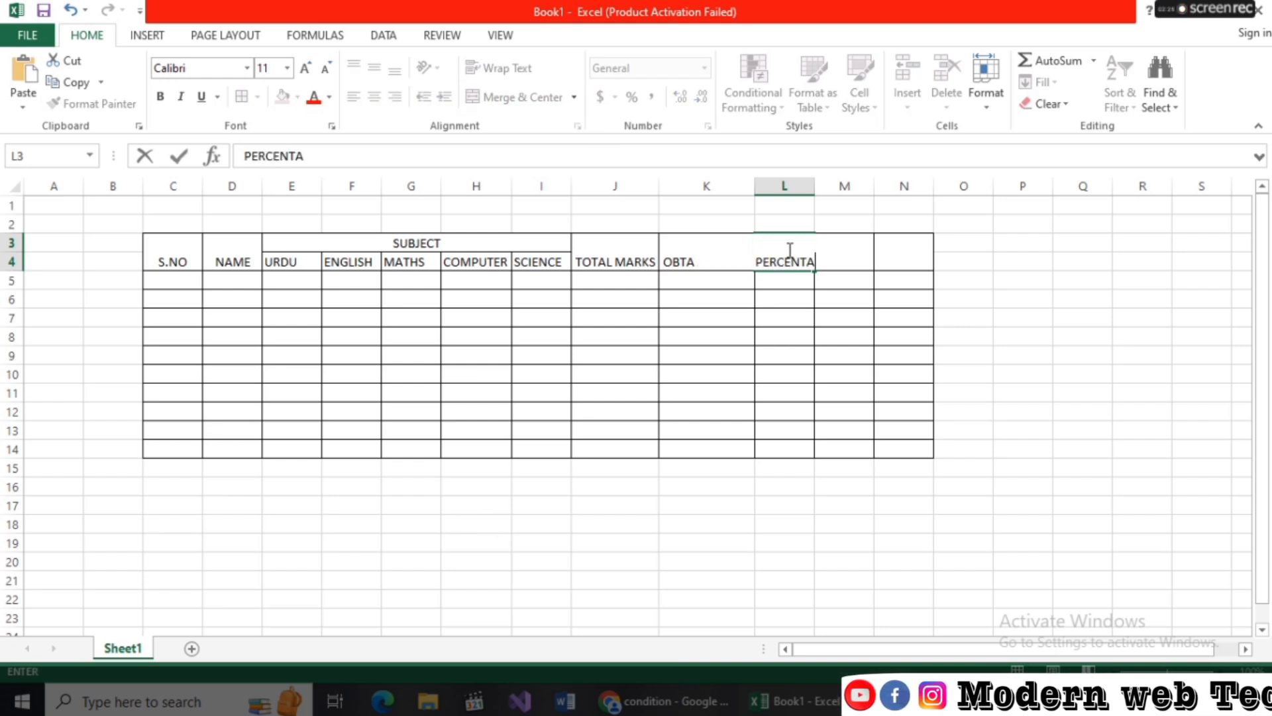
pyautogui.write('GE')
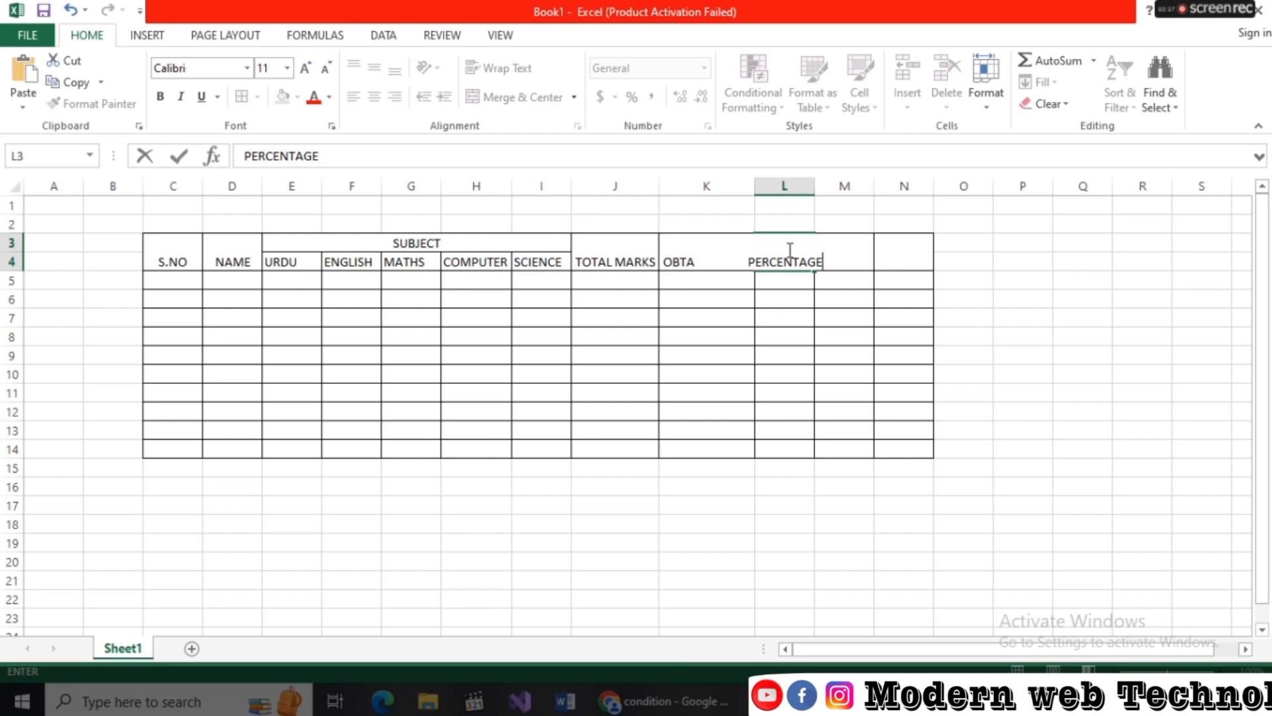
pyautogui.click(878, 223)
pyautogui.doubleClick(816, 186)
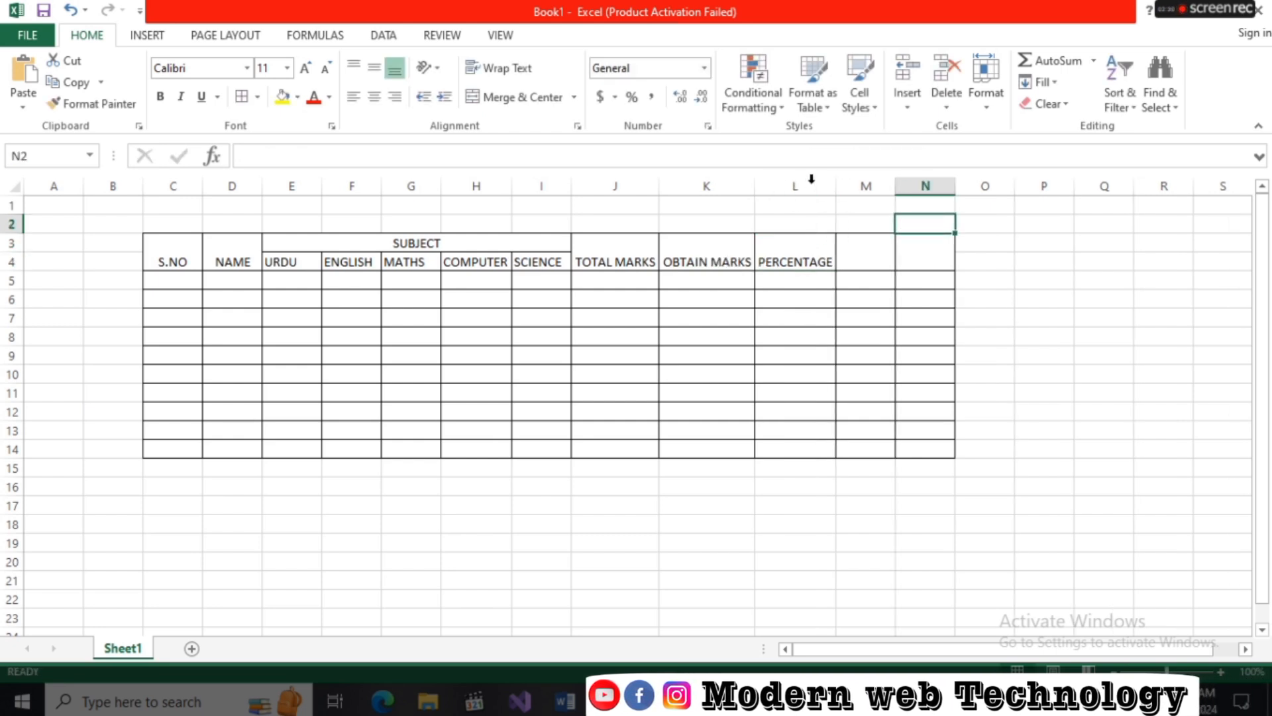
# - Enter the headings RESULT in the merged cell M3 and GRADE in N3
pyautogui.click(848, 247)
pyautogui.write('RES')
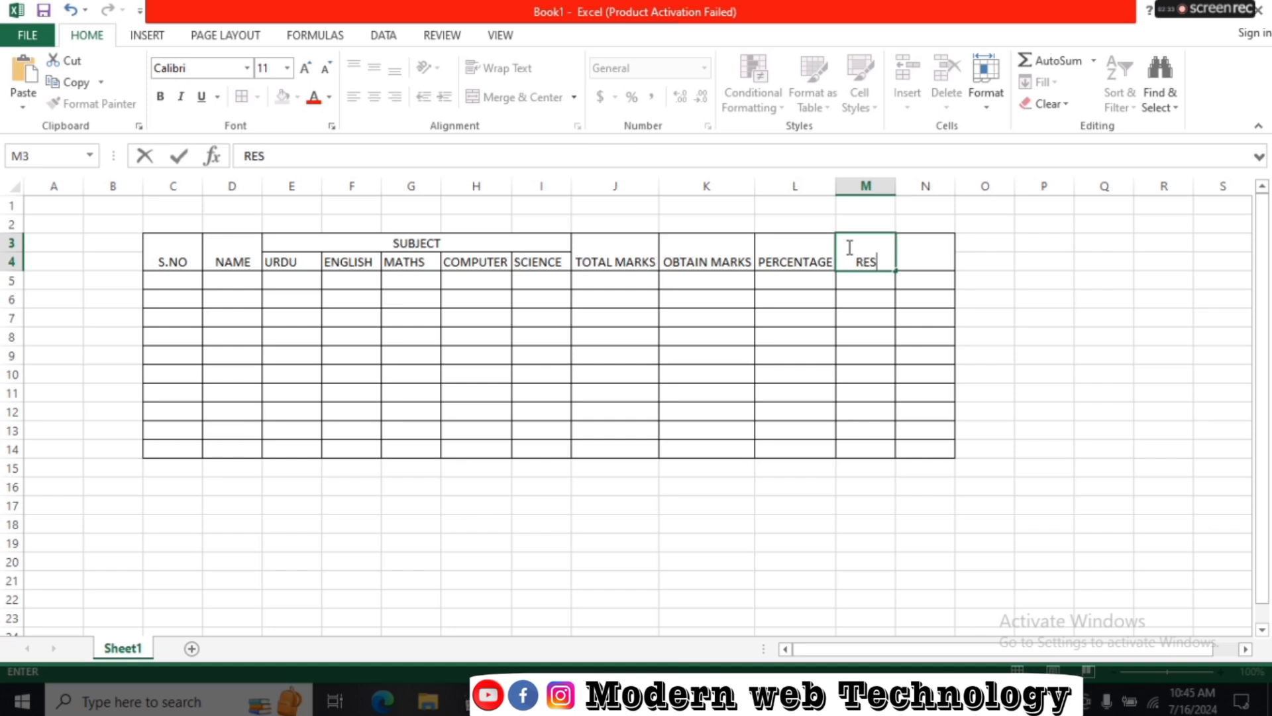
pyautogui.write('ULT')
pyautogui.press('Tab')
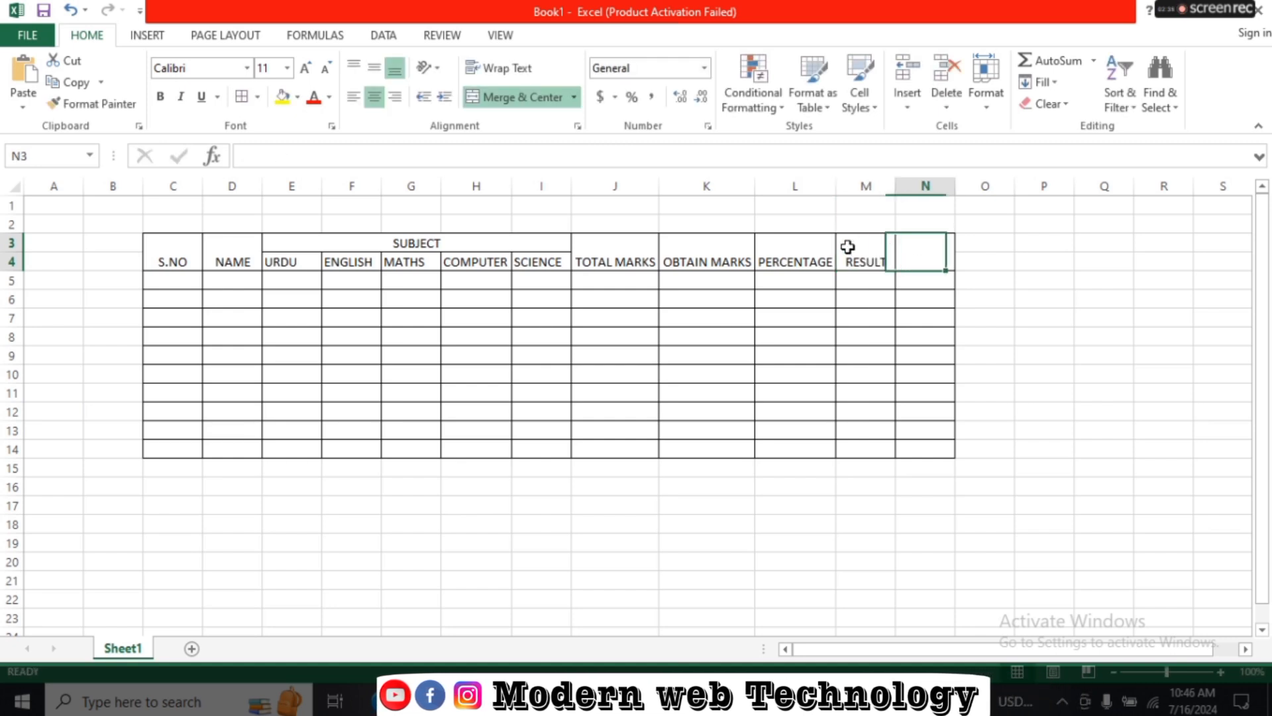
pyautogui.write('GRADE')
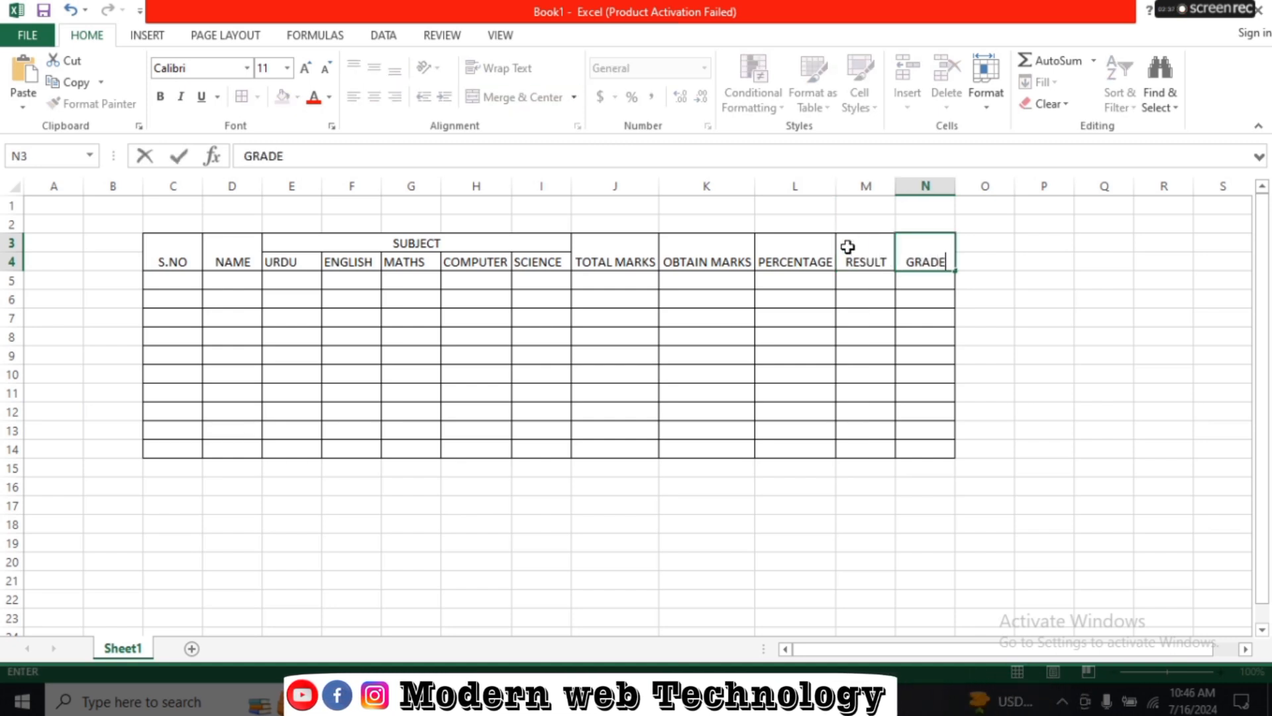
pyautogui.press('Return')
# - Number the S.NO column from 1 to 10 in C5:C14 by filling a series down from C5
pyautogui.press('Left')
pyautogui.press('Left')
pyautogui.press('Left')
pyautogui.press('Left')
pyautogui.press('Left')
pyautogui.press('Left')
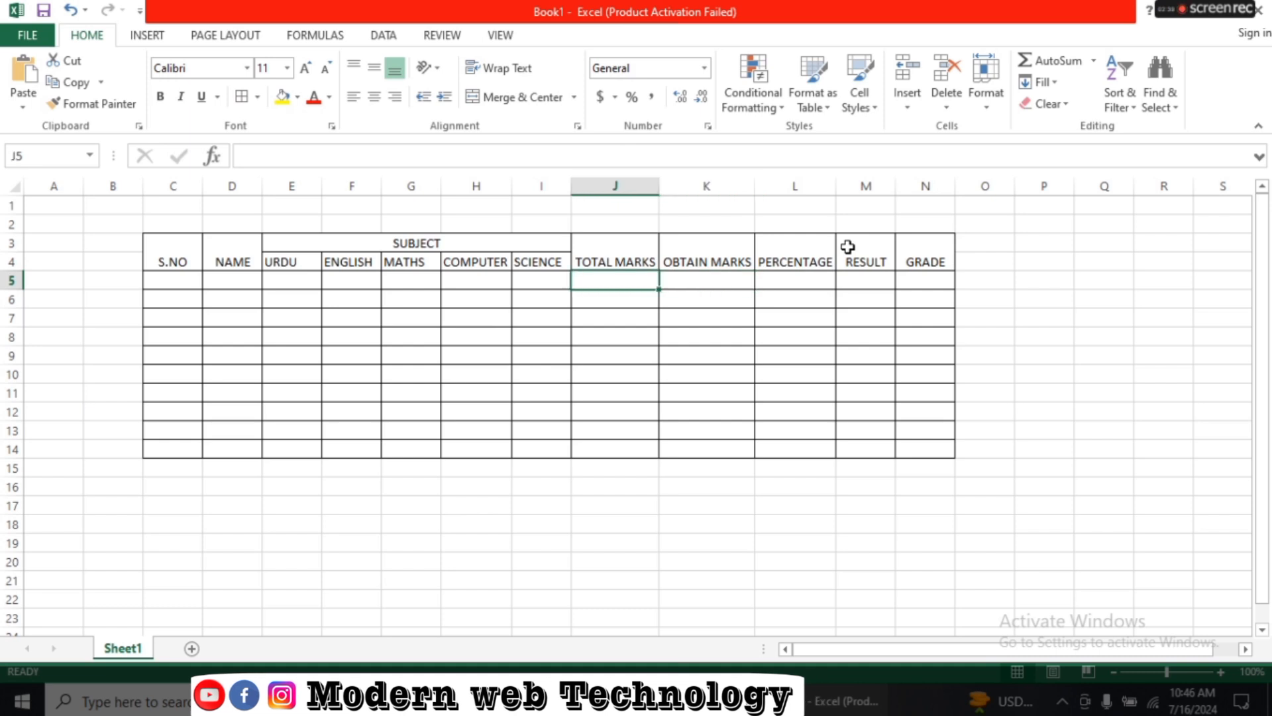
pyautogui.press('Left')
pyautogui.press('Left')
pyautogui.press('Left')
pyautogui.press('Left')
pyautogui.write('1')
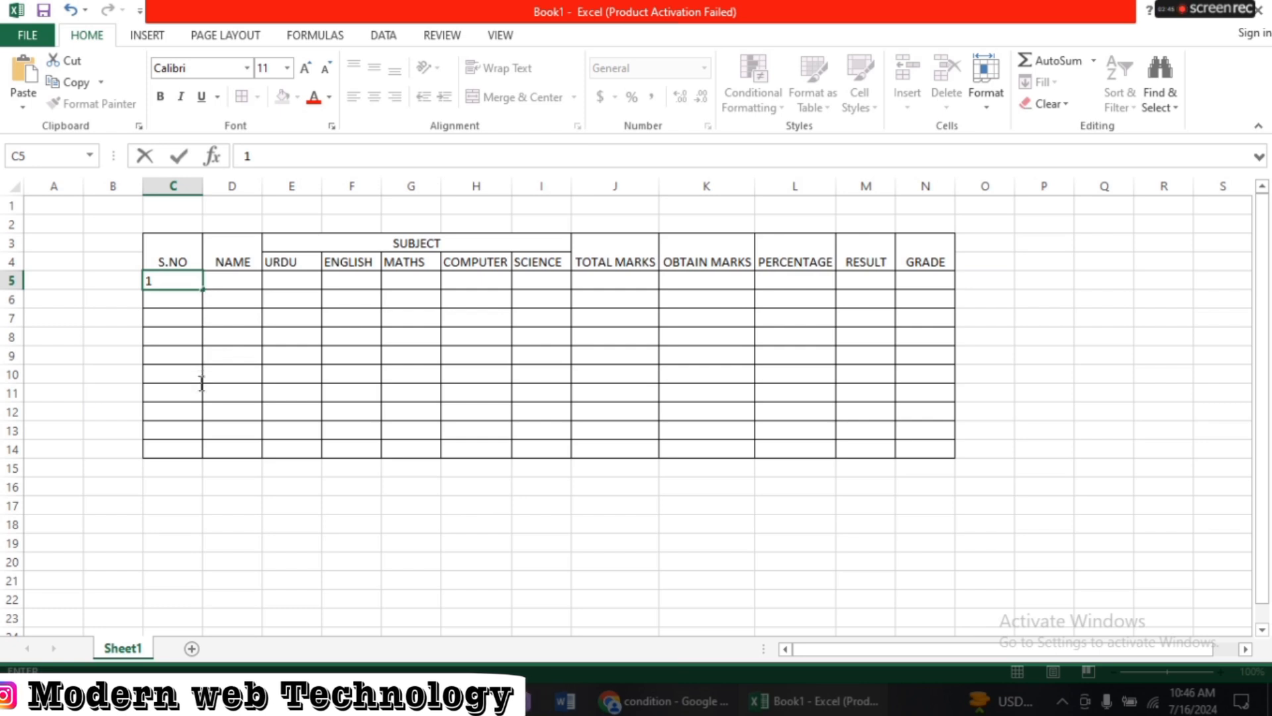
pyautogui.moveTo(203, 289); pyautogui.dragTo(196, 451)
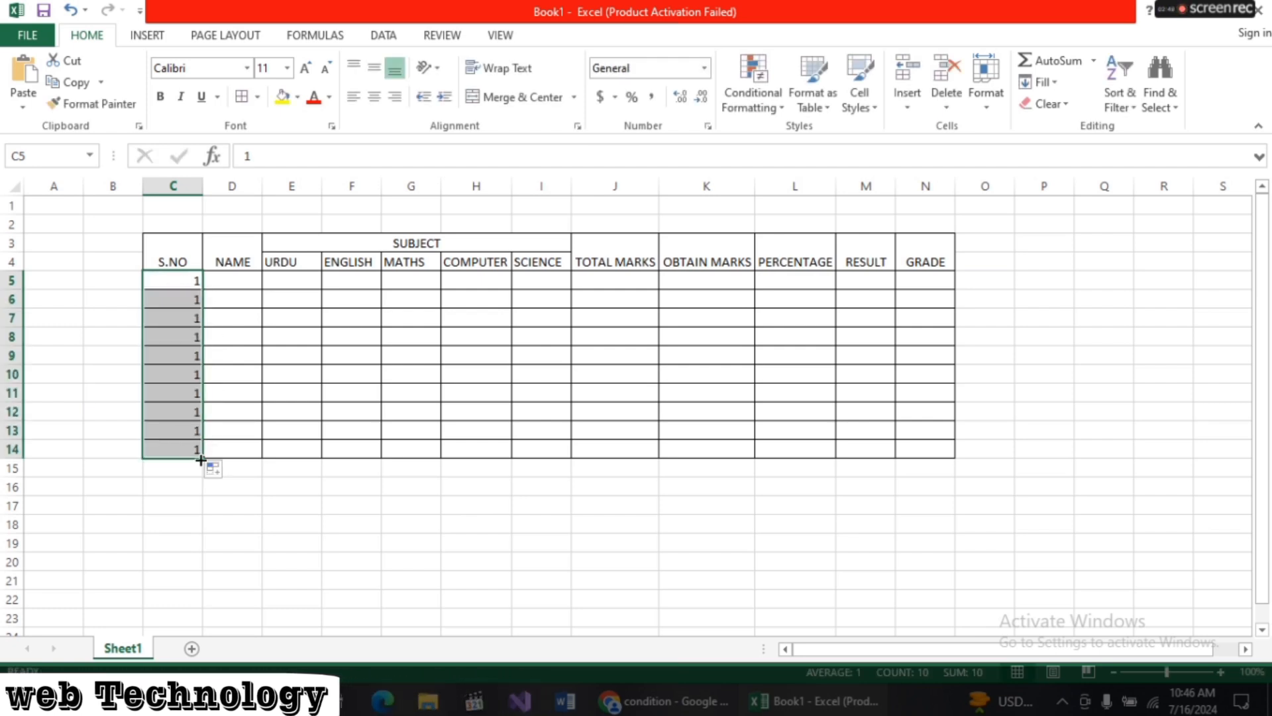
pyautogui.click(218, 470)
pyautogui.click(257, 515)
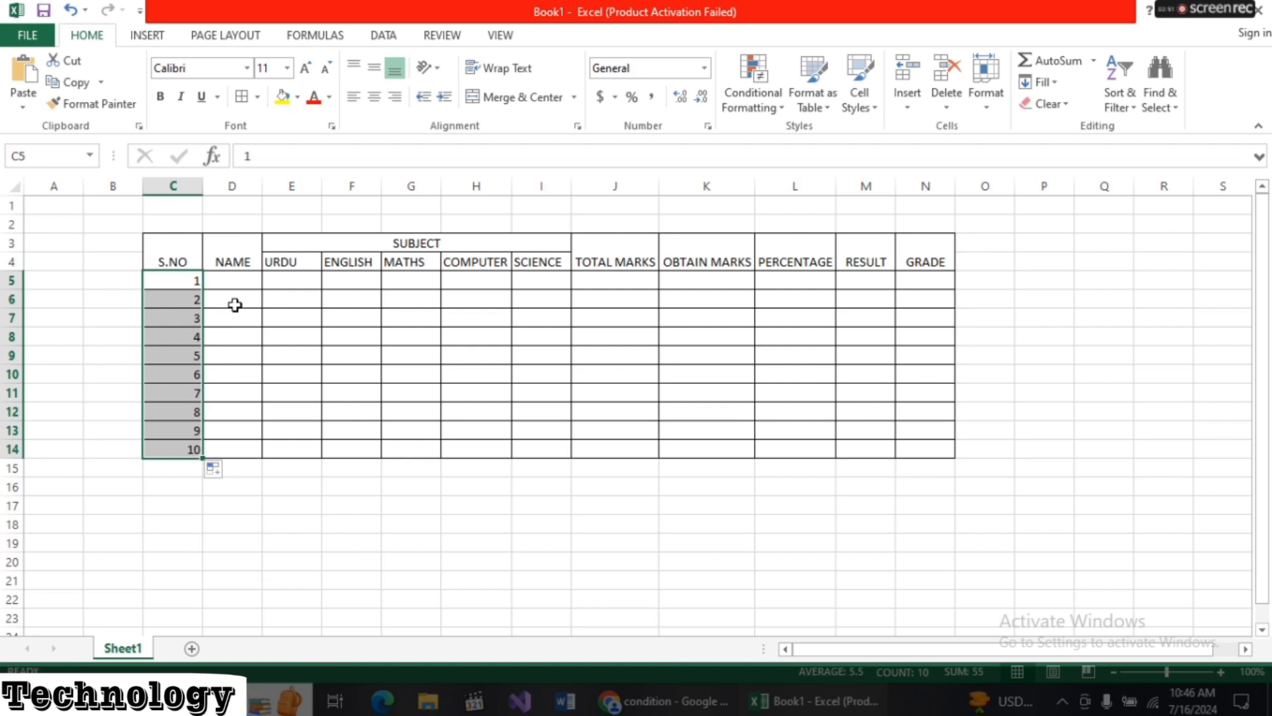
# - Enter the first five students' names in the NAME column, cells D5 to D9
pyautogui.click(241, 284)
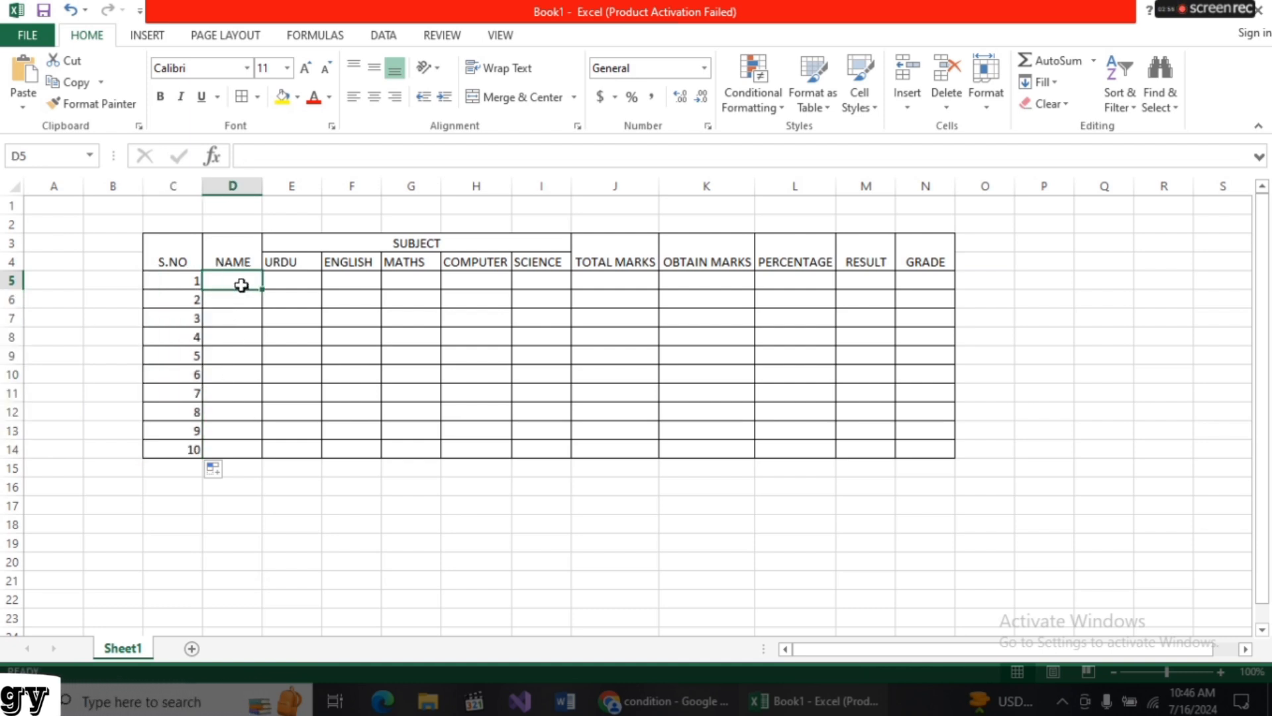
pyautogui.write('t')
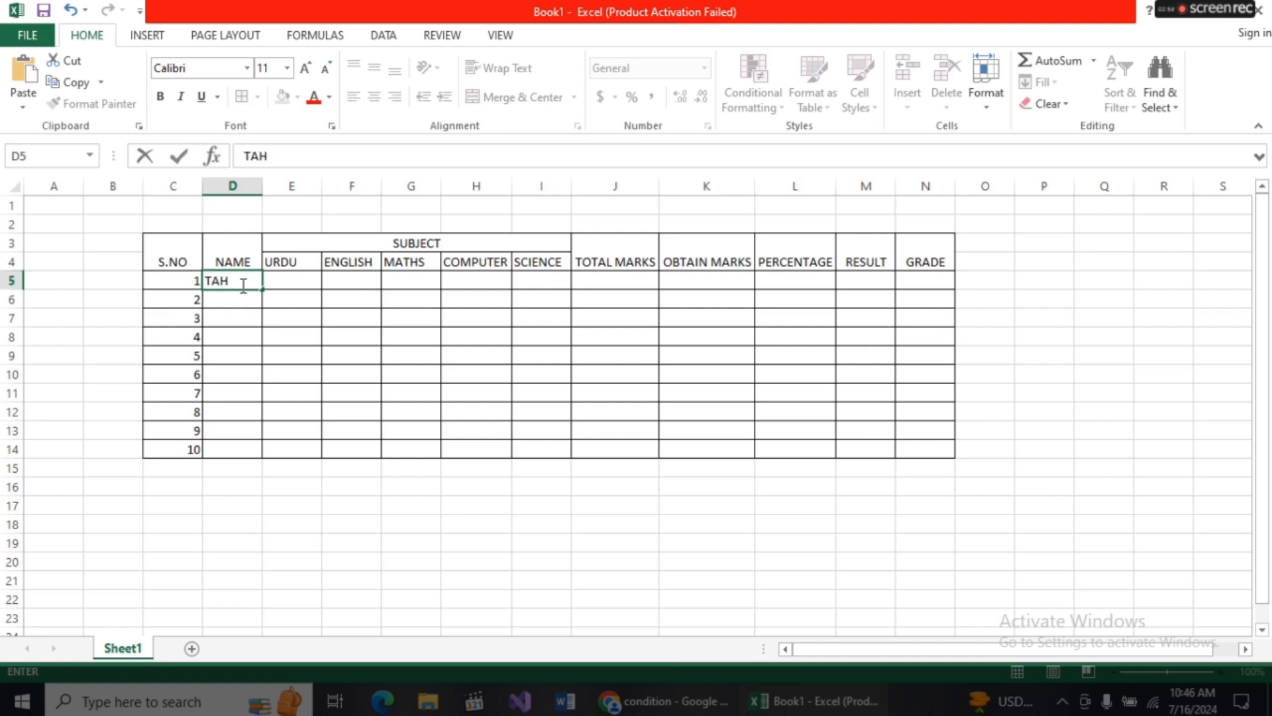
pyautogui.press('Return')
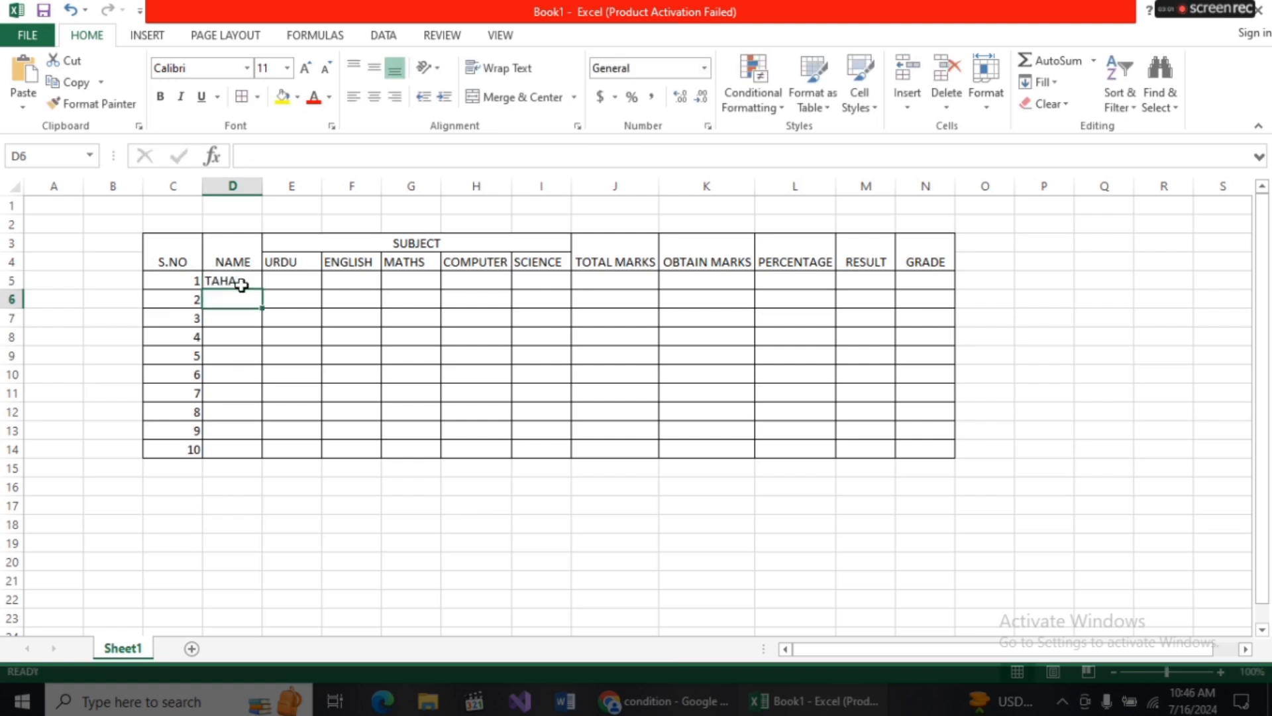
pyautogui.write('BILAL')
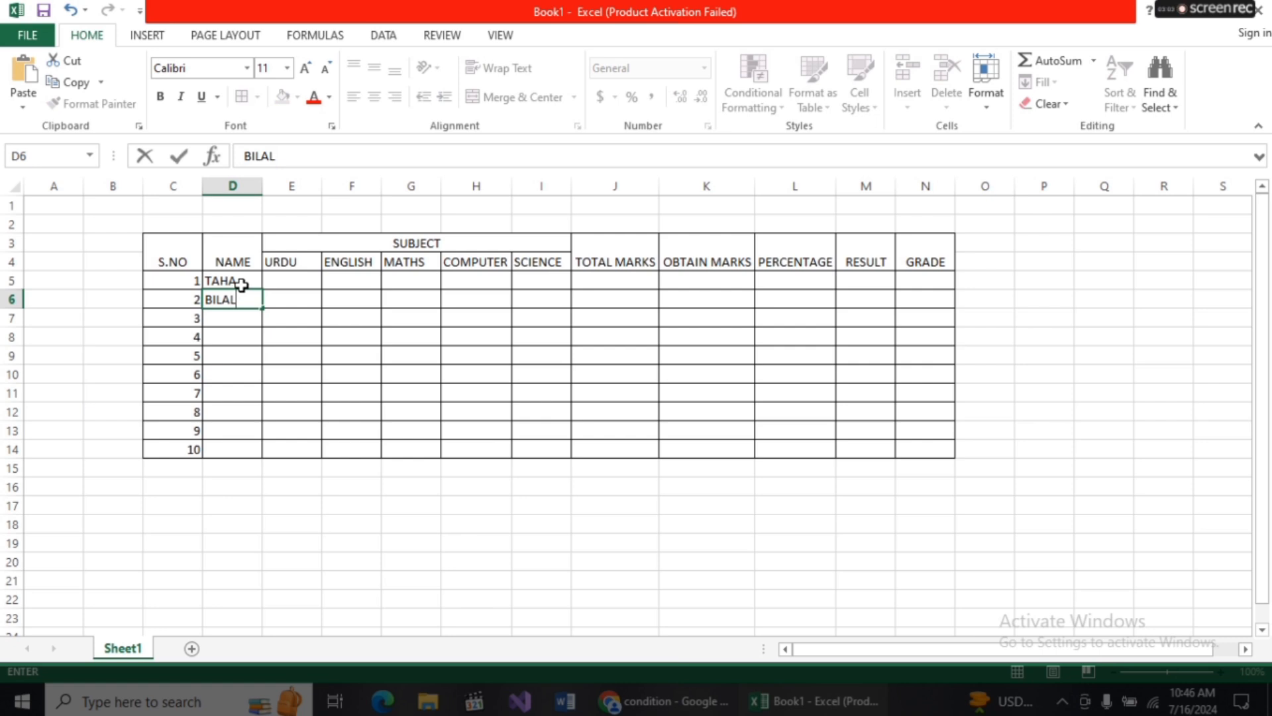
pyautogui.press('Return')
pyautogui.write('OWAIS')
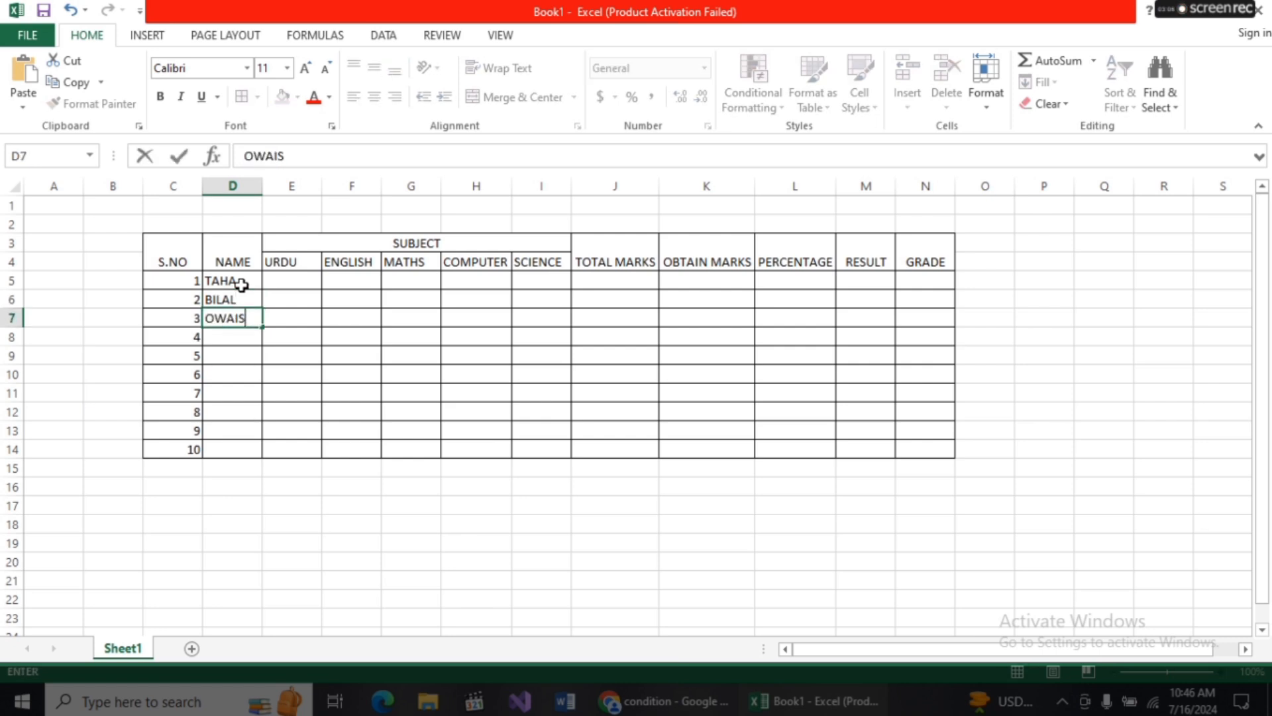
pyautogui.press('Return')
pyautogui.write('FATIMA')
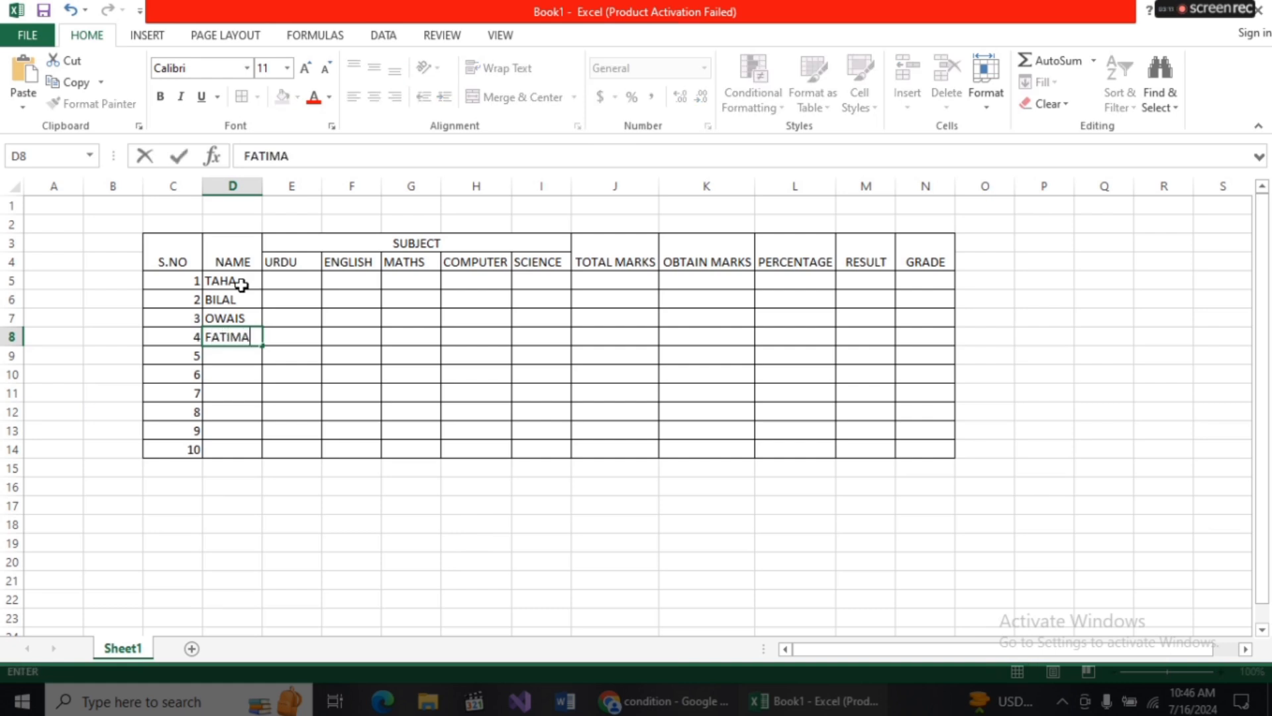
pyautogui.press('Return')
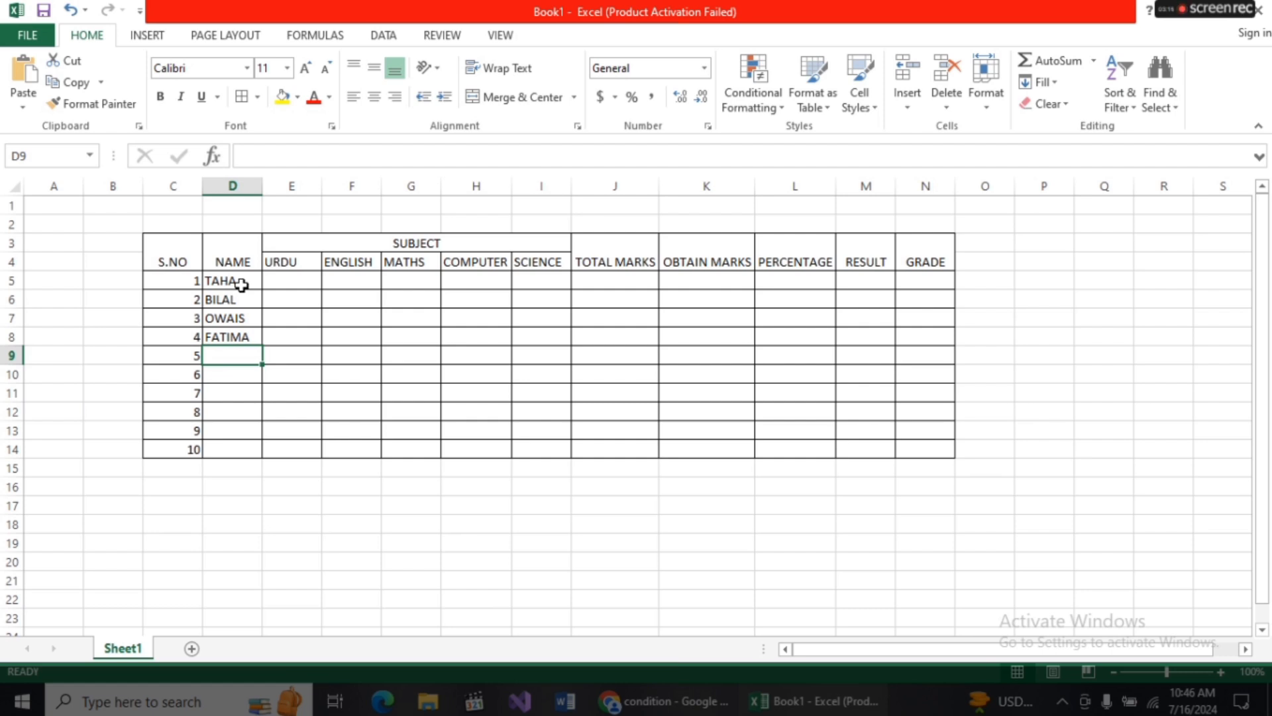
pyautogui.write('Z')
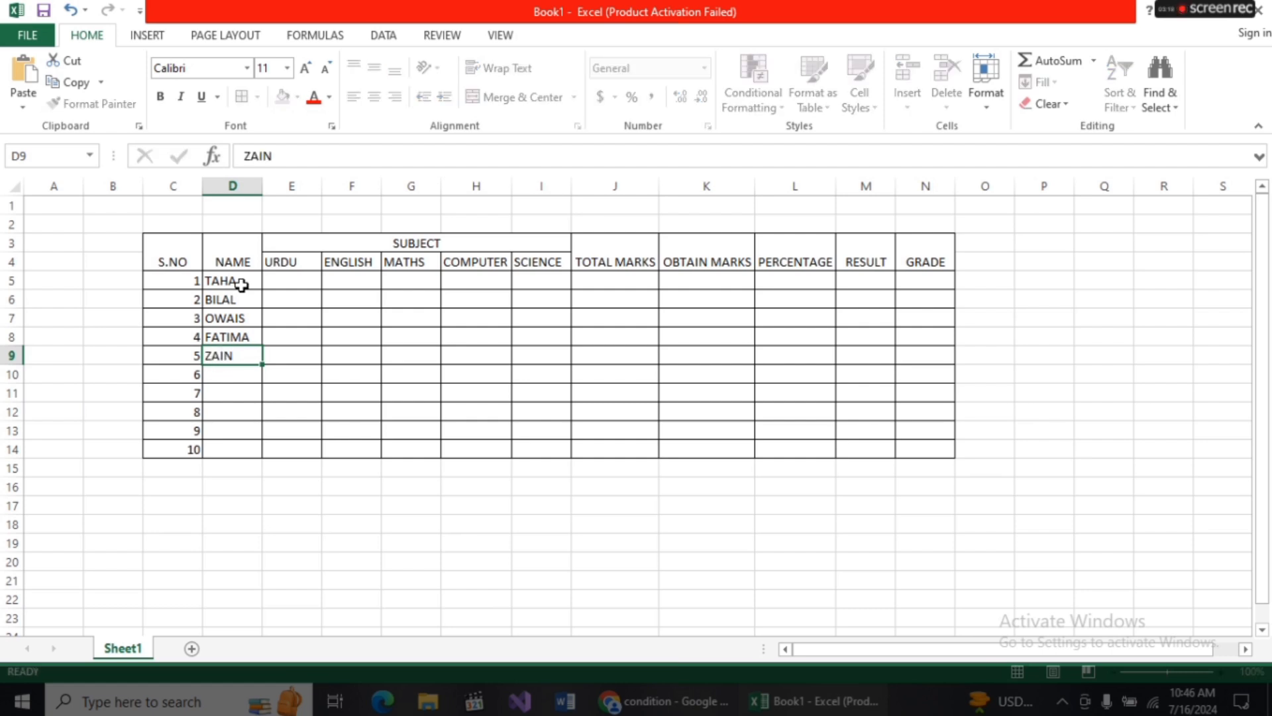
pyautogui.write('AIN')
pyautogui.press('Return')
# - Enter the names of the sixth to ninth students in cells D10 to D13
pyautogui.write('SAR')
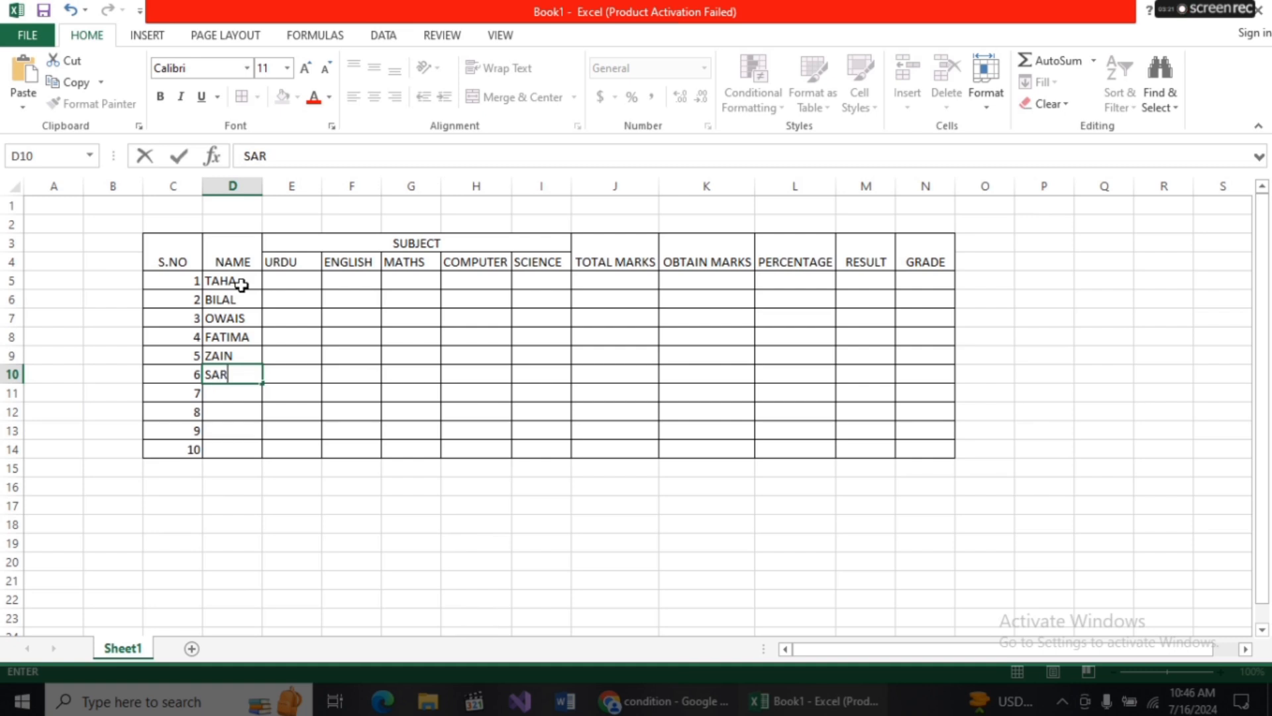
pyautogui.write('A')
pyautogui.press('Return')
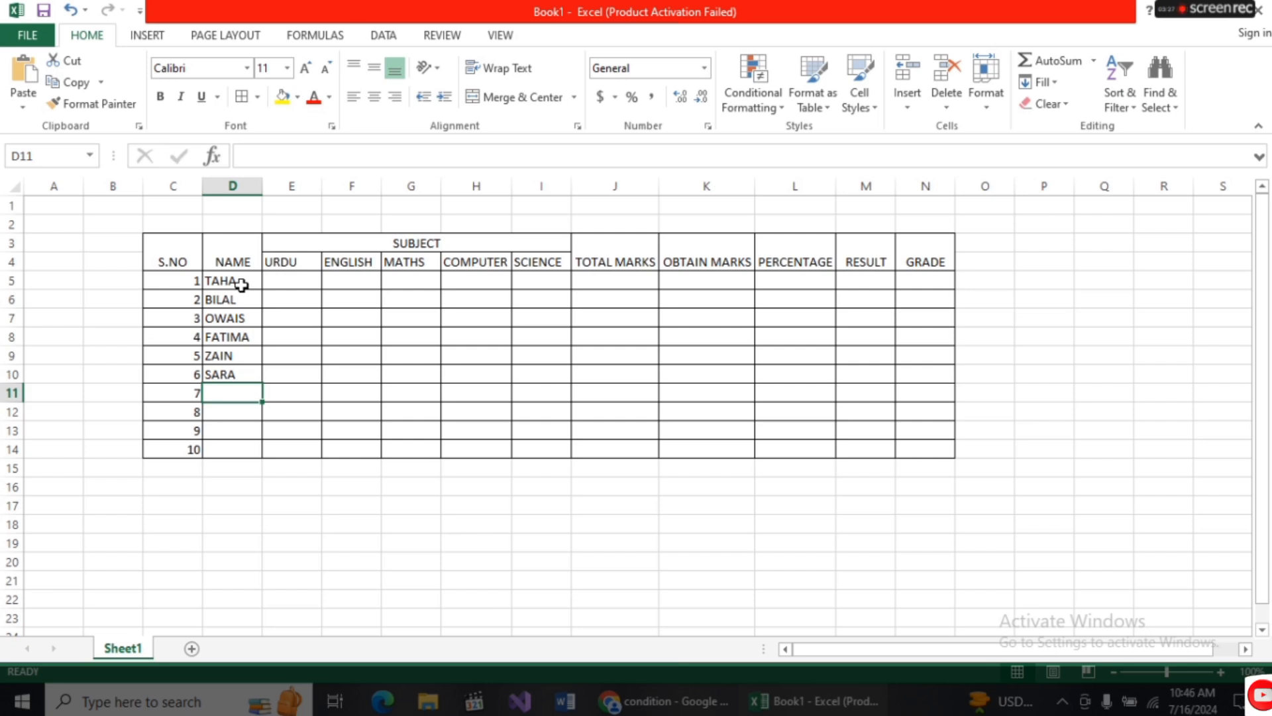
pyautogui.write('NEHA')
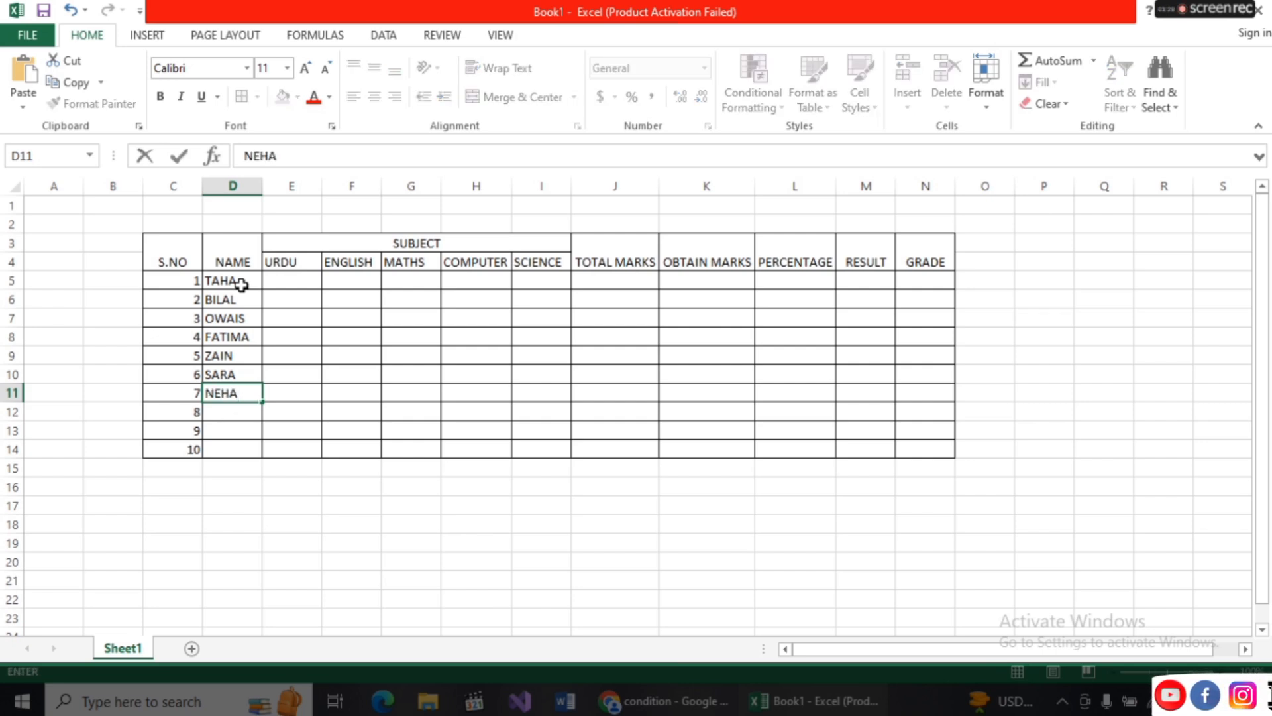
pyautogui.press('Return')
pyautogui.write('HAR')
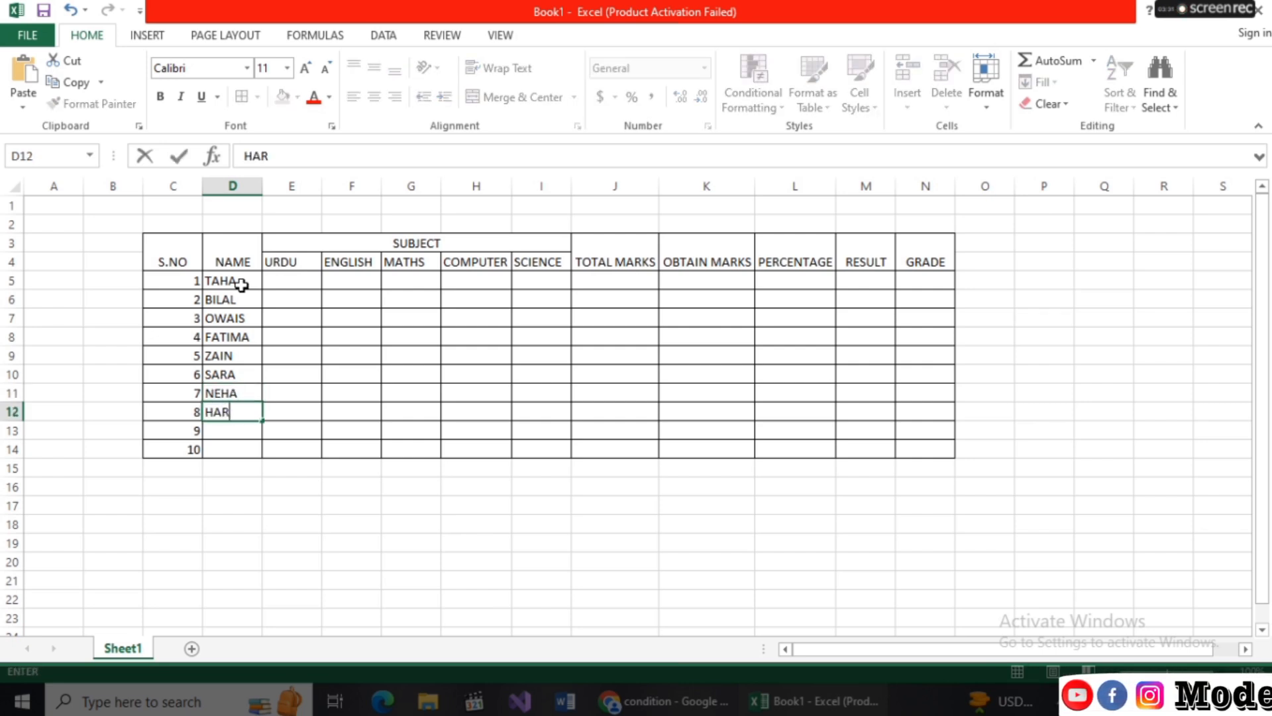
pyautogui.write('IS')
pyautogui.press('Return')
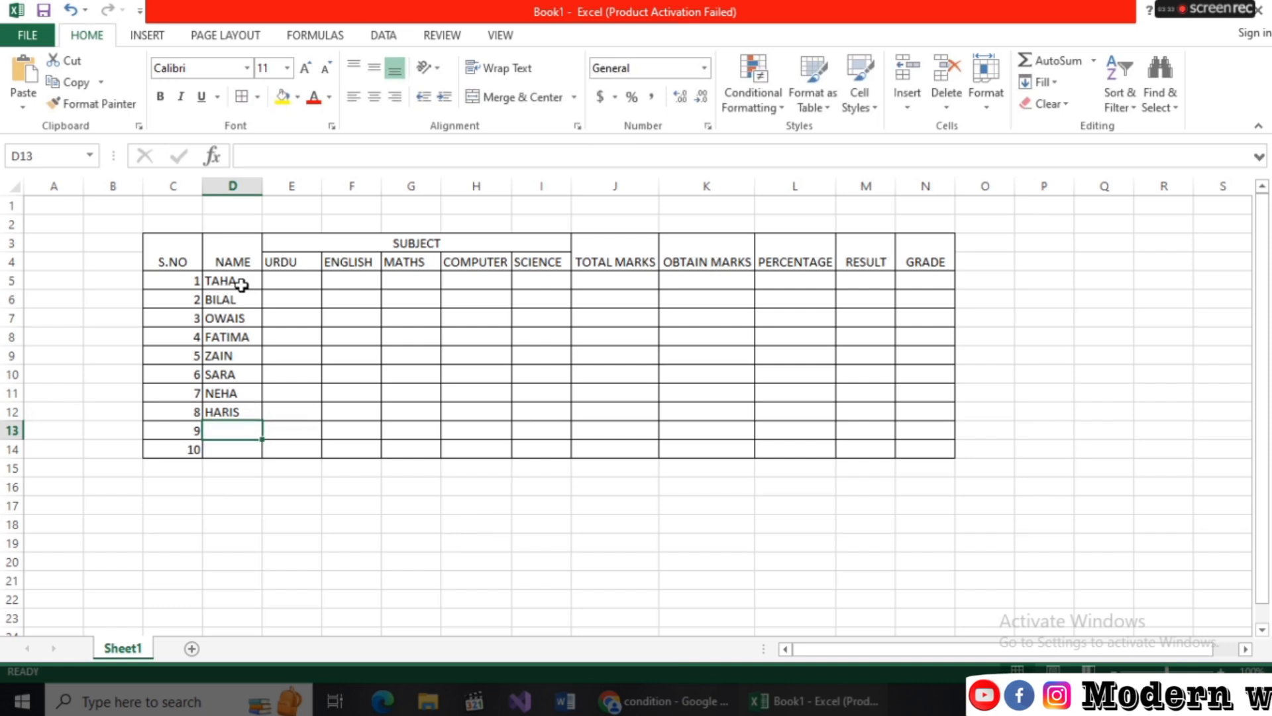
pyautogui.write('AFTAB')
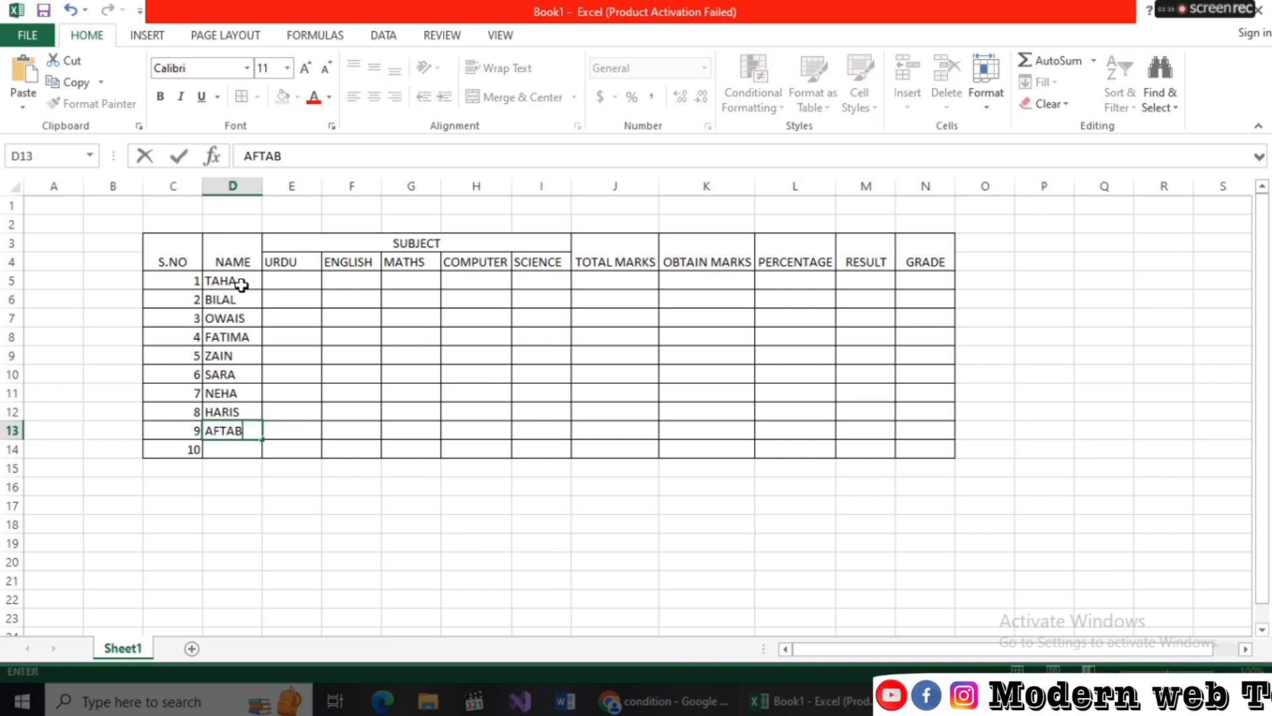
pyautogui.press('Return')
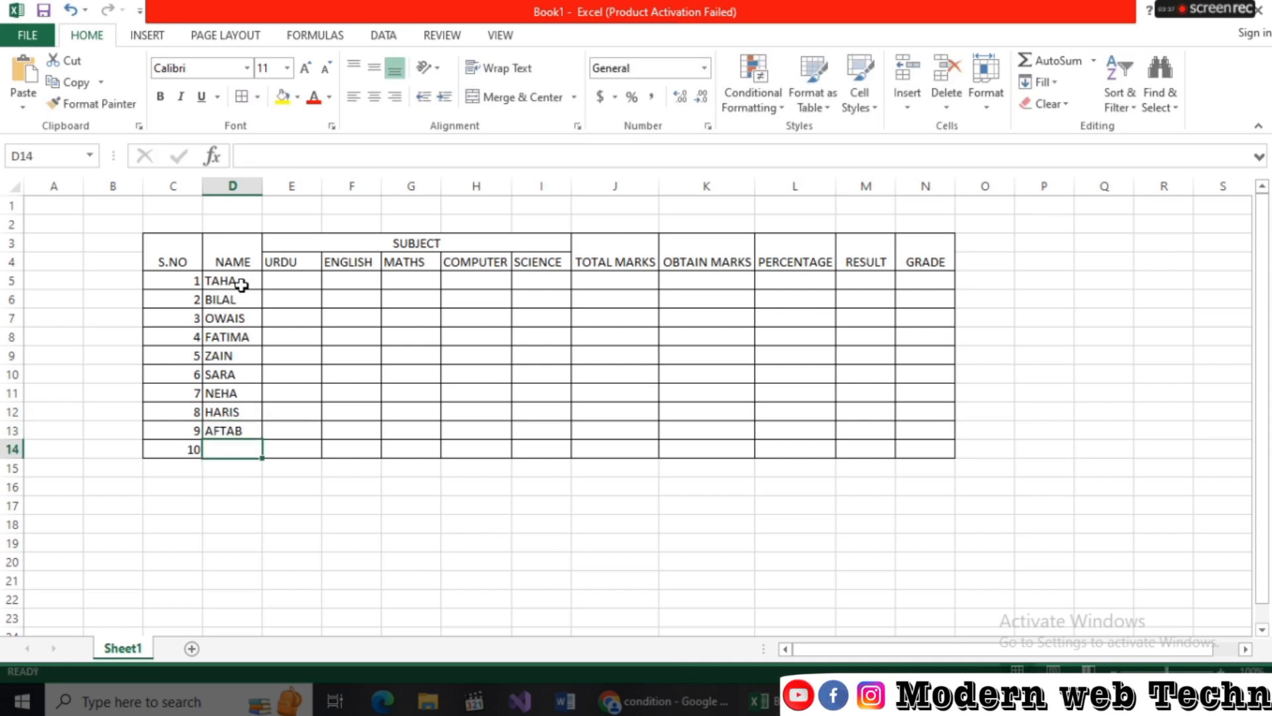
# - Enter the tenth student's name in the NAME column, cell D14
pyautogui.write('OSAMA')
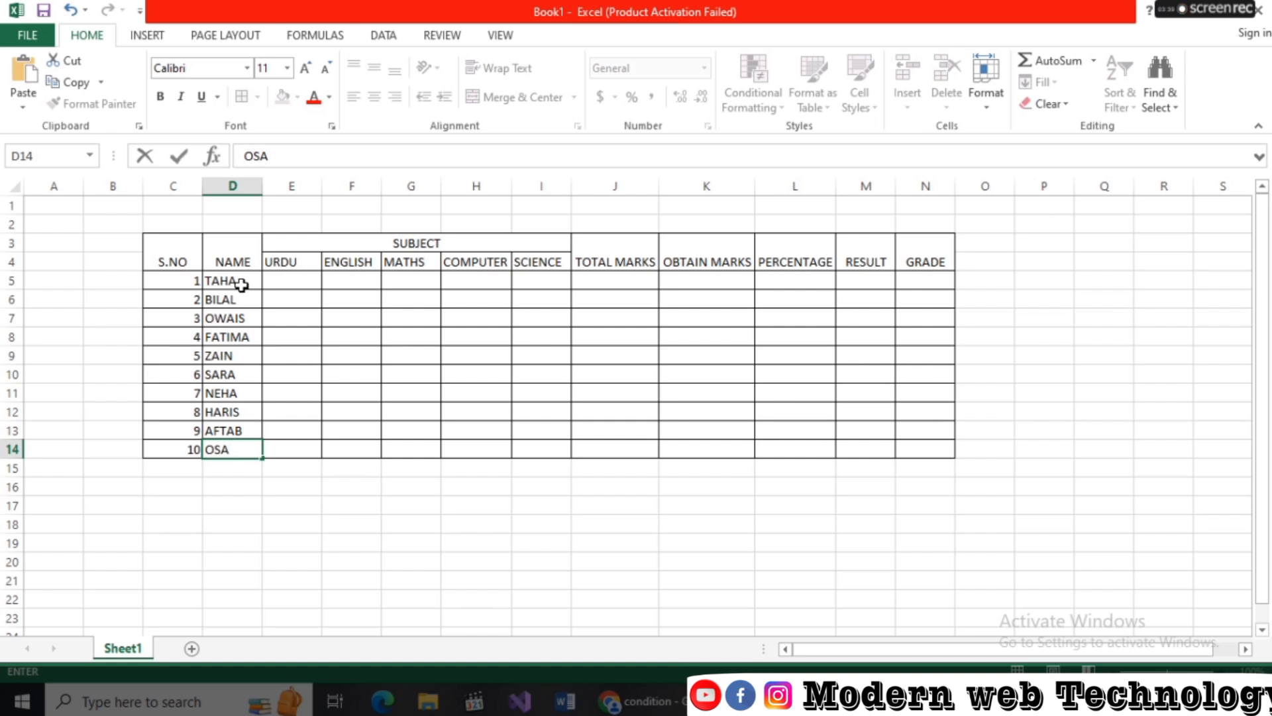
pyautogui.press('Tab')
# - Enter the first student's subject marks in E5 to I5: 79, 56, 78, 34 and 90
pyautogui.press('Up')
pyautogui.press('Up')
pyautogui.press('Up')
pyautogui.press('Up')
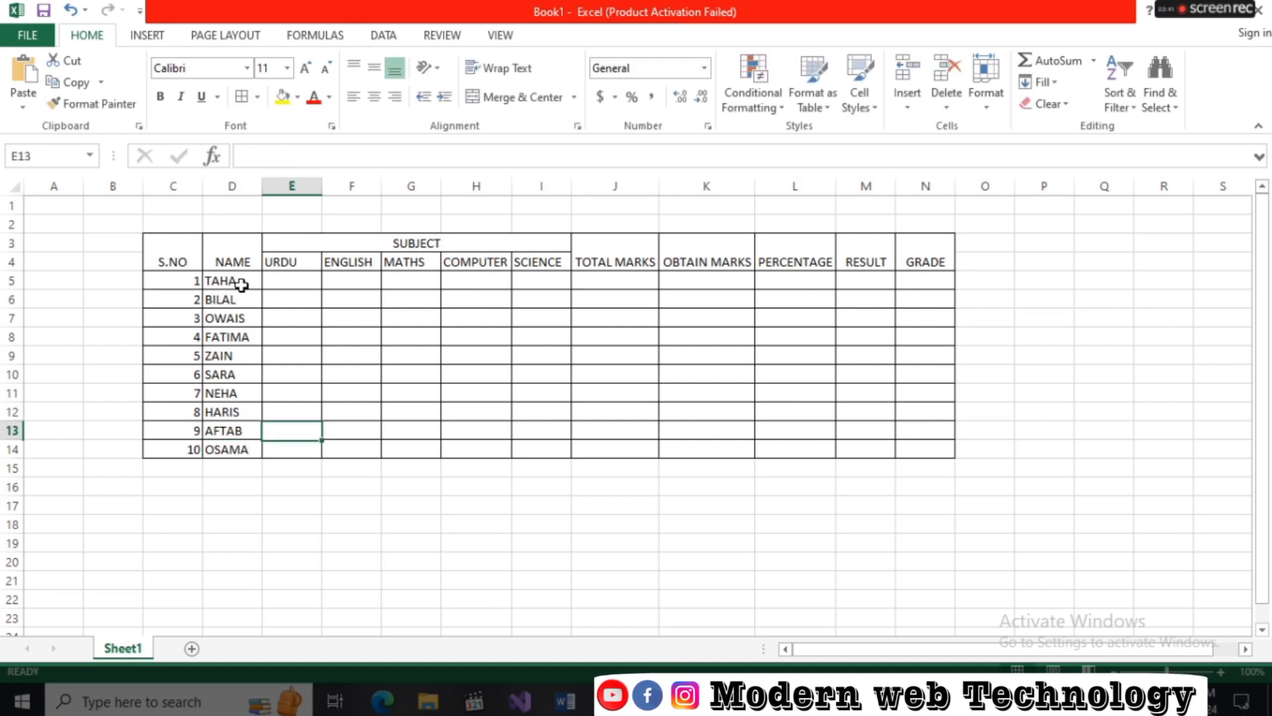
pyautogui.press('Up')
pyautogui.press('Up')
pyautogui.press('Up')
pyautogui.press('Up')
pyautogui.press('Up')
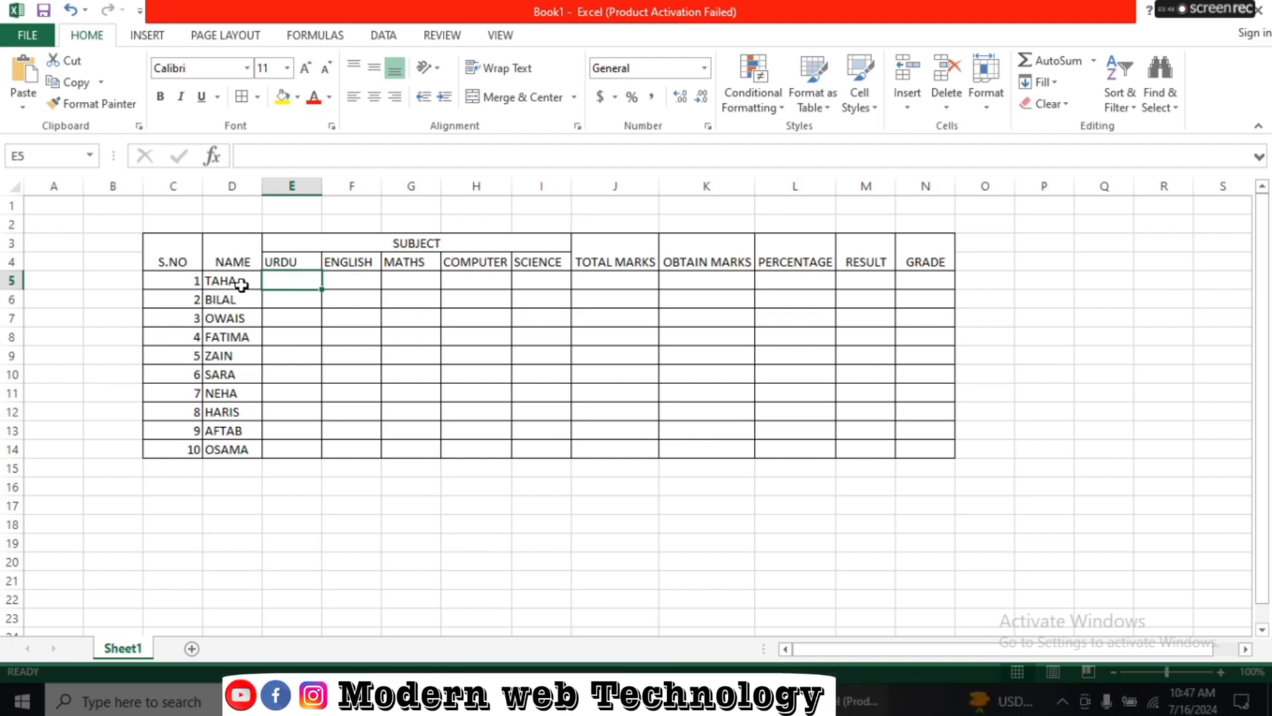
pyautogui.write('79')
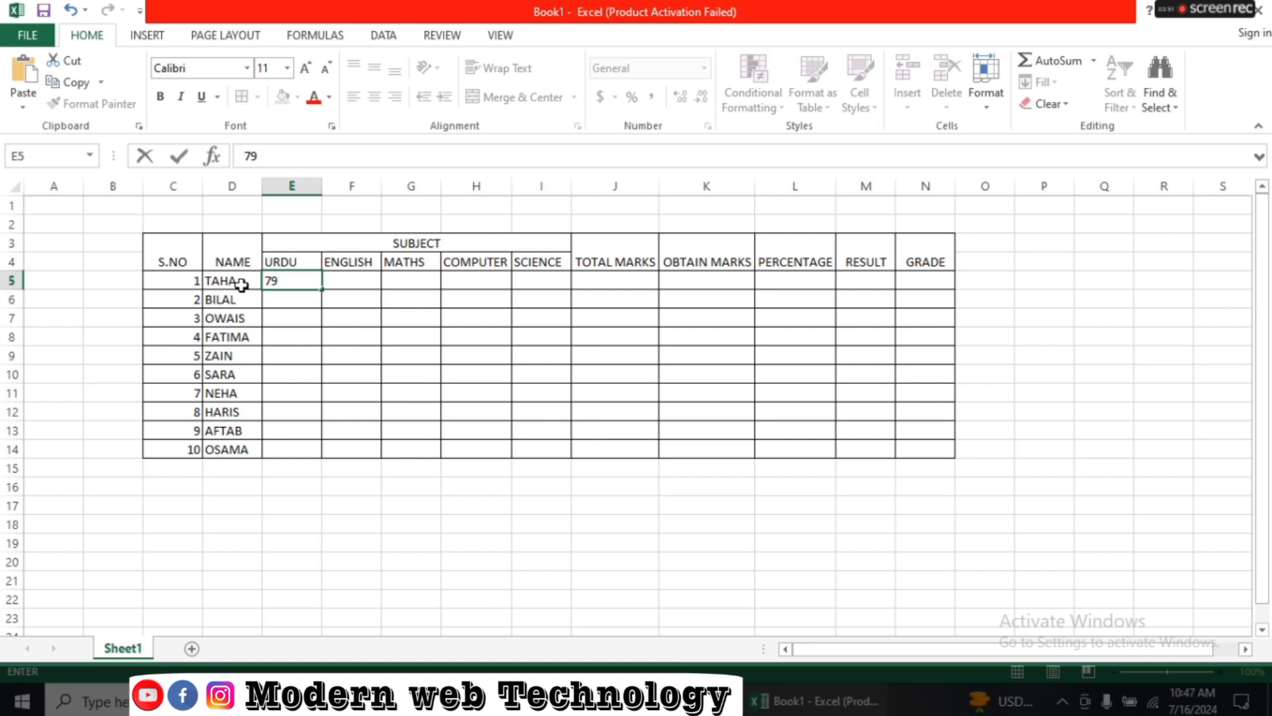
pyautogui.press('Tab')
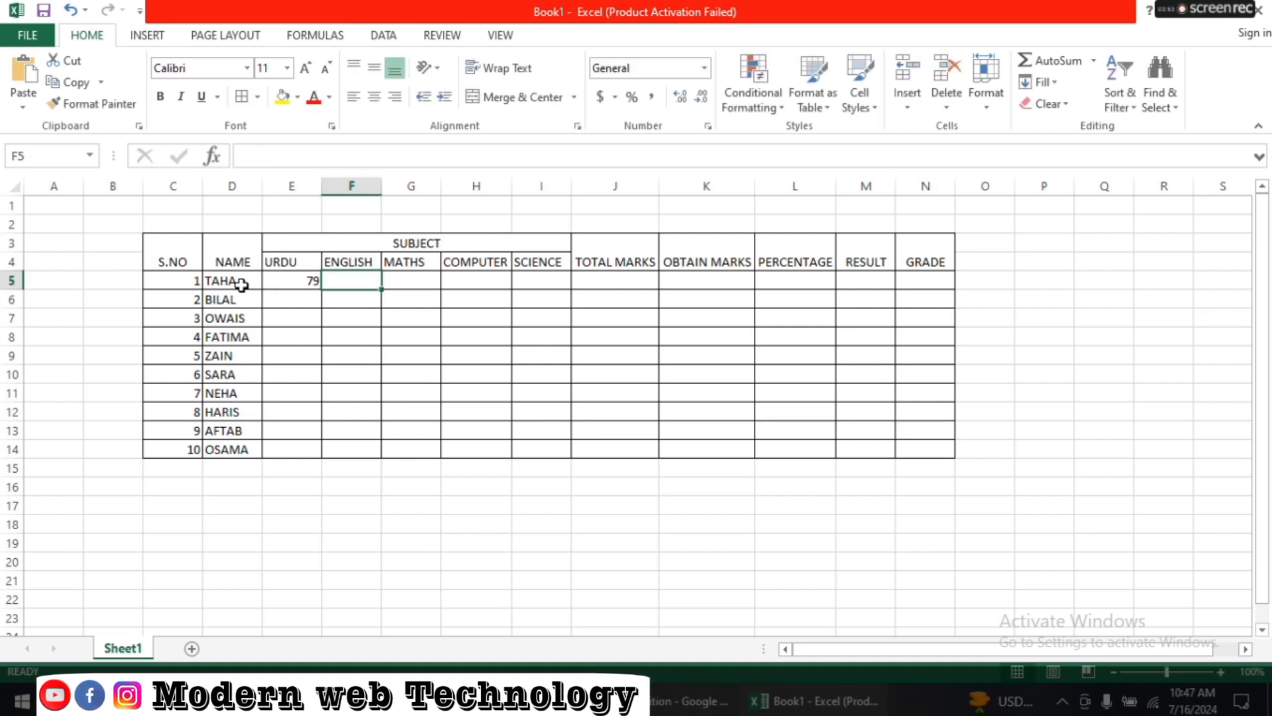
pyautogui.write('56')
pyautogui.press('Tab')
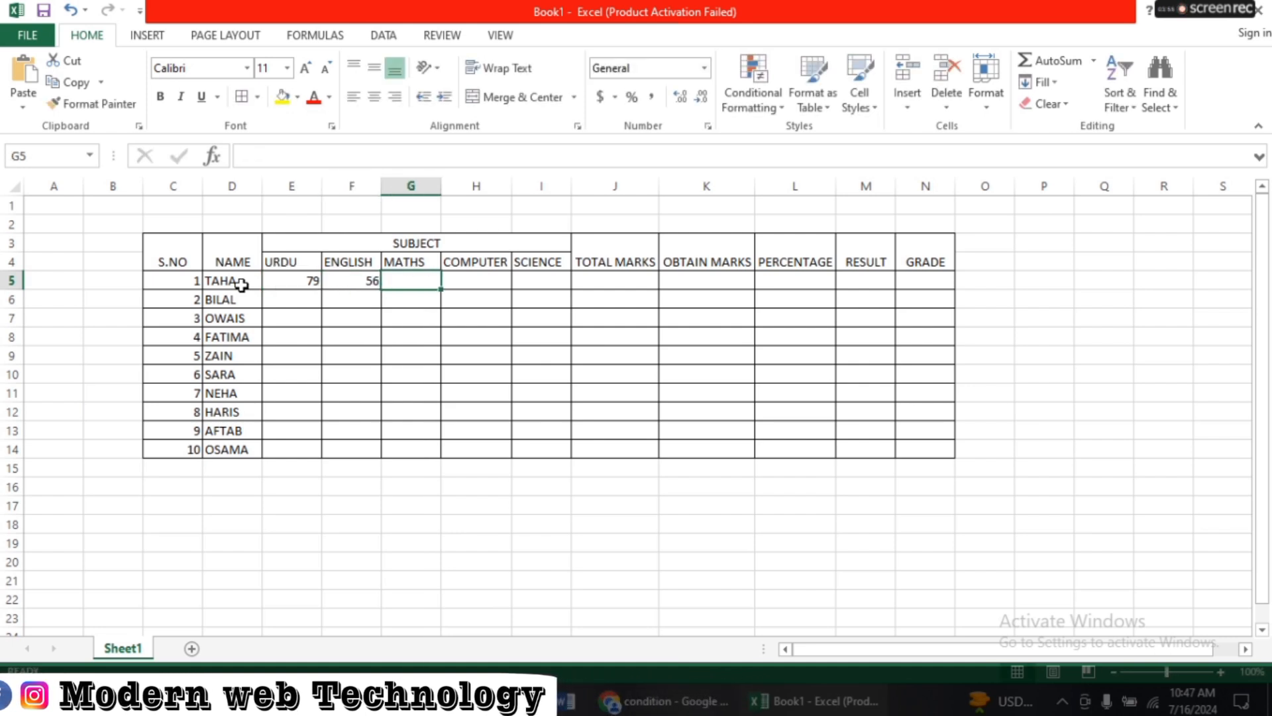
pyautogui.write('78')
pyautogui.press('Tab')
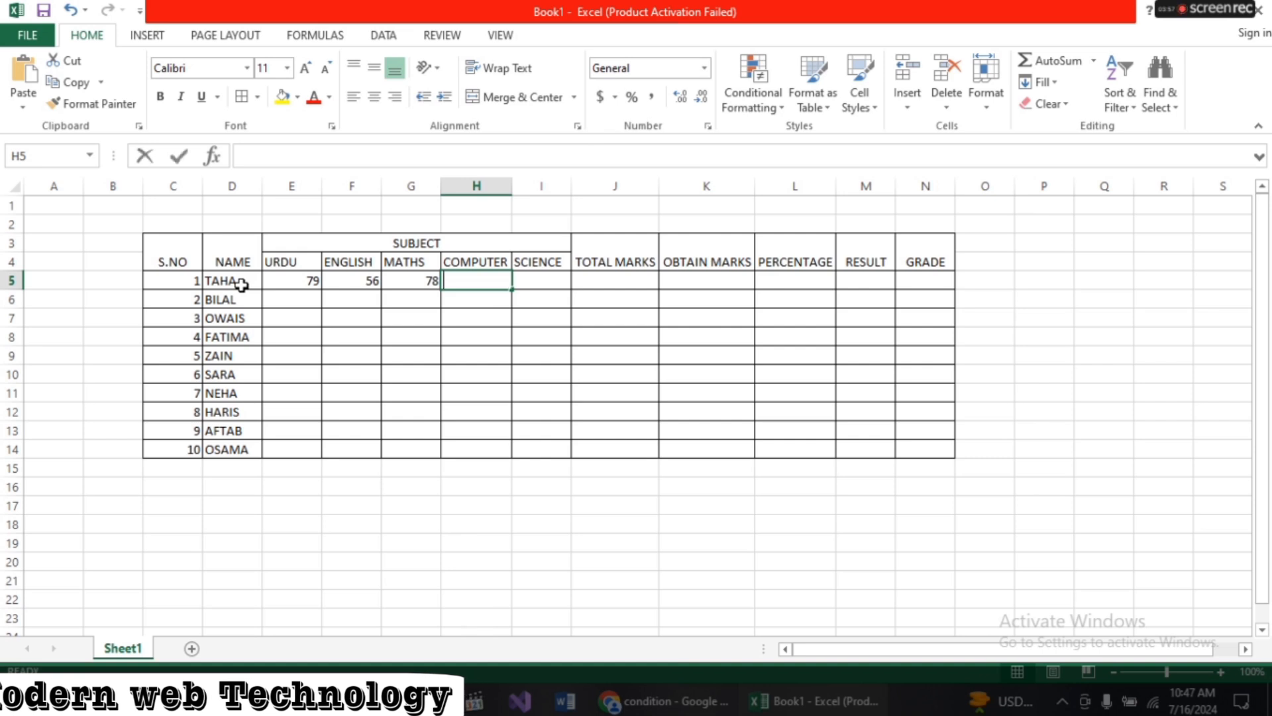
pyautogui.write('34')
pyautogui.press('Tab')
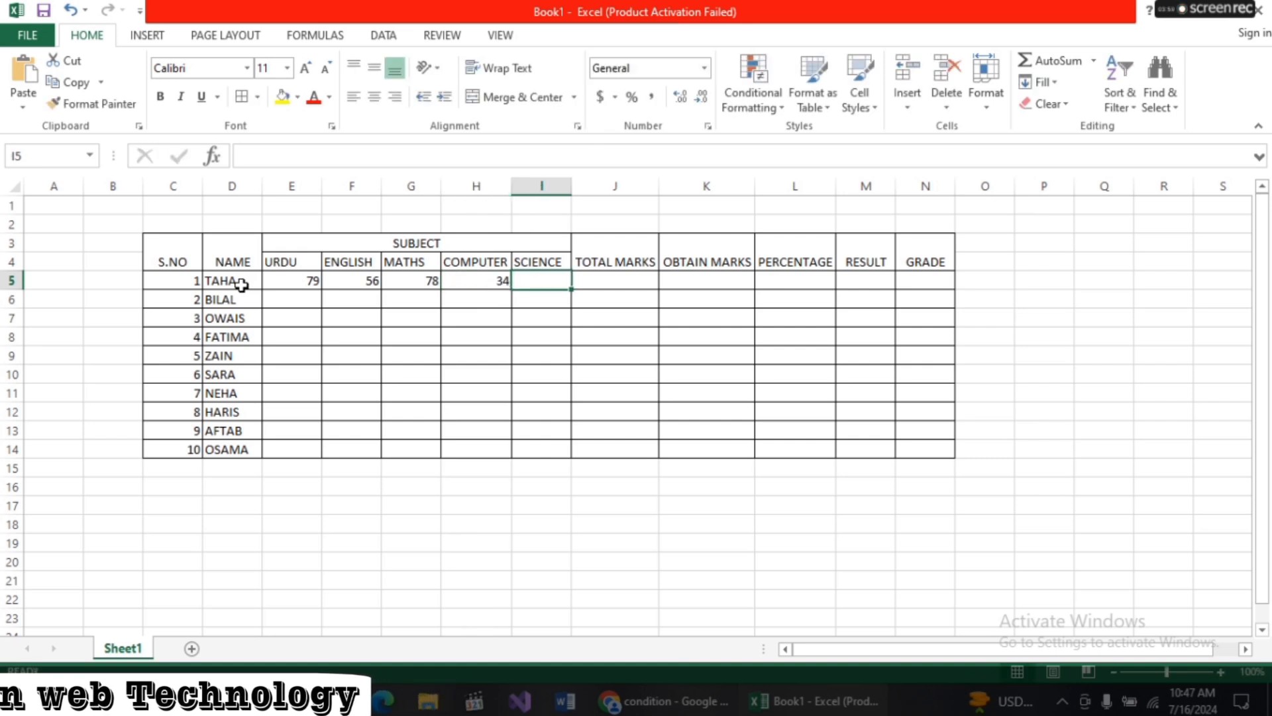
pyautogui.write('90')
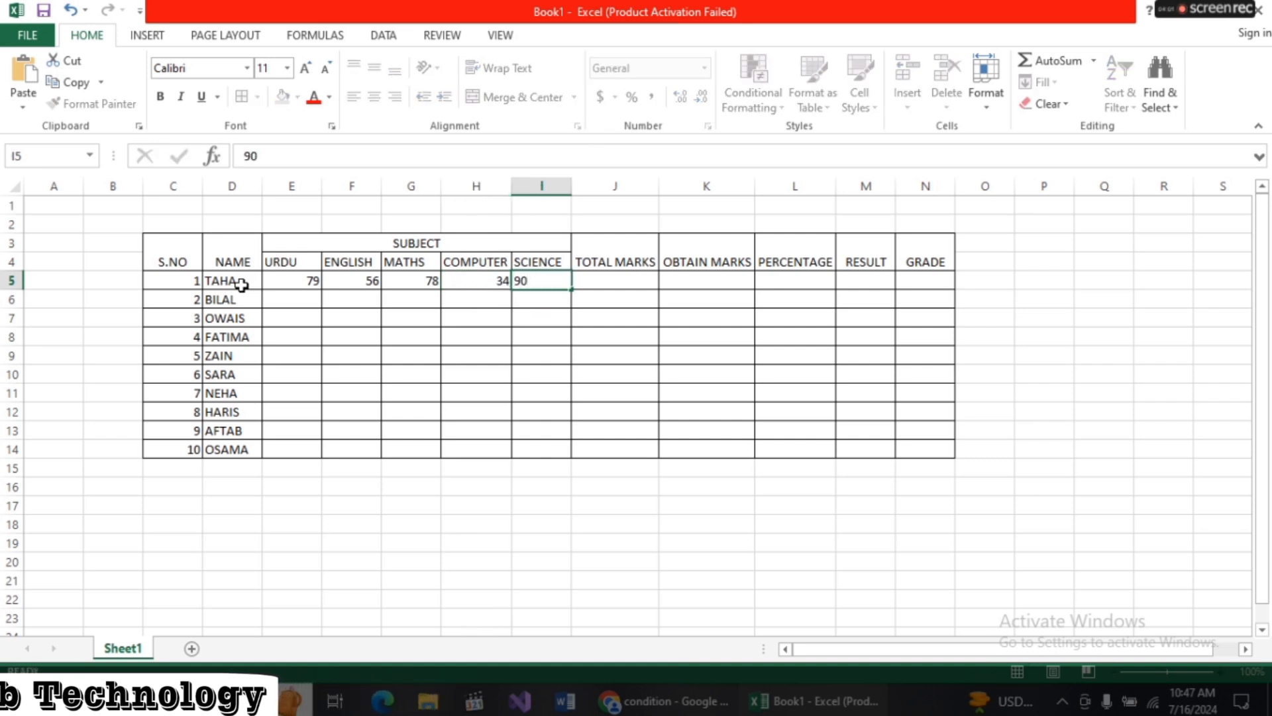
pyautogui.press('Return')
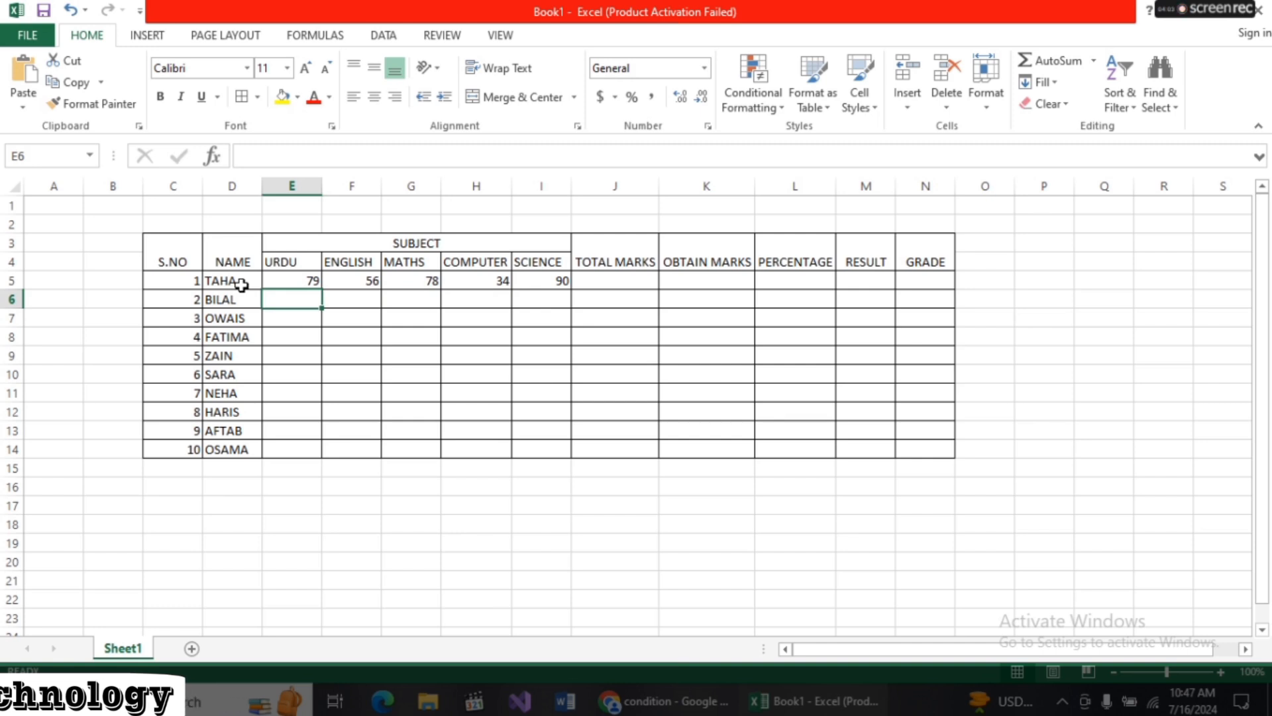
# - Enter the second student's subject marks in E6 to I6: 86, 87, 78, 98 and 92
pyautogui.write('86')
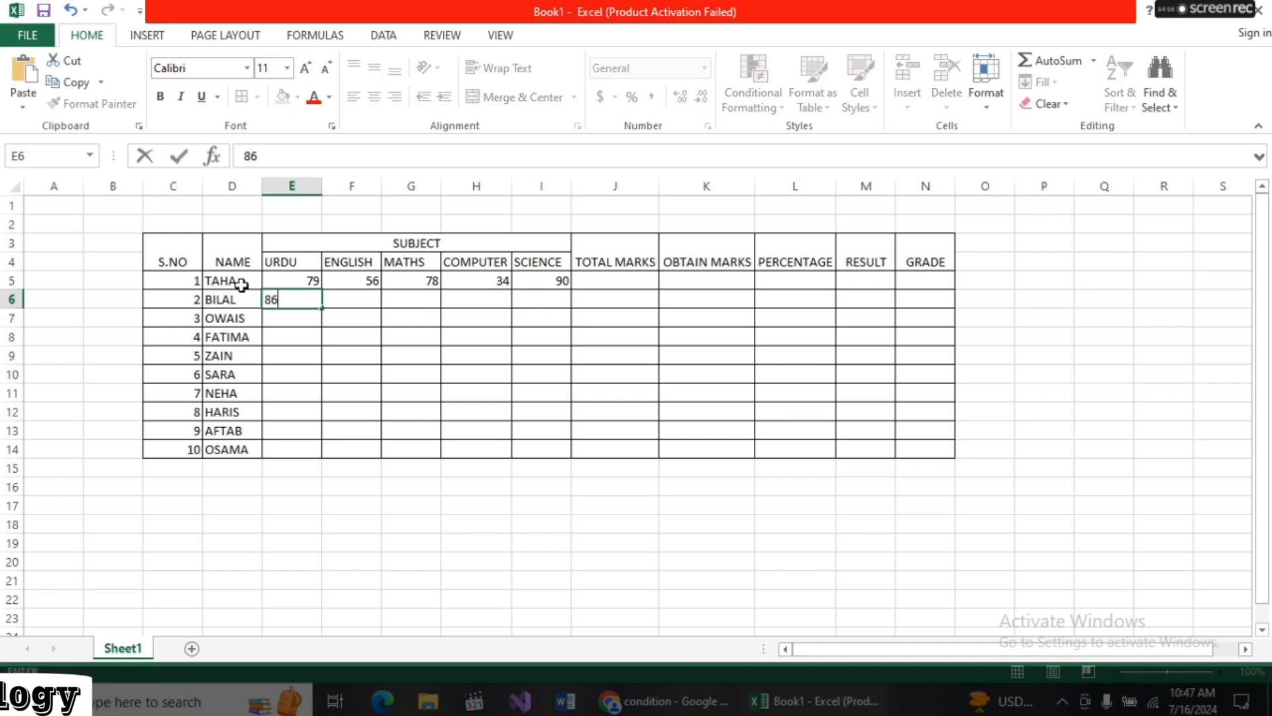
pyautogui.press('Tab')
pyautogui.write('87')
pyautogui.press('Tab')
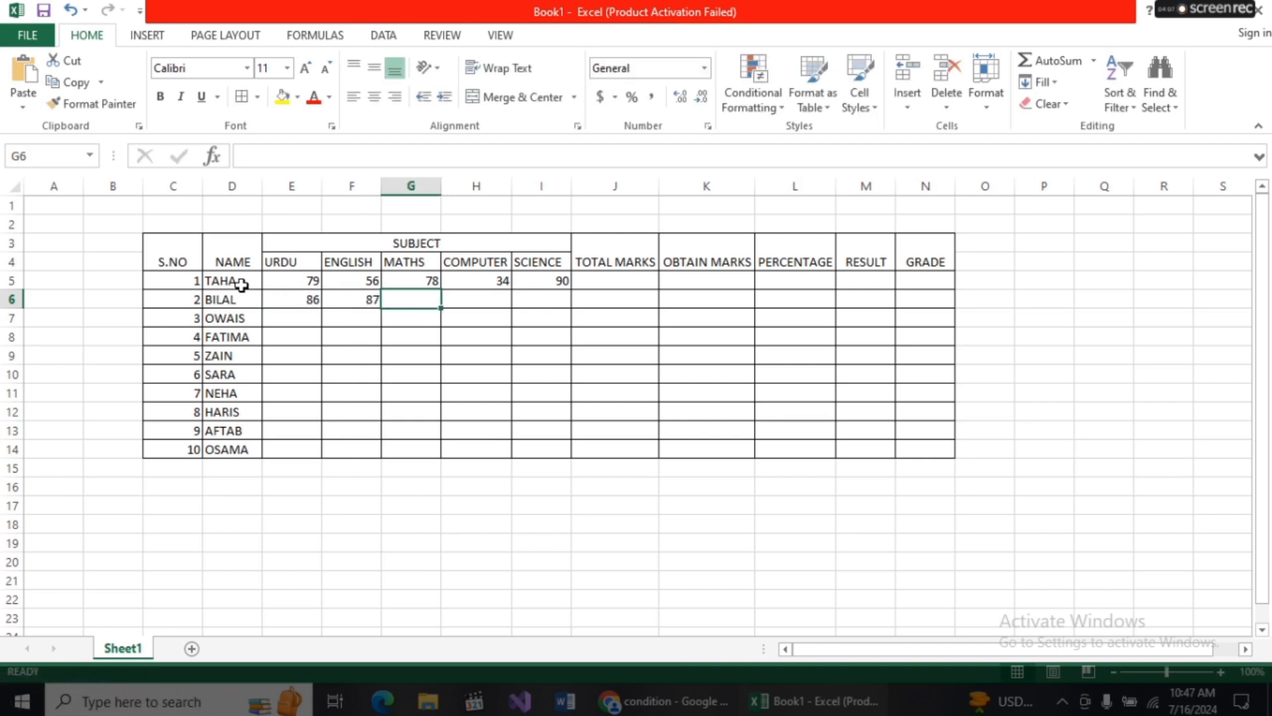
pyautogui.write('78')
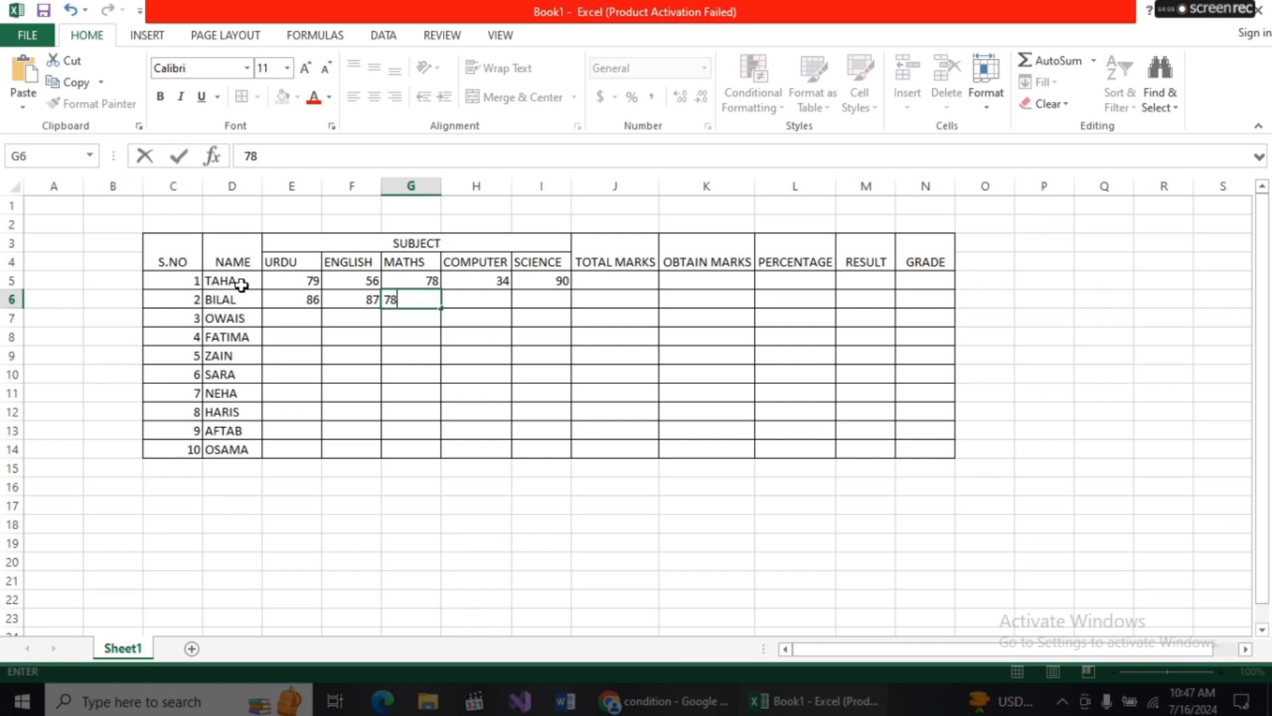
pyautogui.press('Tab')
pyautogui.write('98')
pyautogui.press('Tab')
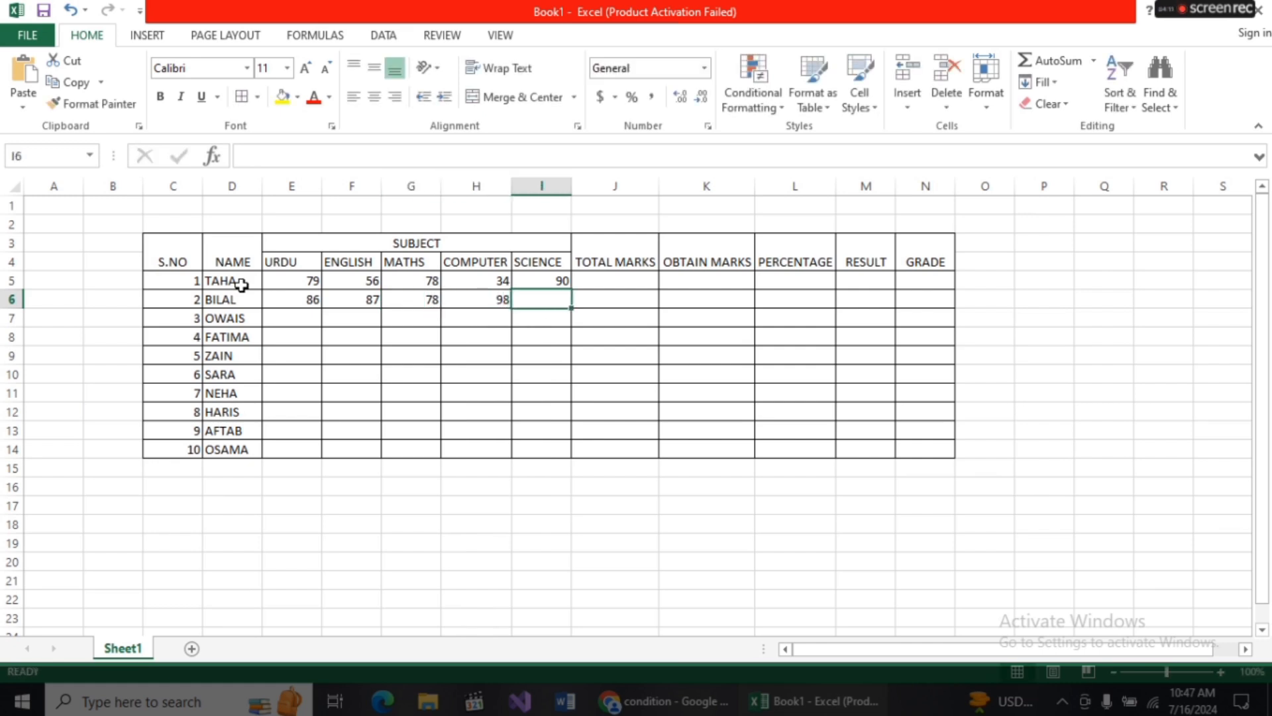
pyautogui.write('92')
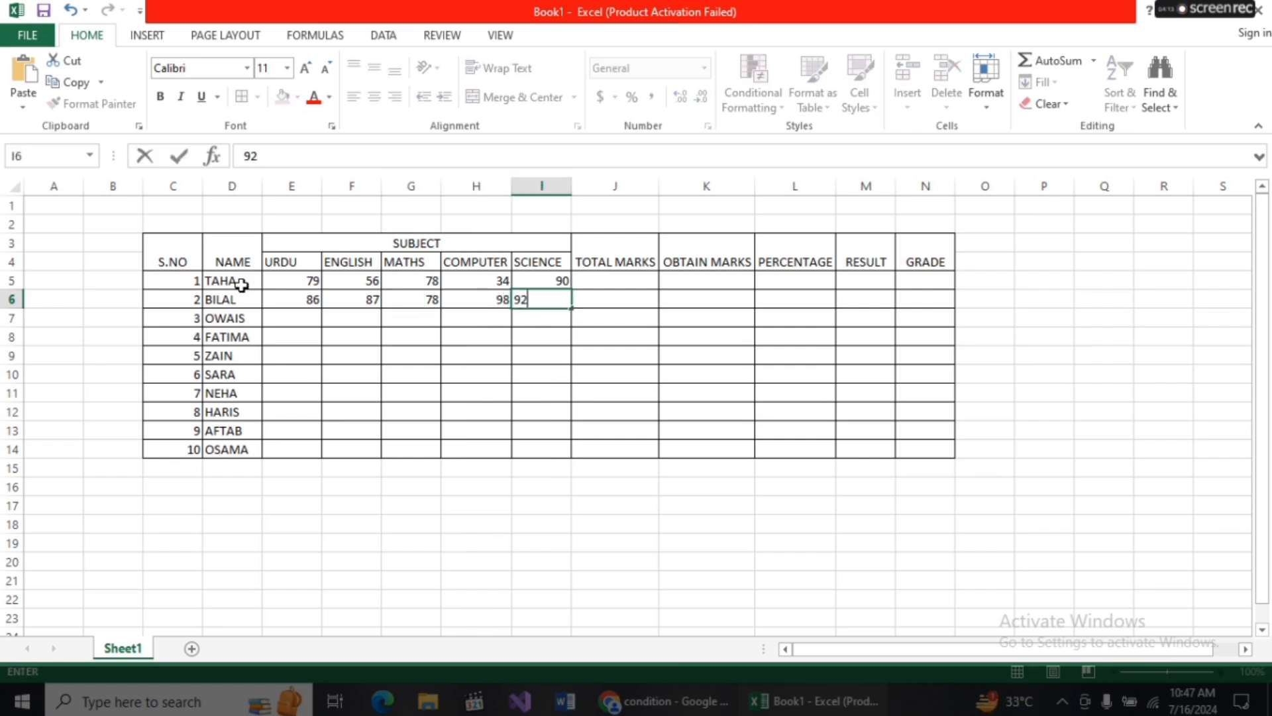
pyautogui.press('Return')
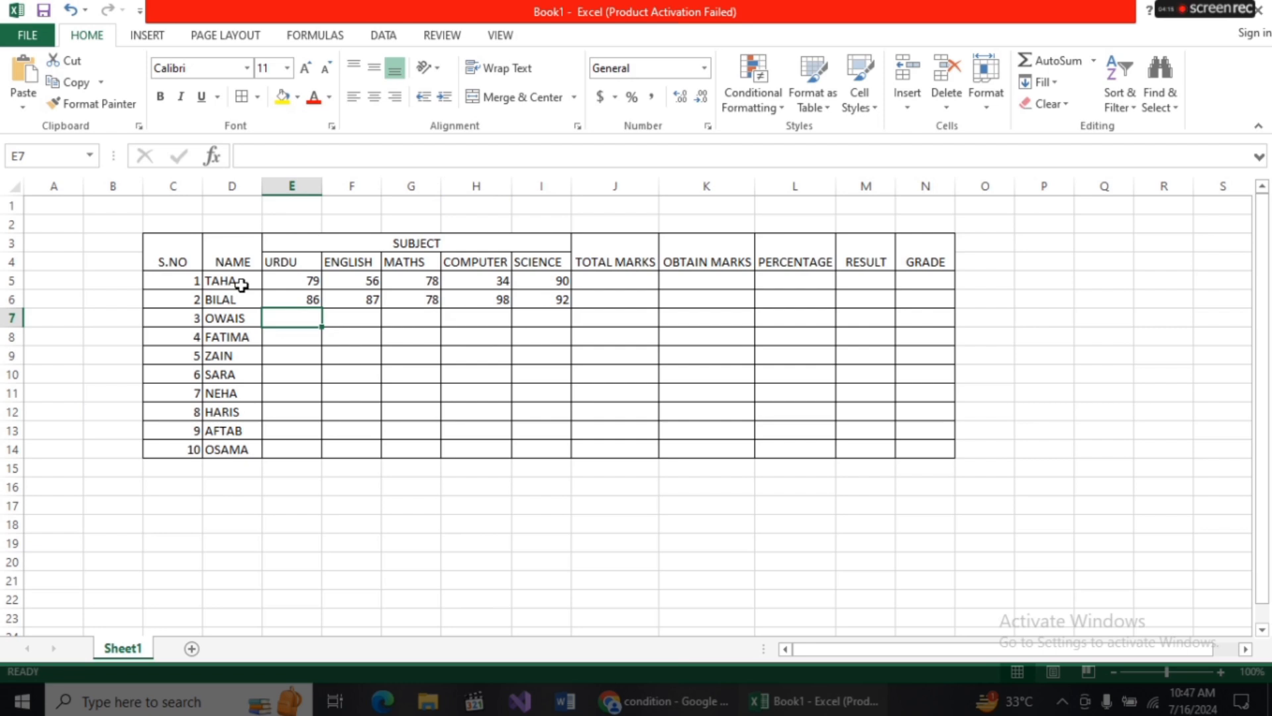
# - Enter the third student's subject marks in E7 to I7: 67, 69, 65, 71 and 66
pyautogui.write('67')
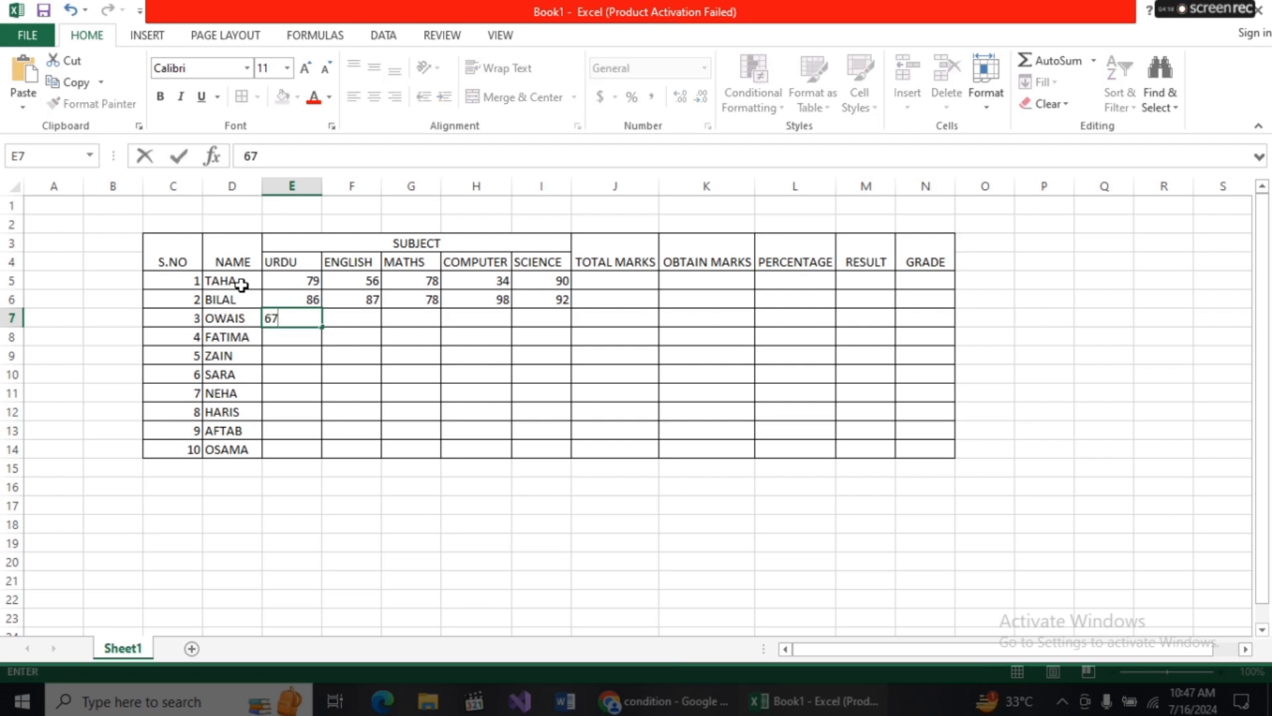
pyautogui.press('Tab')
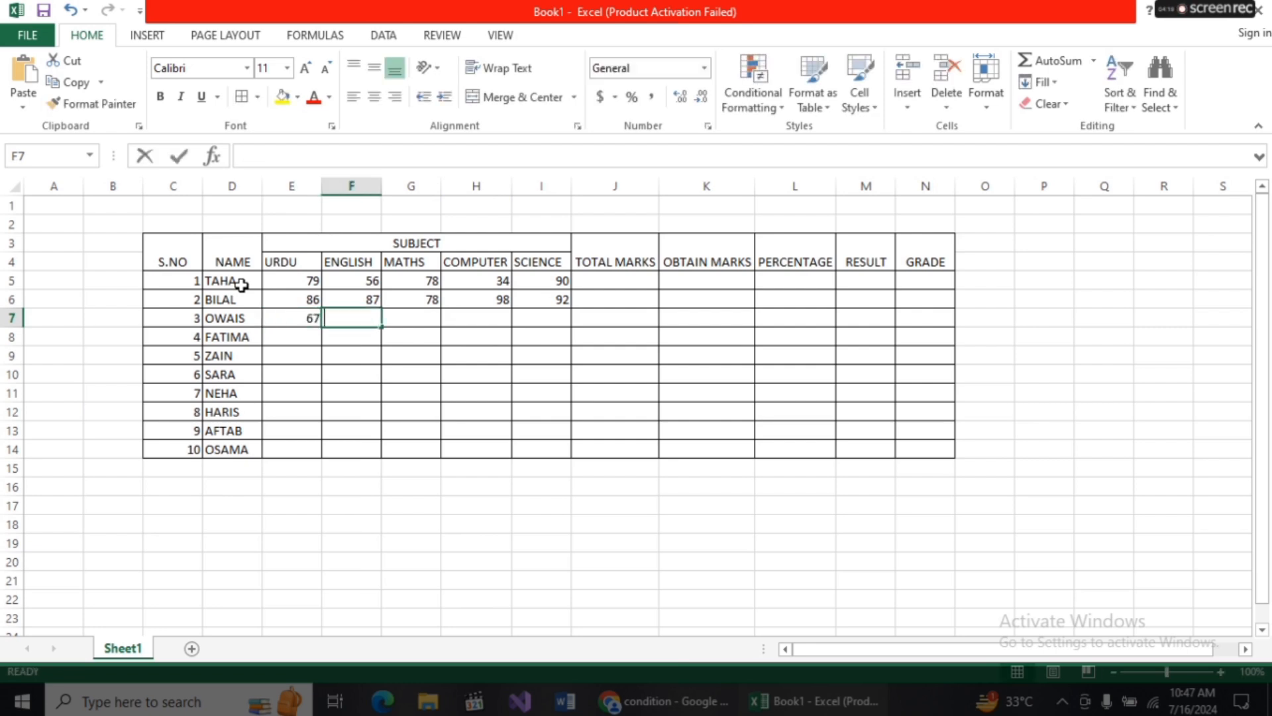
pyautogui.write('69')
pyautogui.press('Tab')
pyautogui.write('6')
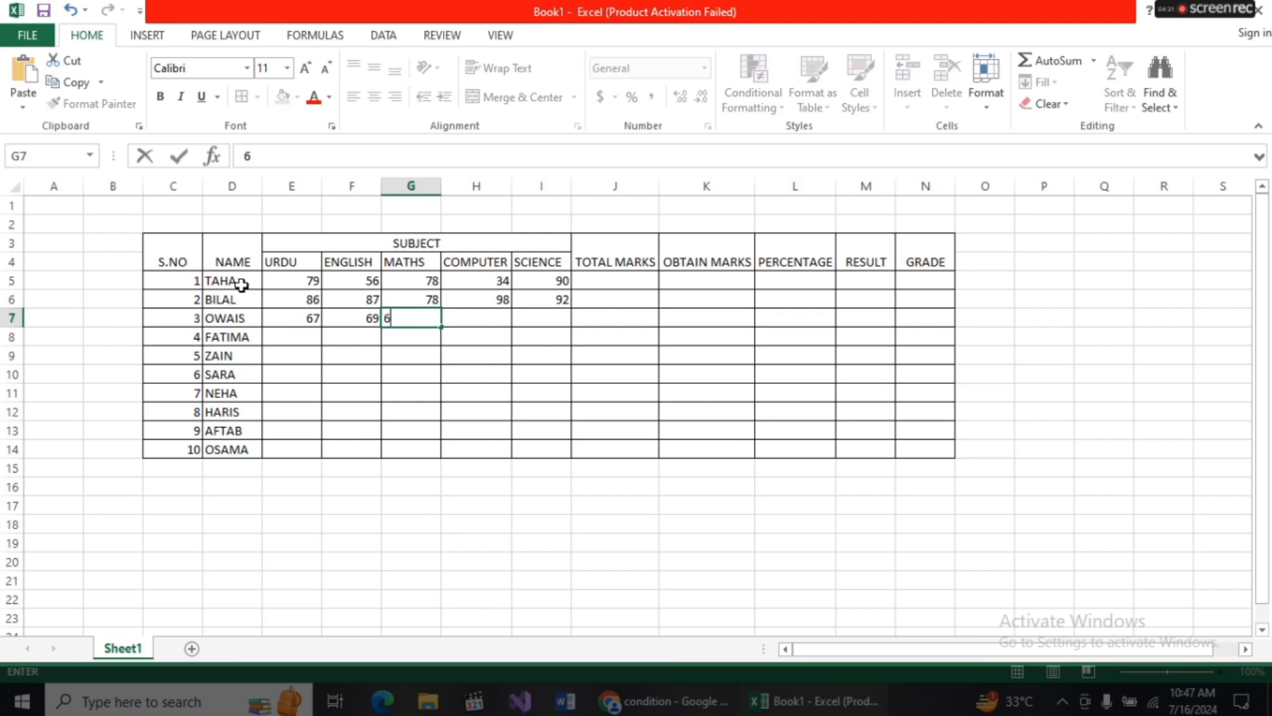
pyautogui.press('Tab')
pyautogui.write('7')
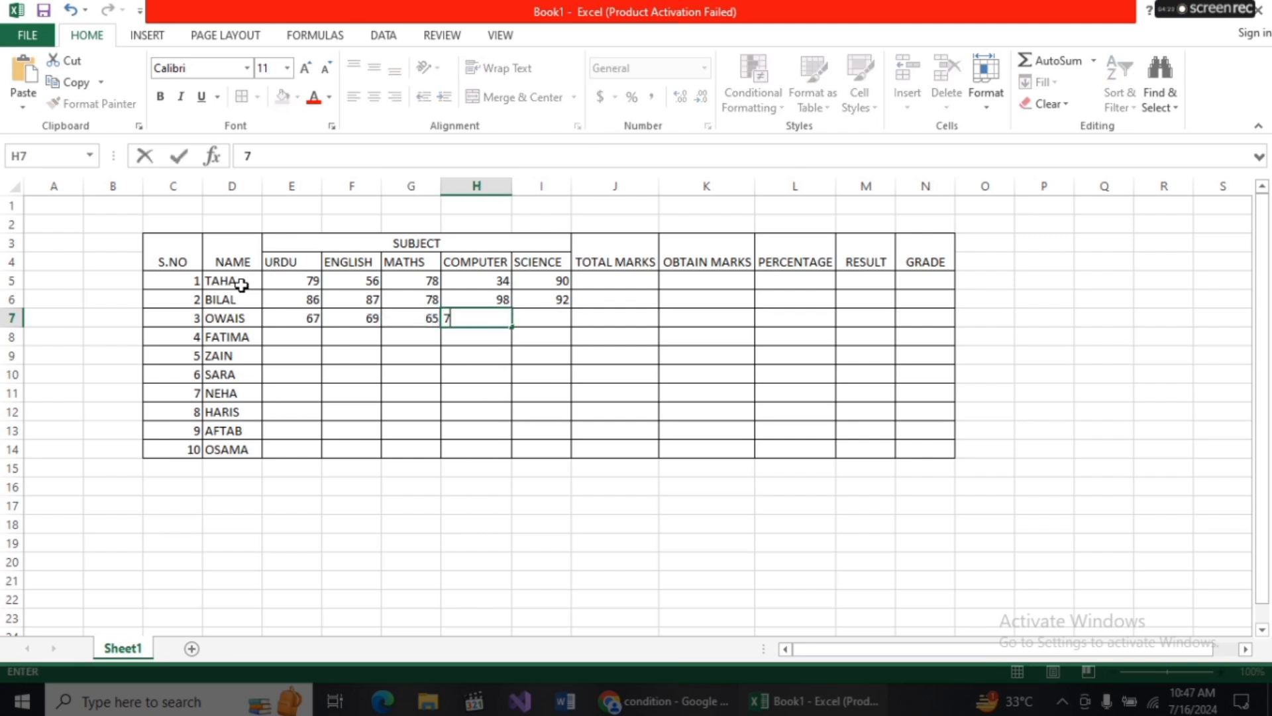
pyautogui.write('1')
pyautogui.press('Tab')
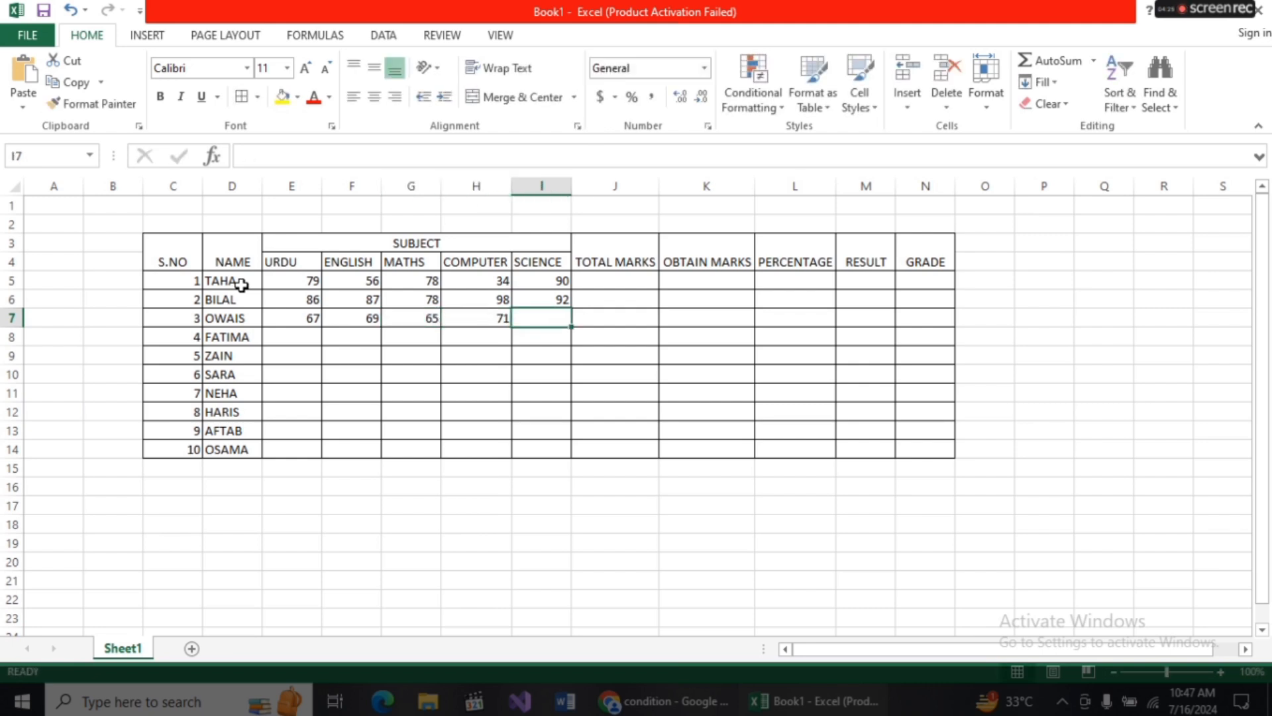
pyautogui.write('66')
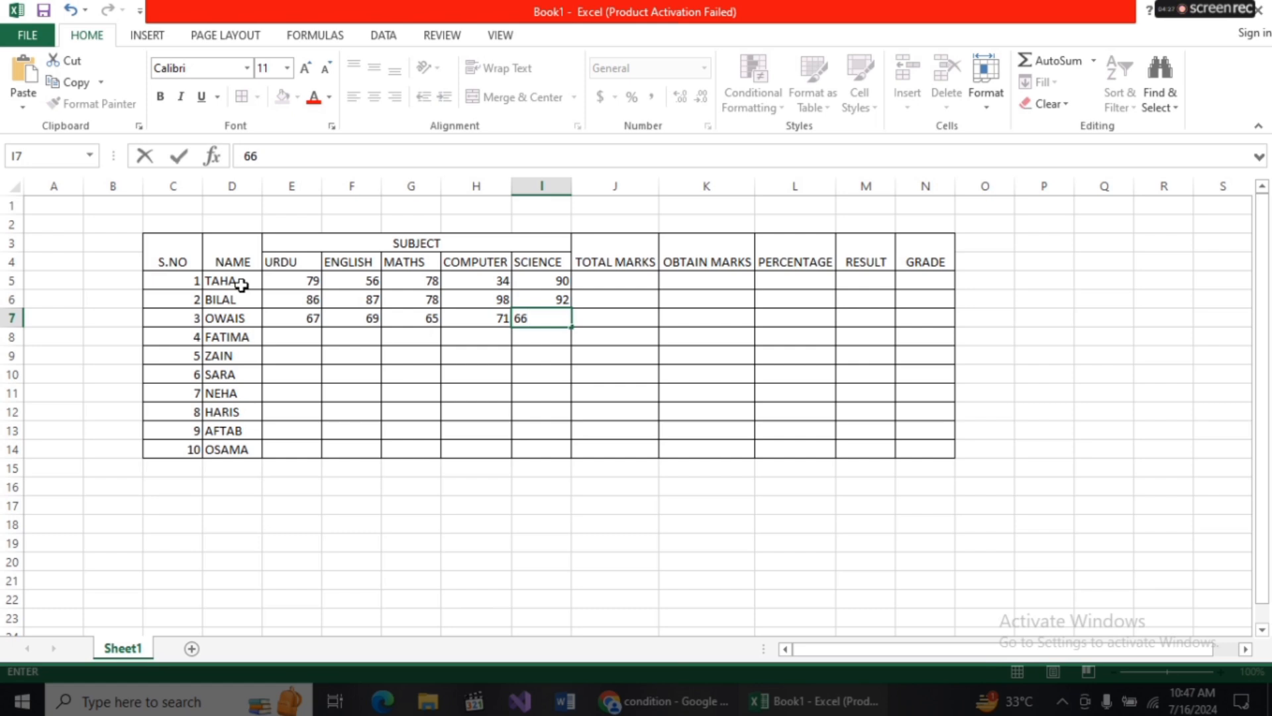
pyautogui.press('Return')
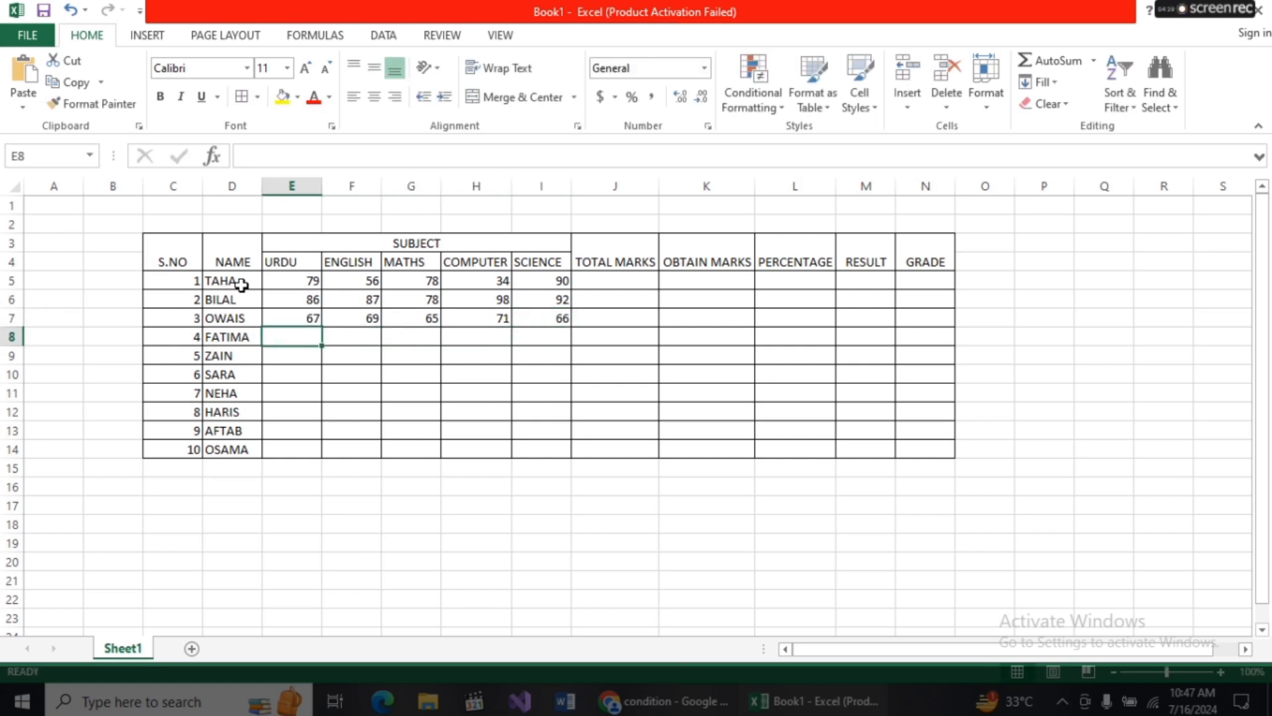
# - Enter the fourth student's subject marks in E8 to I8: 59, 54, 53, 54 and 73
pyautogui.write('5')
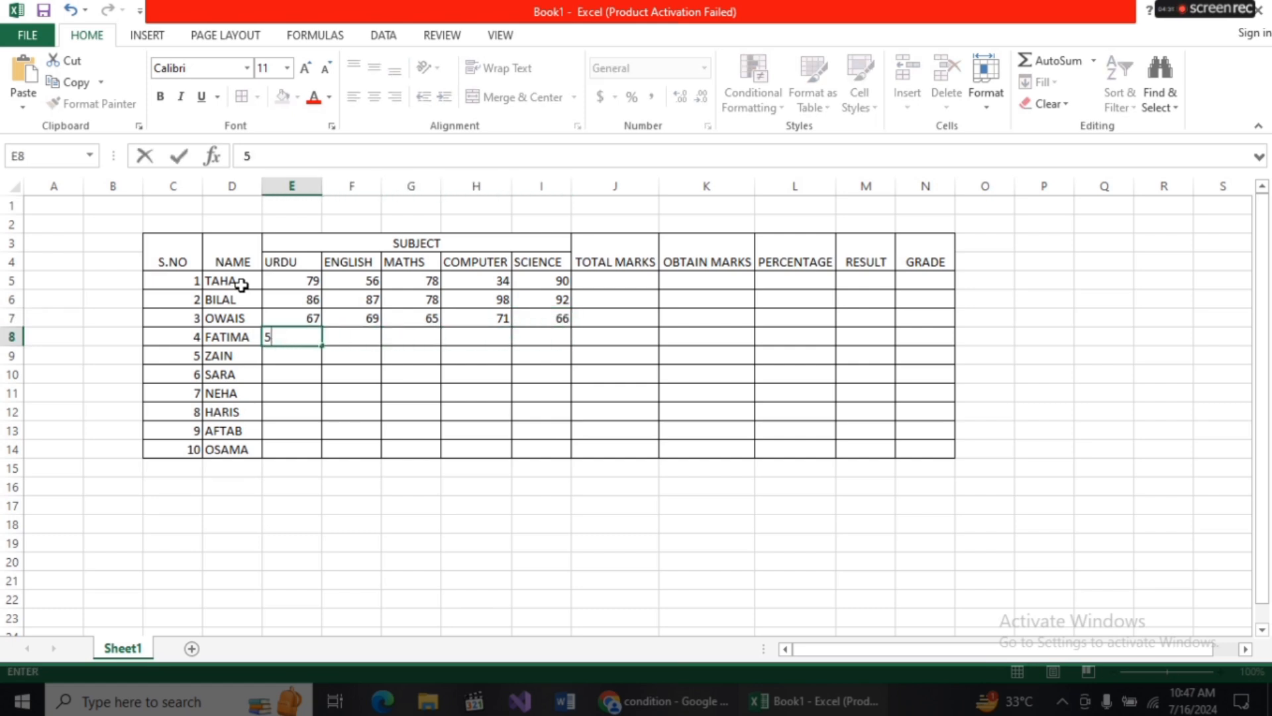
pyautogui.write('9')
pyautogui.press('Tab')
pyautogui.write('5')
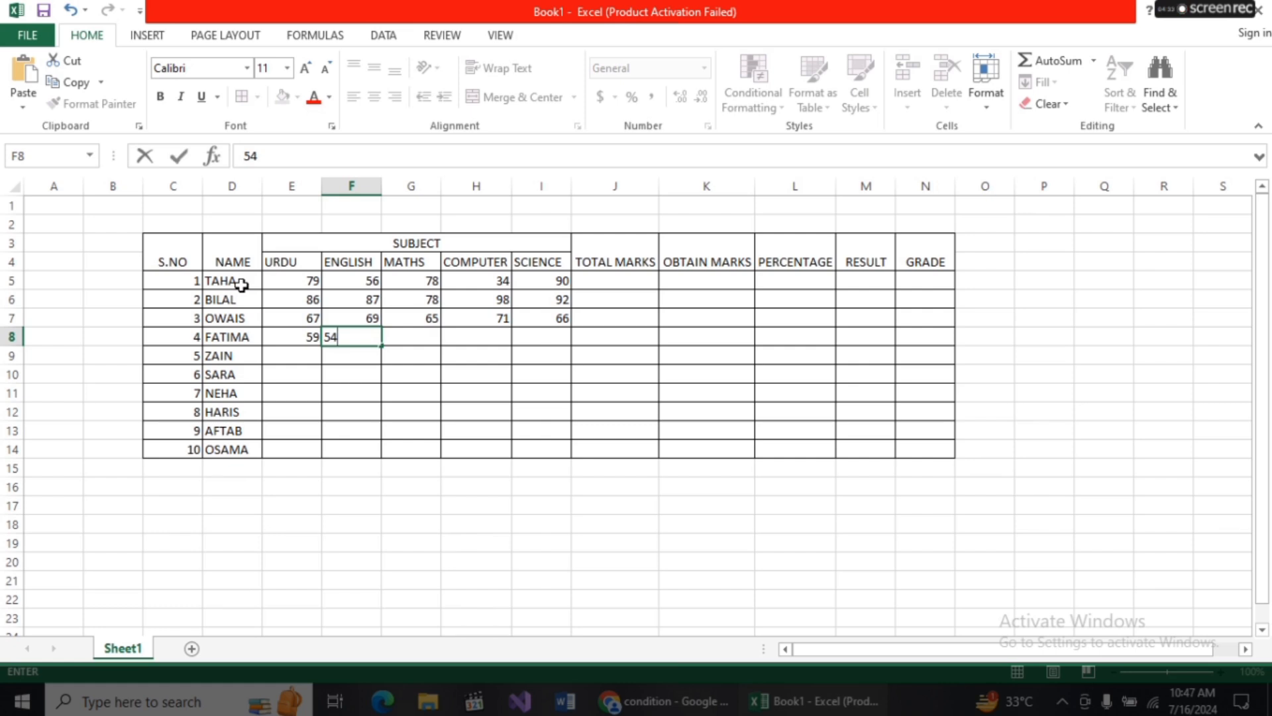
pyautogui.press('Tab')
pyautogui.write('53')
pyautogui.press('Tab')
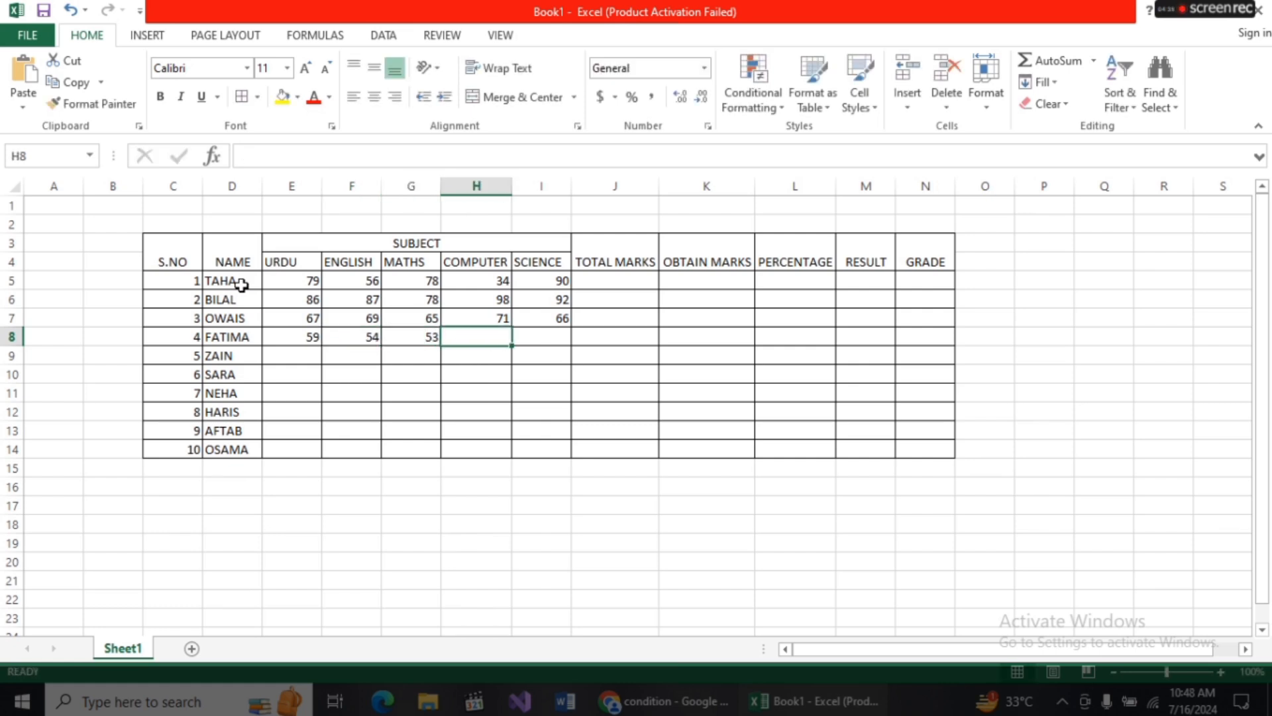
pyautogui.write('54')
pyautogui.press('Tab')
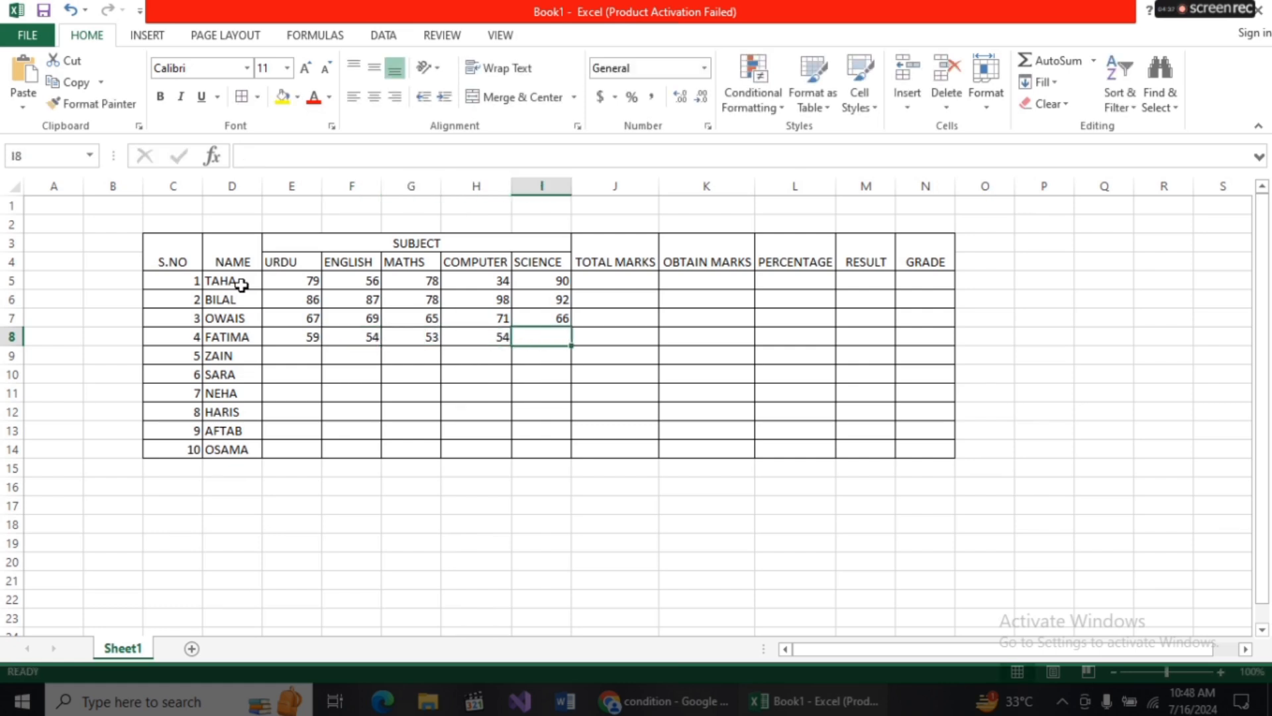
pyautogui.write('73')
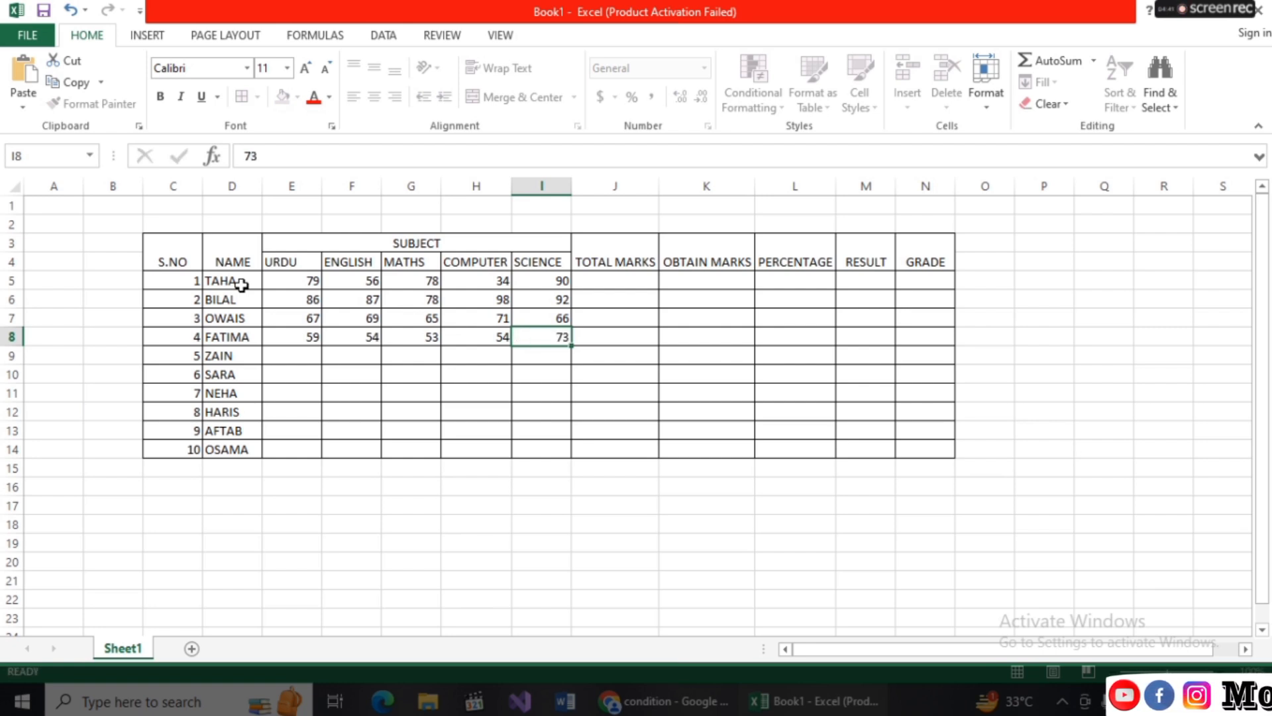
# - Enter the fifth student's subject marks in E9 to I9: 34, 45, 56, 54 and 43
pyautogui.press('Down')
pyautogui.press('Left')
pyautogui.press('Left')
pyautogui.press('Left')
pyautogui.press('Left')
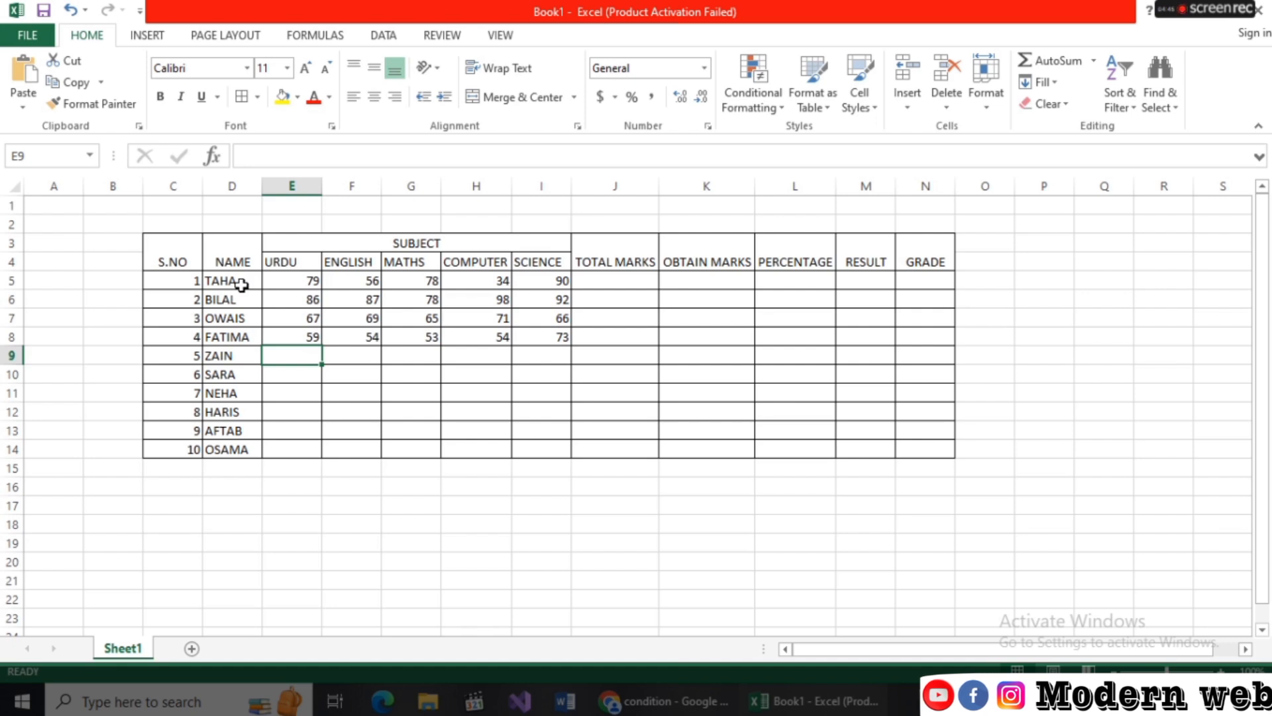
pyautogui.write('34')
pyautogui.press('Right')
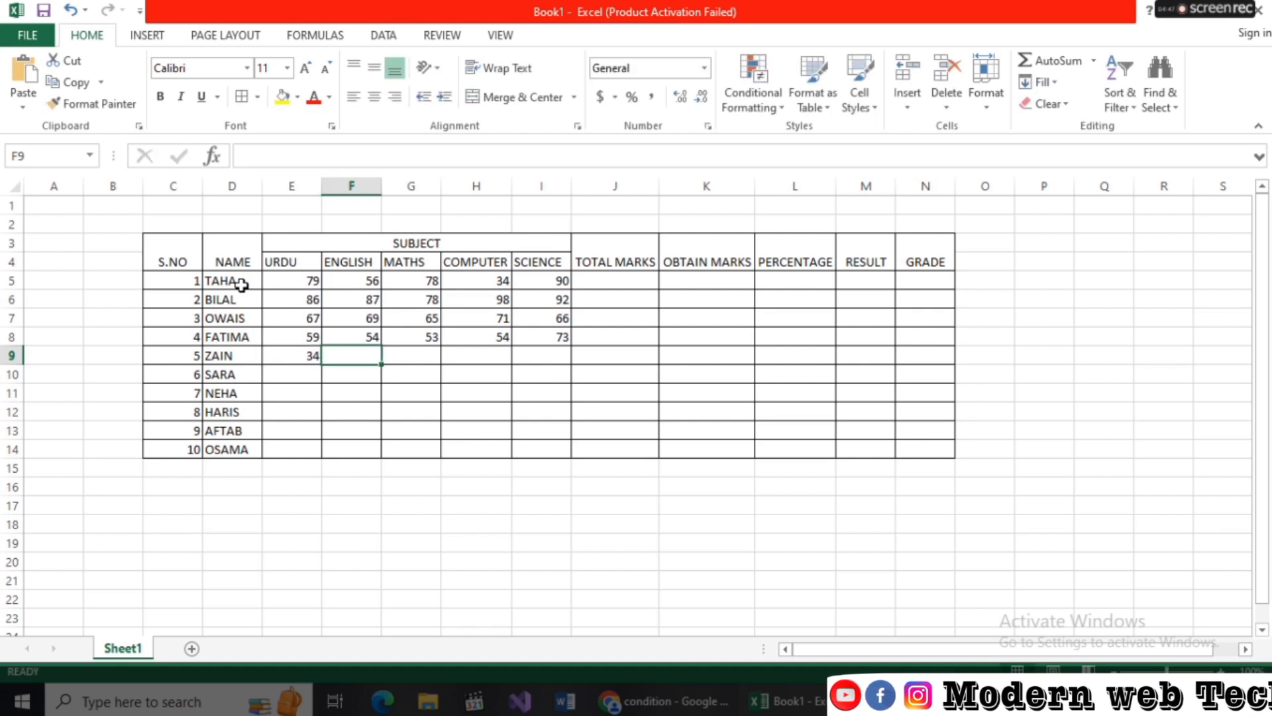
pyautogui.write('45')
pyautogui.press('Right')
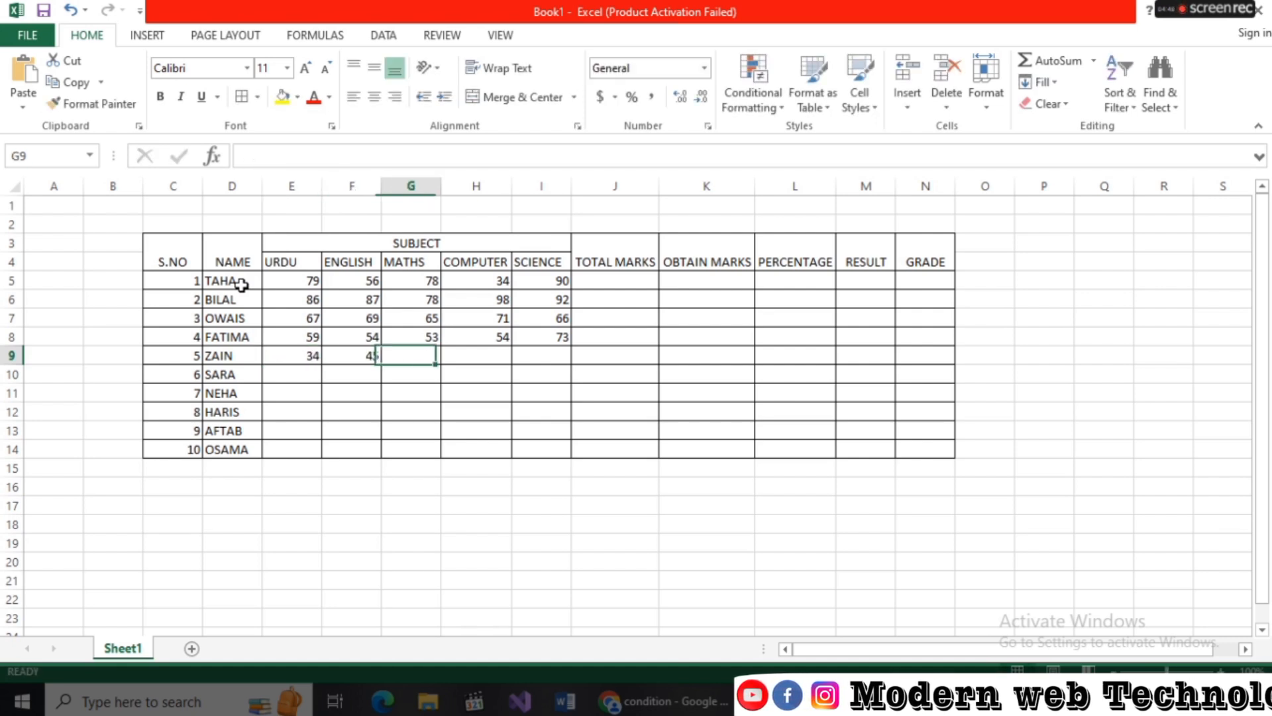
pyautogui.write('56')
pyautogui.press('Right')
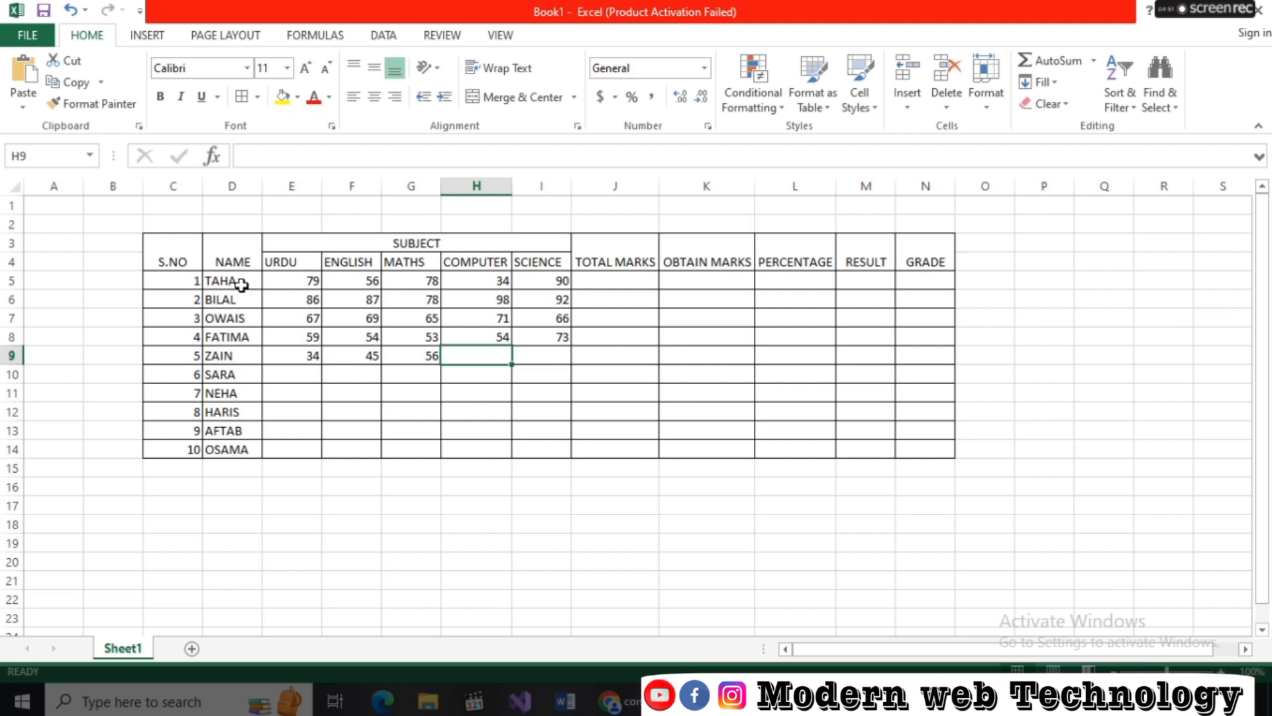
pyautogui.write('54')
pyautogui.press('Right')
pyautogui.write('43')
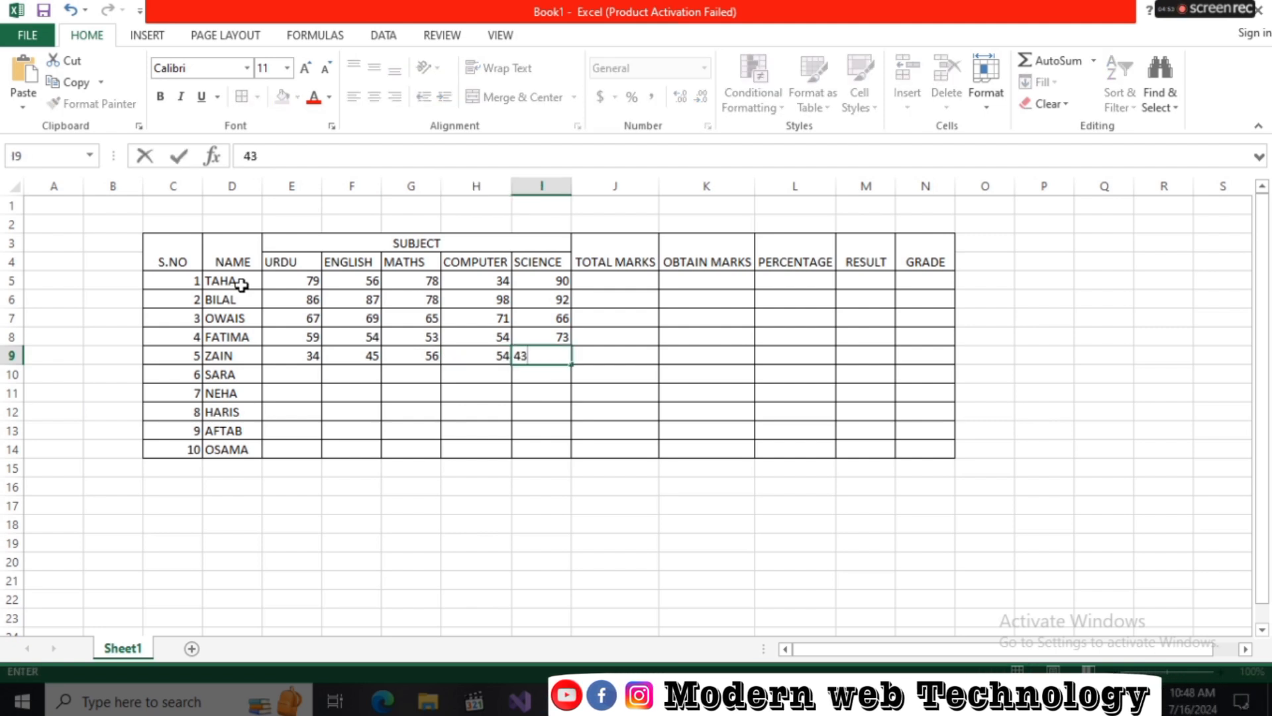
pyautogui.press('Return')
# - Enter the sixth student's subject marks in E10 to I10: 23, 21, 2525, 22 and 27
pyautogui.press('Left')
pyautogui.press('Left')
pyautogui.press('Left')
pyautogui.press('Left')
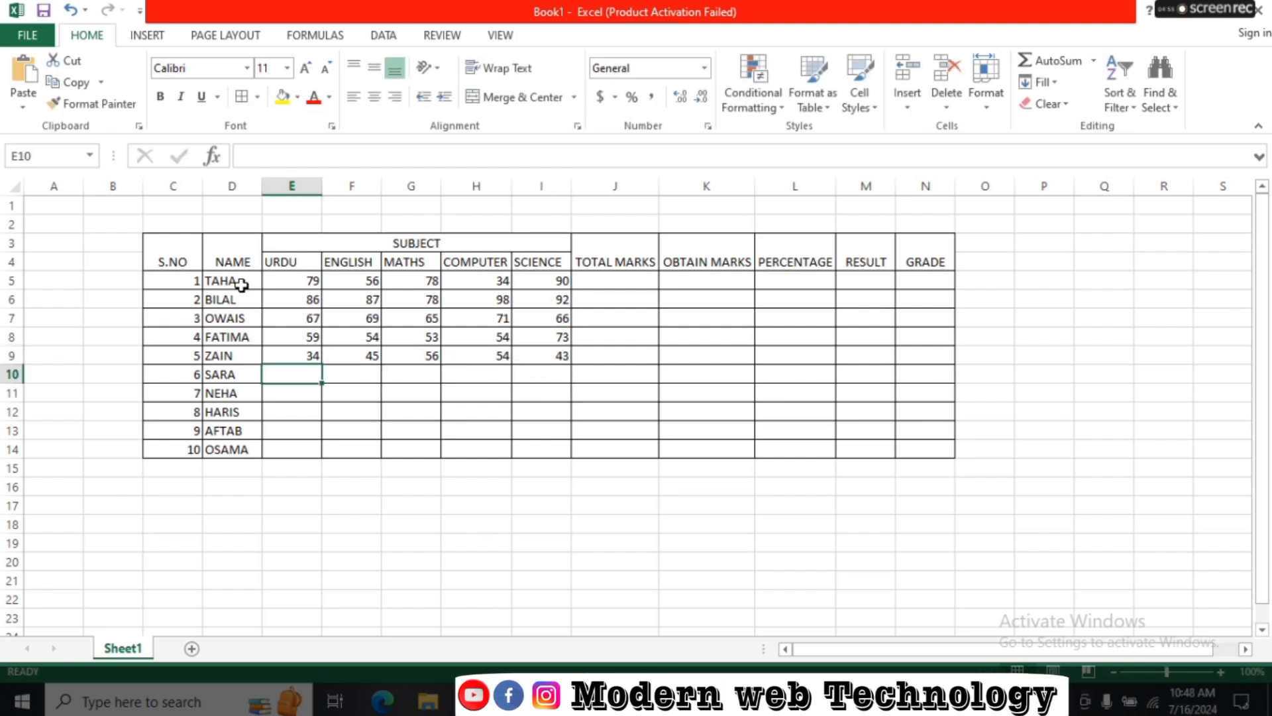
pyautogui.write('23')
pyautogui.press('Right')
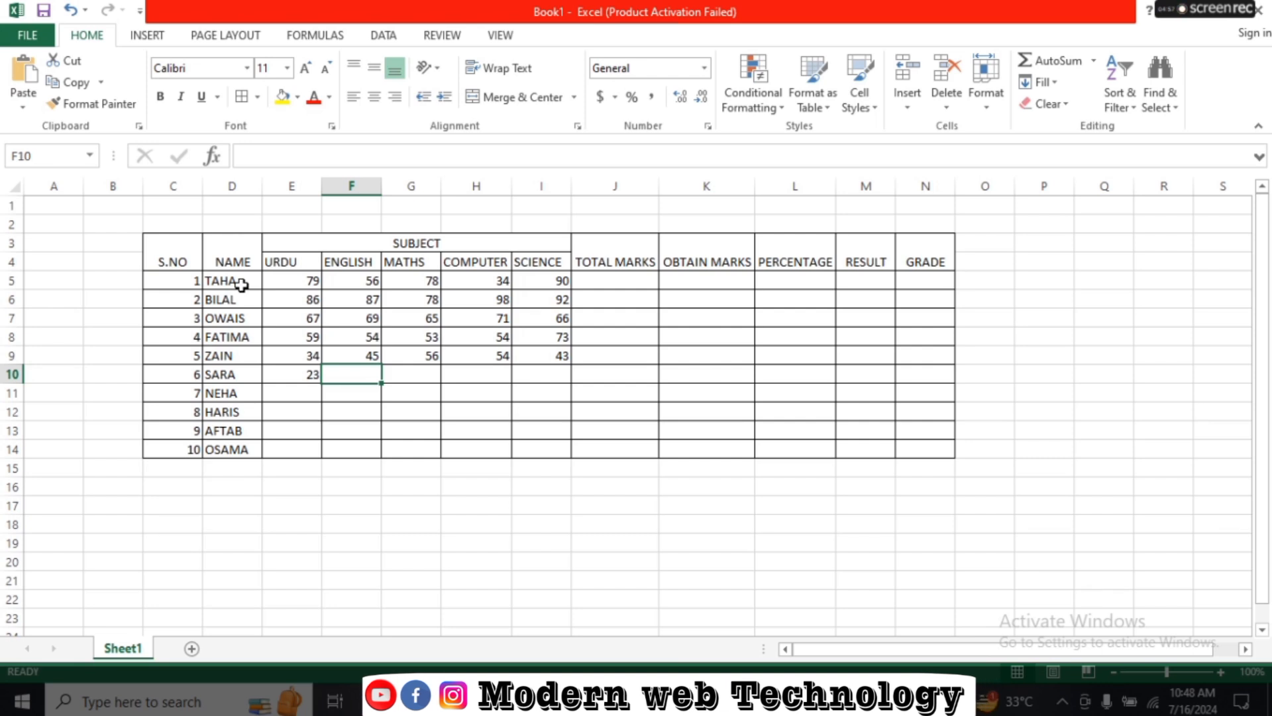
pyautogui.write('21')
pyautogui.press('Right')
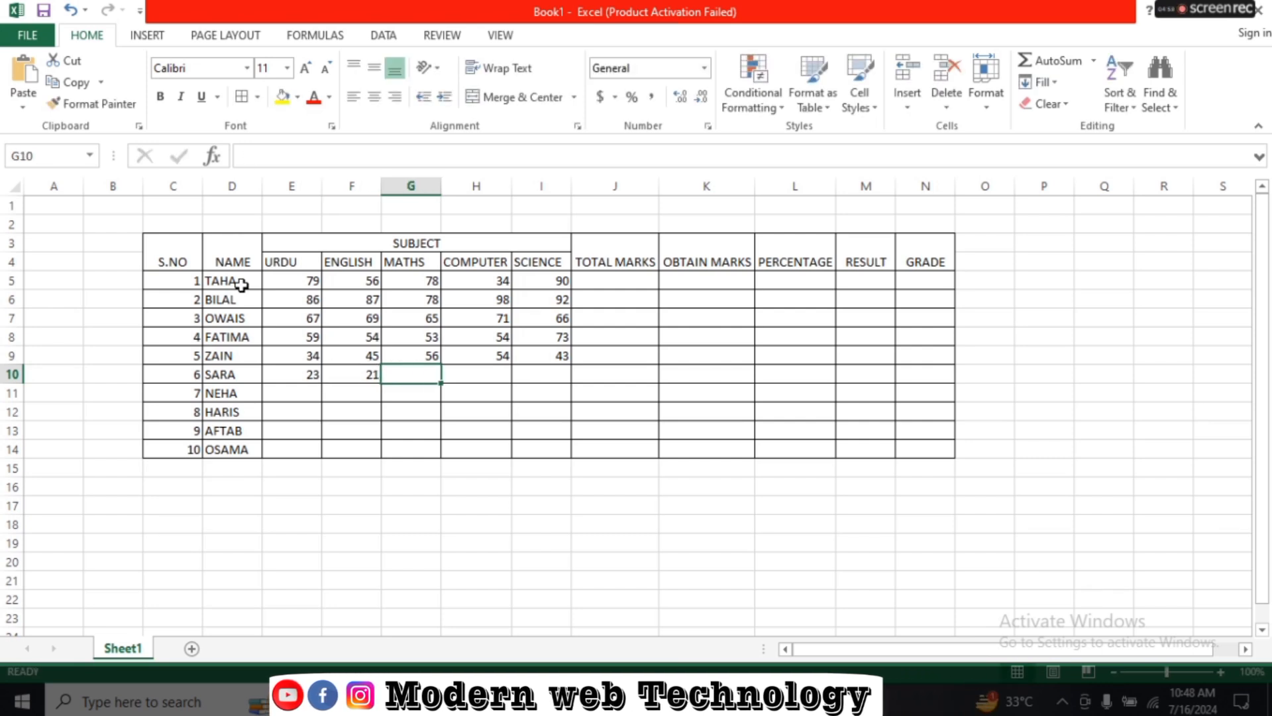
pyautogui.write('25')
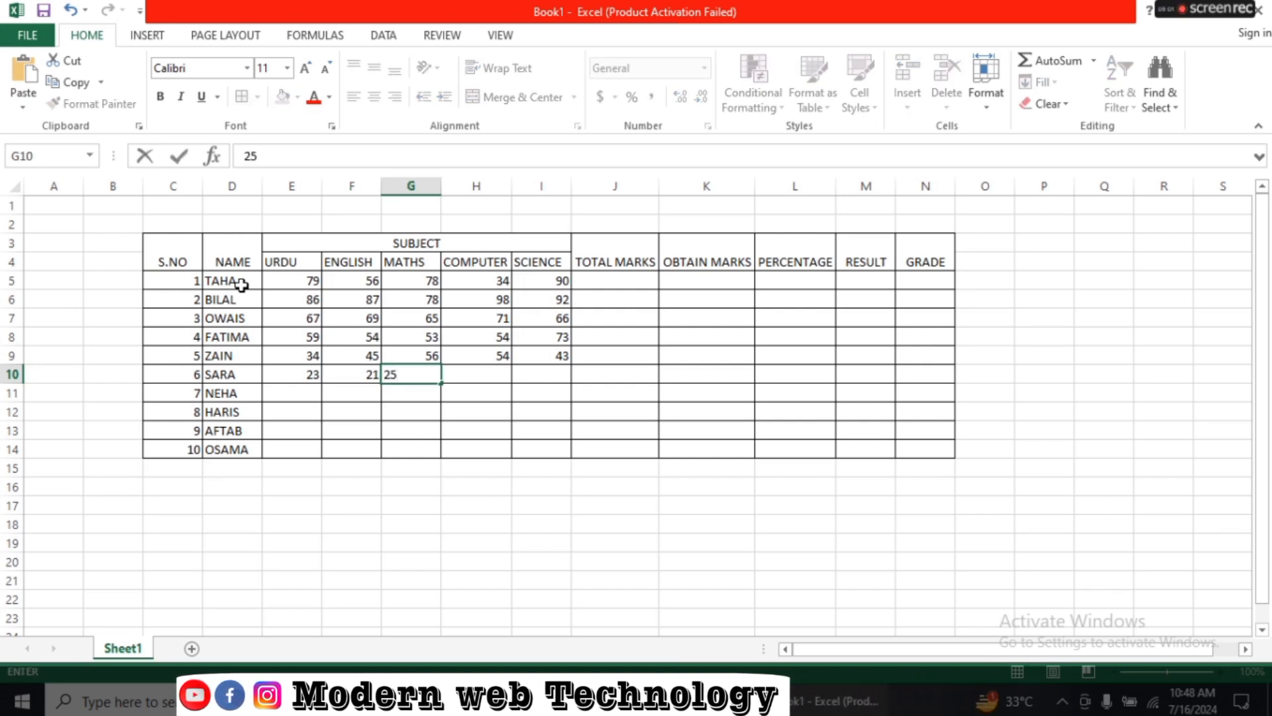
pyautogui.write('25')
pyautogui.press('Right')
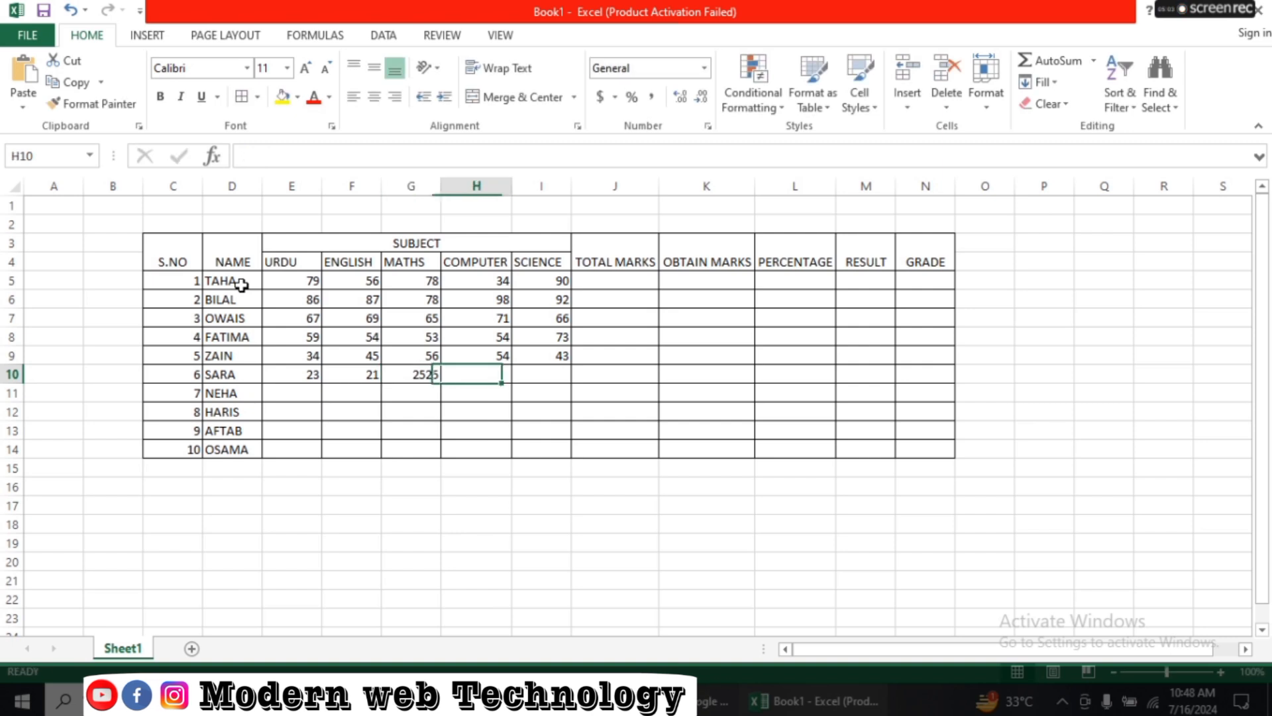
pyautogui.write('22')
pyautogui.press('Right')
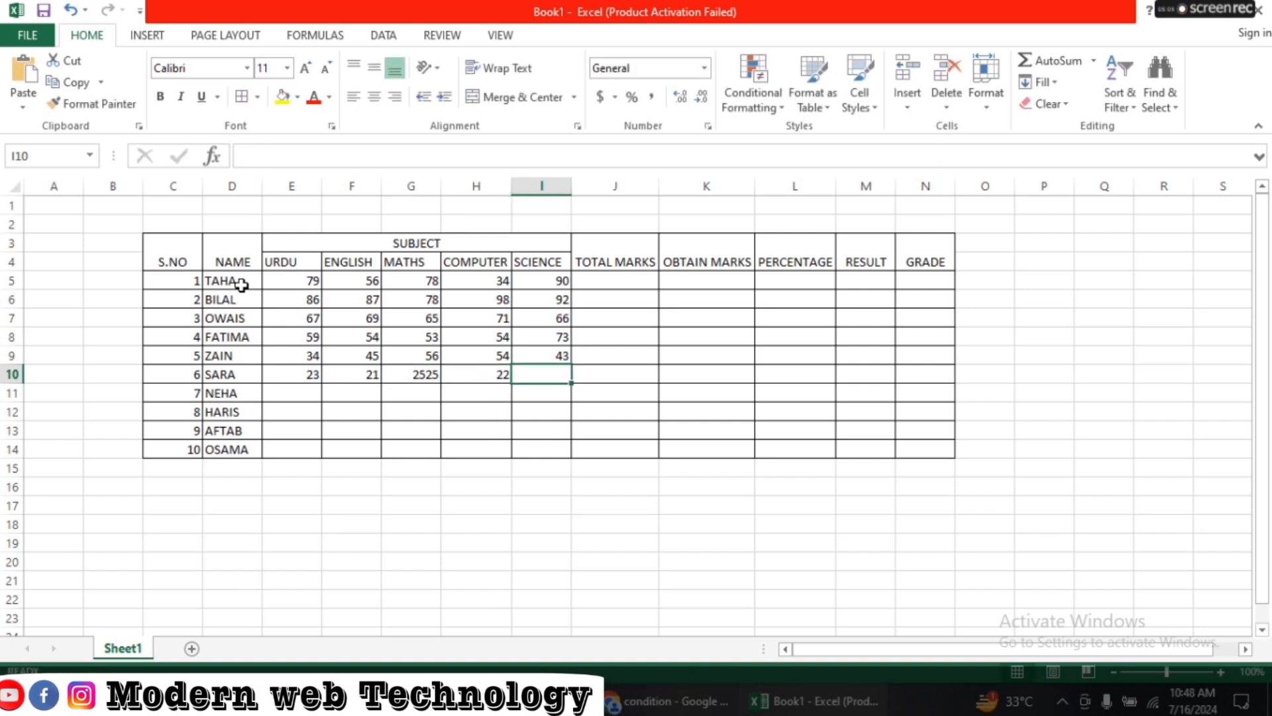
pyautogui.write('27')
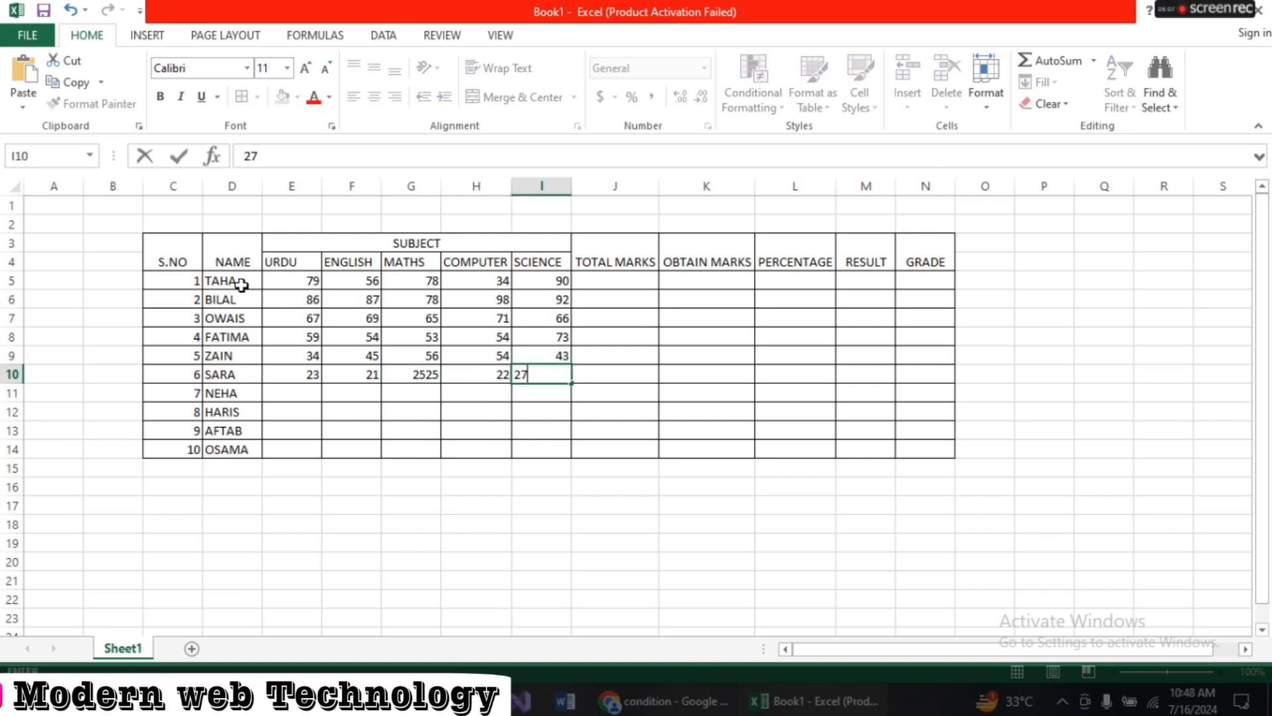
pyautogui.press('Right')
# - Correct the sixth student's MATHS mark in G10 to 25
pyautogui.press('Left')
pyautogui.press('Left')
pyautogui.press('Left')
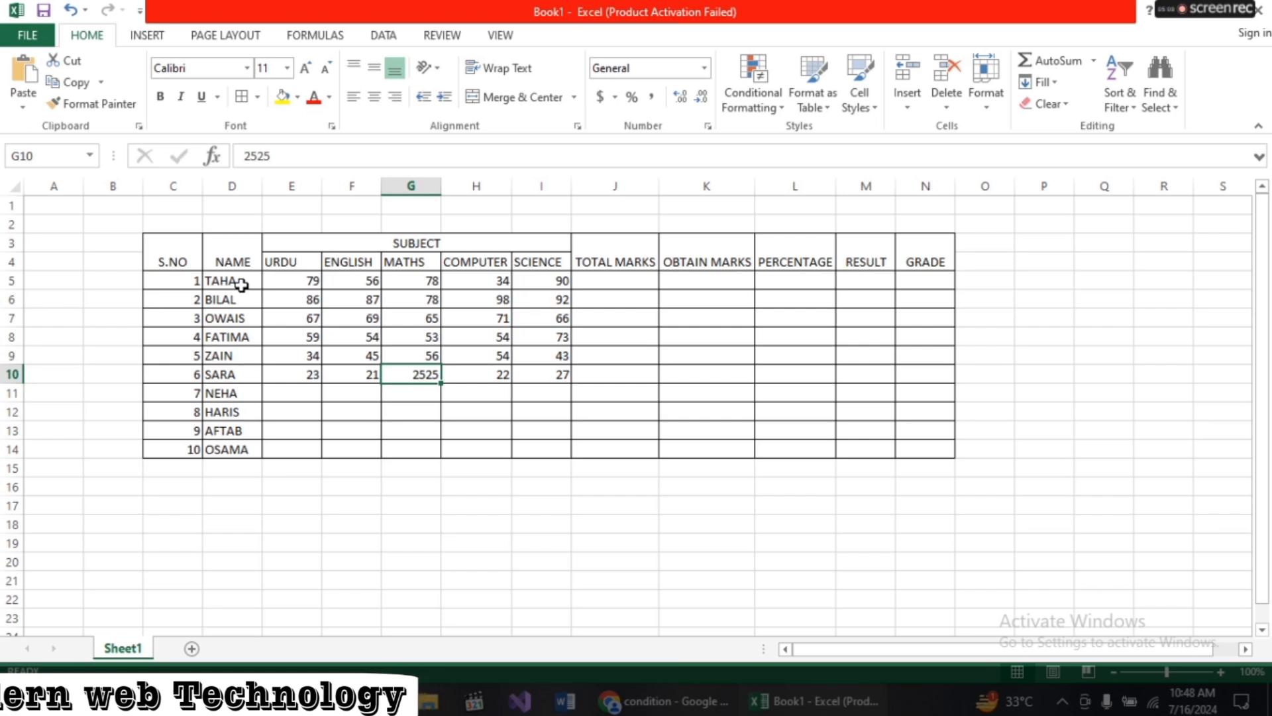
pyautogui.press('BackSpace')
pyautogui.write('2')
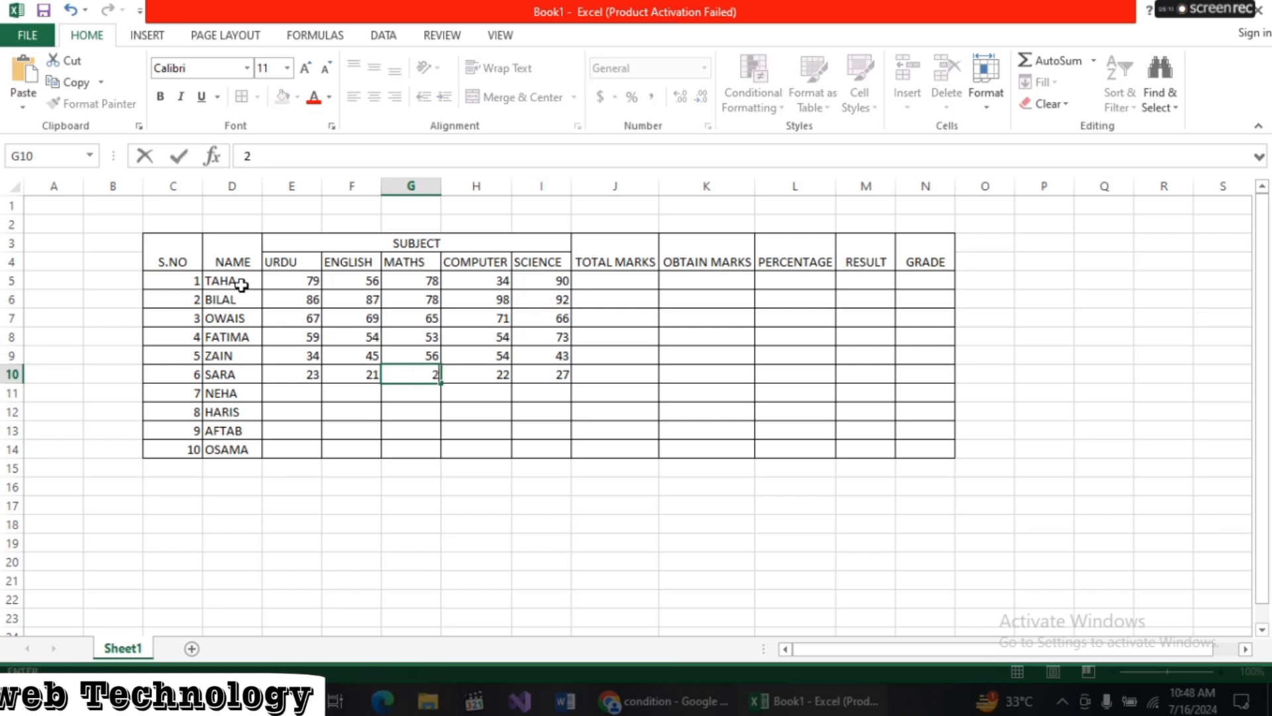
pyautogui.write('5')
pyautogui.press('Return')
# - Enter the seventh student's subject marks in E11 to I11: 12, 19, 18, 19 and 20
pyautogui.press('Left')
pyautogui.press('Left')
pyautogui.press('Left')
pyautogui.press('Right')
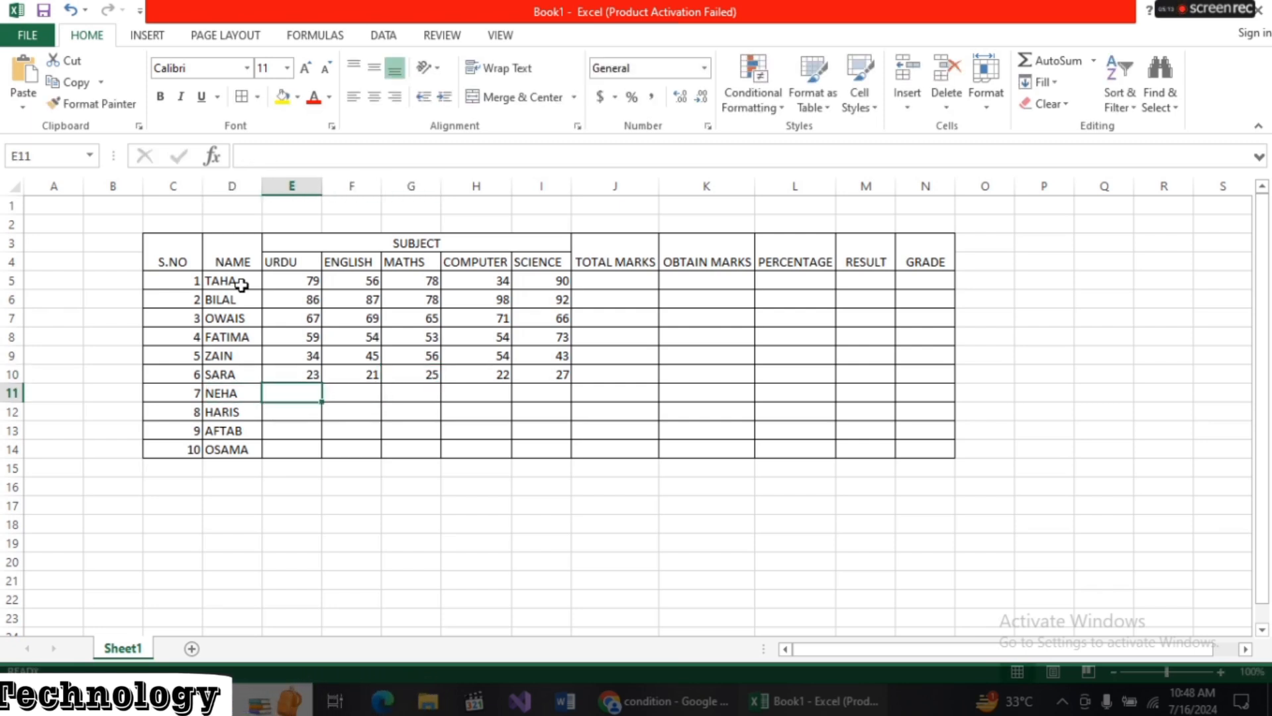
pyautogui.write('12')
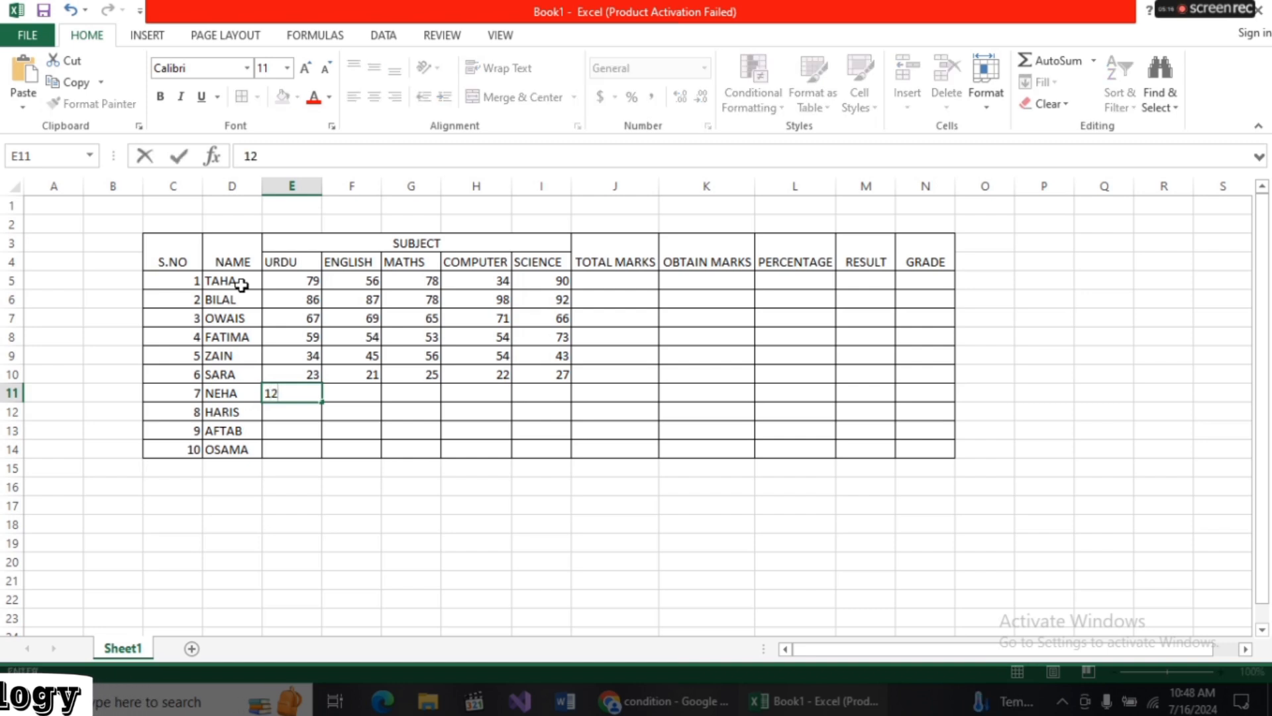
pyautogui.press('Tab')
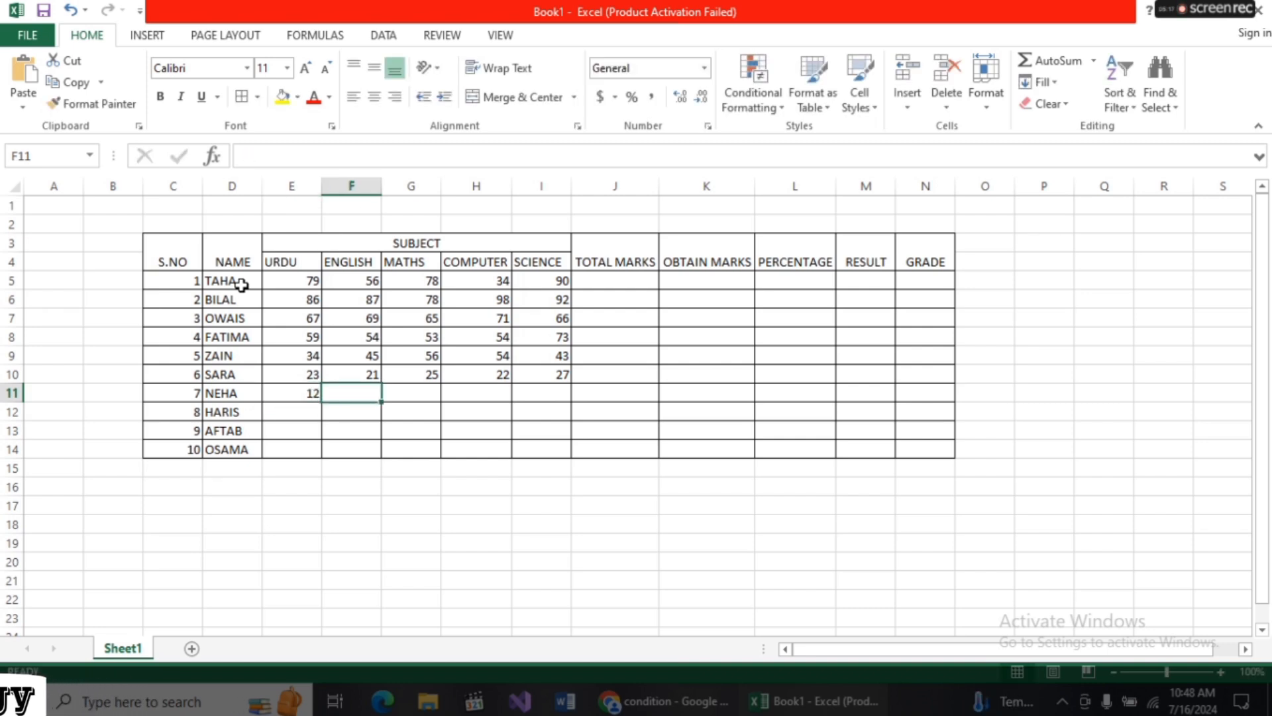
pyautogui.write('19')
pyautogui.press('Tab')
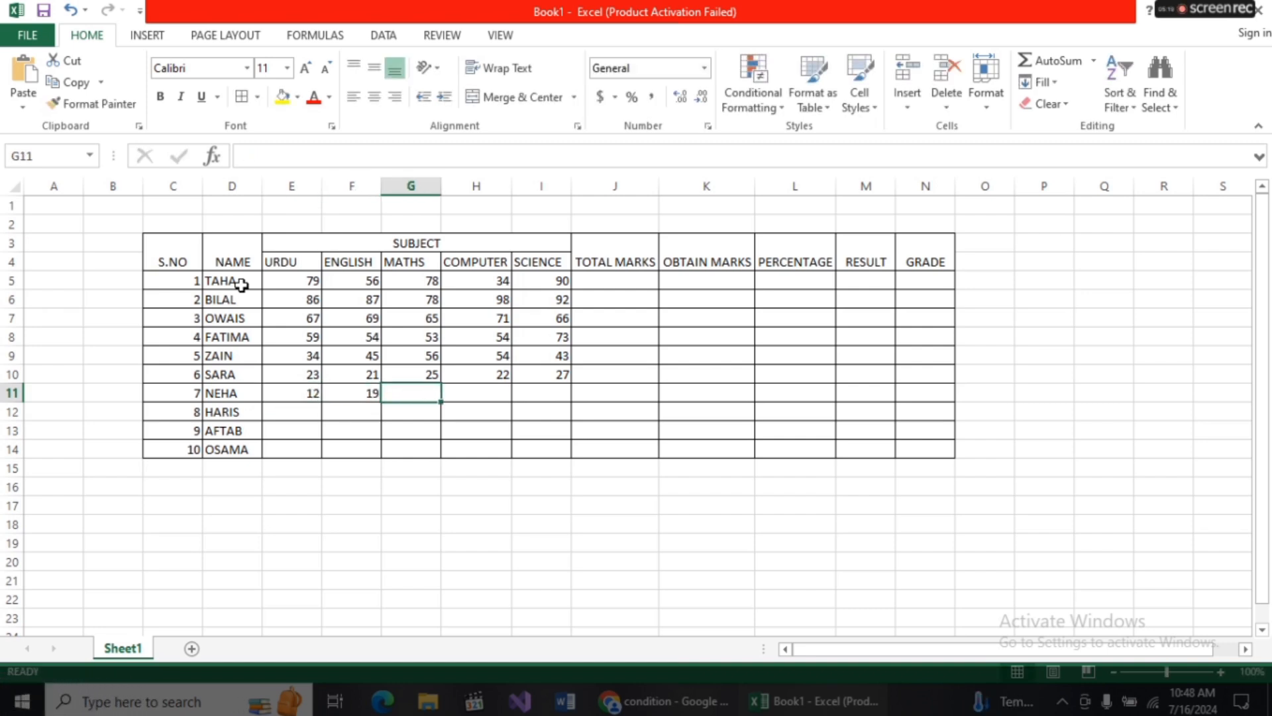
pyautogui.write('18')
pyautogui.press('Tab')
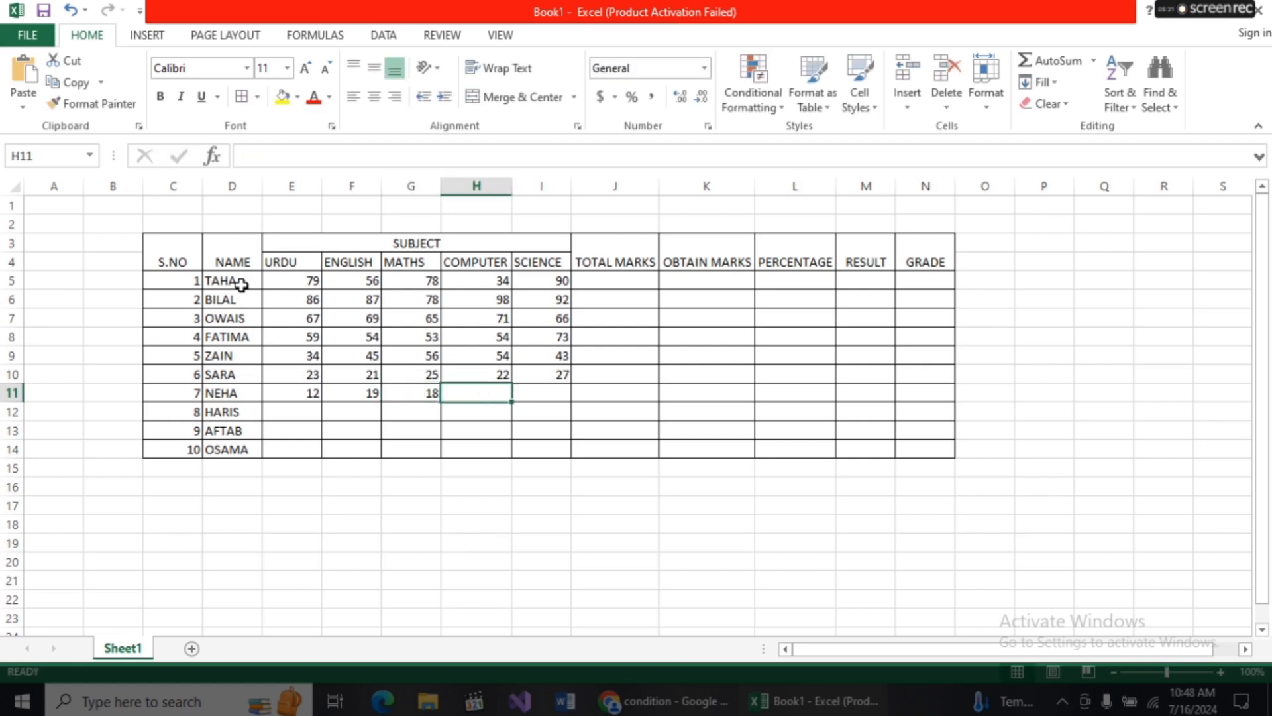
pyautogui.write('19')
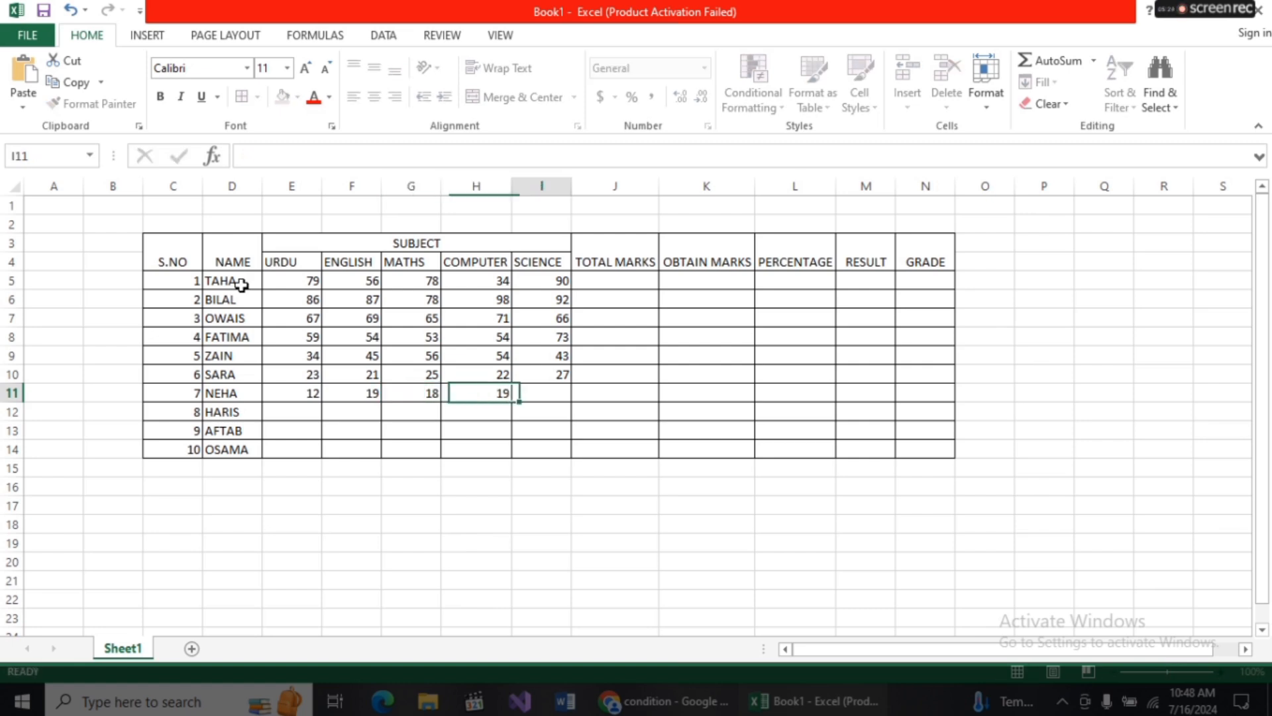
pyautogui.press('Tab')
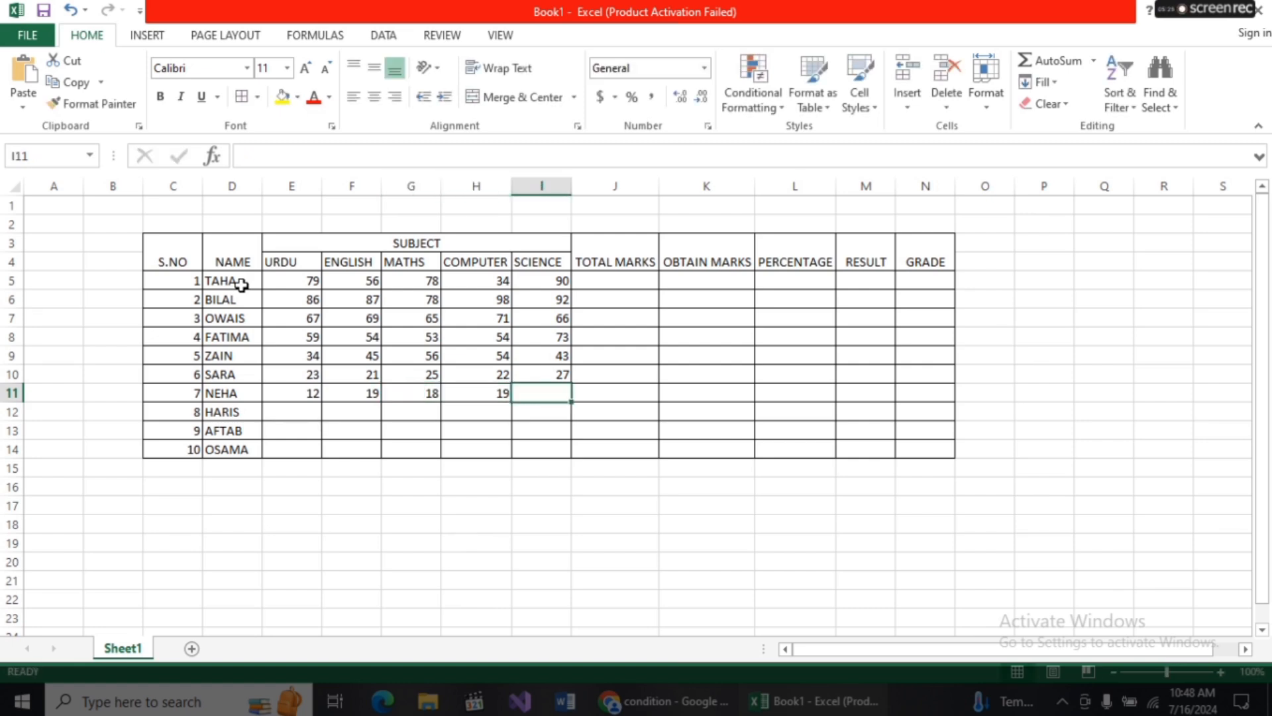
pyautogui.write('20')
pyautogui.press('Return')
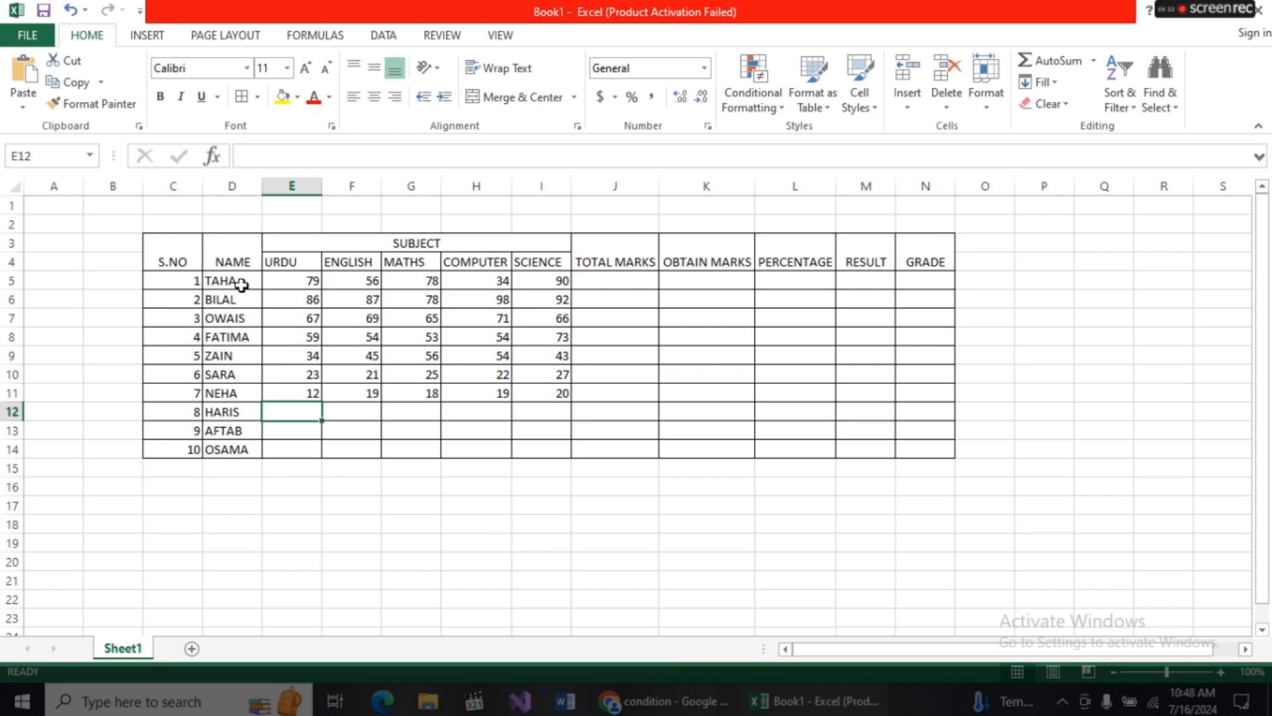
# - Enter the eighth student's subject marks in E12 to I12: 67, 69, 78, 79 and 65
pyautogui.write('67')
pyautogui.press('Tab')
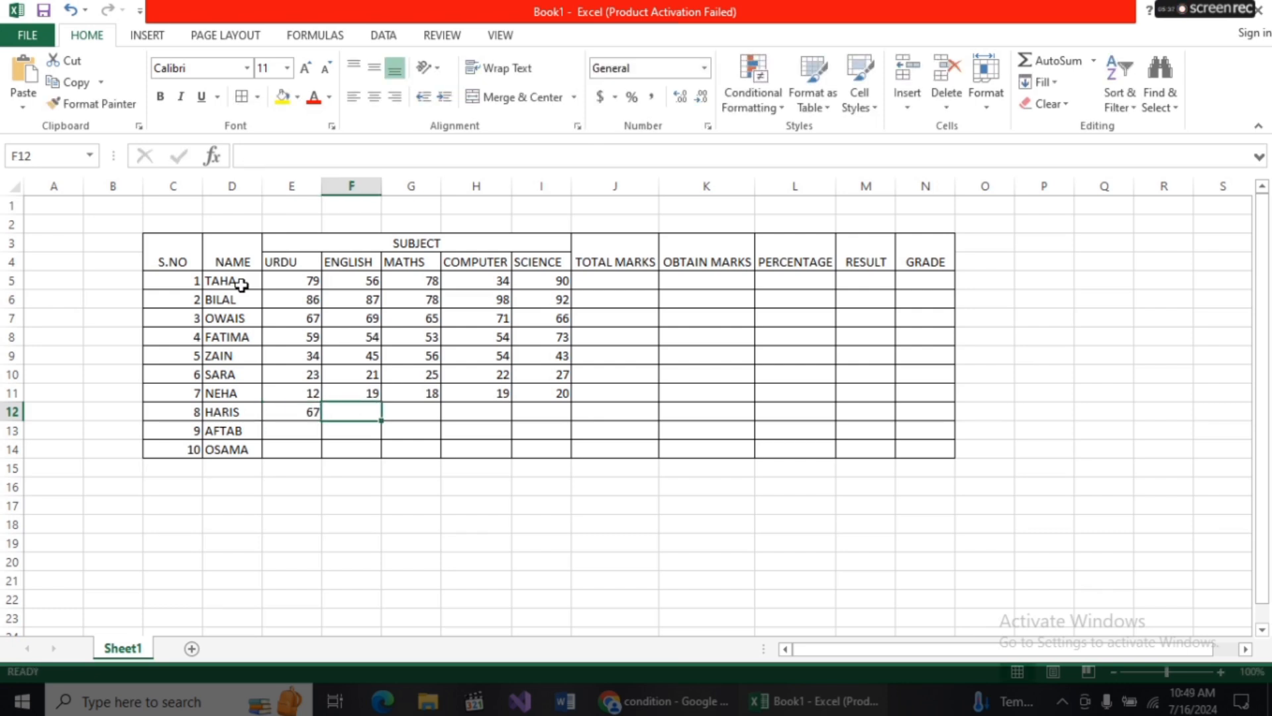
pyautogui.write('69')
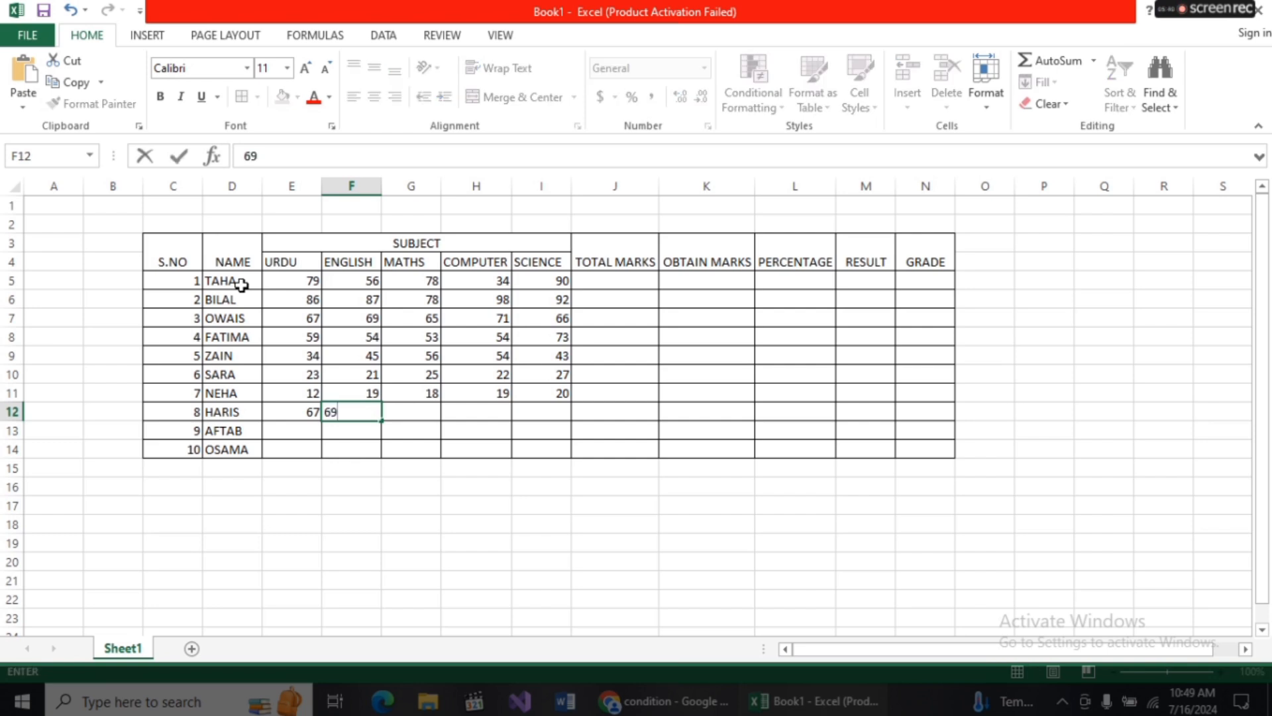
pyautogui.press('Tab')
pyautogui.press('pagedown')
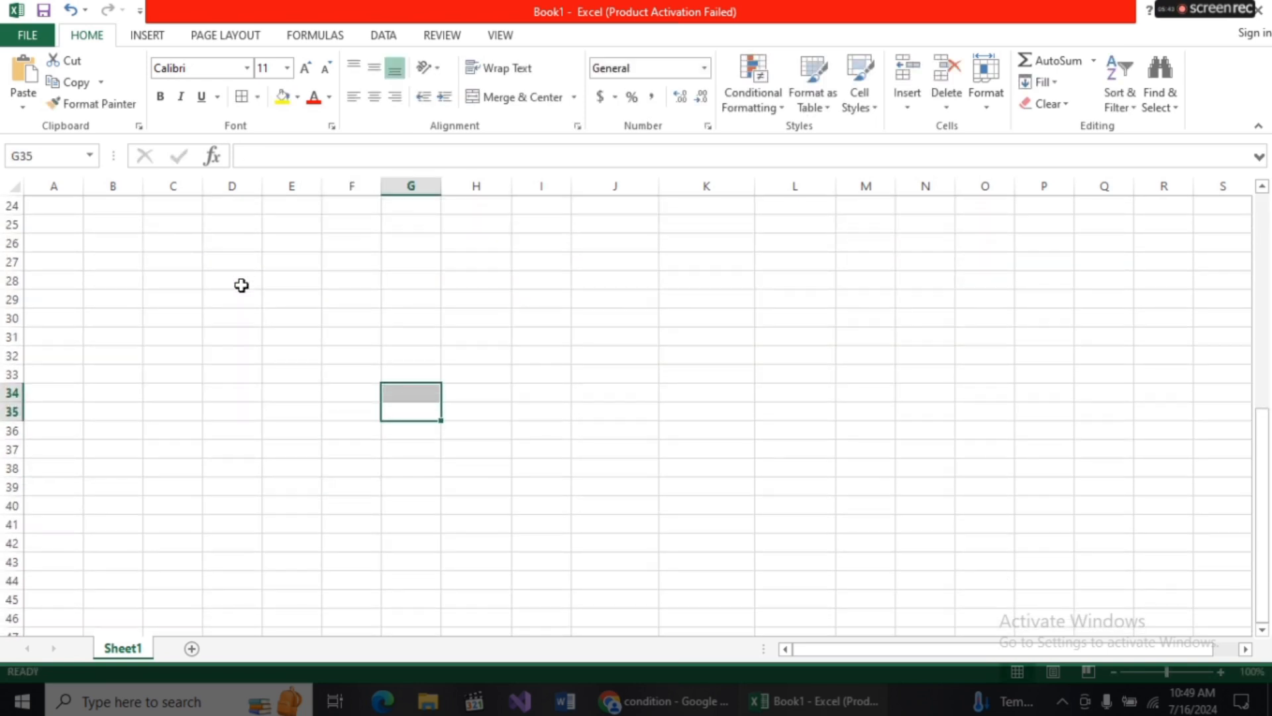
pyautogui.scroll(6, 276, 278)
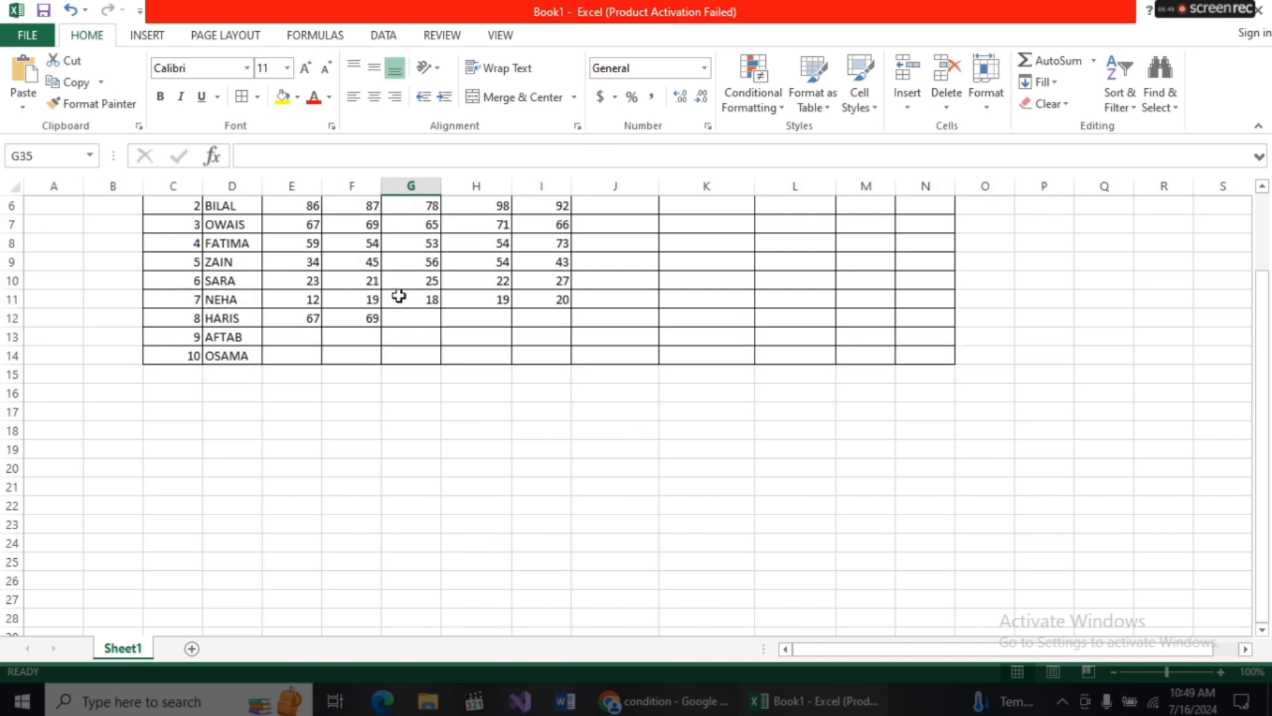
pyautogui.write('78')
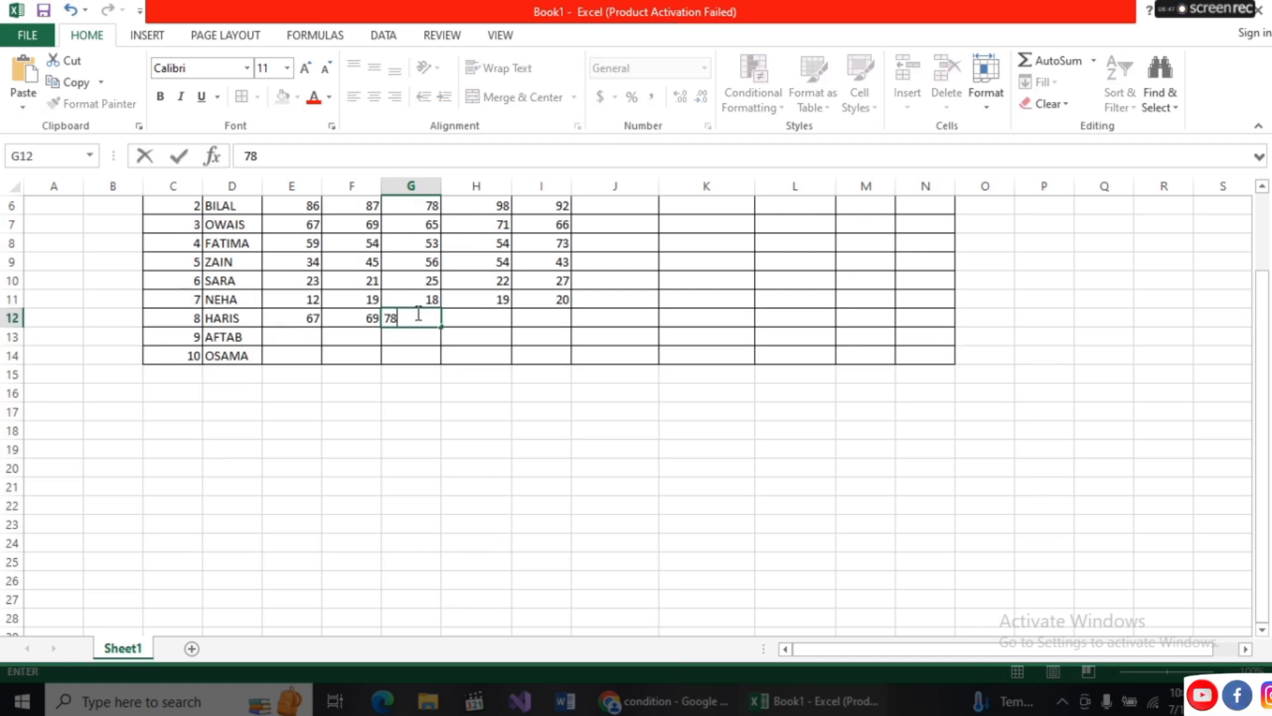
pyautogui.press('Tab')
pyautogui.write('79')
pyautogui.press('Tab')
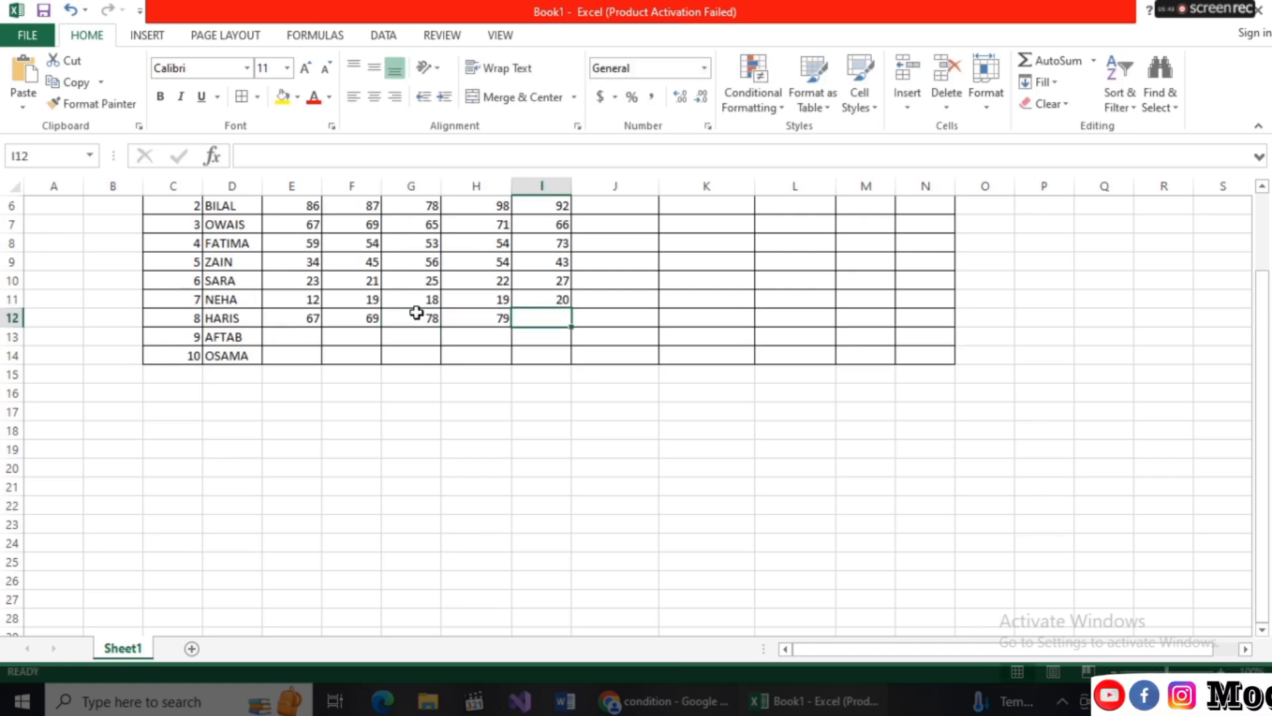
pyautogui.write('65')
pyautogui.press('Return')
# - Enter the ninth student's subject marks in E13 to I13: 45, 45, 46, 49 and 50
pyautogui.press('Left')
pyautogui.press('Left')
pyautogui.press('Left')
pyautogui.press('Left')
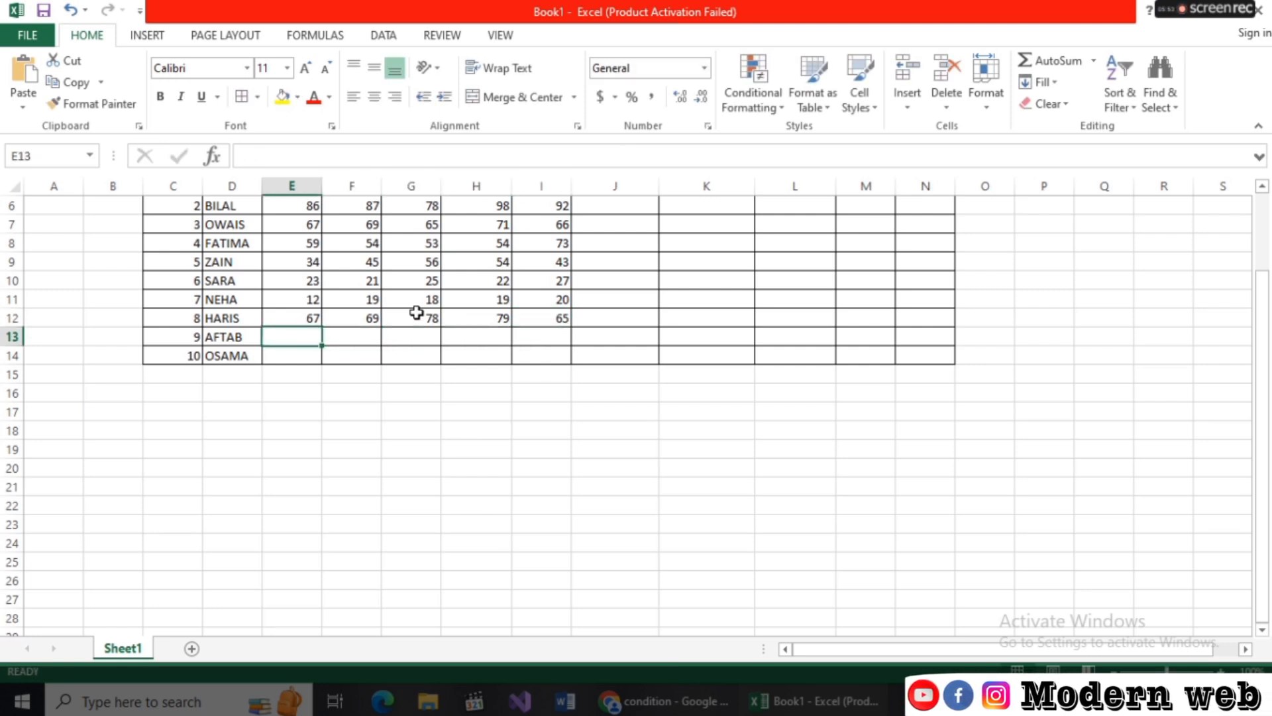
pyautogui.write('45')
pyautogui.press('Tab')
pyautogui.write('45')
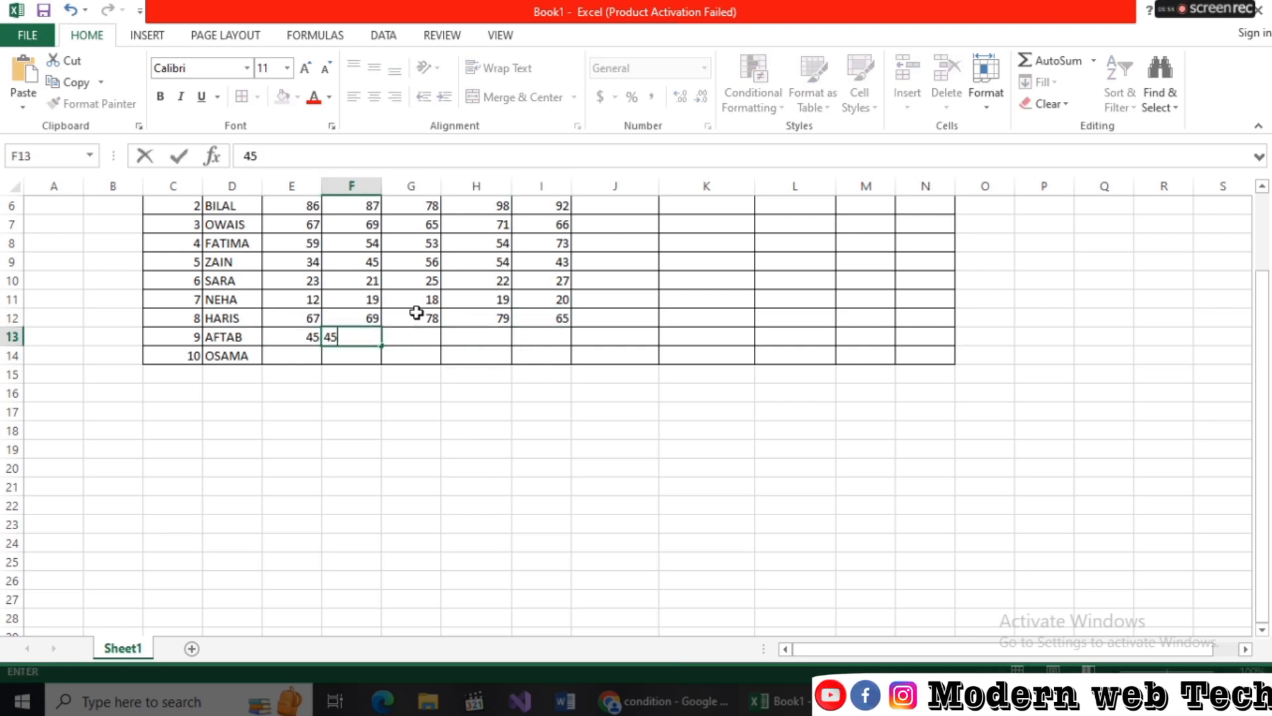
pyautogui.press('Tab')
pyautogui.write('46')
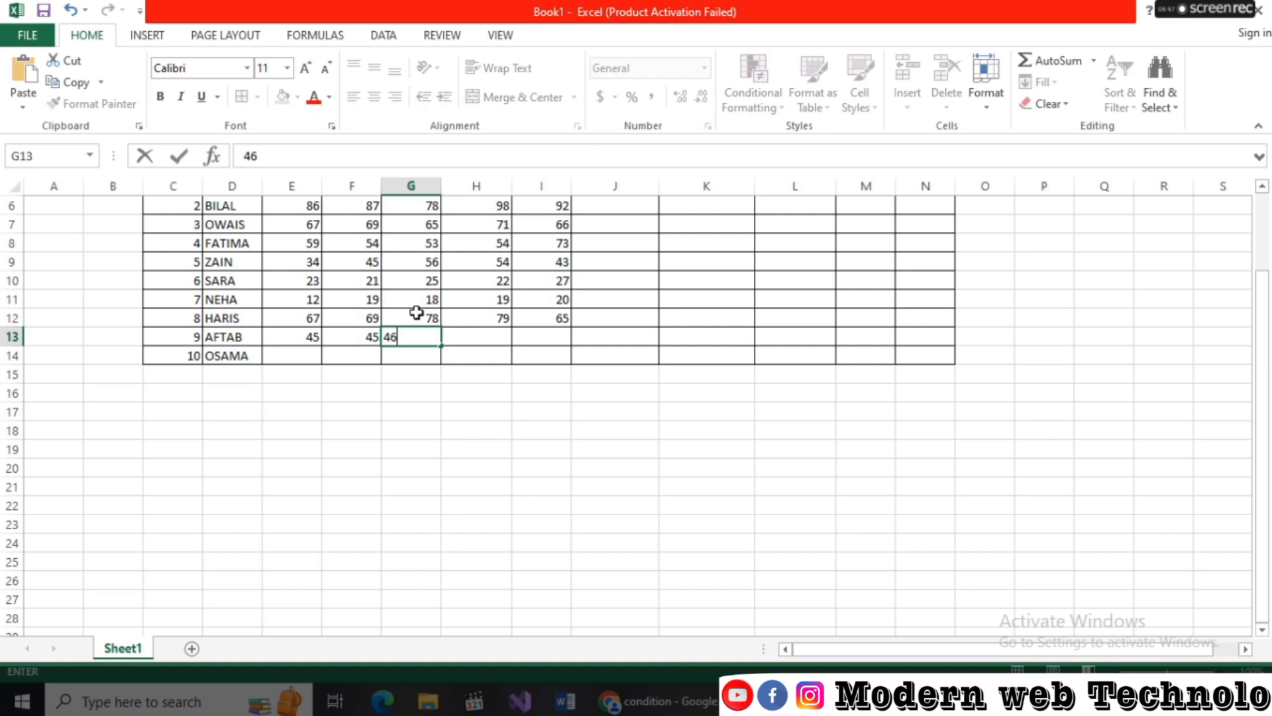
pyautogui.press('Tab')
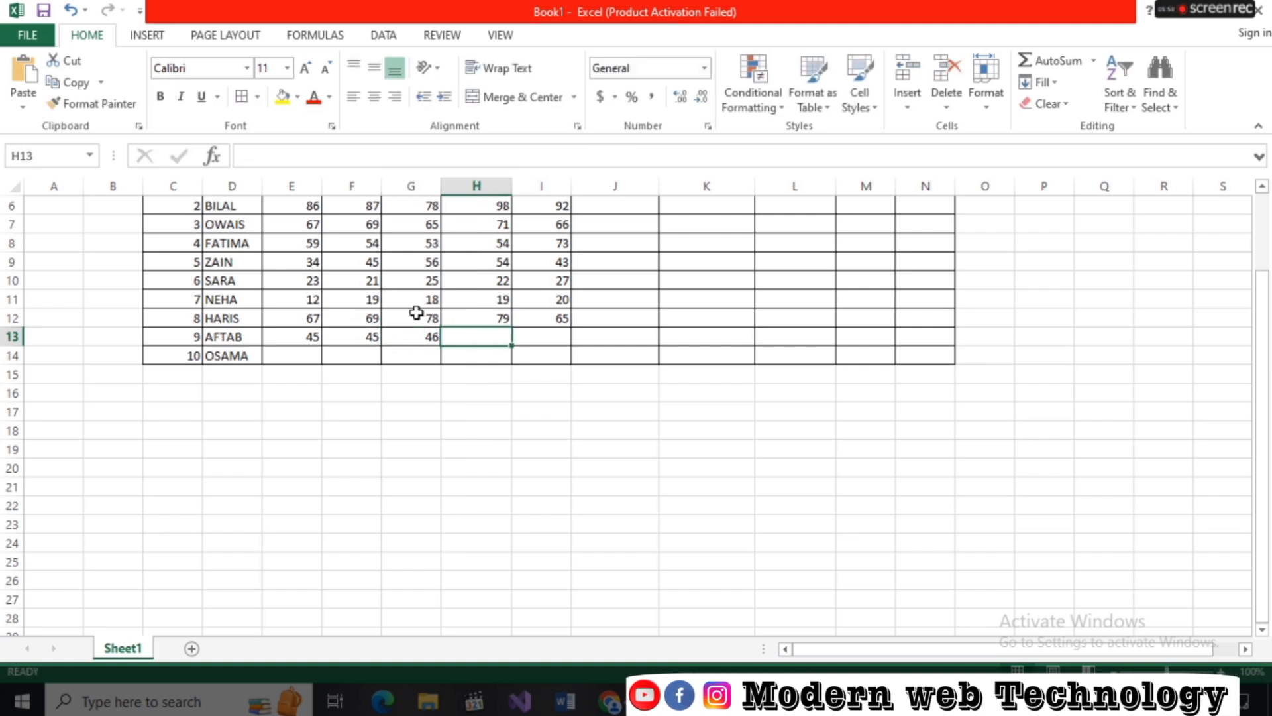
pyautogui.write('49')
pyautogui.press('Tab')
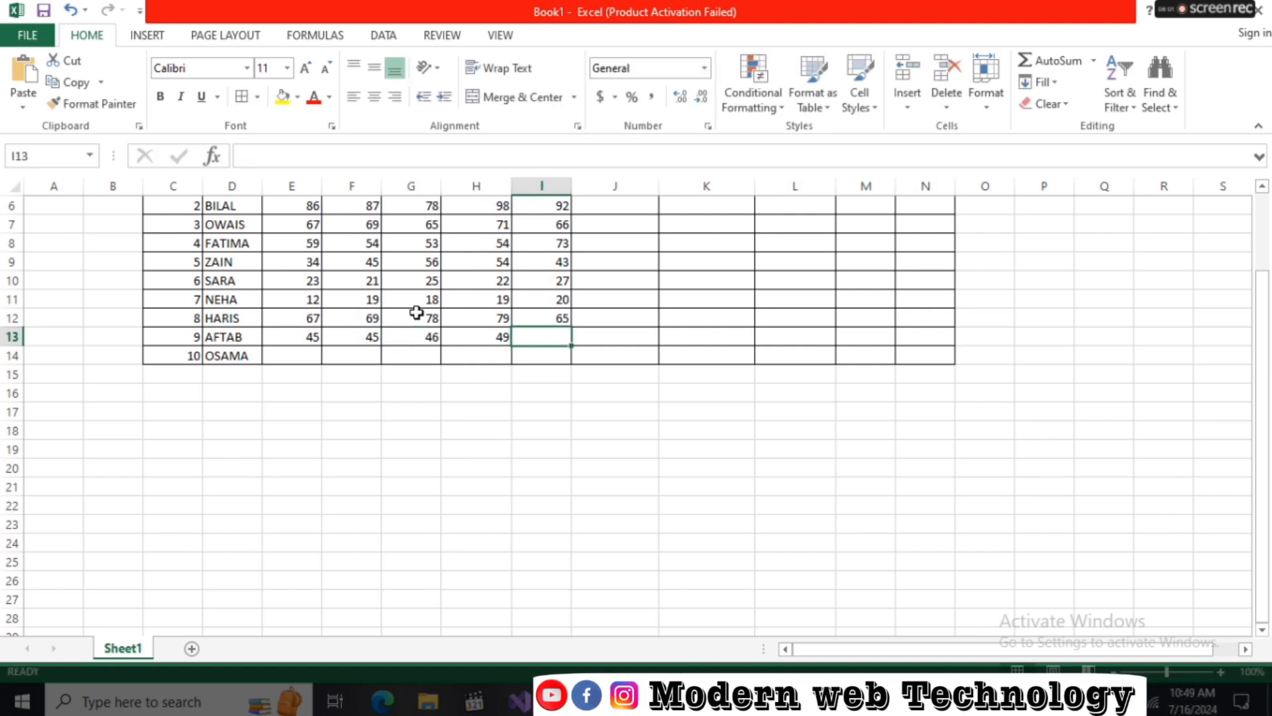
pyautogui.write('50')
pyautogui.press('Return')
# - Enter the tenth student's subject marks in E14 to I14: 34, 36, 39, 36 and 38
pyautogui.press('Left')
pyautogui.press('Left')
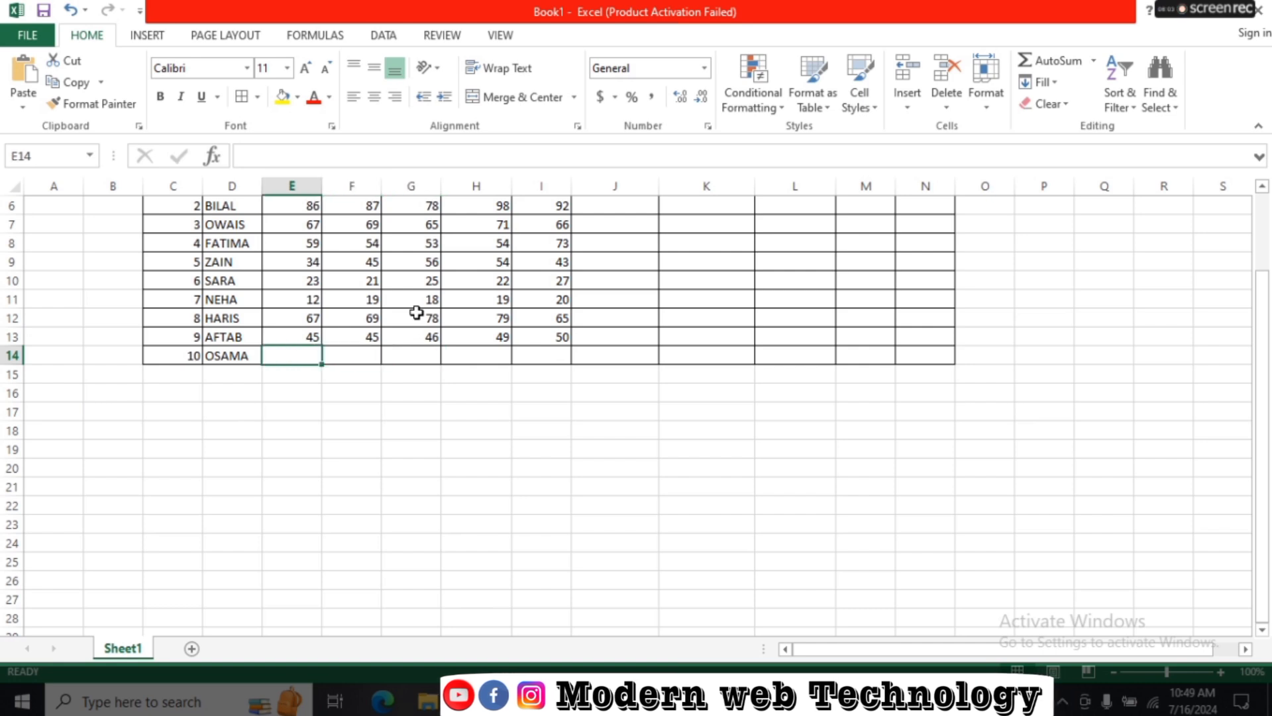
pyautogui.write('34')
pyautogui.press('Tab')
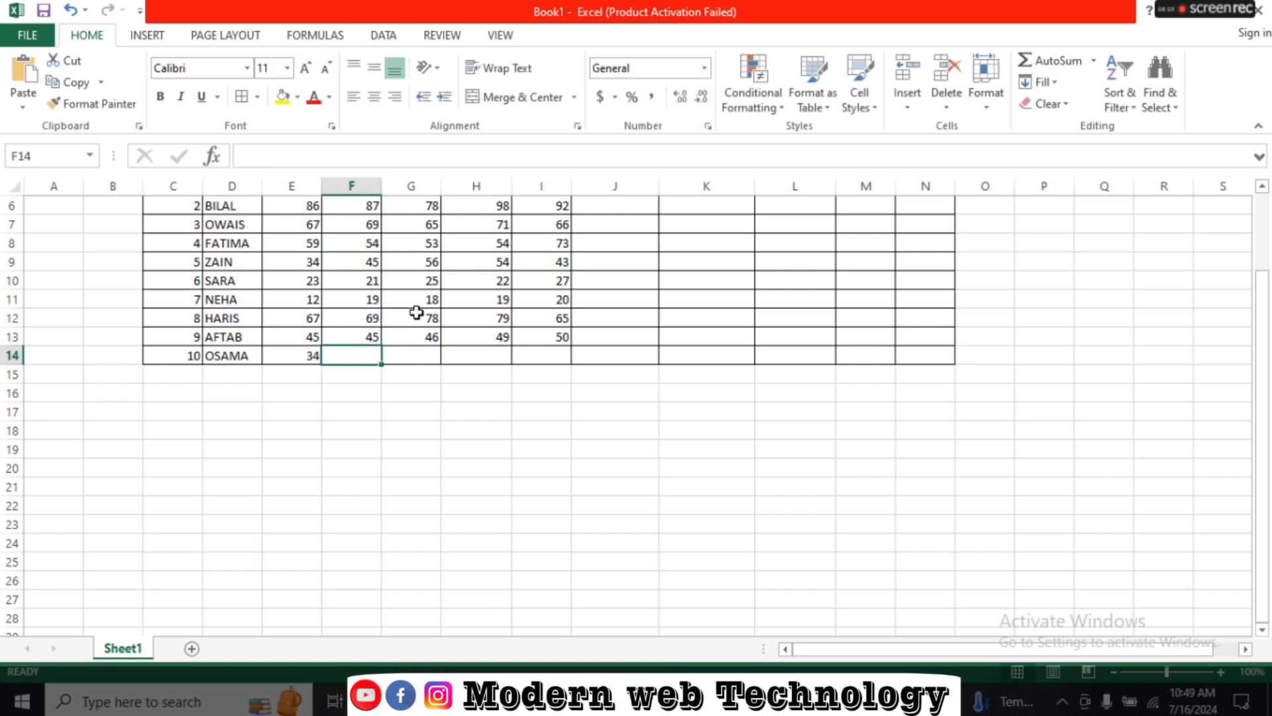
pyautogui.write('36')
pyautogui.hotkey('ctrl', 'Return')
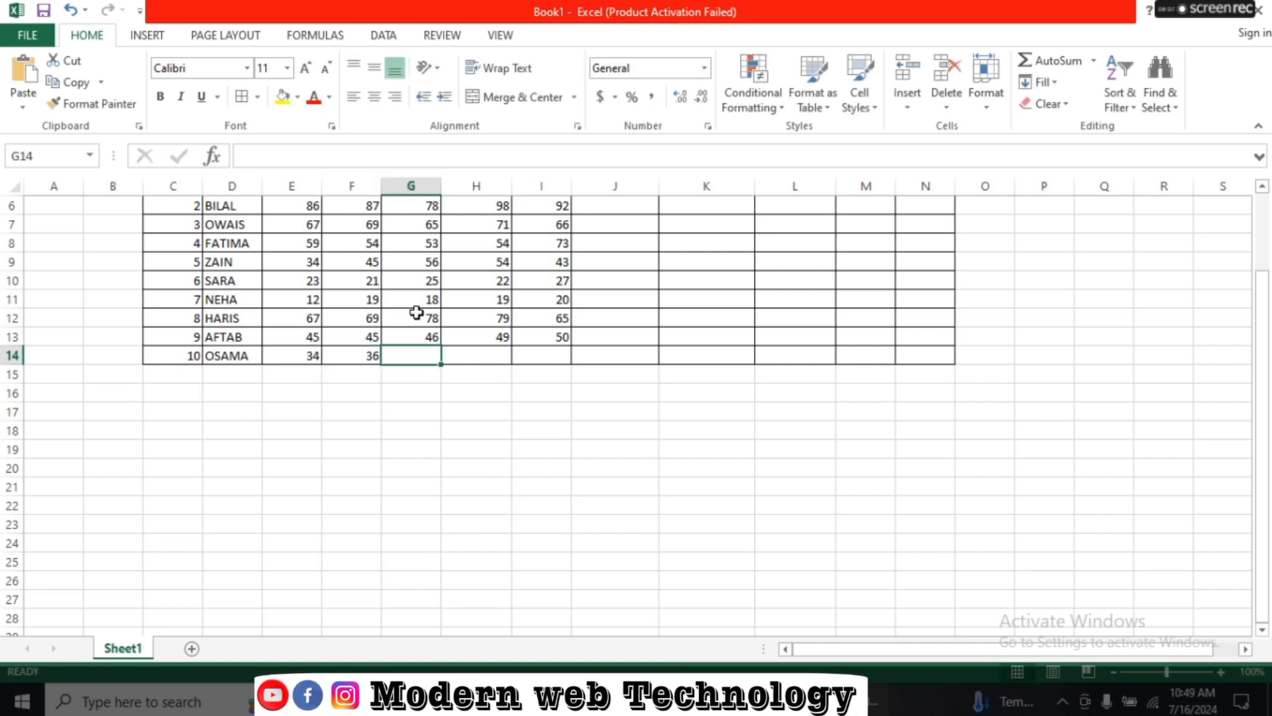
pyautogui.press('Tab')
pyautogui.write('39')
pyautogui.press('Tab')
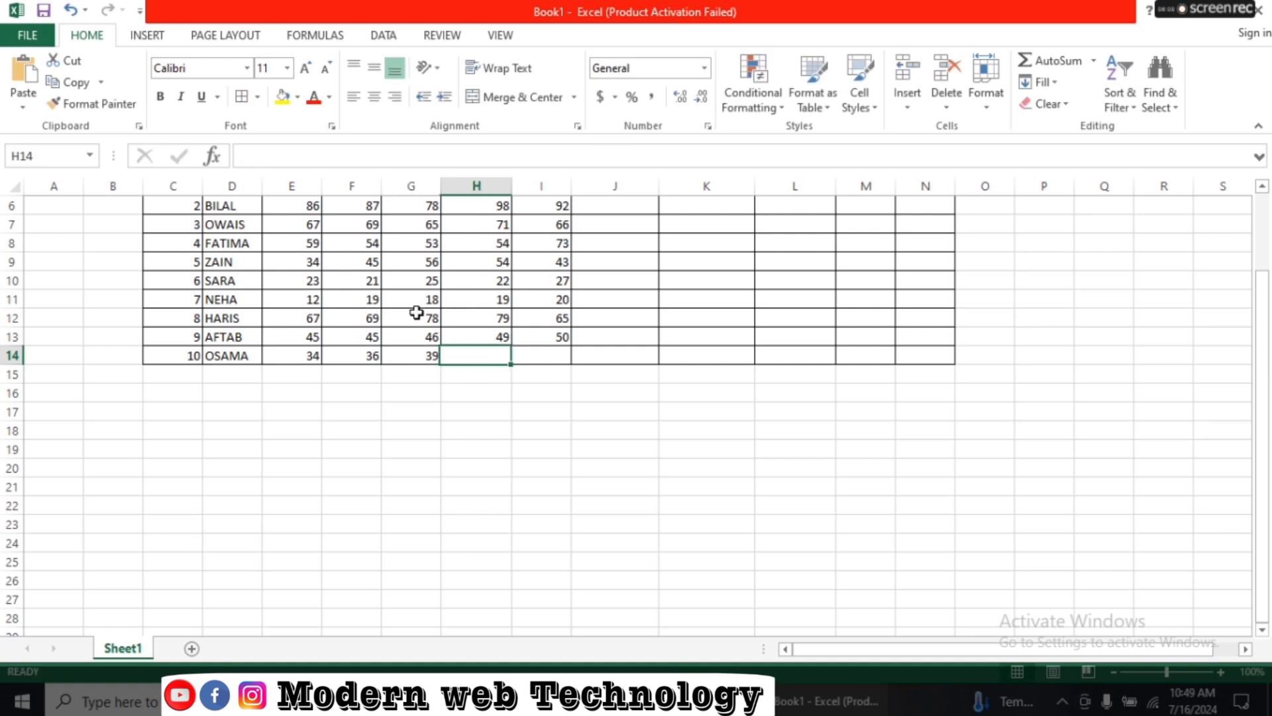
pyautogui.write('2')
pyautogui.press('BackSpace')
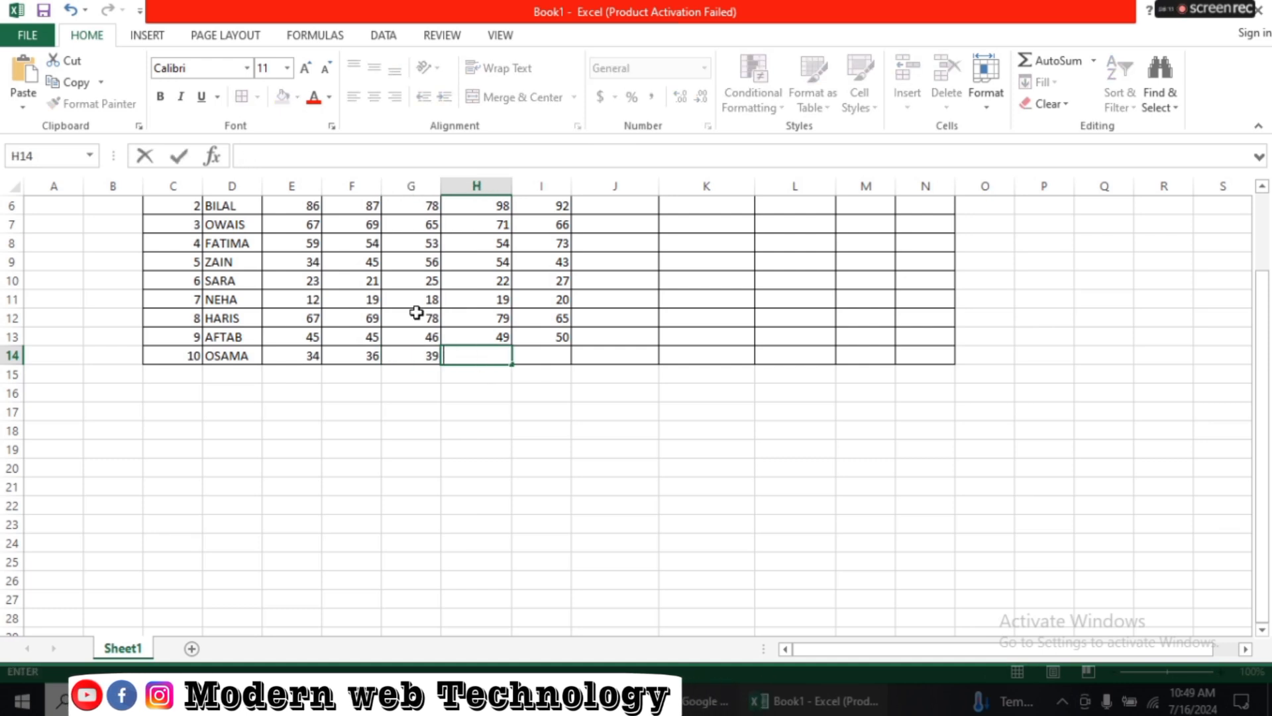
pyautogui.write('3')
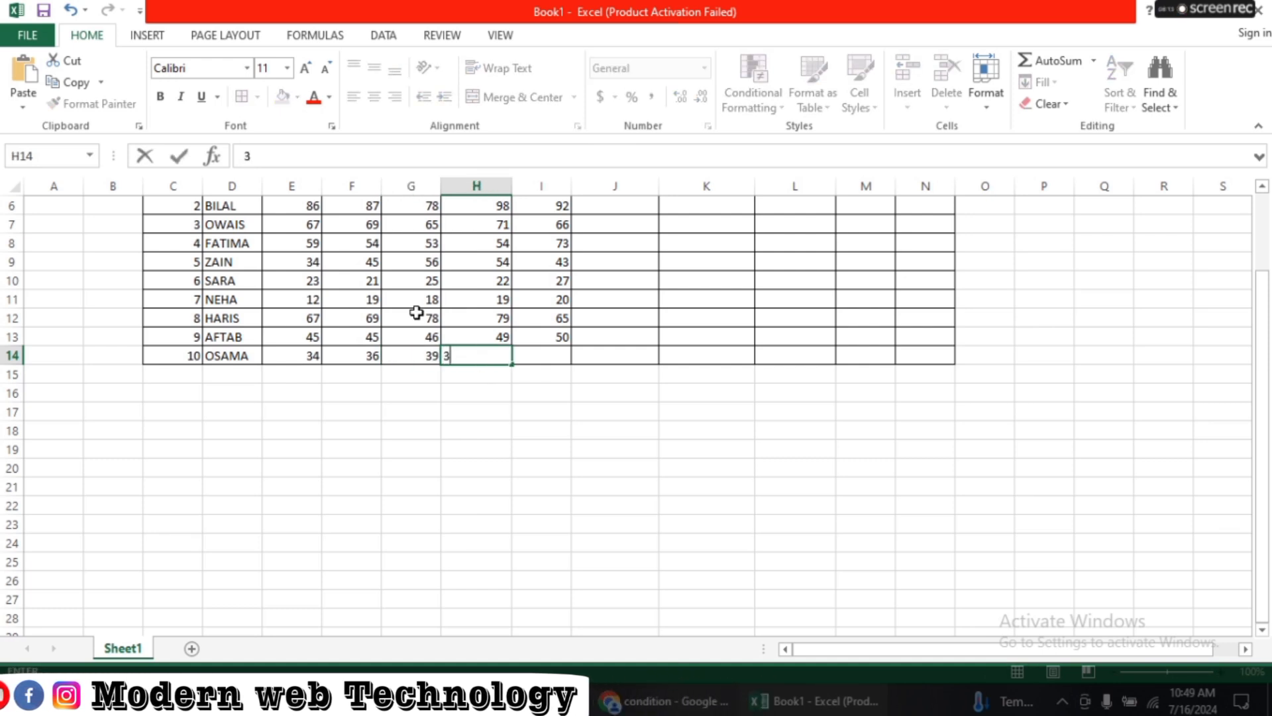
pyautogui.write('6')
pyautogui.press('Tab')
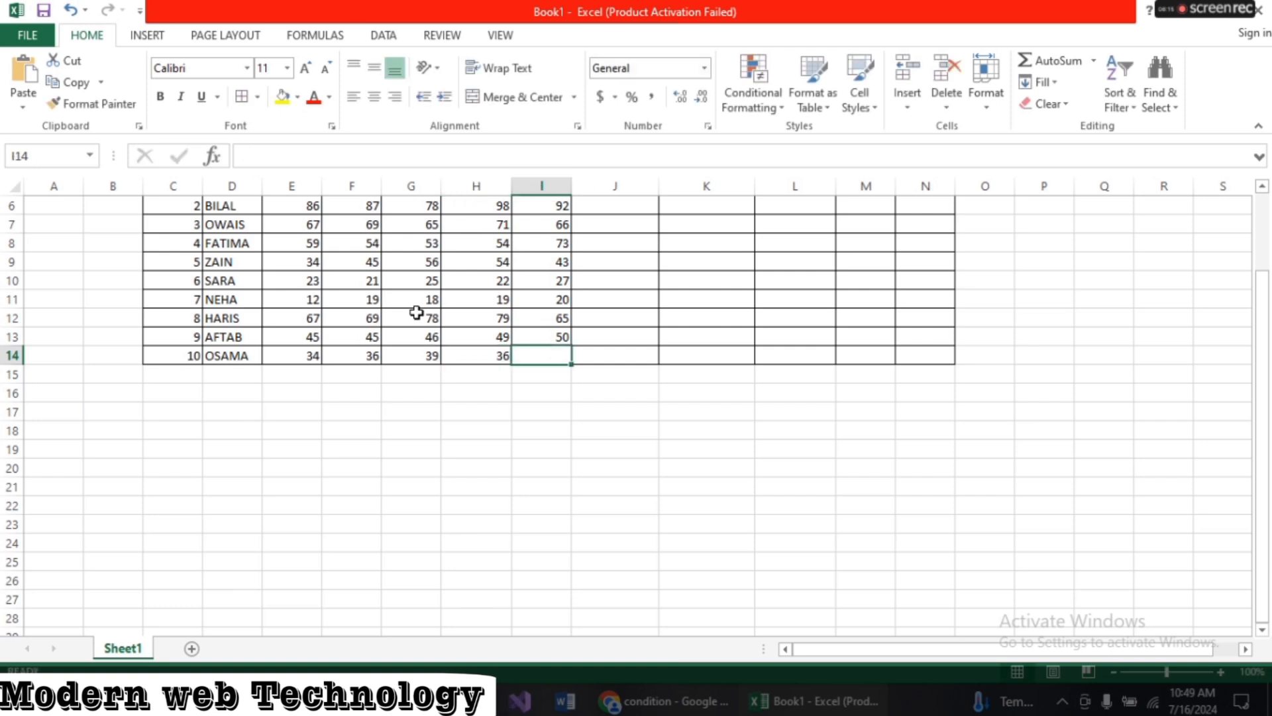
pyautogui.write('38')
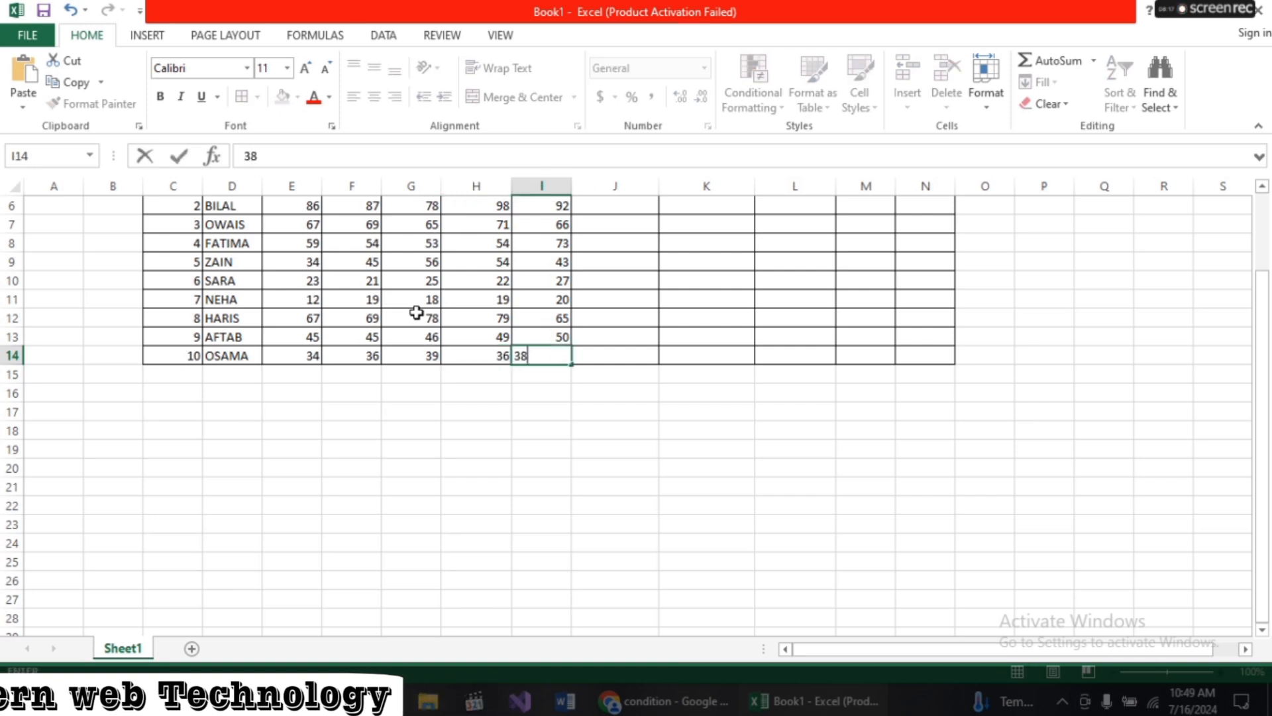
pyautogui.press('Tab')
# - Enter 500 as the first student's TOTAL MARKS in J5 and fill it down to J14
pyautogui.press('Up')
pyautogui.press('Up')
pyautogui.press('Up')
pyautogui.press('Up')
pyautogui.press('Up')
pyautogui.press('Up')
pyautogui.press('Up')
pyautogui.press('Up')
pyautogui.press('Up')
pyautogui.press('Up')
pyautogui.press('Up')
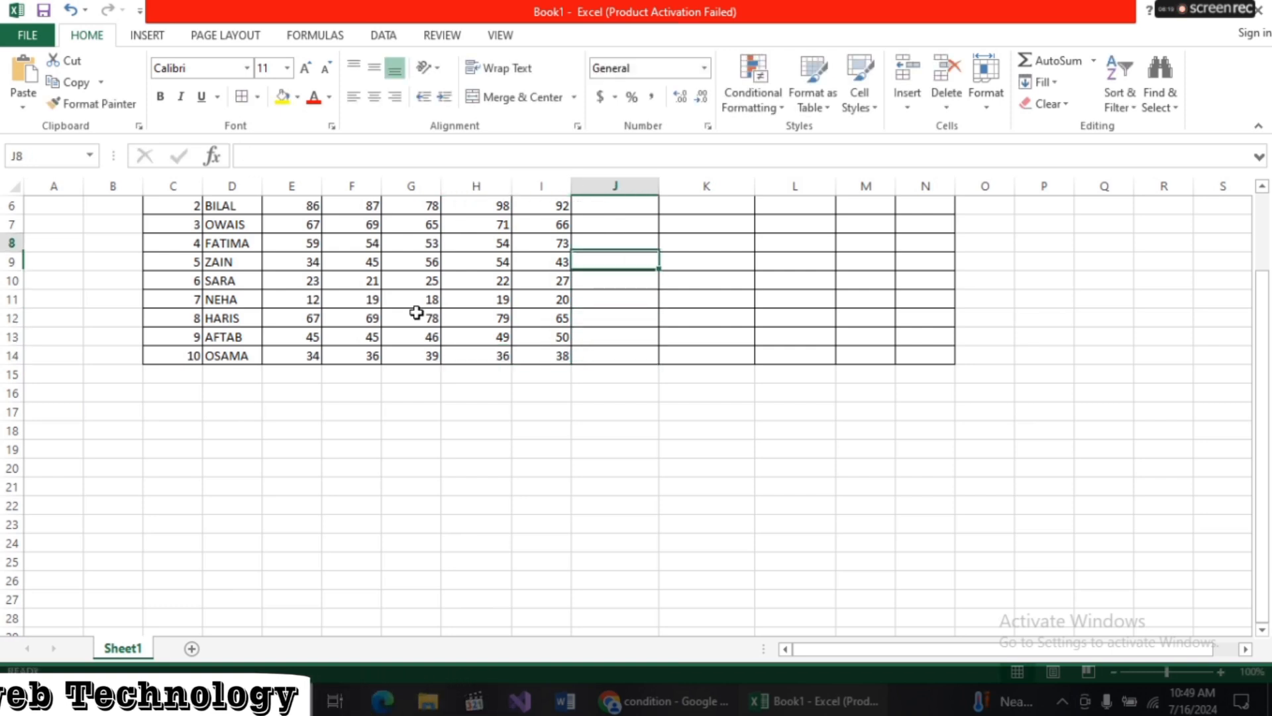
pyautogui.press('Down')
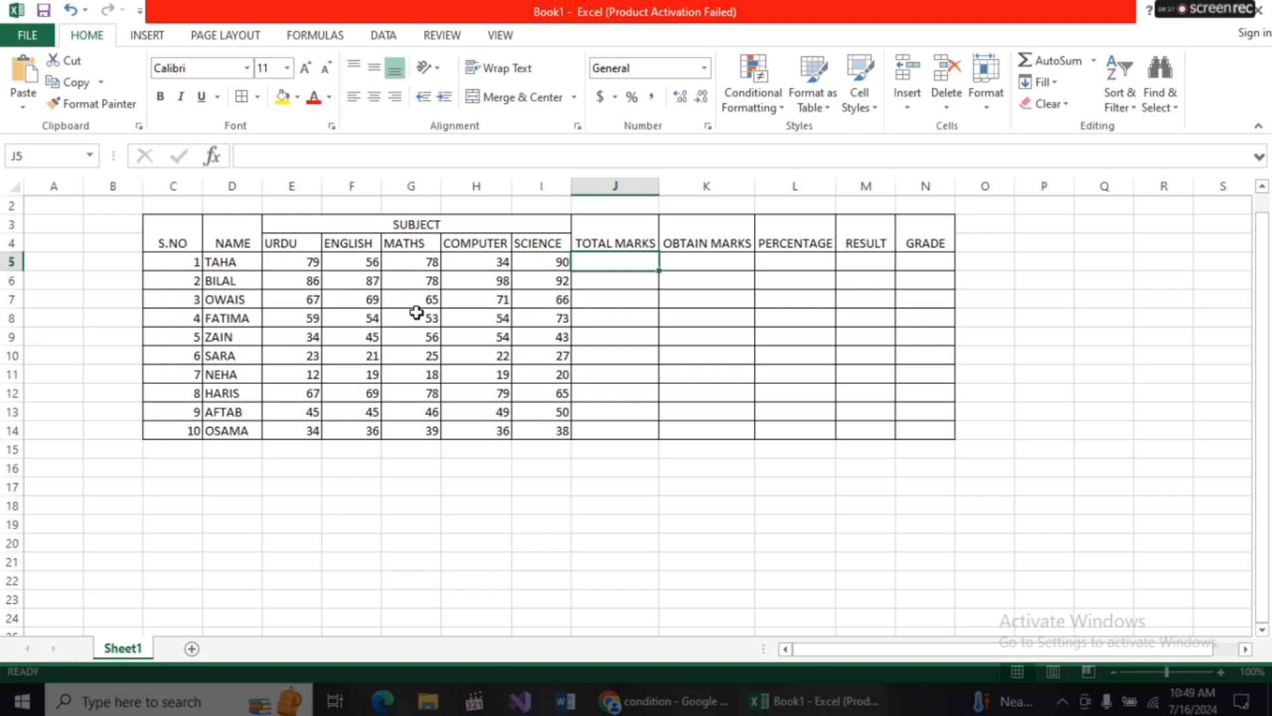
pyautogui.write('500')
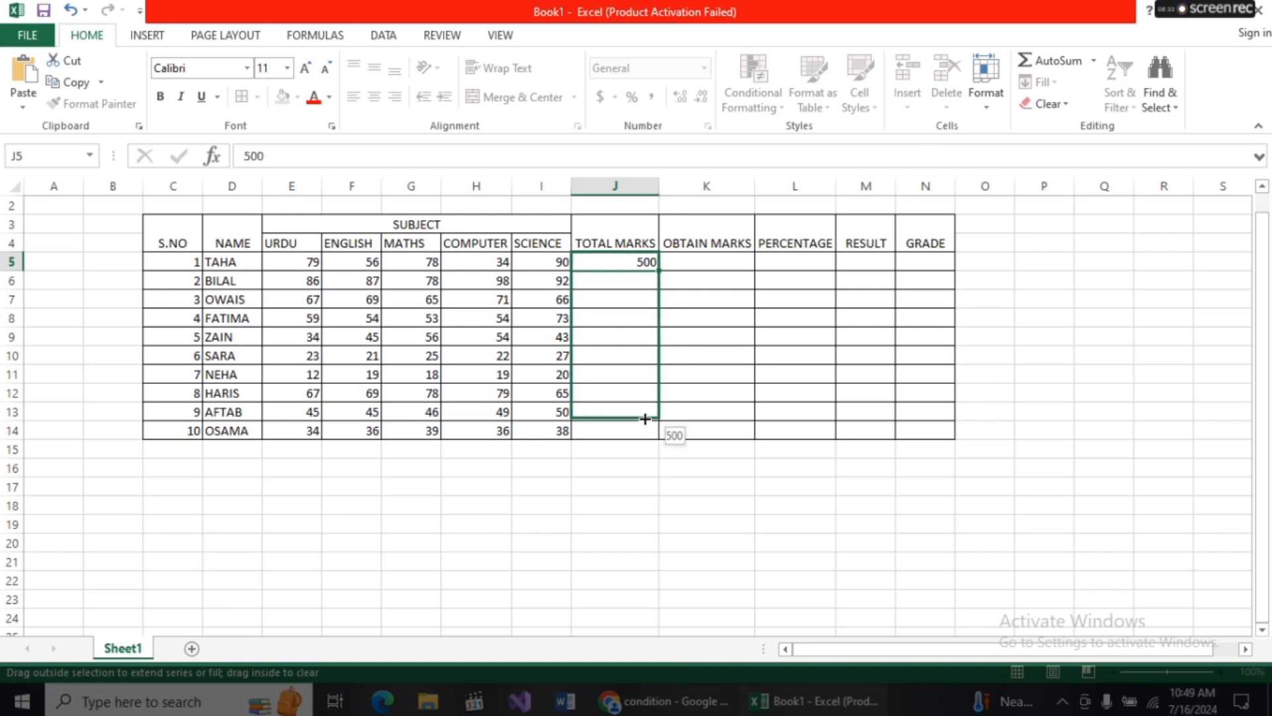
pyautogui.moveTo(642, 436); pyautogui.dragTo(643, 437)
pyautogui.scroll(1, 670, 384)
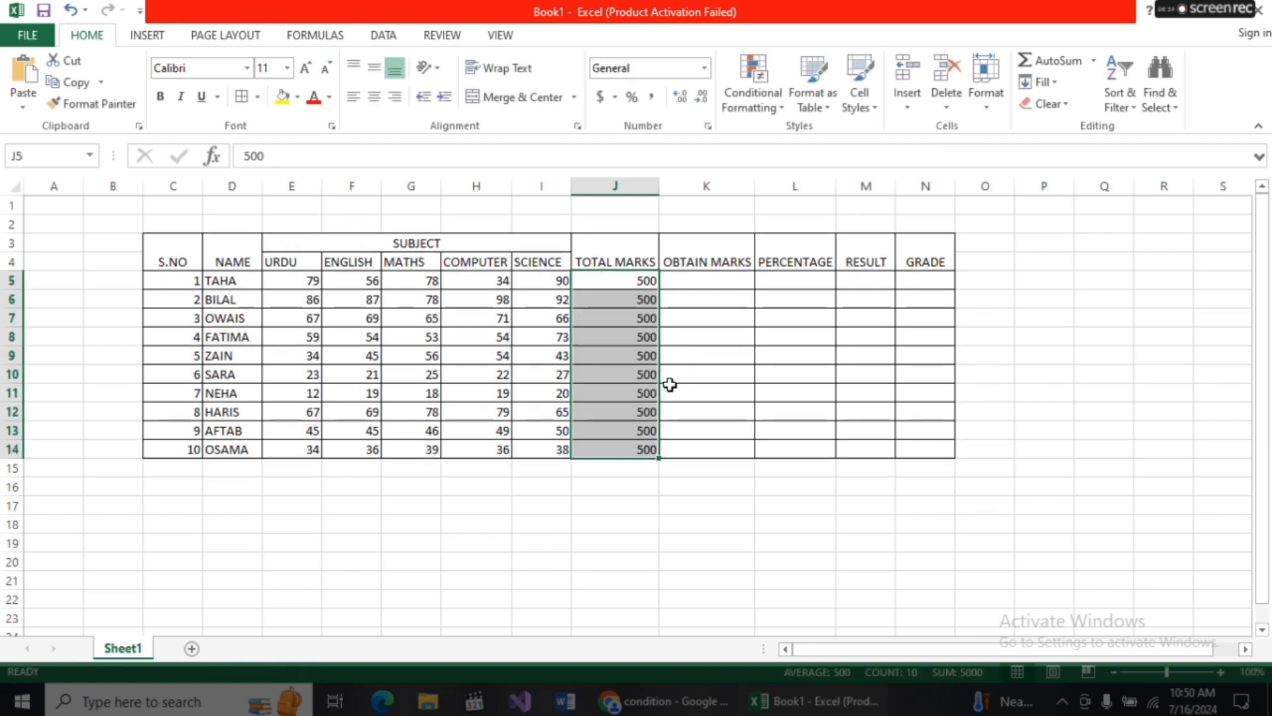
# - Enter the formula =SUM(E5:I5) in K5 to add up the first student's OBTAIN MARKS
pyautogui.click(709, 275)
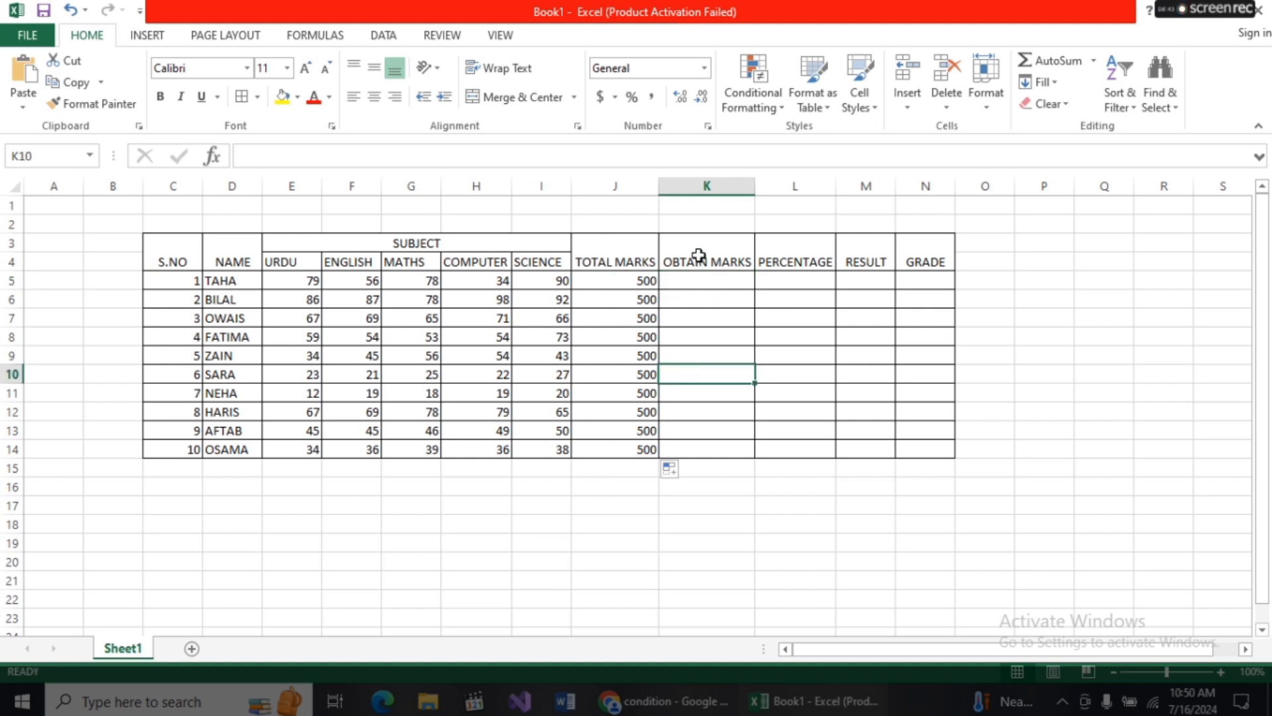
pyautogui.click(637, 284)
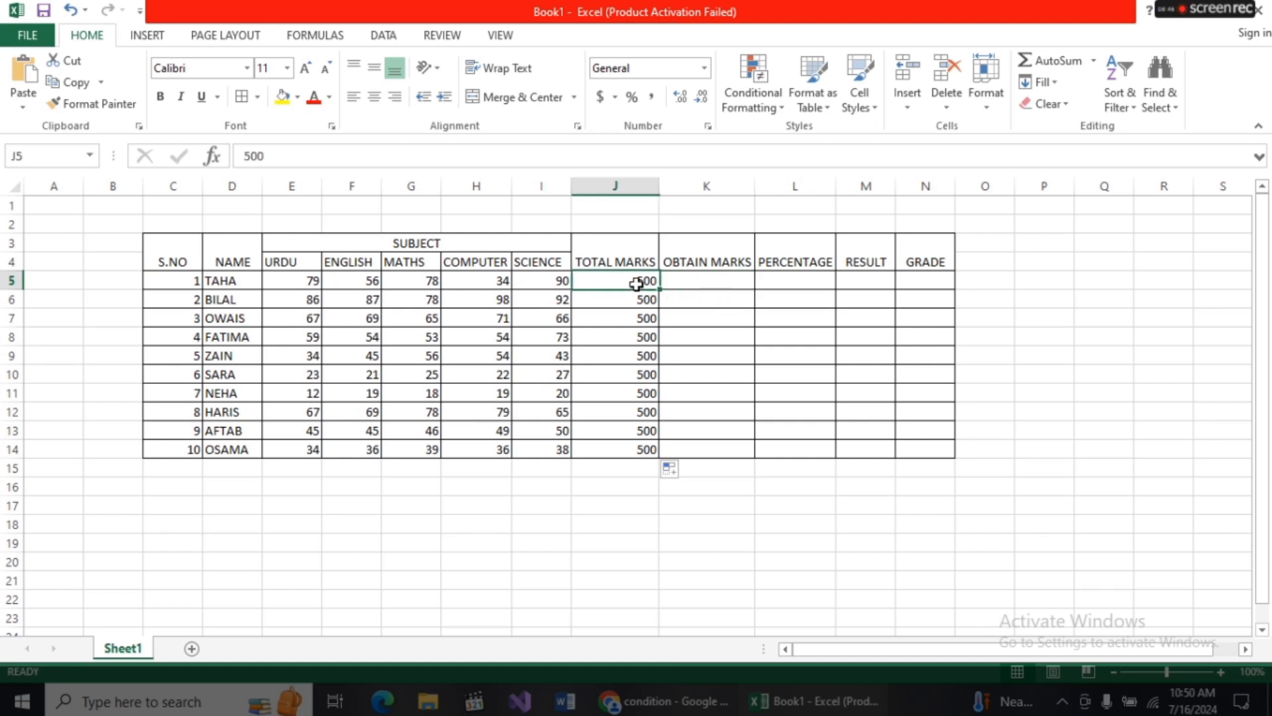
pyautogui.click(720, 287)
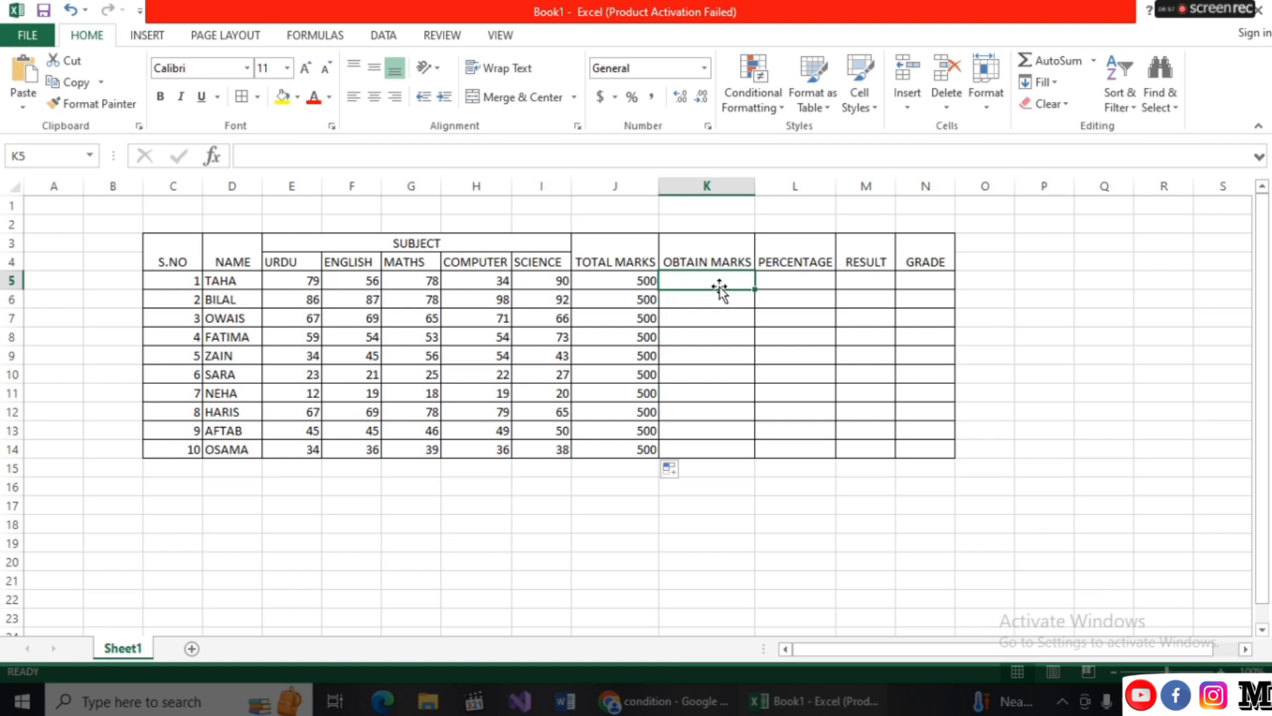
pyautogui.write('=')
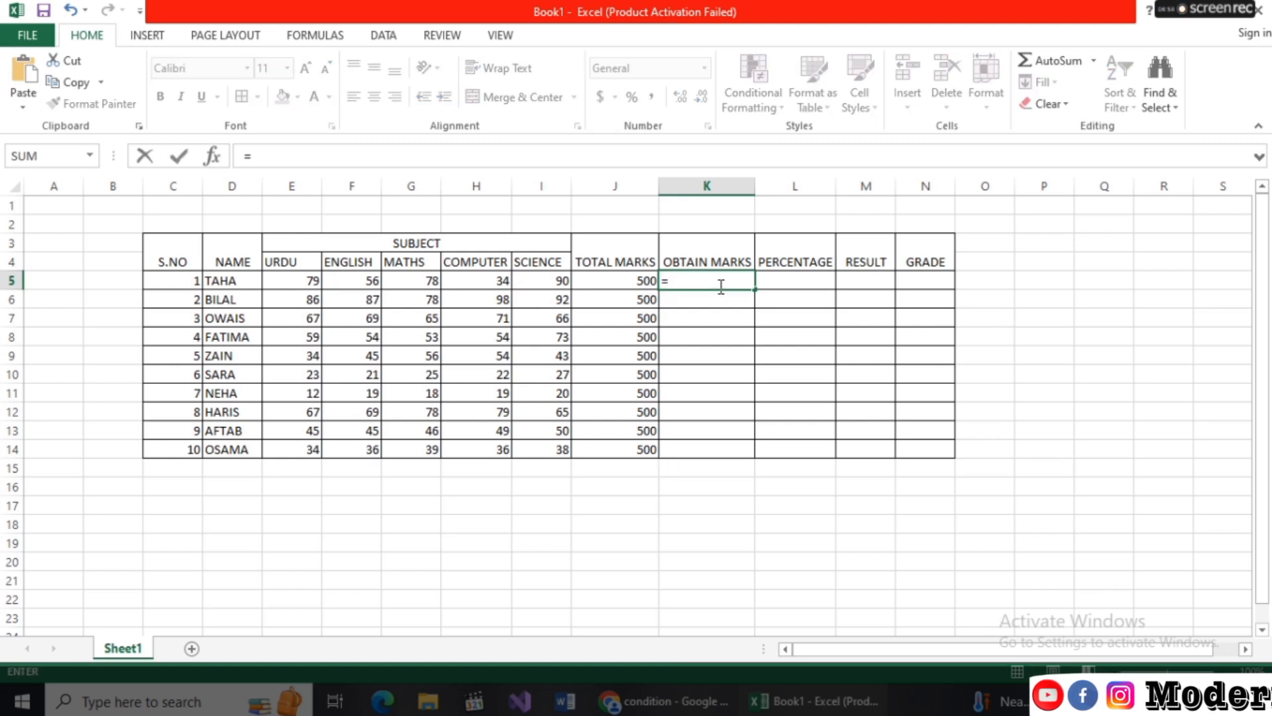
pyautogui.write('SUM')
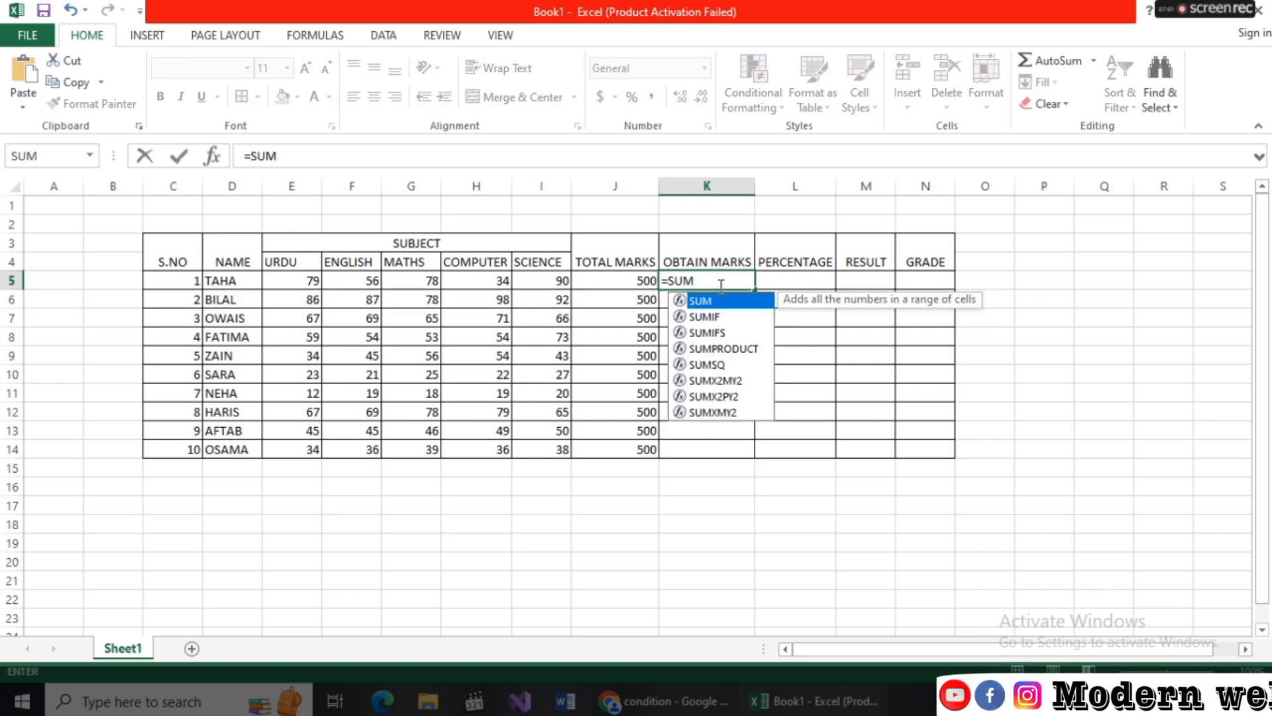
pyautogui.write('(')
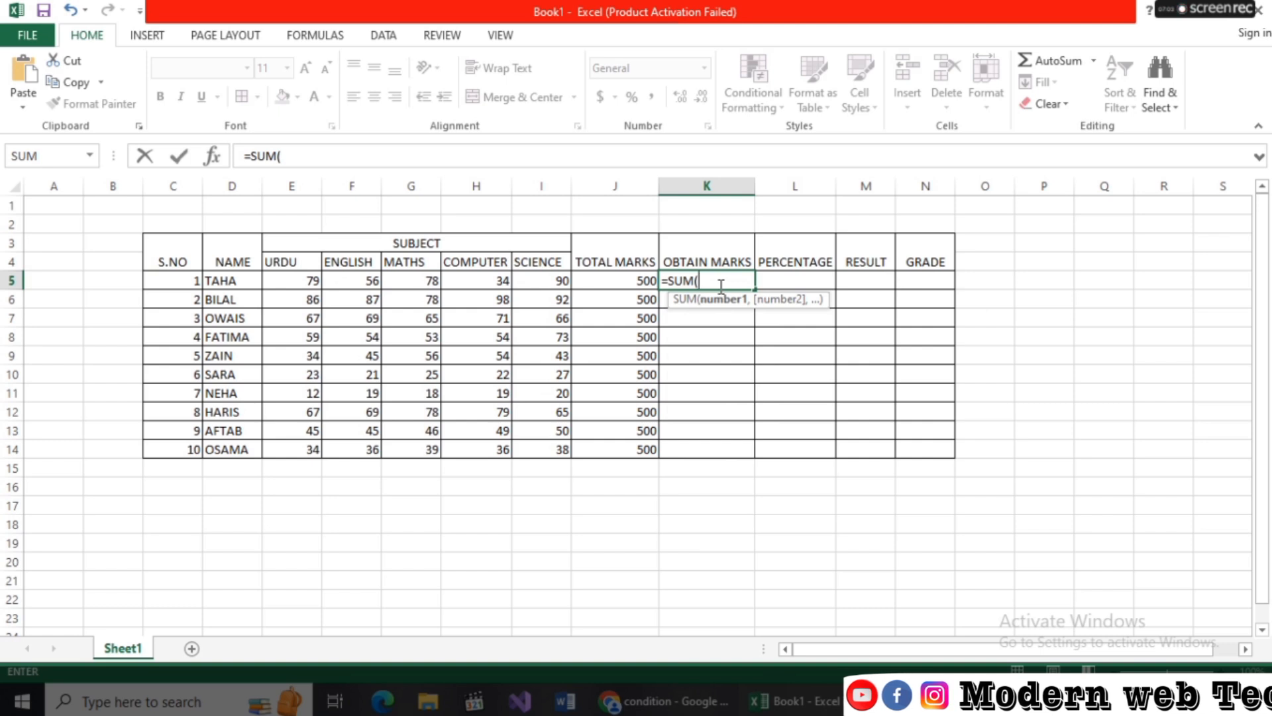
pyautogui.press('Left')
pyautogui.press('Left')
pyautogui.hotkey('shift', 'Left')
pyautogui.hotkey('shift', 'Left')
pyautogui.hotkey('shift', 'Left')
pyautogui.hotkey('shift', 'Left')
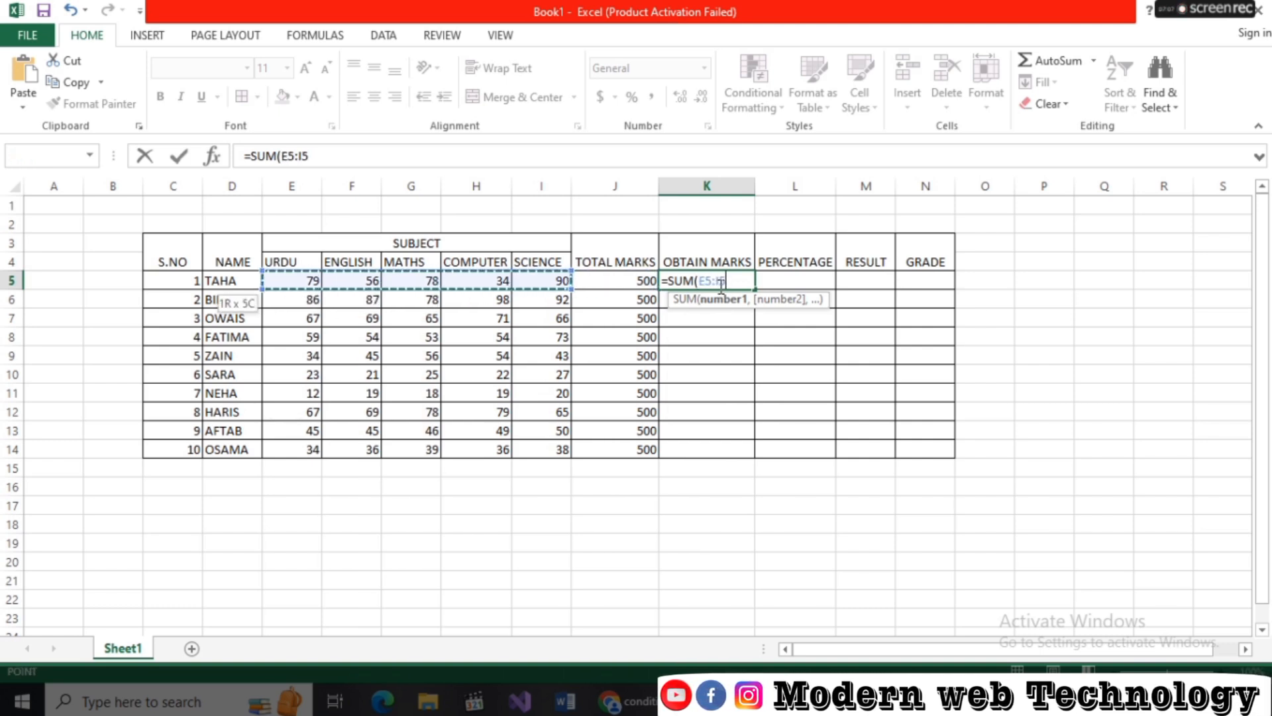
pyautogui.write(')')
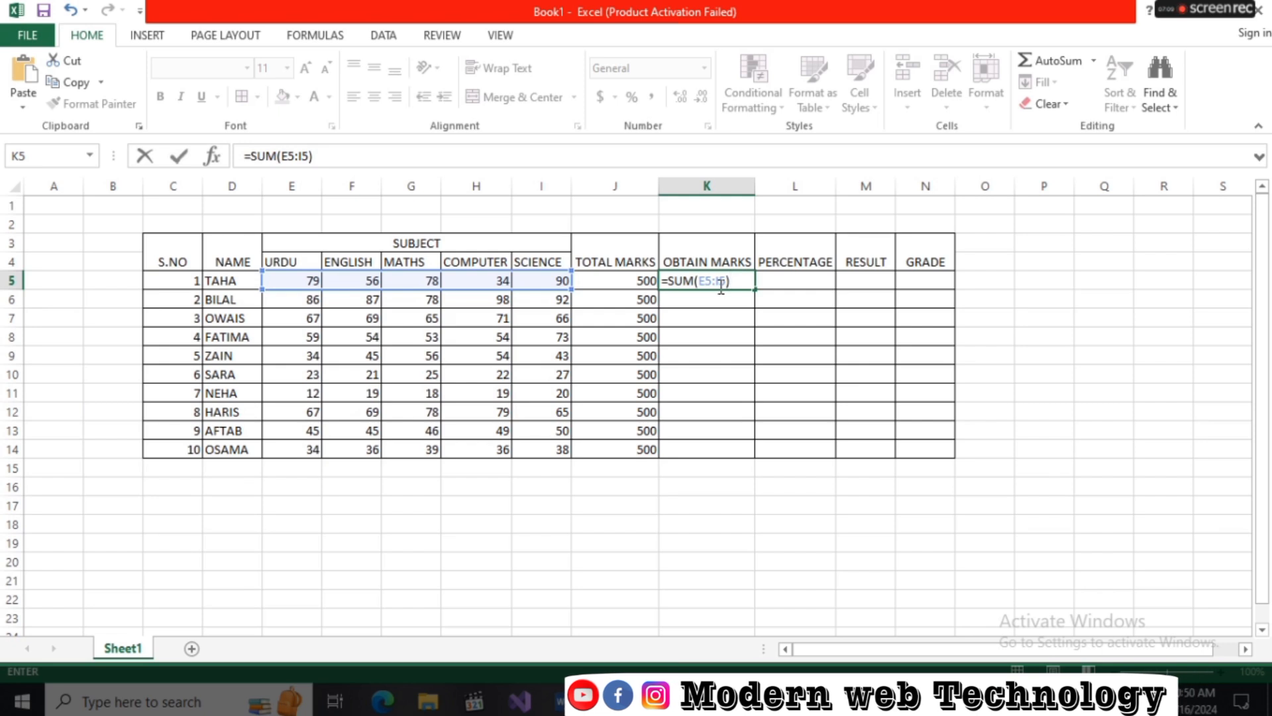
pyautogui.press('Return')
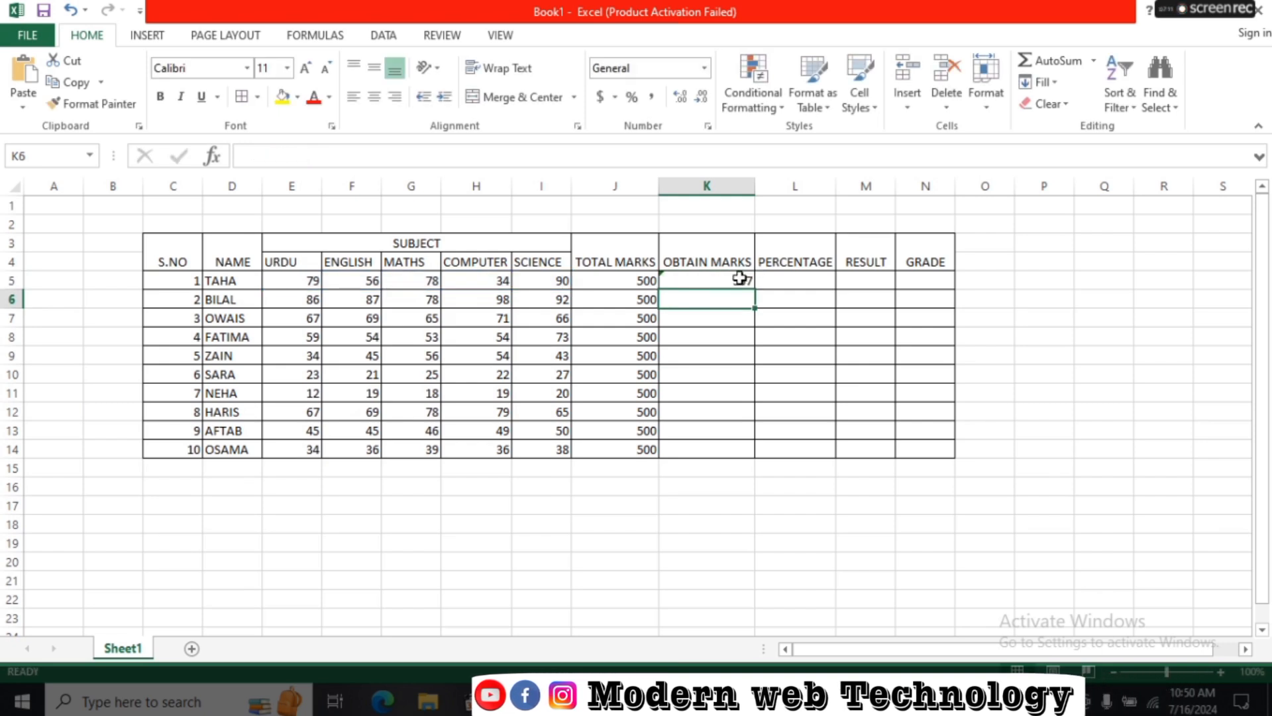
# - Fill the OBTAIN MARKS formula from K5 down to K14 for all ten students
pyautogui.click(742, 280)
pyautogui.moveTo(754, 290); pyautogui.dragTo(739, 449)
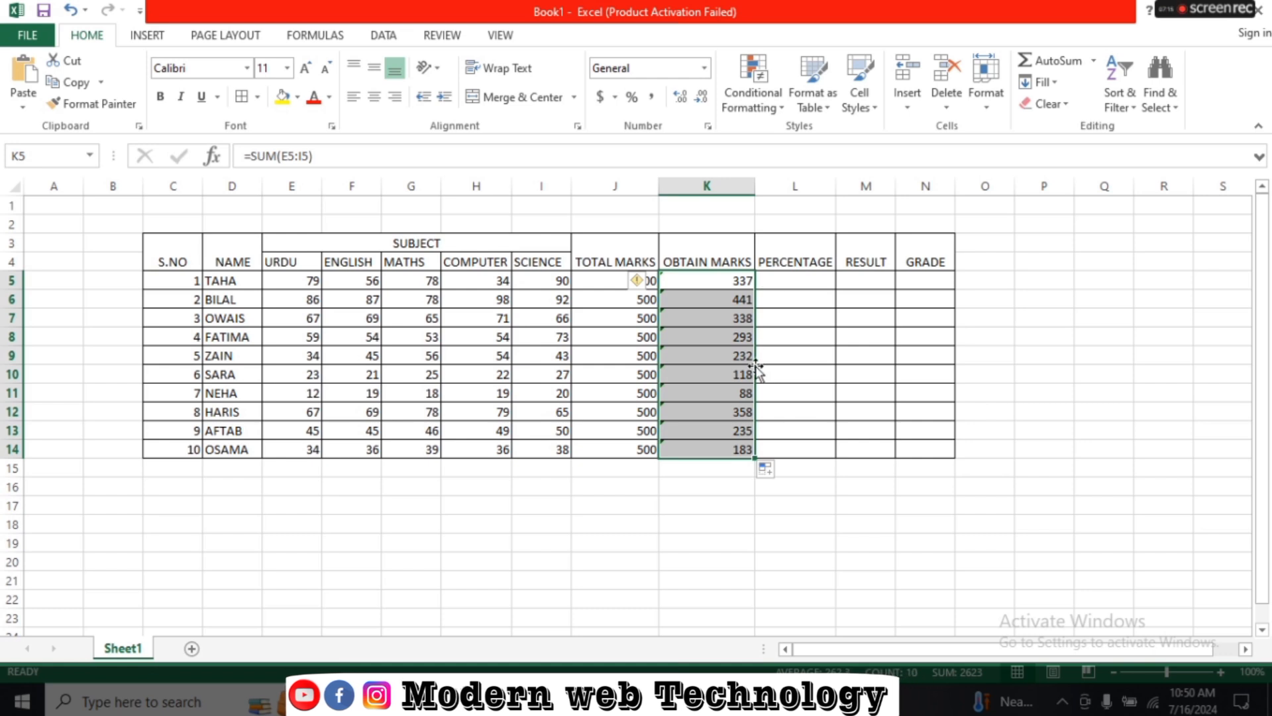
pyautogui.click(701, 283)
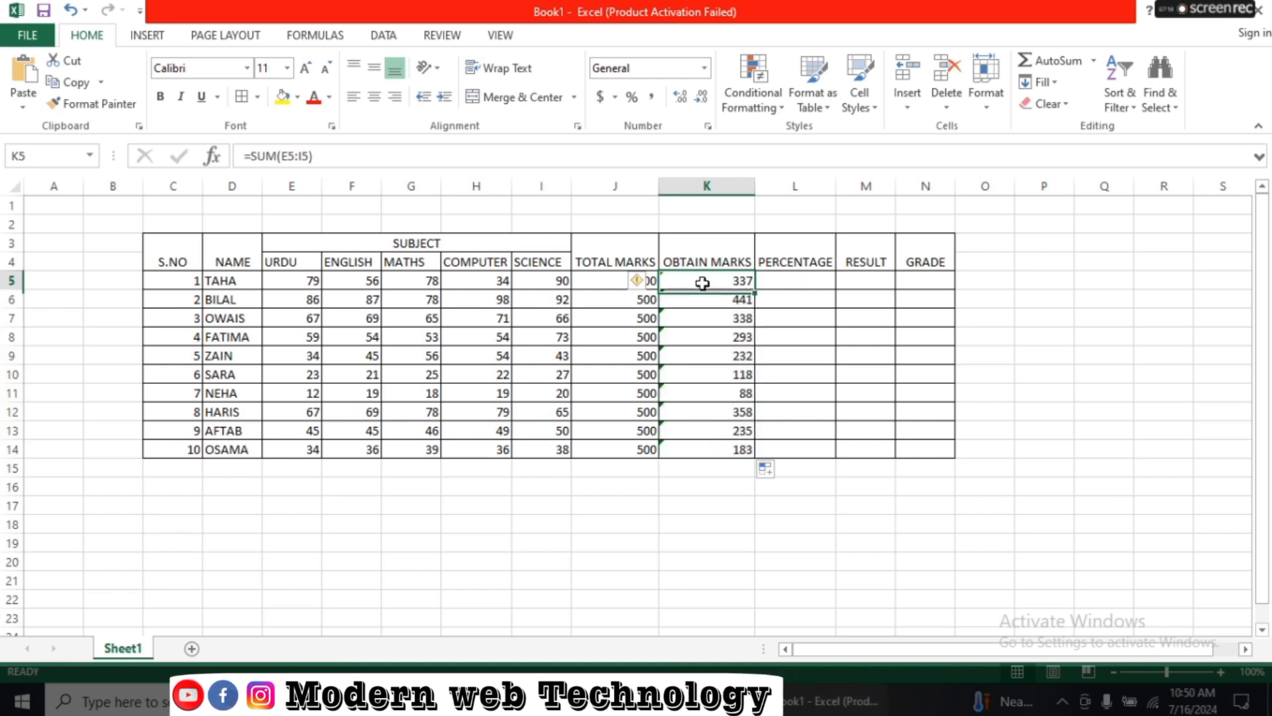
pyautogui.click(795, 282)
pyautogui.click(862, 283)
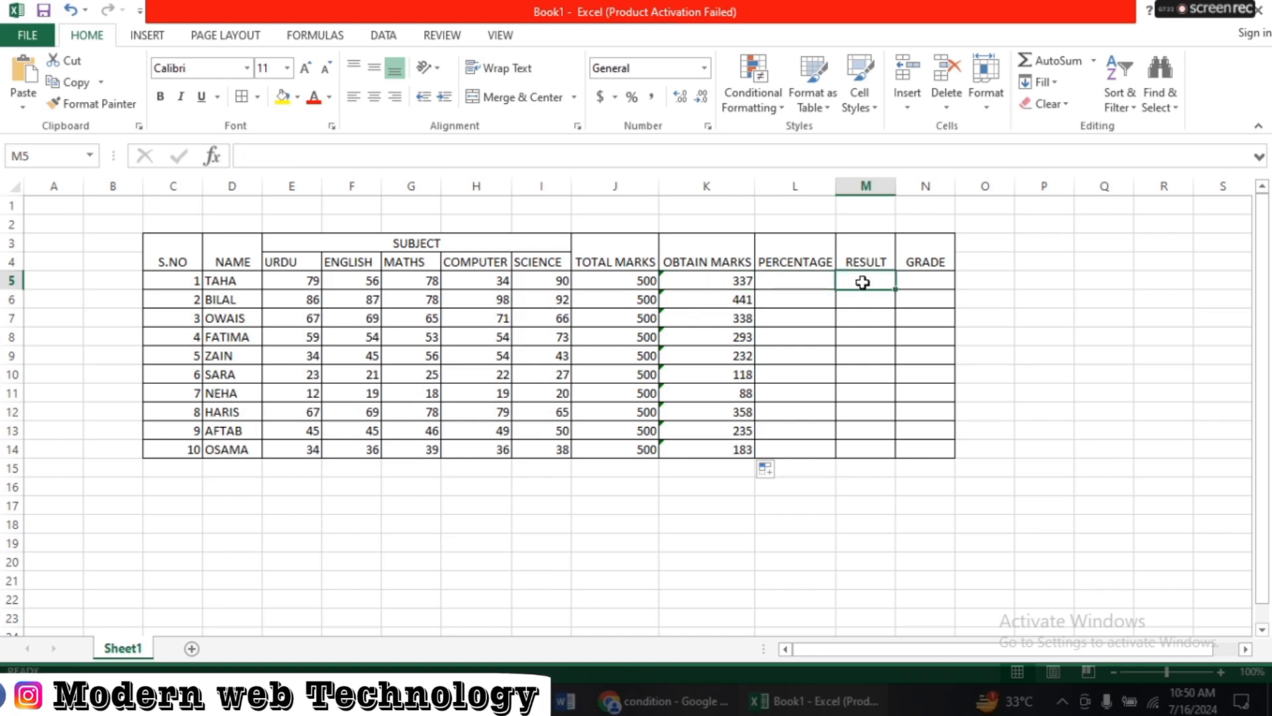
pyautogui.click(921, 284)
pyautogui.click(791, 284)
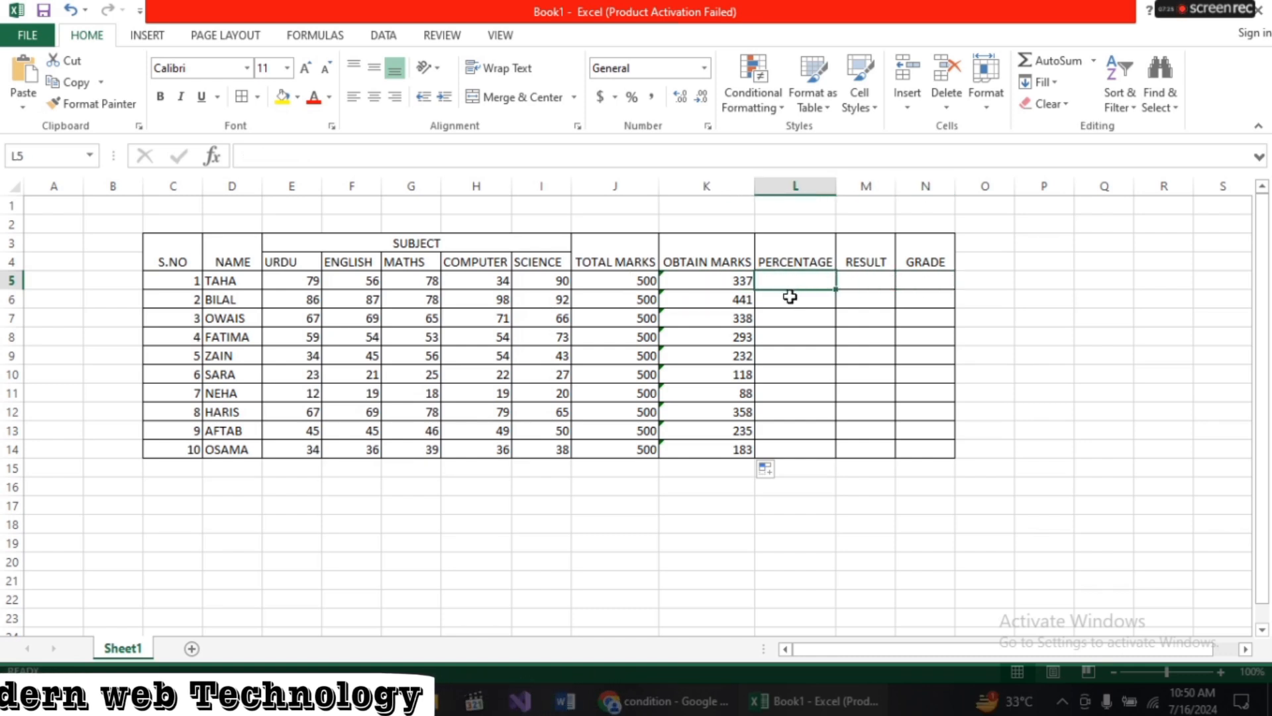
pyautogui.click(924, 280)
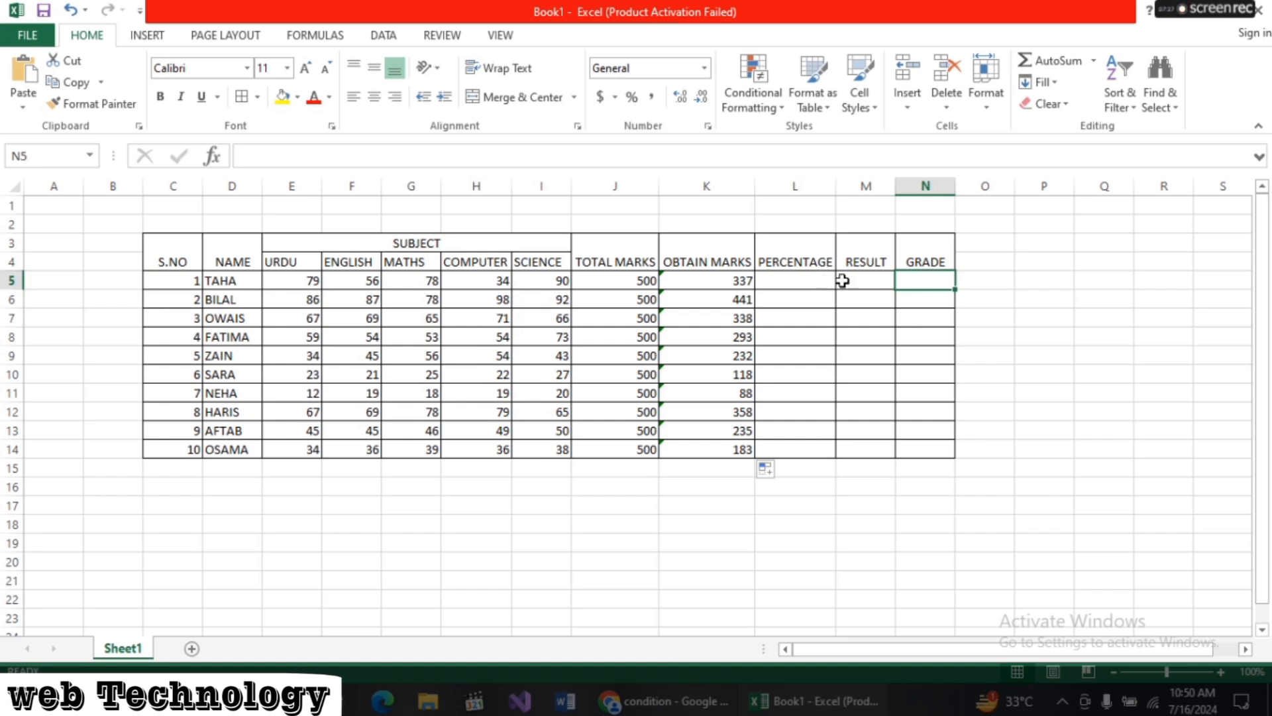
pyautogui.click(864, 280)
pyautogui.click(910, 280)
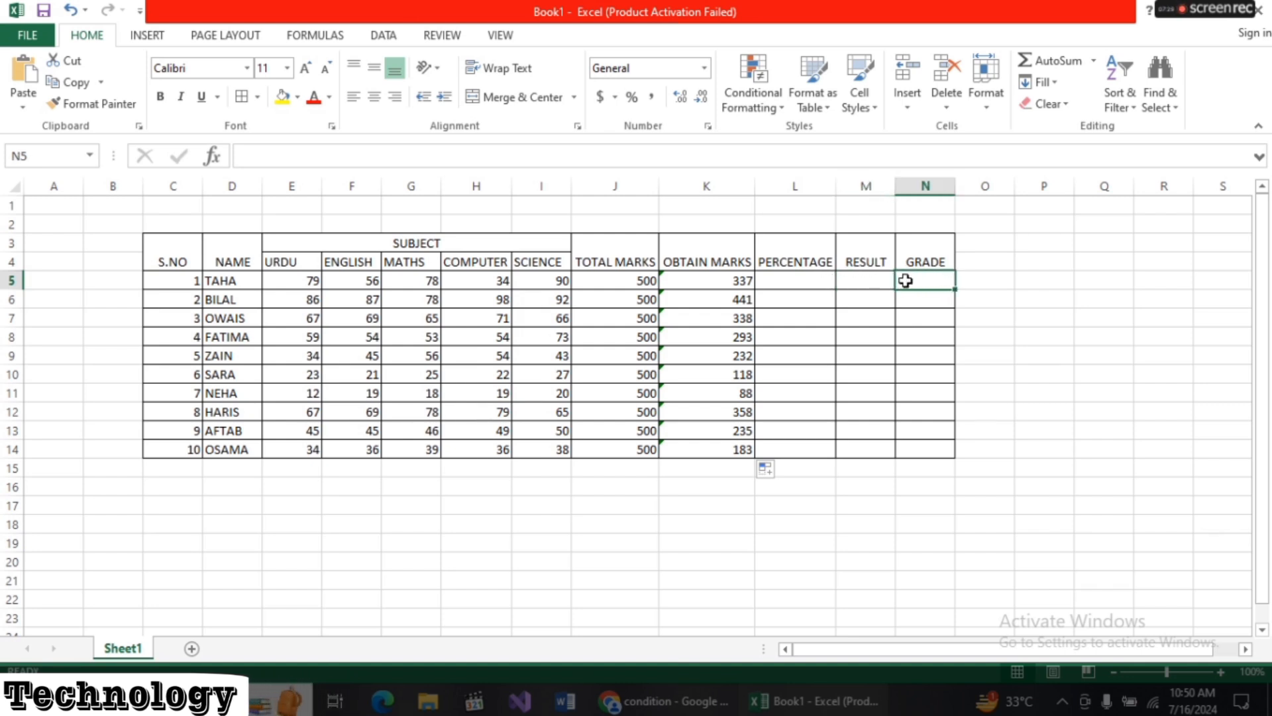
pyautogui.click(885, 281)
pyautogui.click(908, 280)
pyautogui.click(882, 280)
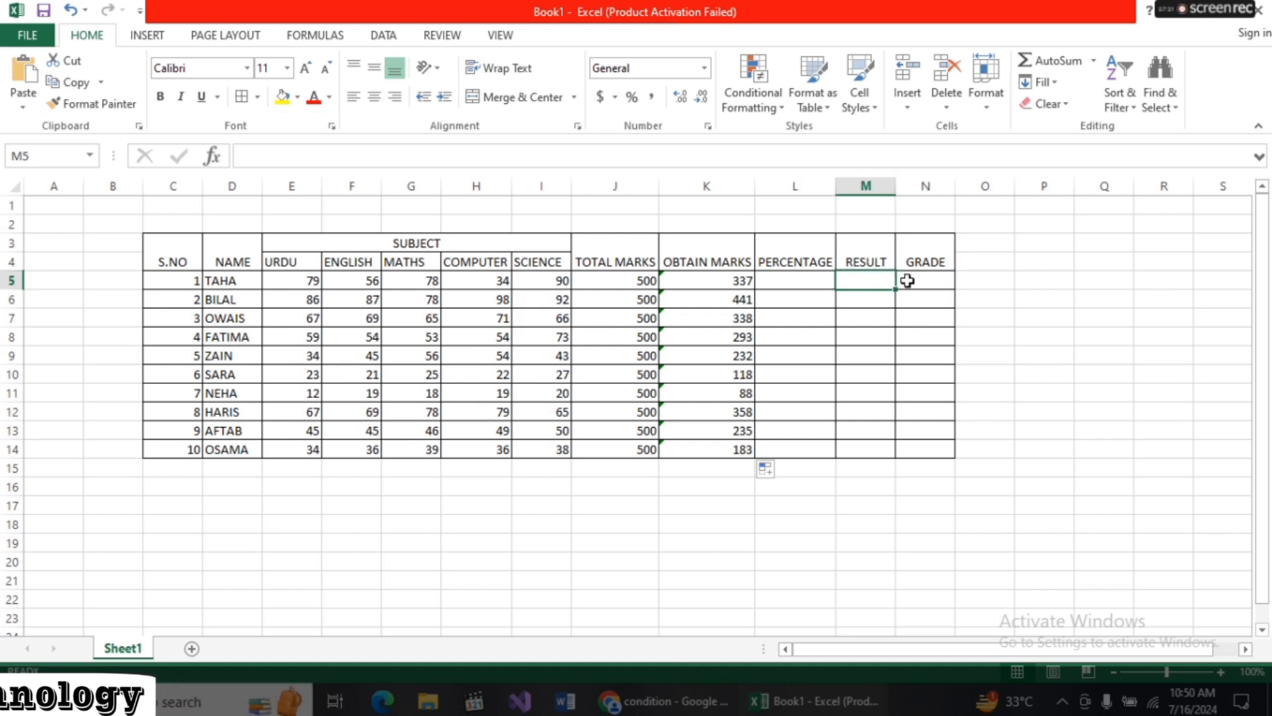
pyautogui.click(901, 279)
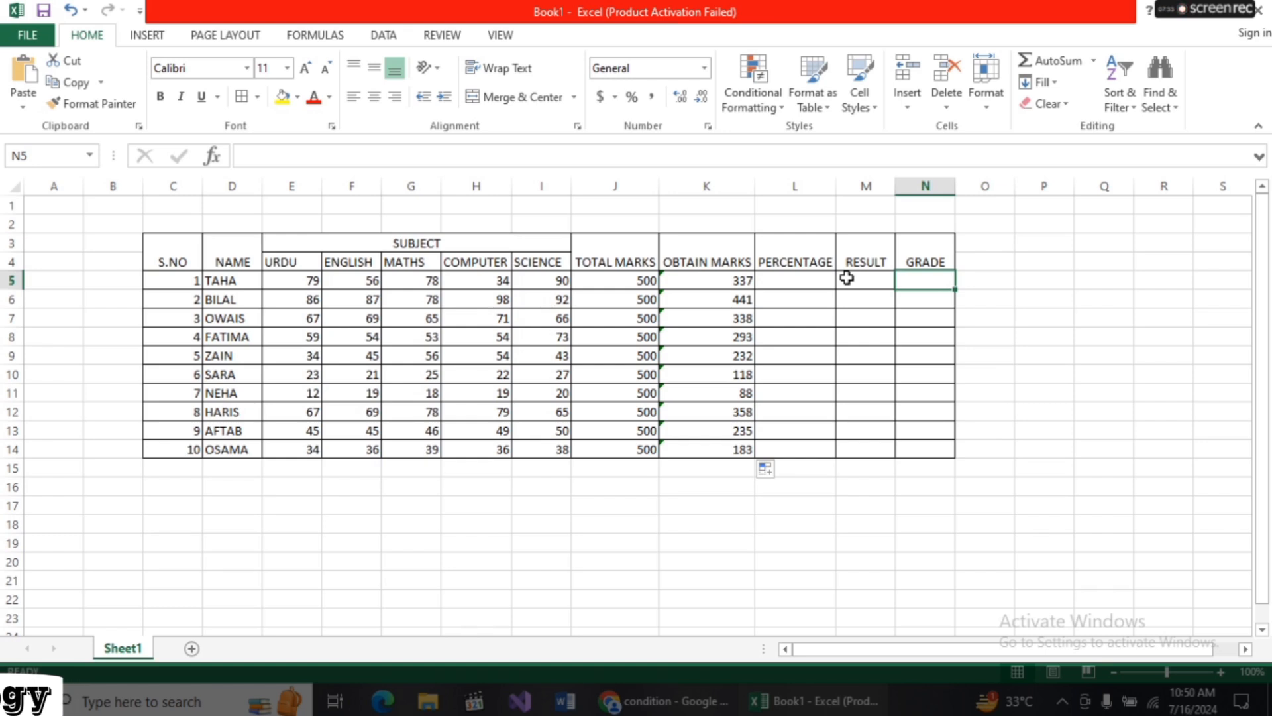
# - Enter the formula =K5/J5*100 in L5 to calculate the first student's PERCENTAGE
pyautogui.click(791, 281)
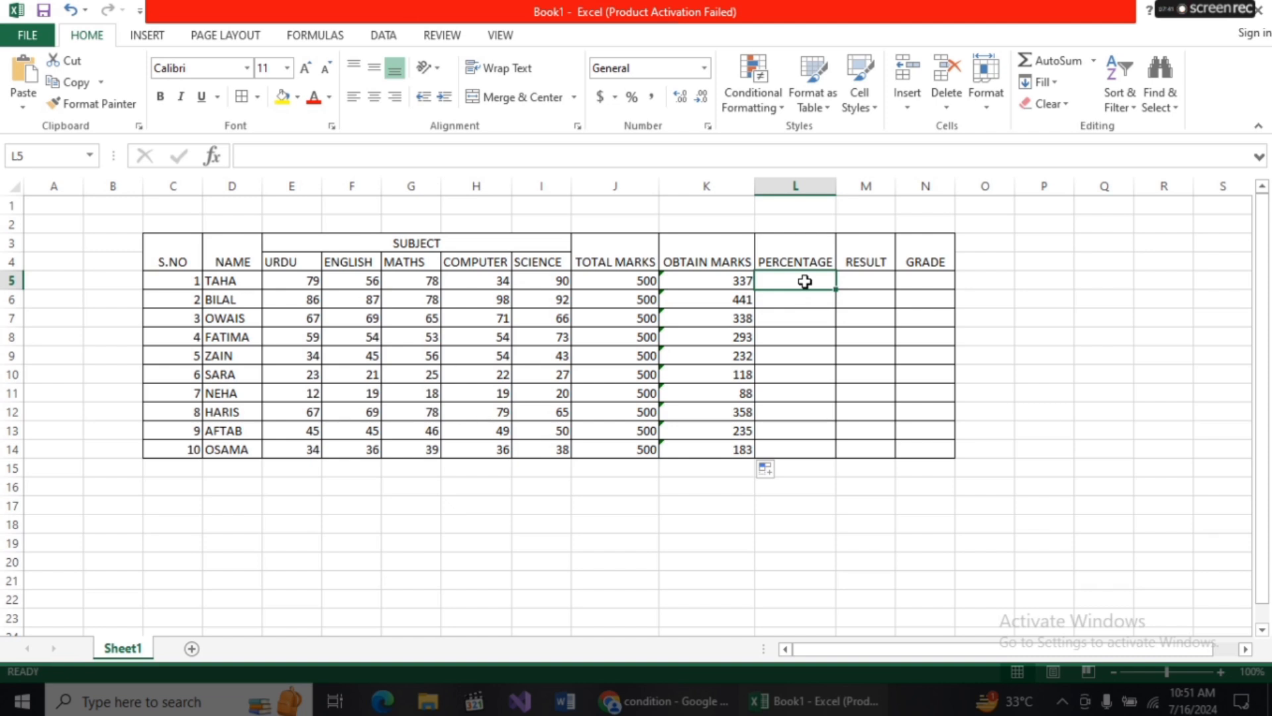
pyautogui.write('=')
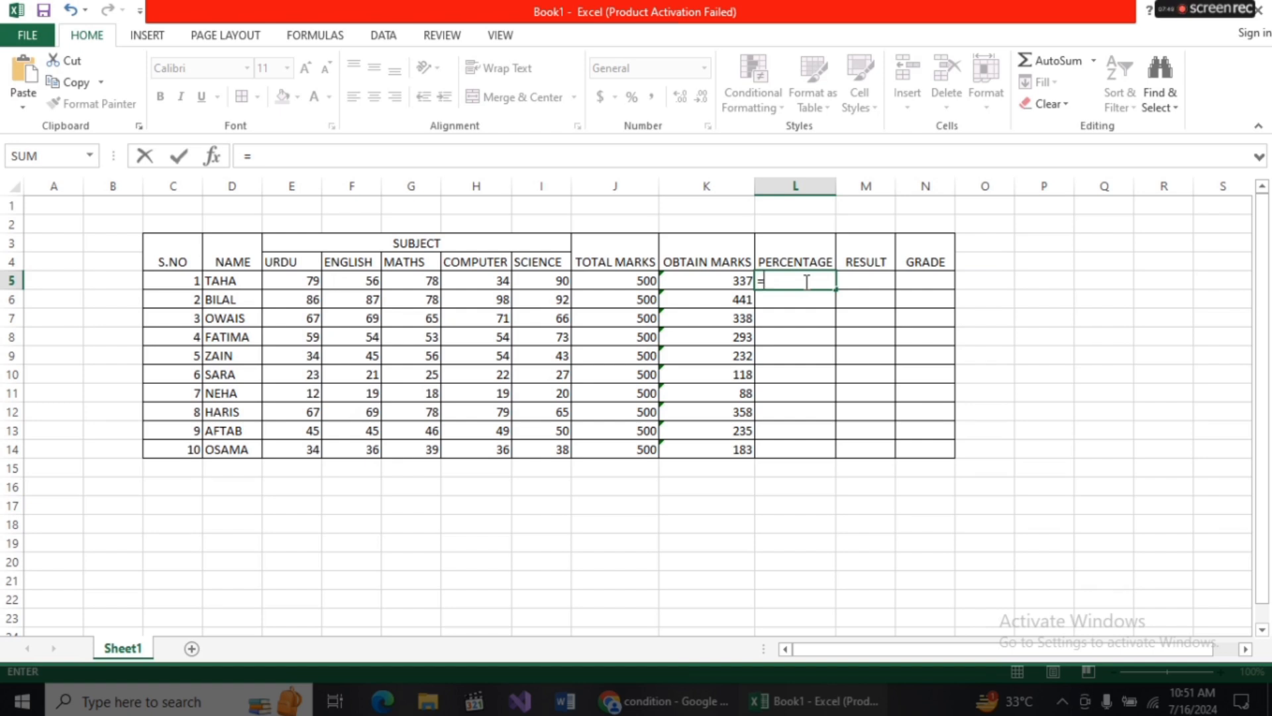
pyautogui.press('Left')
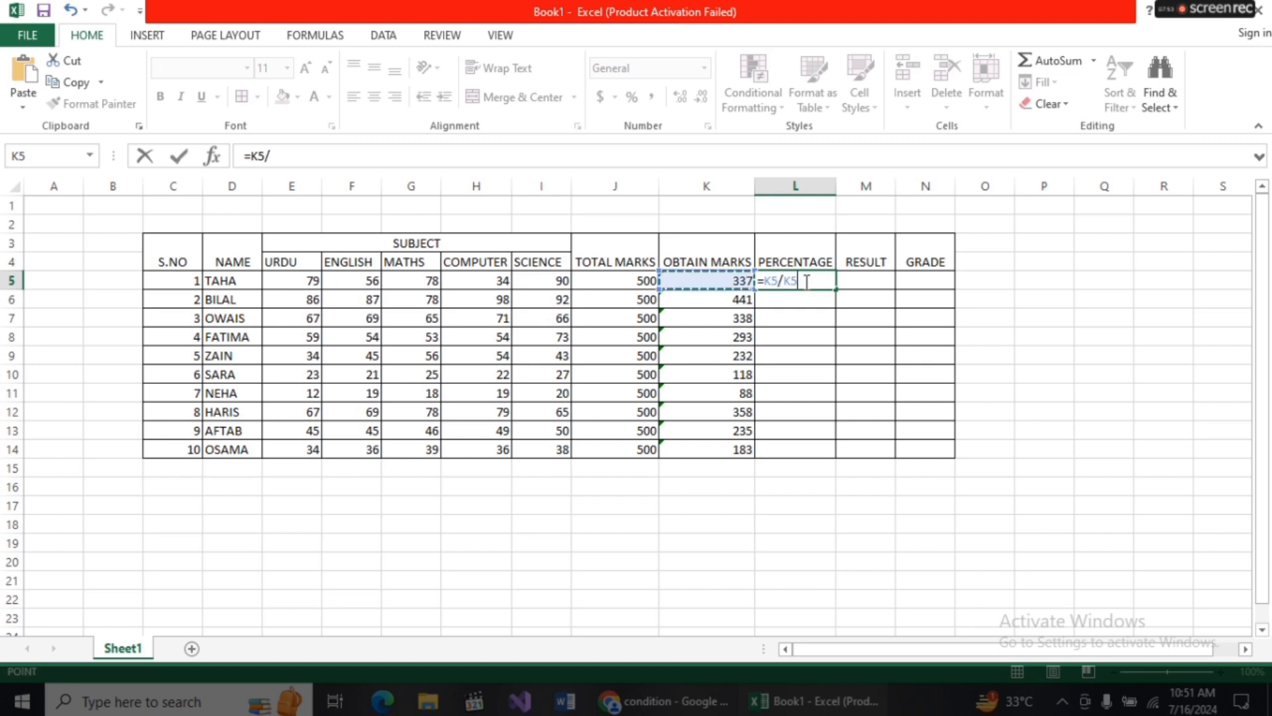
pyautogui.press('Left')
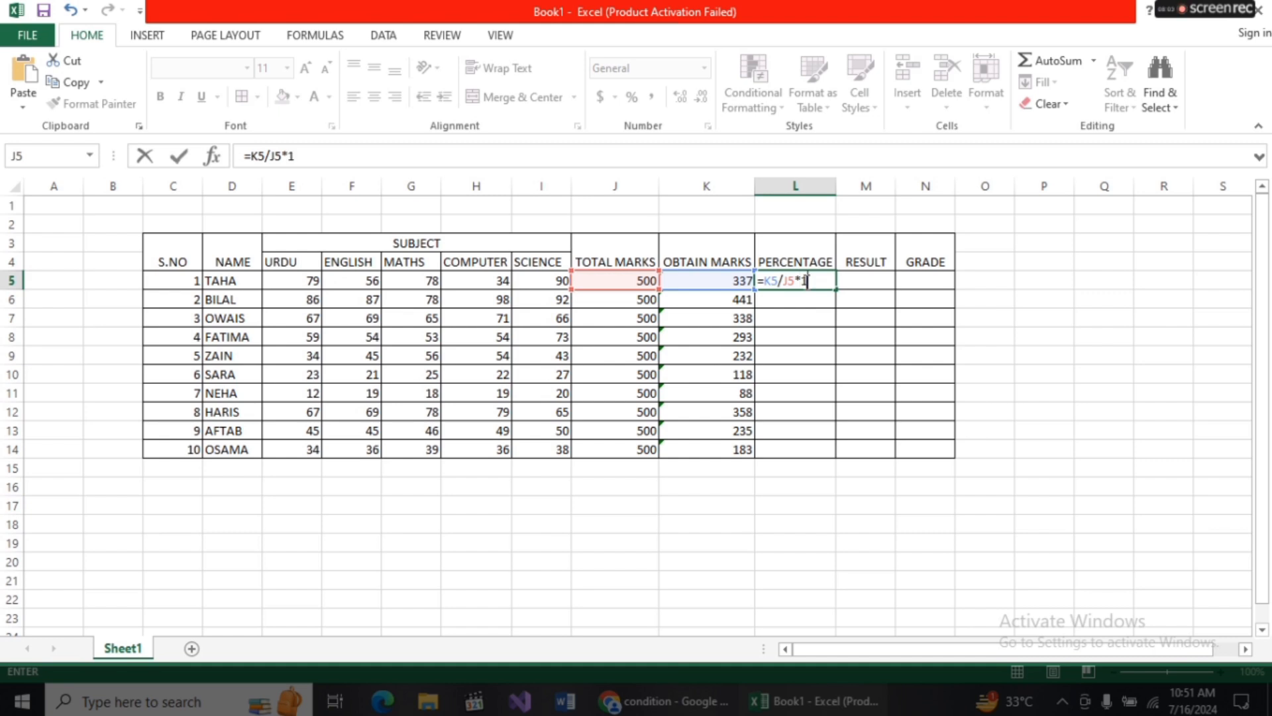
pyautogui.press('Return')
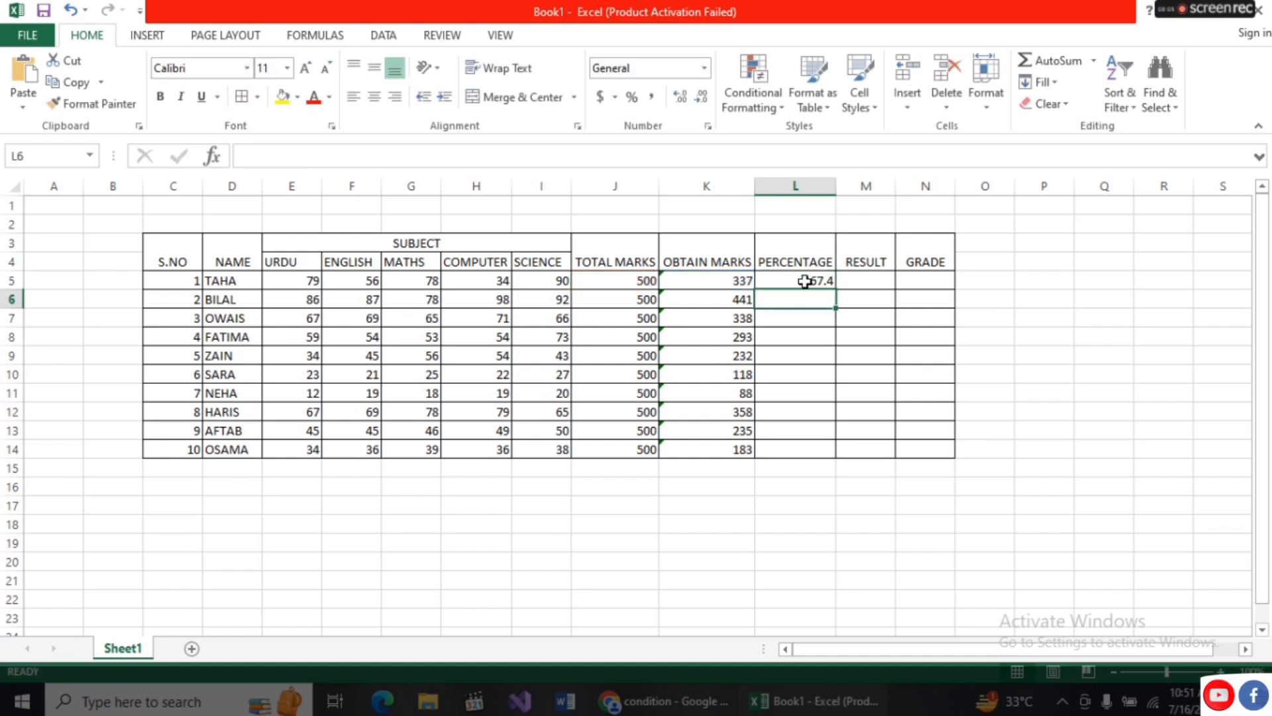
pyautogui.click(804, 281)
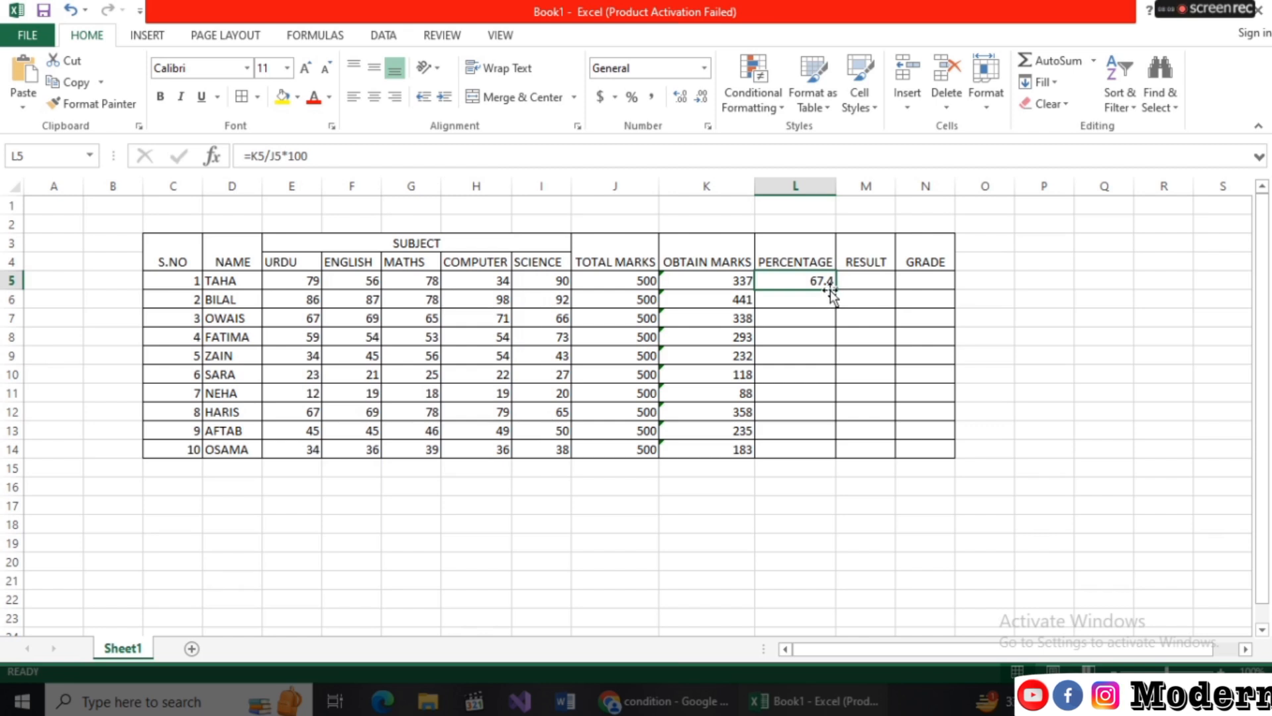
# - Fill the PERCENTAGE formula from L5 down to L14 for all ten students
pyautogui.moveTo(838, 288); pyautogui.dragTo(826, 446)
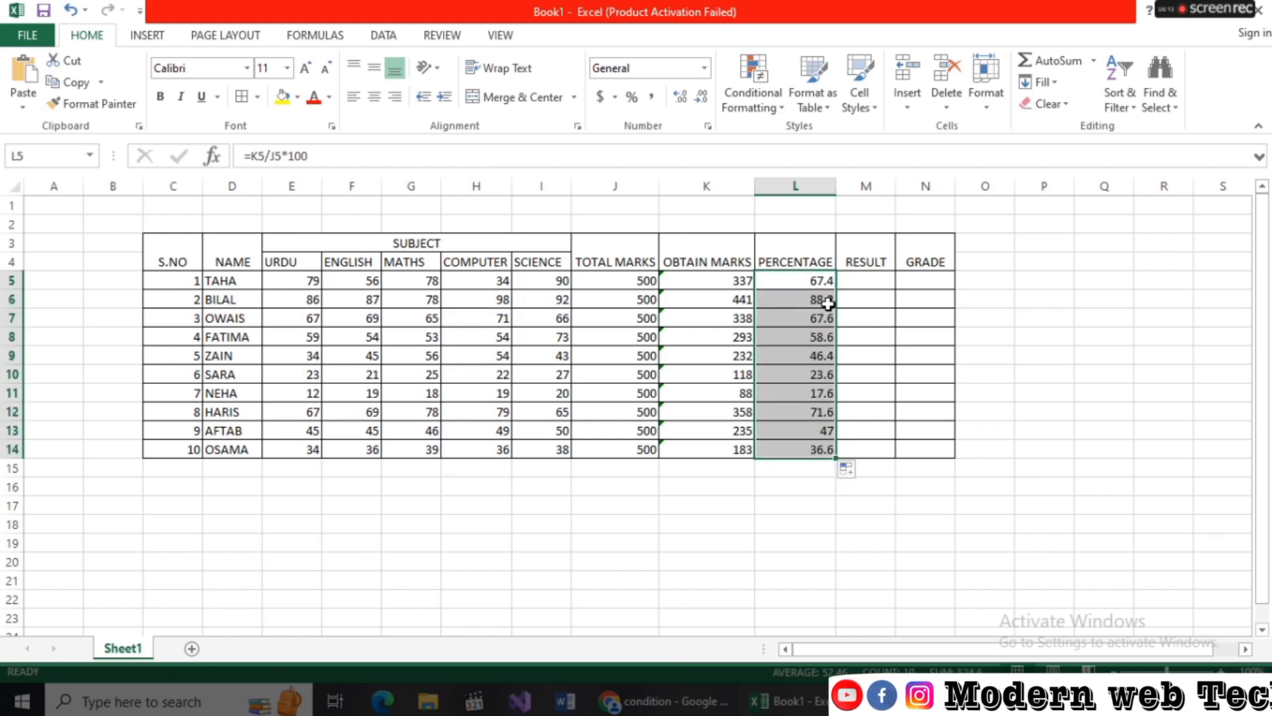
pyautogui.click(828, 303)
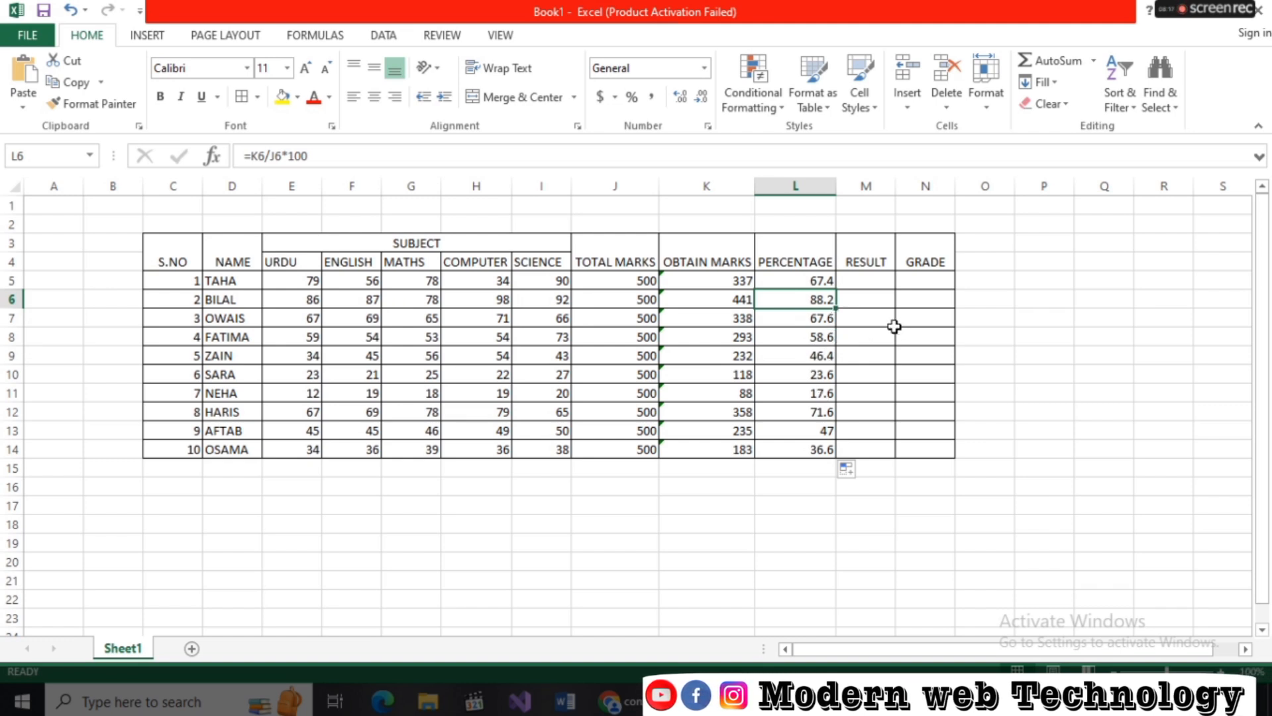
# - Enter the formula =IF(L5>=33,"PASS","FAIL") in M5 for the first student's RESULT
pyautogui.press('Right')
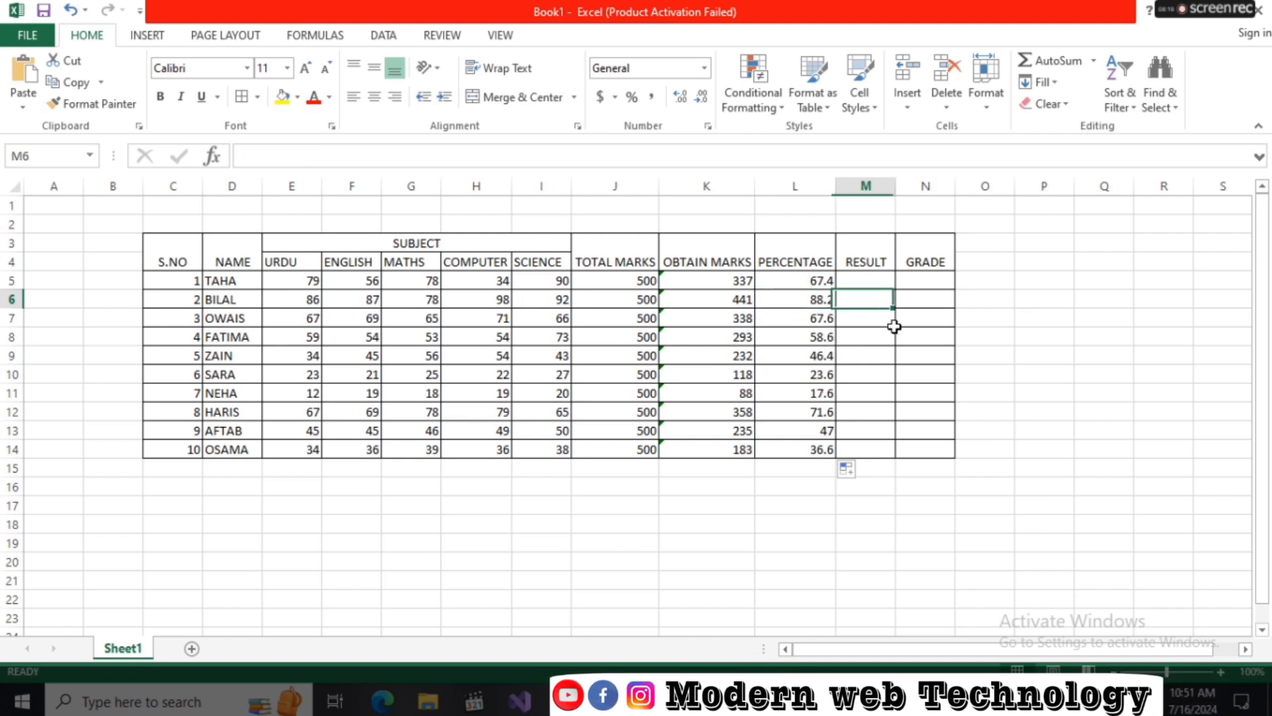
pyautogui.press('Up')
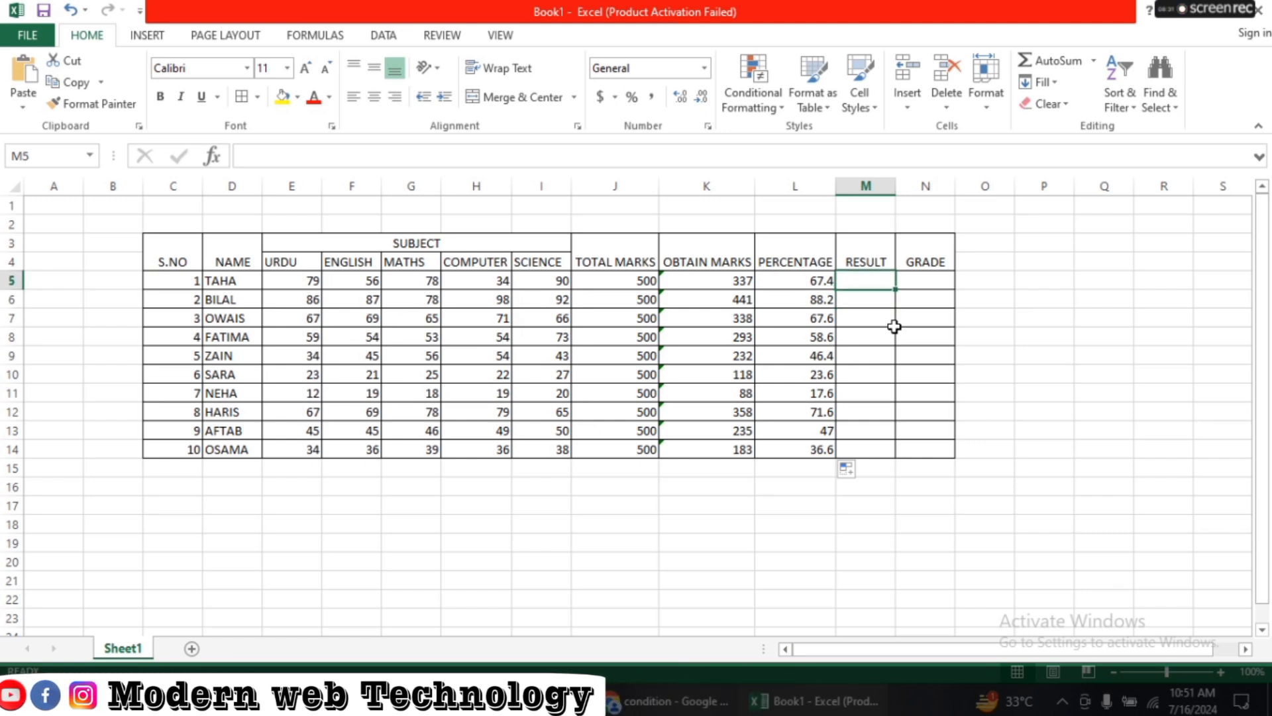
pyautogui.write('=IF')
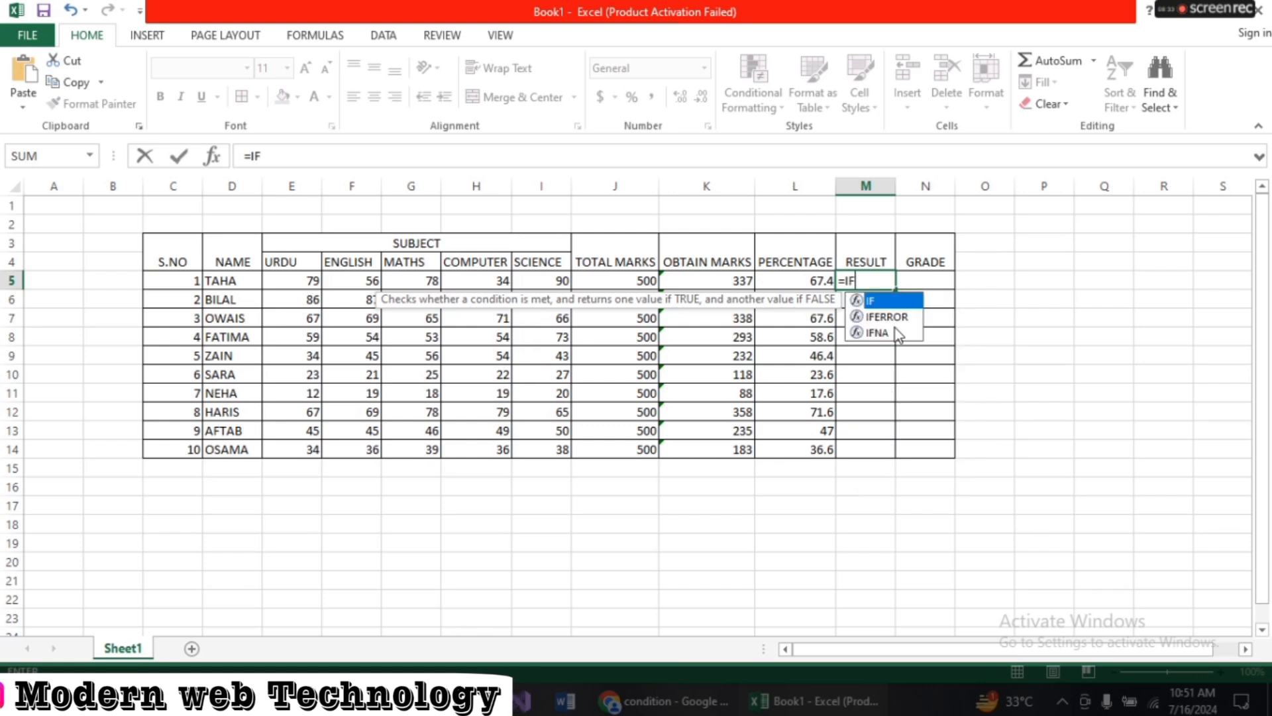
pyautogui.write('(')
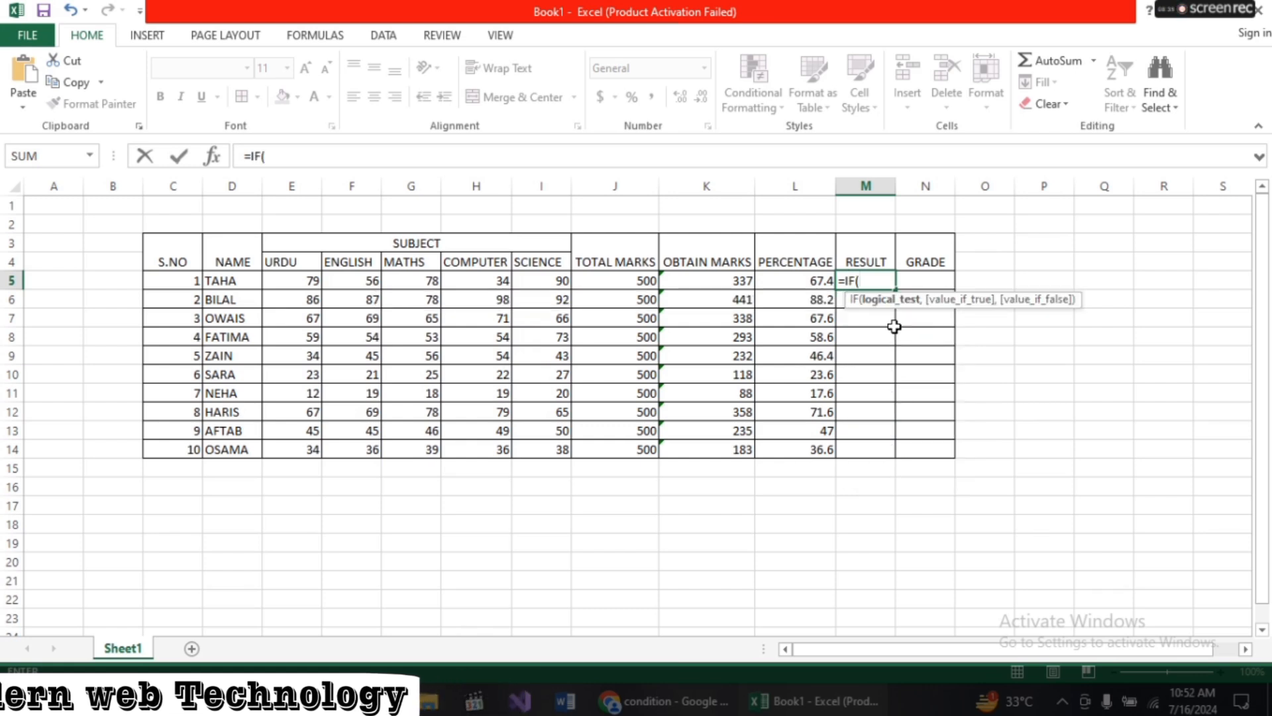
pyautogui.press('Left')
pyautogui.write('>=')
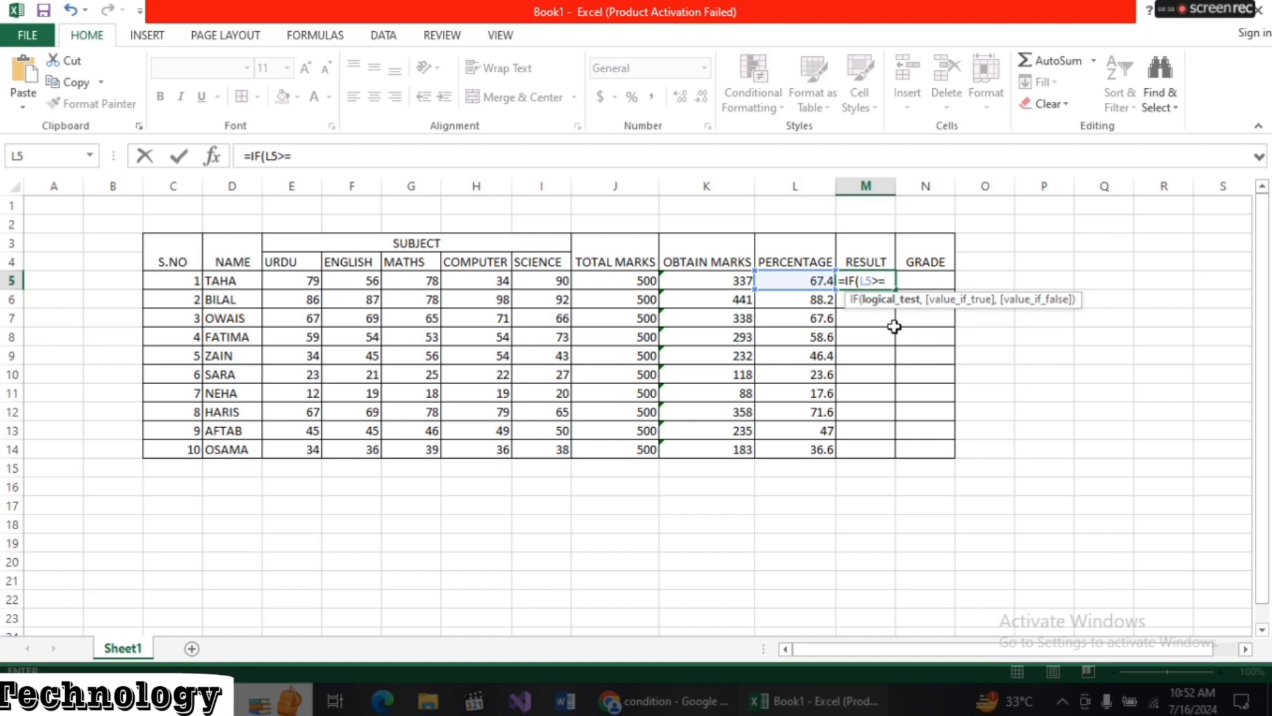
pyautogui.write('33,"PASS","FAIL')
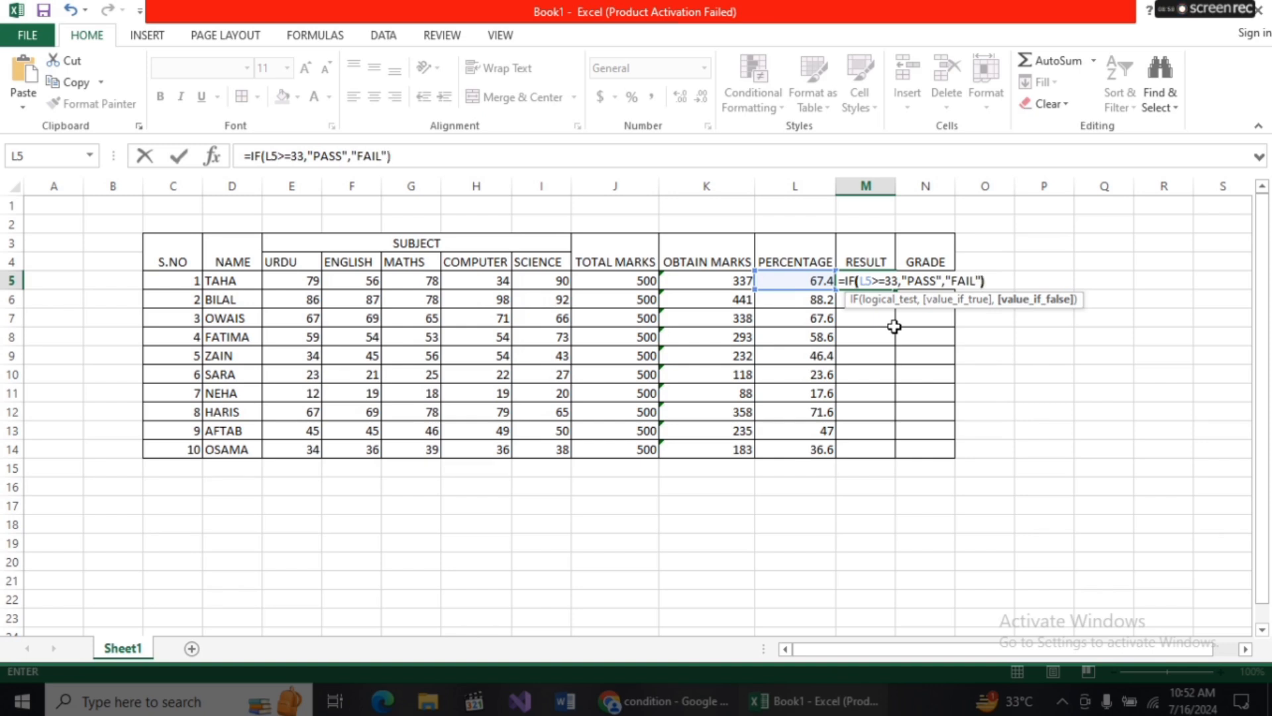
pyautogui.press('Return')
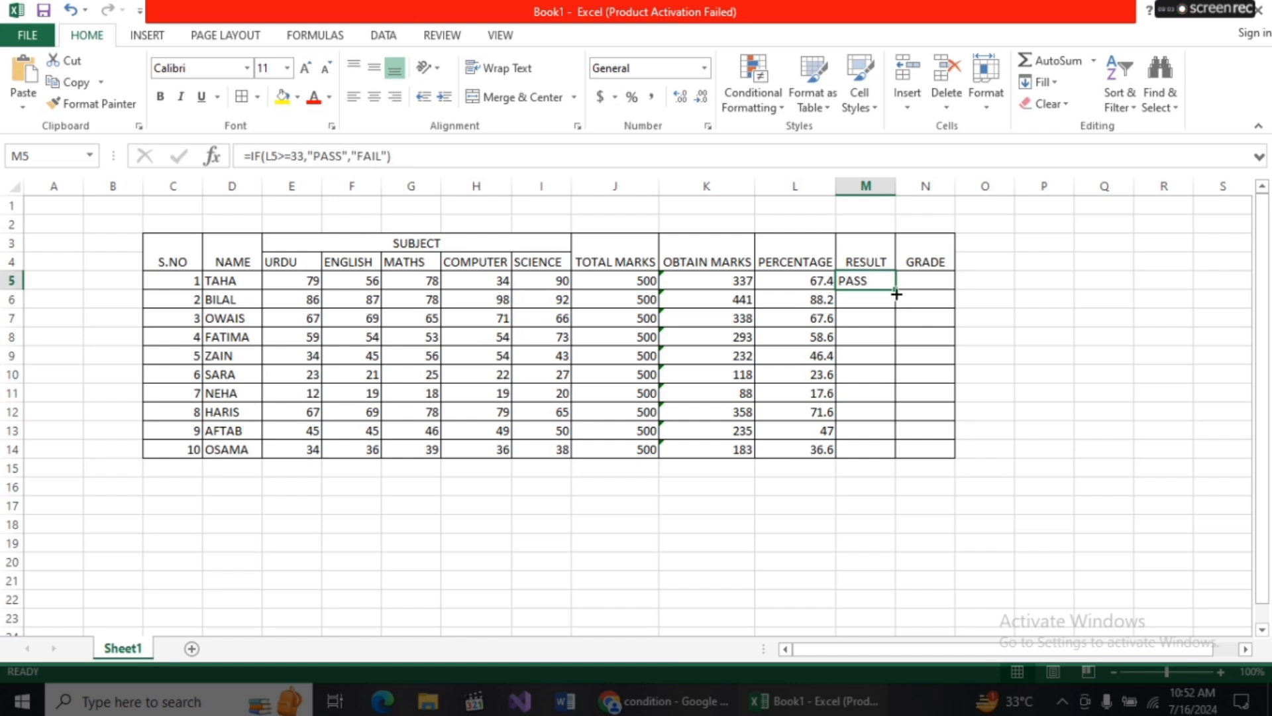
# - Fill the RESULT formula from M5 down to M14 for all ten students
pyautogui.moveTo(886, 452); pyautogui.dragTo(887, 454)
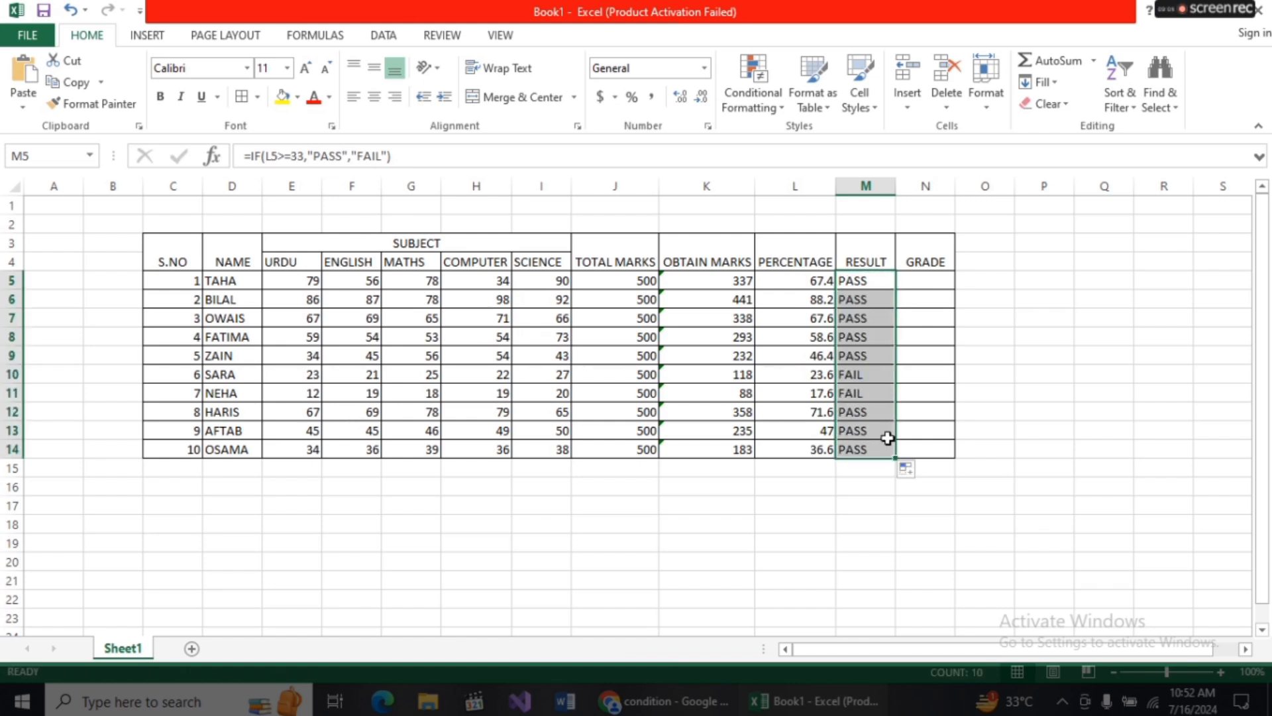
pyautogui.click(875, 375)
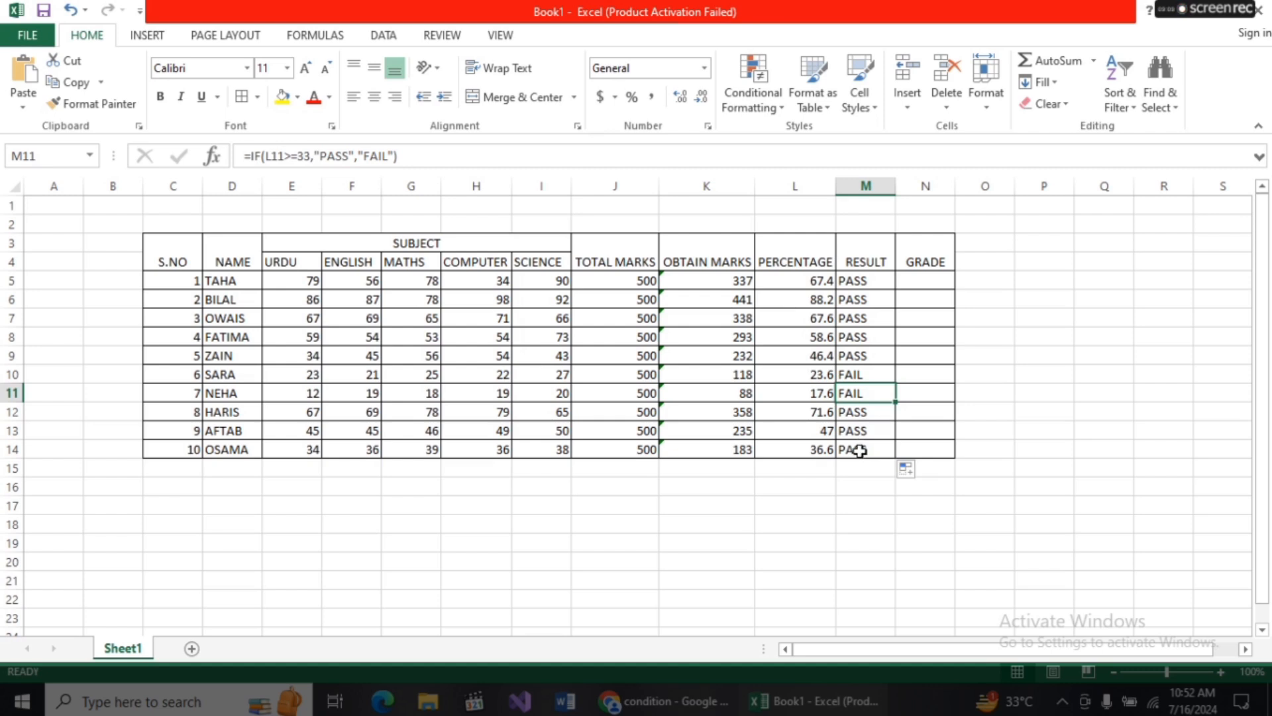
pyautogui.click(858, 358)
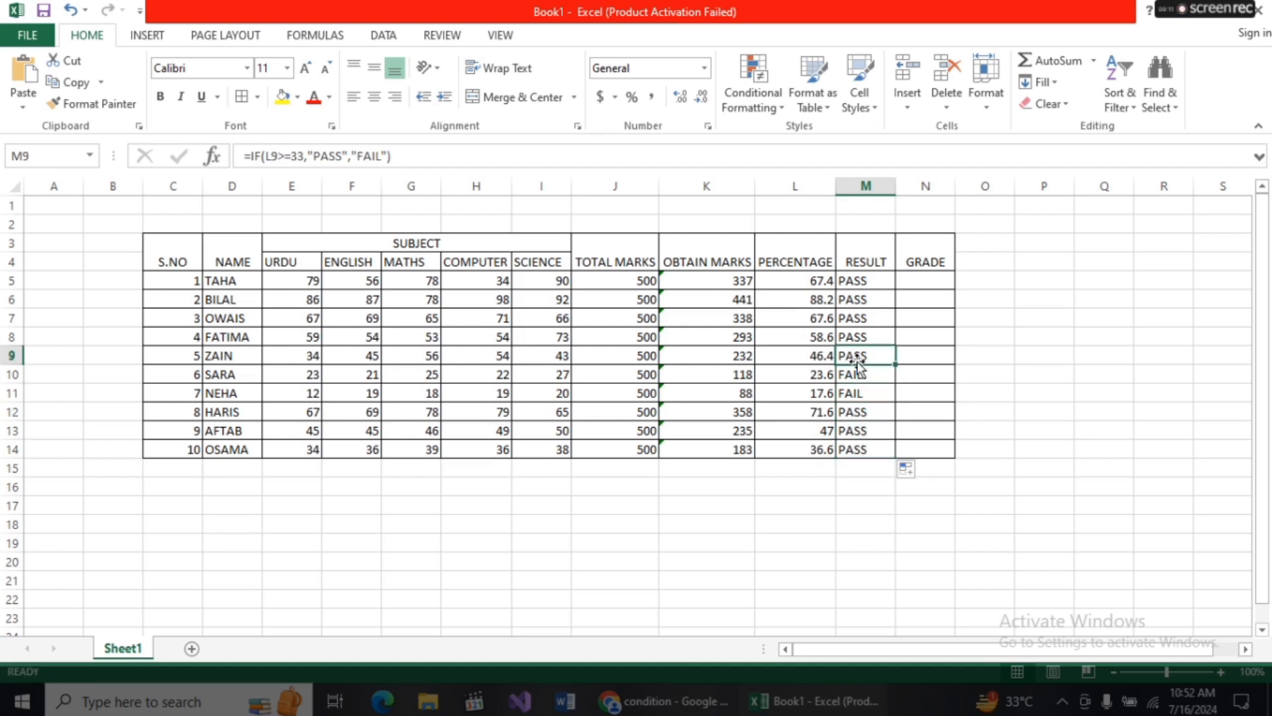
# - Start the first student's GRADE formula in N5 with =IF(L5>=80,"A+",
pyautogui.click(918, 281)
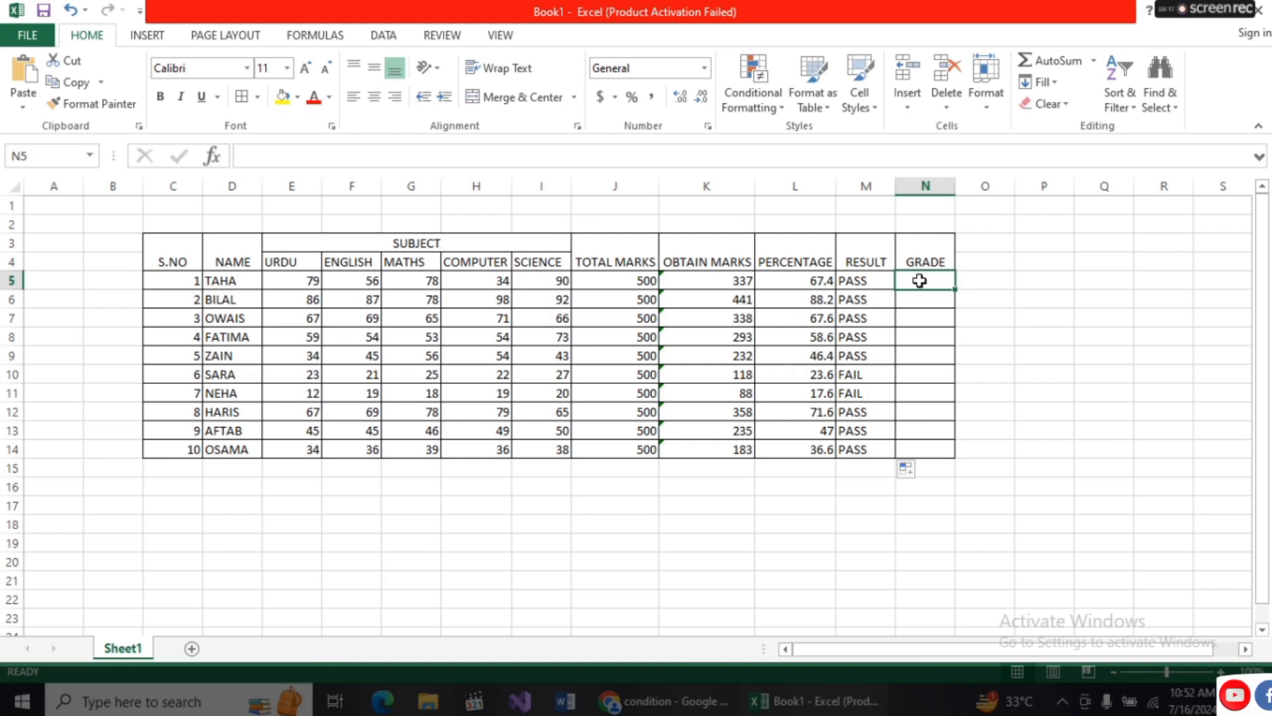
pyautogui.click(876, 283)
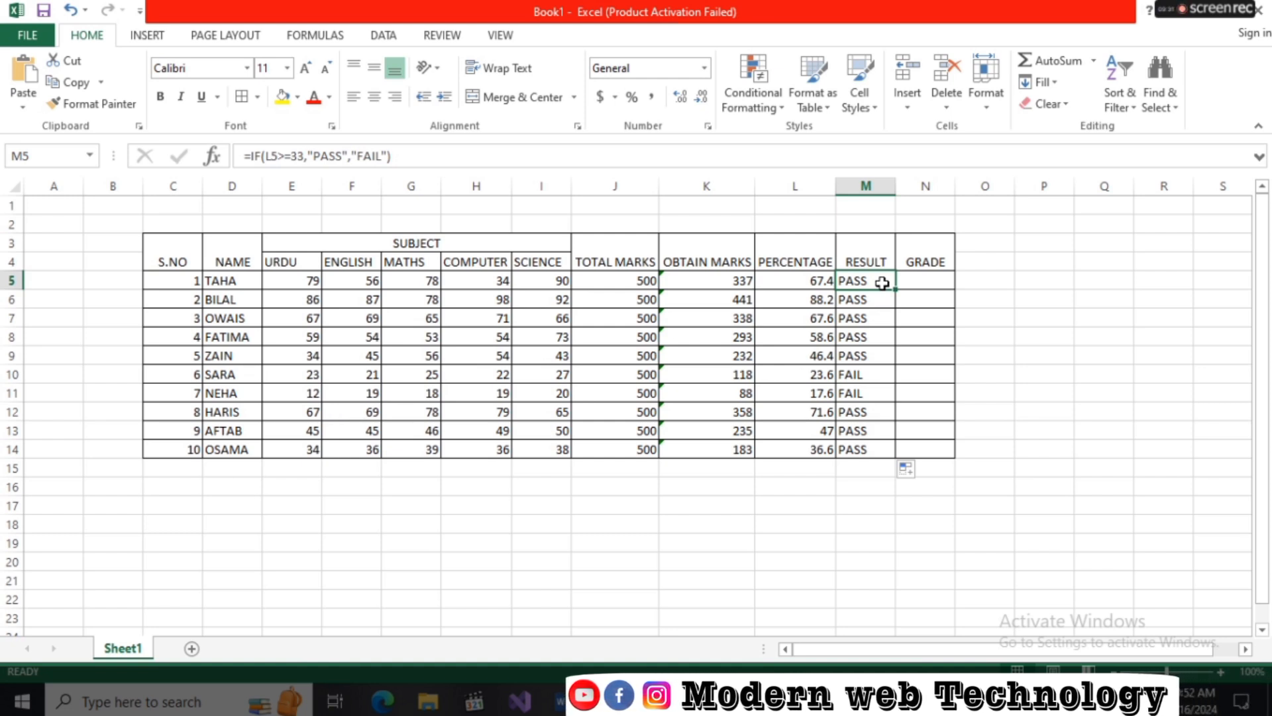
pyautogui.click(920, 280)
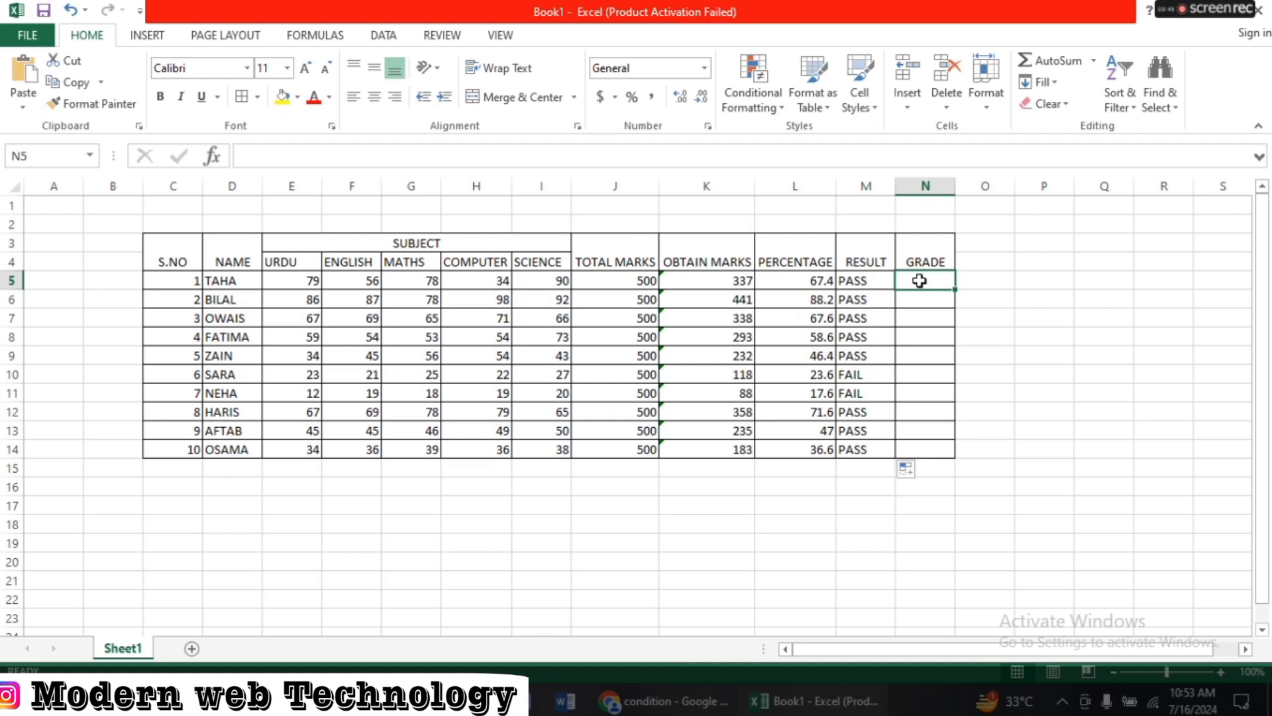
pyautogui.write('=')
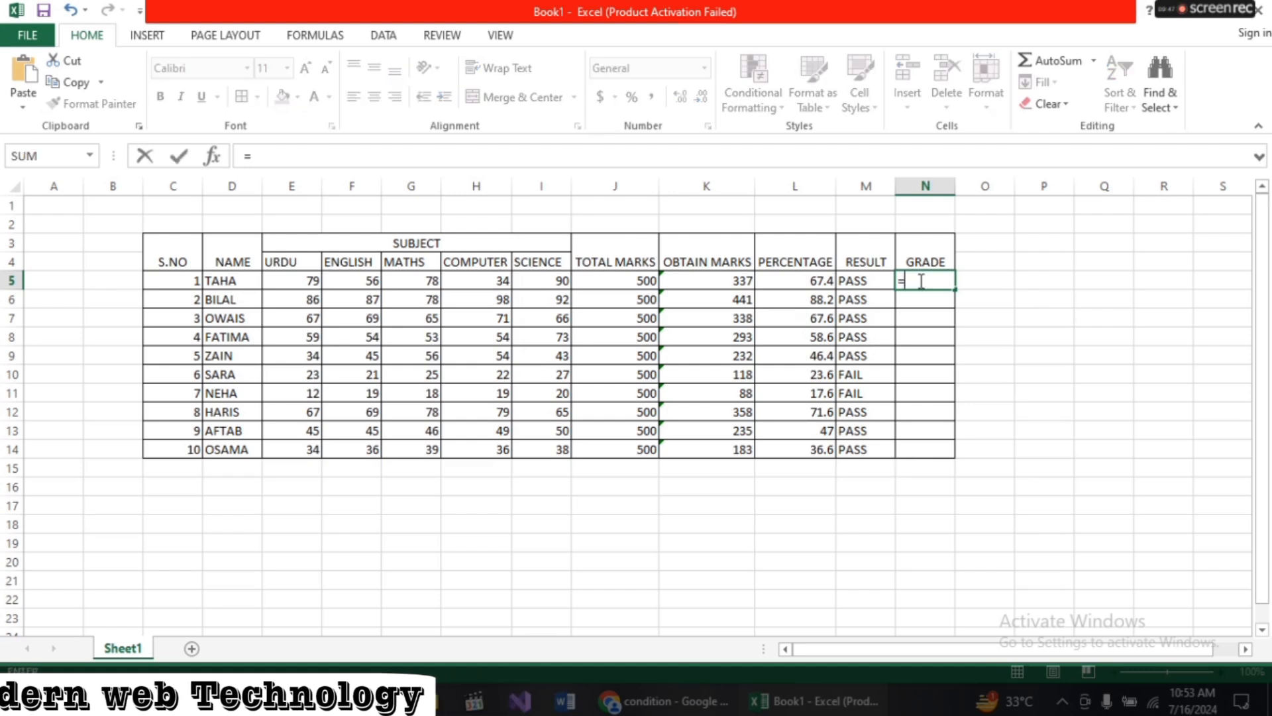
pyautogui.write('IF(')
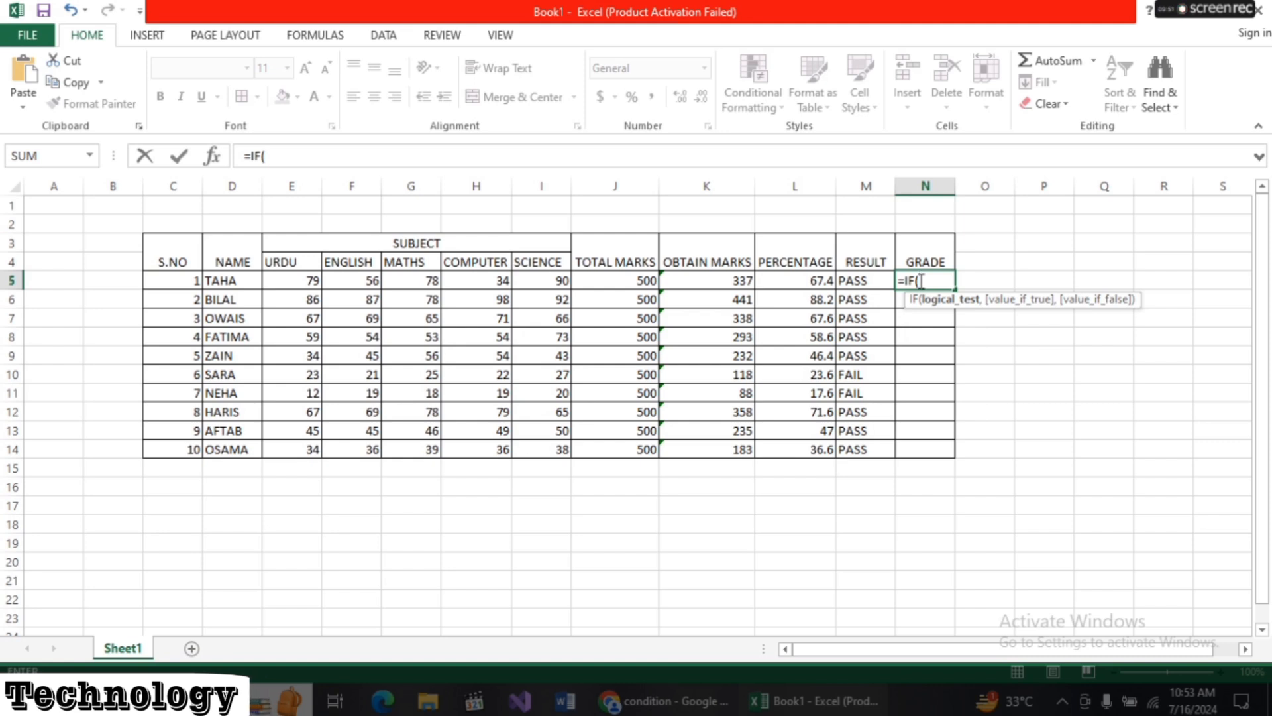
pyautogui.press('Left')
pyautogui.press('Left')
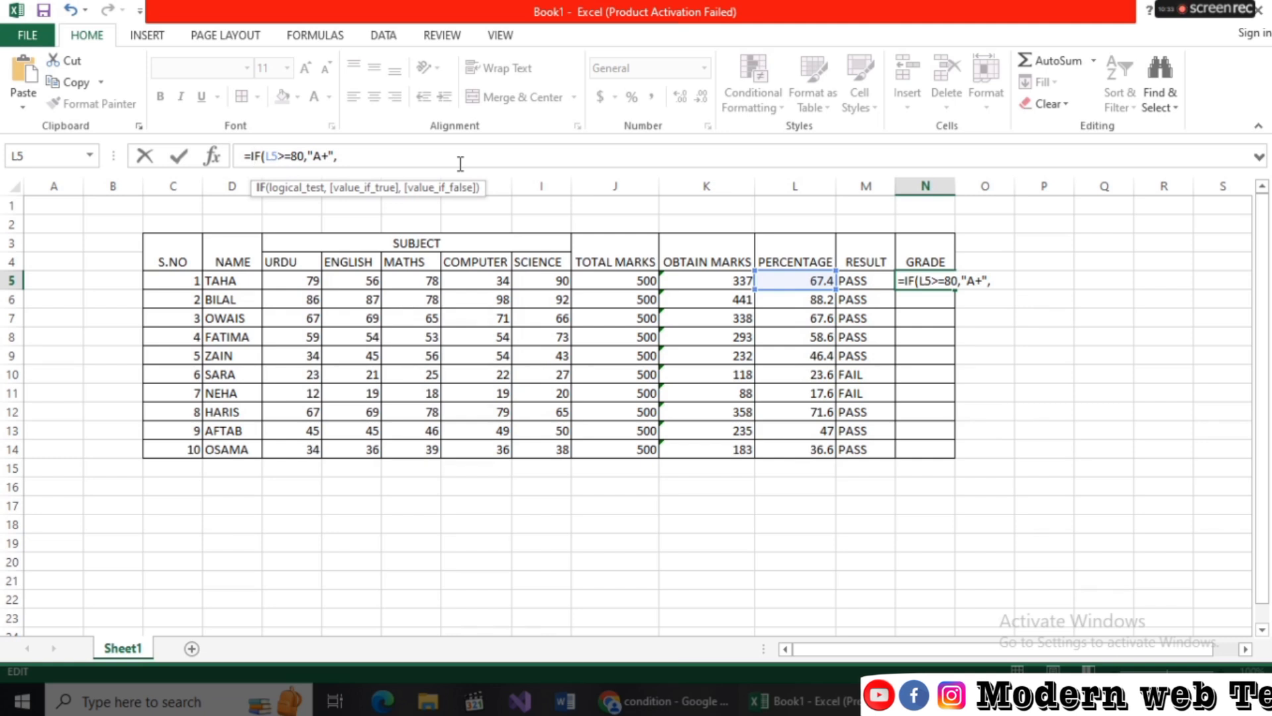
# - Append a copy of the condition IF(L5>=80,"A+", to the end of the unfinished GRADE formula in N5
pyautogui.click(391, 158)
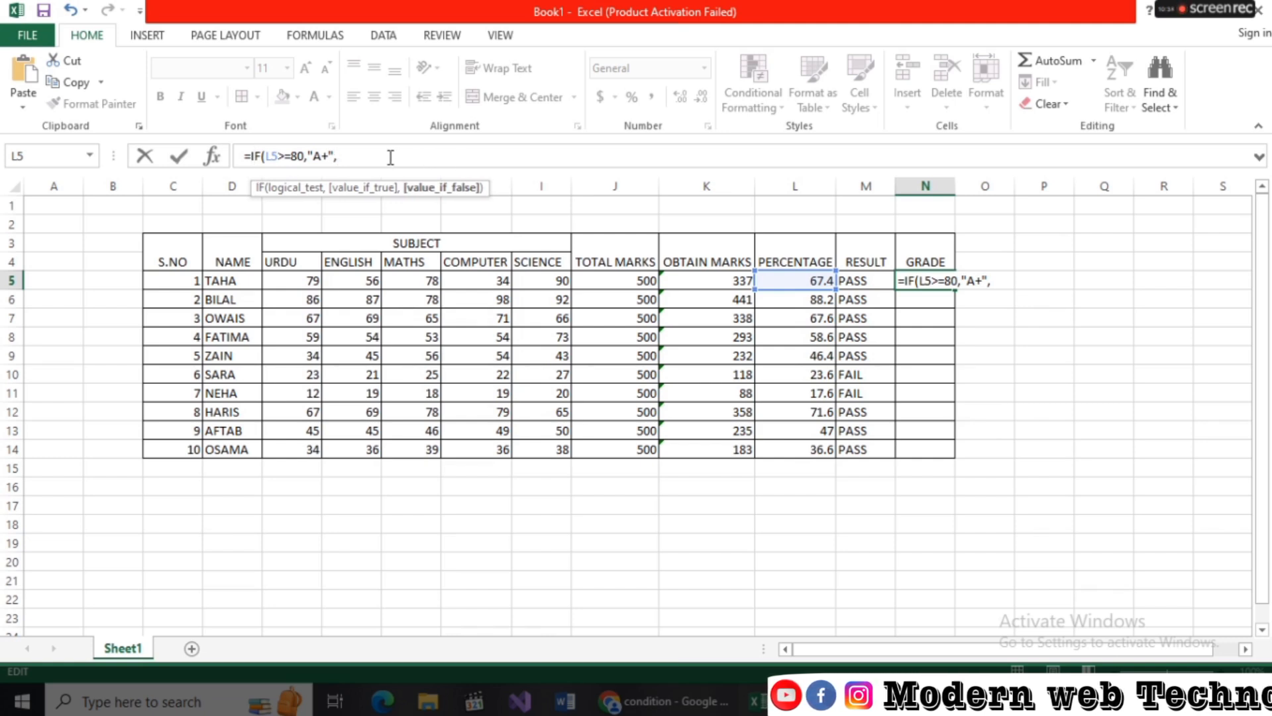
pyautogui.hotkey('ctrl', 'v')
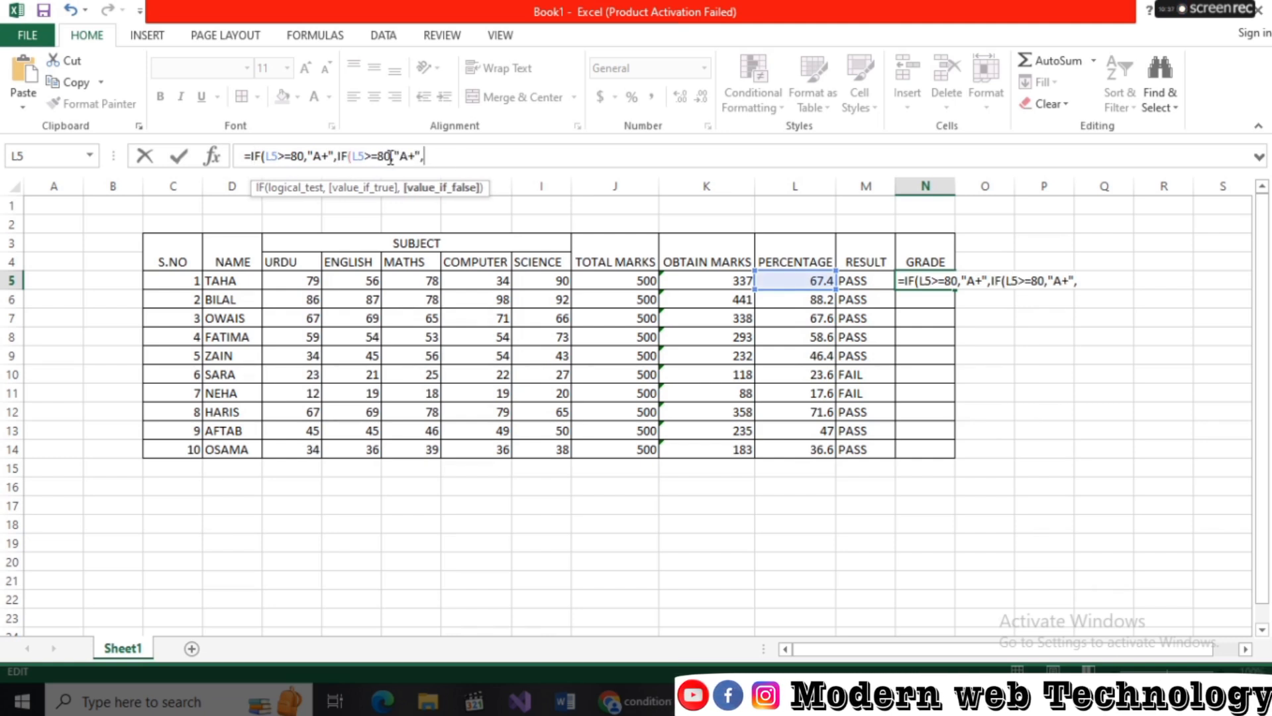
pyautogui.press('Left')
pyautogui.press('Left')
pyautogui.press('Left')
pyautogui.press('Left')
pyautogui.press('Left')
pyautogui.press('Left')
pyautogui.press('Left')
pyautogui.press('Left')
pyautogui.press('Left')
pyautogui.press('Left')
pyautogui.press('Left')
pyautogui.press('Left')
pyautogui.press('Left')
pyautogui.press('Left')
pyautogui.press('Left')
pyautogui.press('Left')
pyautogui.press('Left')
pyautogui.press('Left')
pyautogui.press('Left')
pyautogui.press('Left')
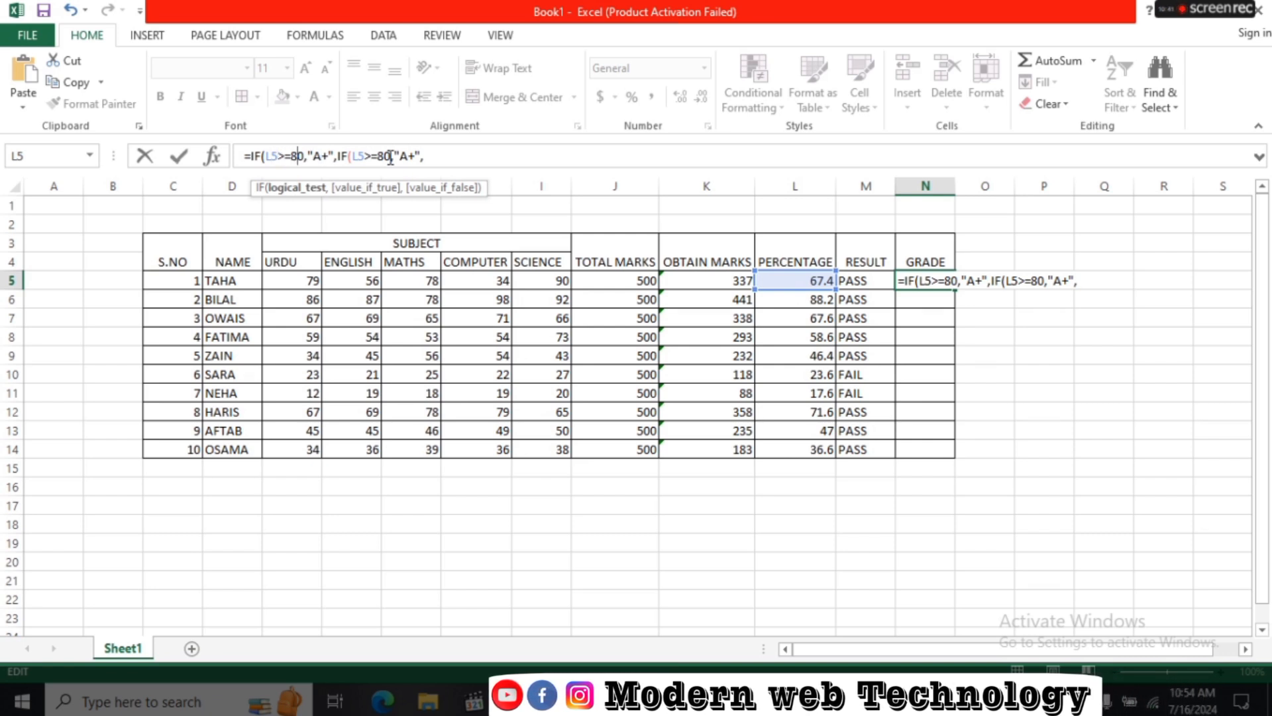
pyautogui.press('Right')
pyautogui.press('Right')
pyautogui.press('Right')
pyautogui.press('Right')
pyautogui.press('Right')
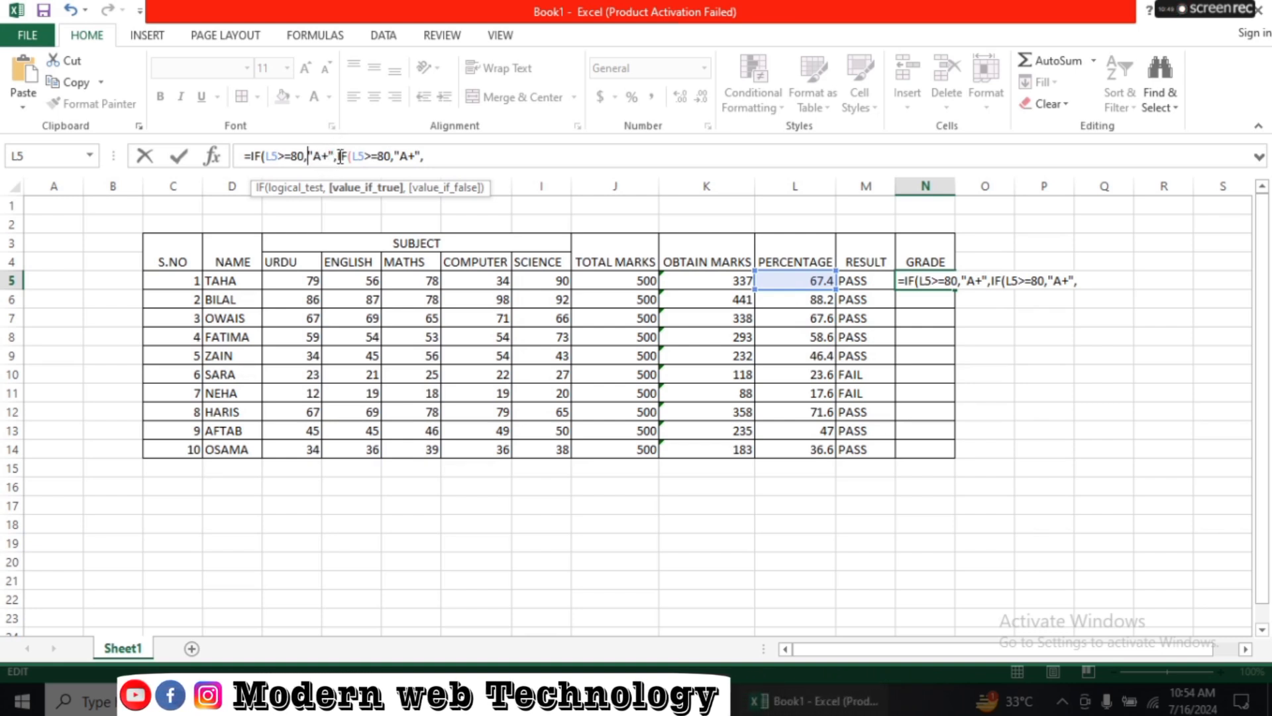
# - Change the second condition of the GRADE formula to IF(L5>=70,"A",
pyautogui.click(384, 156)
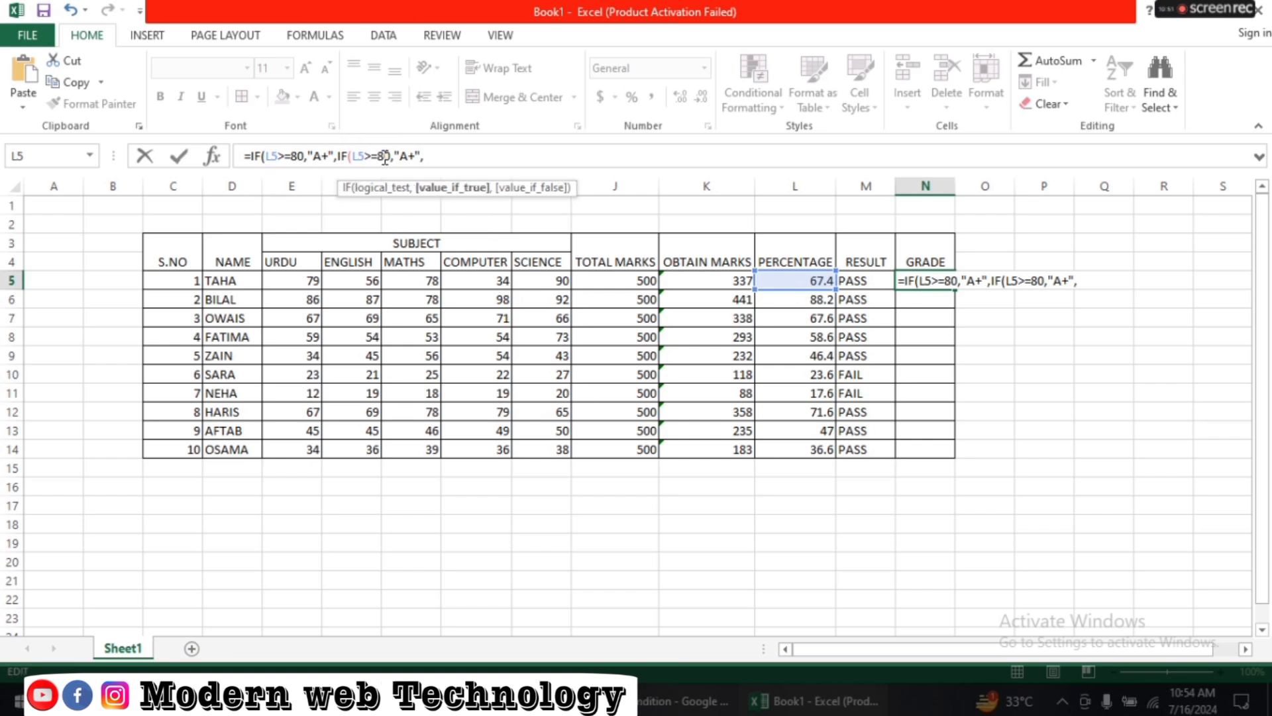
pyautogui.press('BackSpace')
pyautogui.write('7')
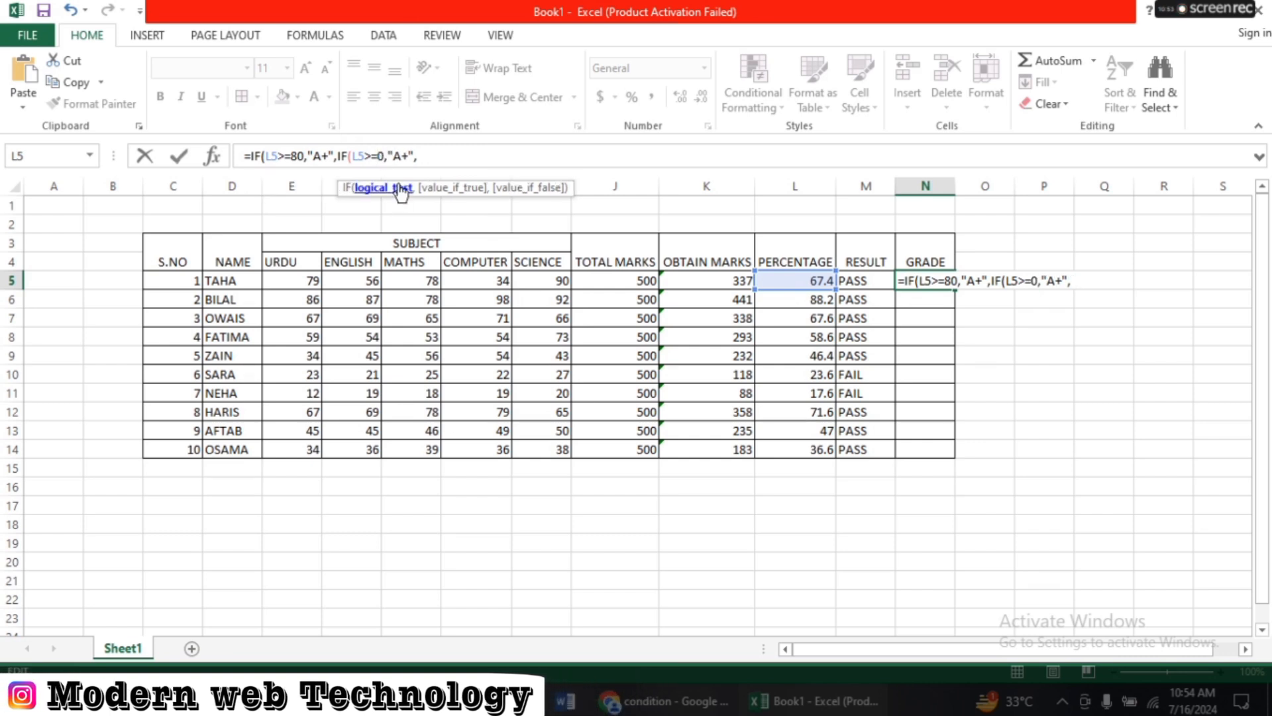
pyautogui.press('Right')
pyautogui.press('Right')
pyautogui.press('Right')
pyautogui.press('Right')
pyautogui.press('Right')
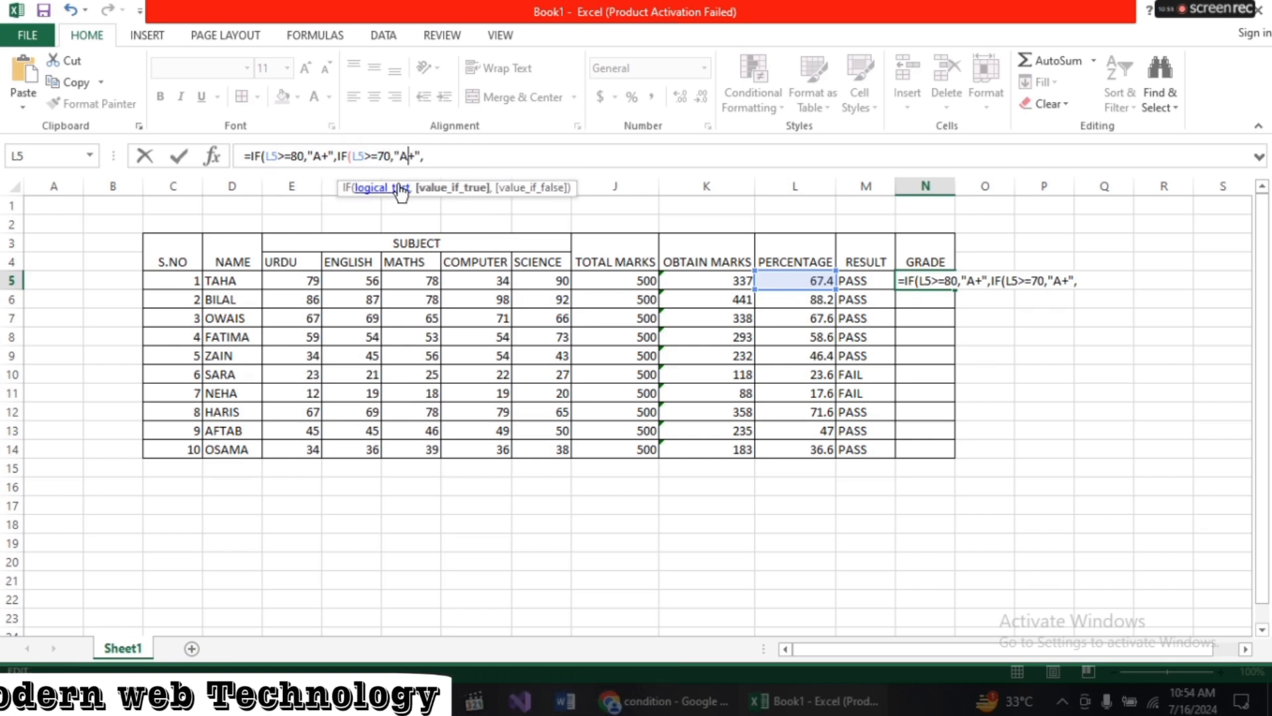
pyautogui.press('BackSpace')
pyautogui.press('Right')
pyautogui.press('Right')
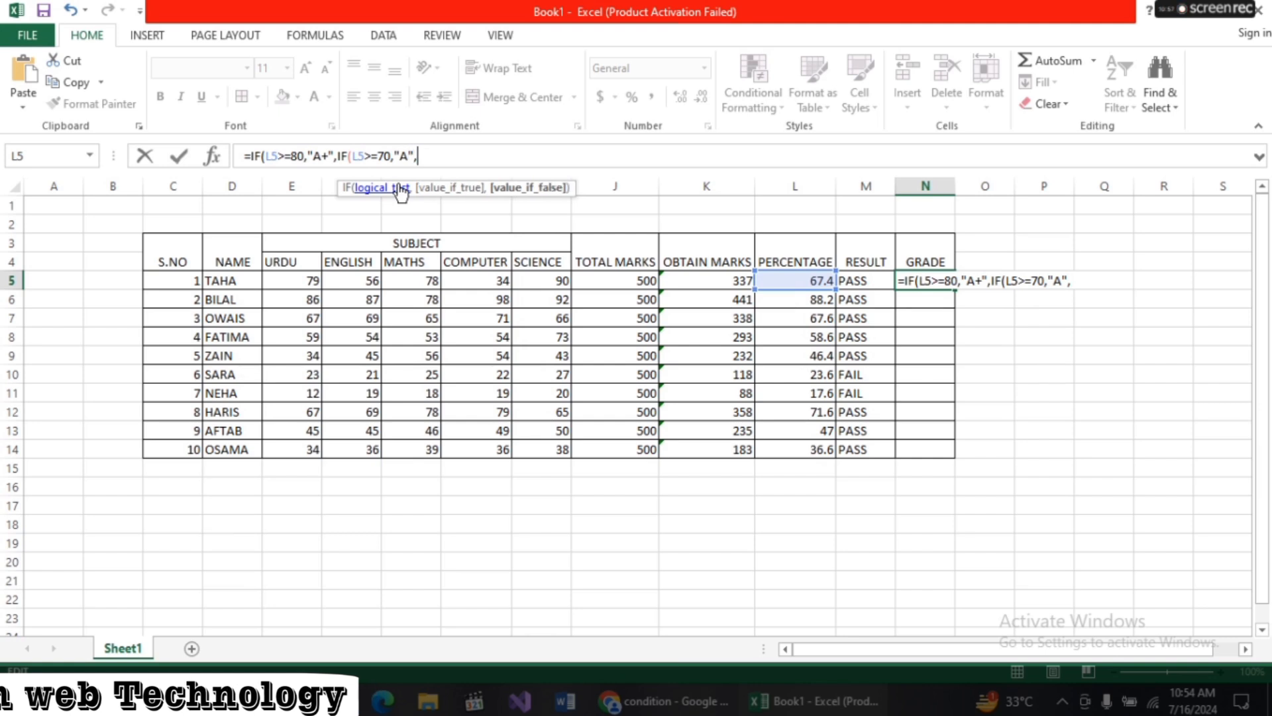
# - Extend the GRADE formula with nested IF conditions for L5>=60 "B", L5>=50 "C", L5>=40 "D" and L5>=33 "E"
pyautogui.hotkey('ctrl', 'v')
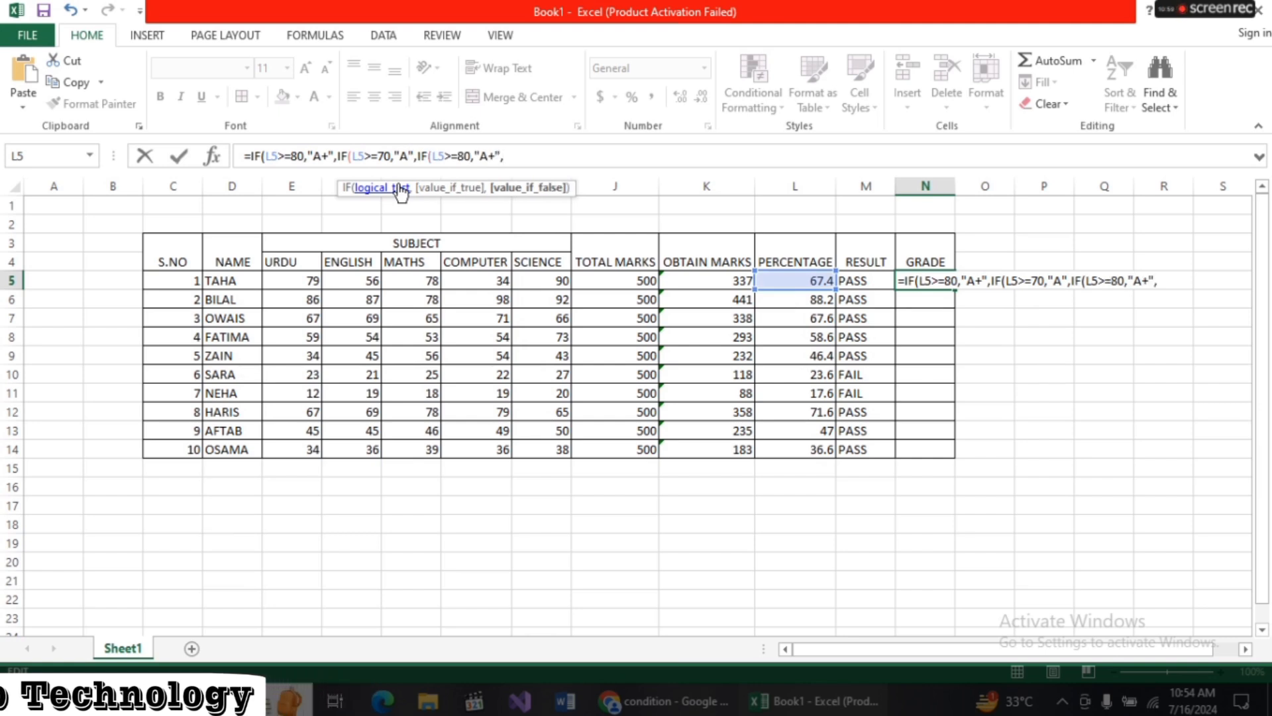
pyautogui.press('Left')
pyautogui.press('Left')
pyautogui.press('Left')
pyautogui.press('Left')
pyautogui.press('Left')
pyautogui.press('Left')
pyautogui.press('Left')
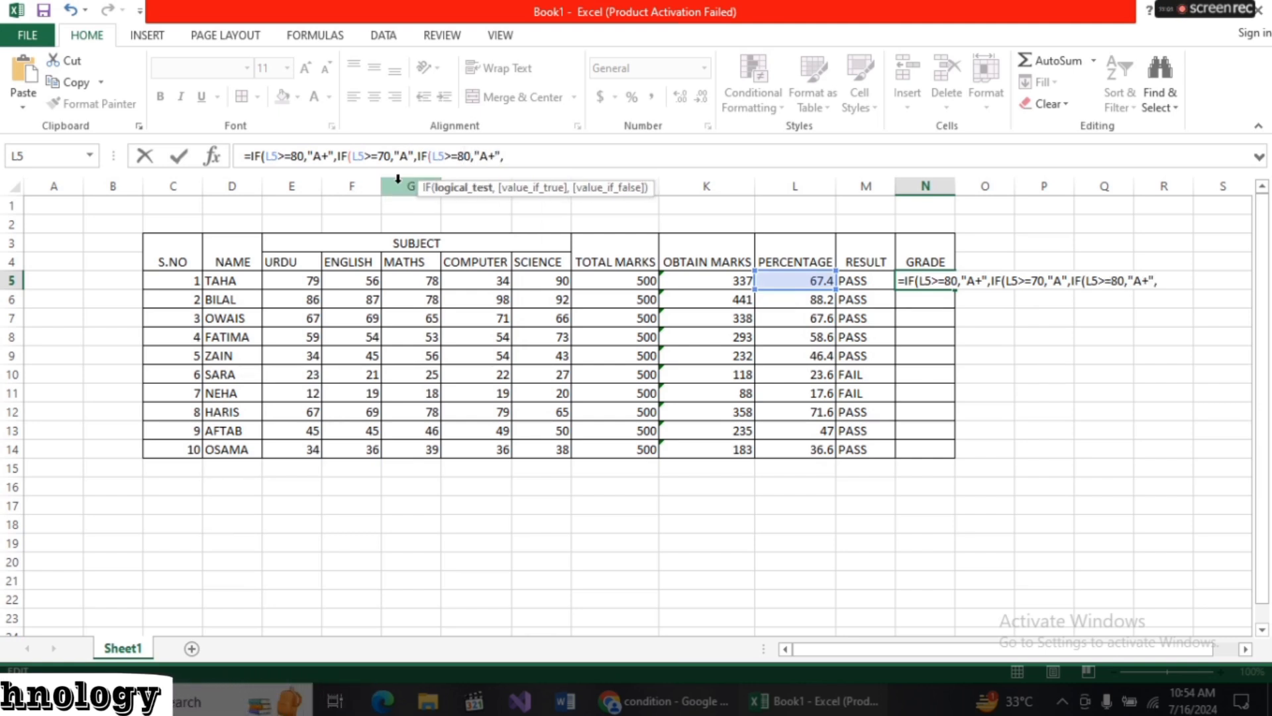
pyautogui.press('BackSpace')
pyautogui.write('6')
pyautogui.press('Right')
pyautogui.press('Right')
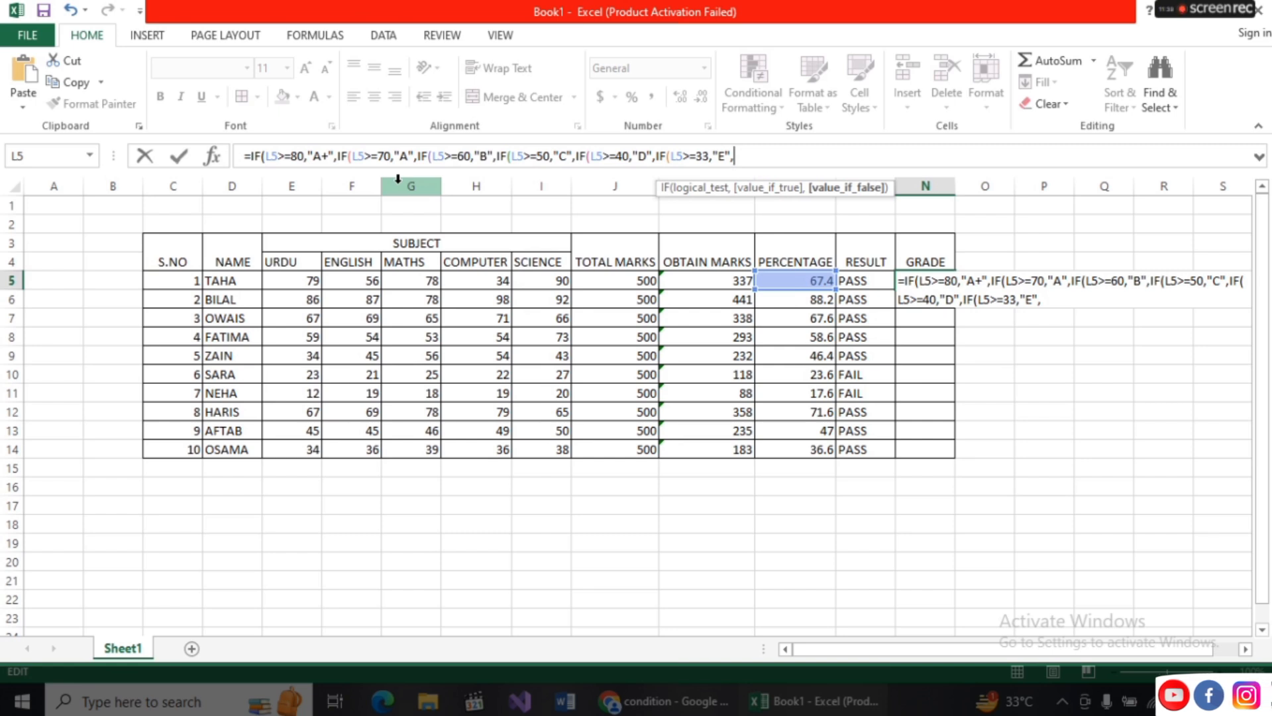
# - Append another copy of the IF condition to the GRADE formula in N5 and change its test to L5<33
pyautogui.hotkey('ctrl', 'v')
pyautogui.press('Left')
pyautogui.press('Left')
pyautogui.press('Left')
pyautogui.press('Left')
pyautogui.press('Left')
pyautogui.press('Left')
pyautogui.press('Left')
pyautogui.press('Left')
pyautogui.press('Left')
pyautogui.press('Left')
pyautogui.press('Left')
pyautogui.press('Left')
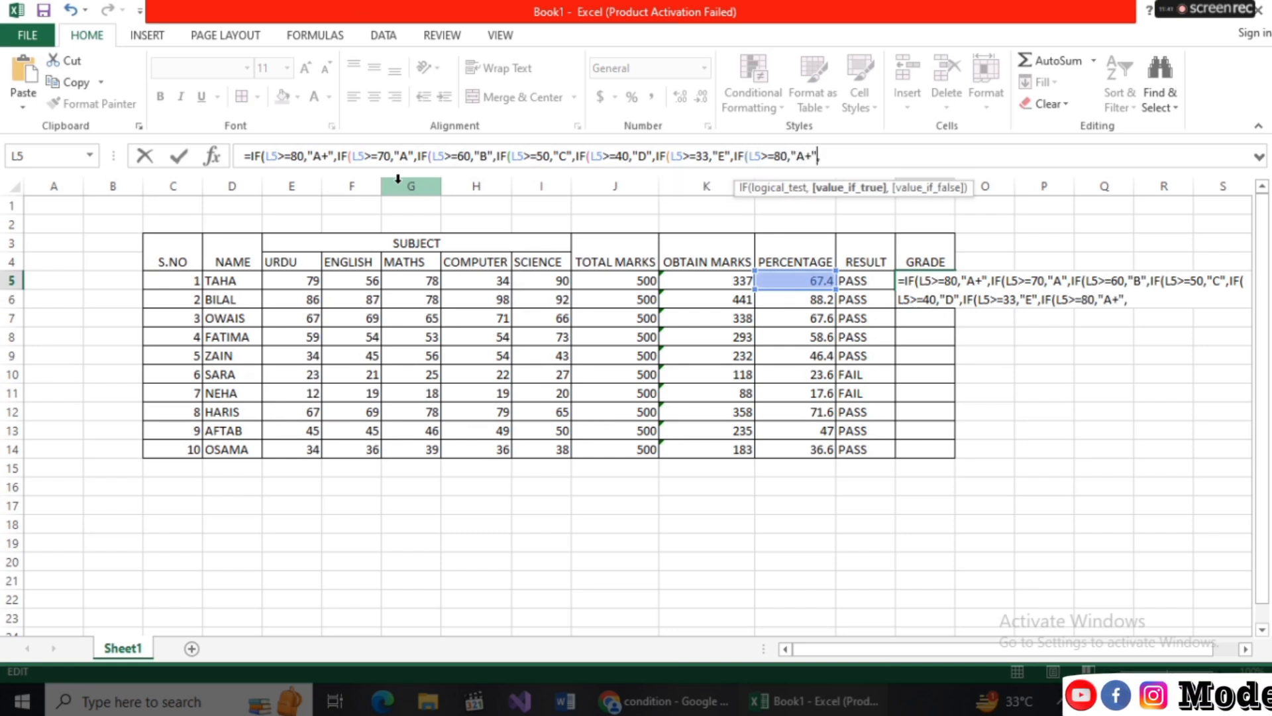
pyautogui.press('Right')
pyautogui.press('Right')
pyautogui.press('Right')
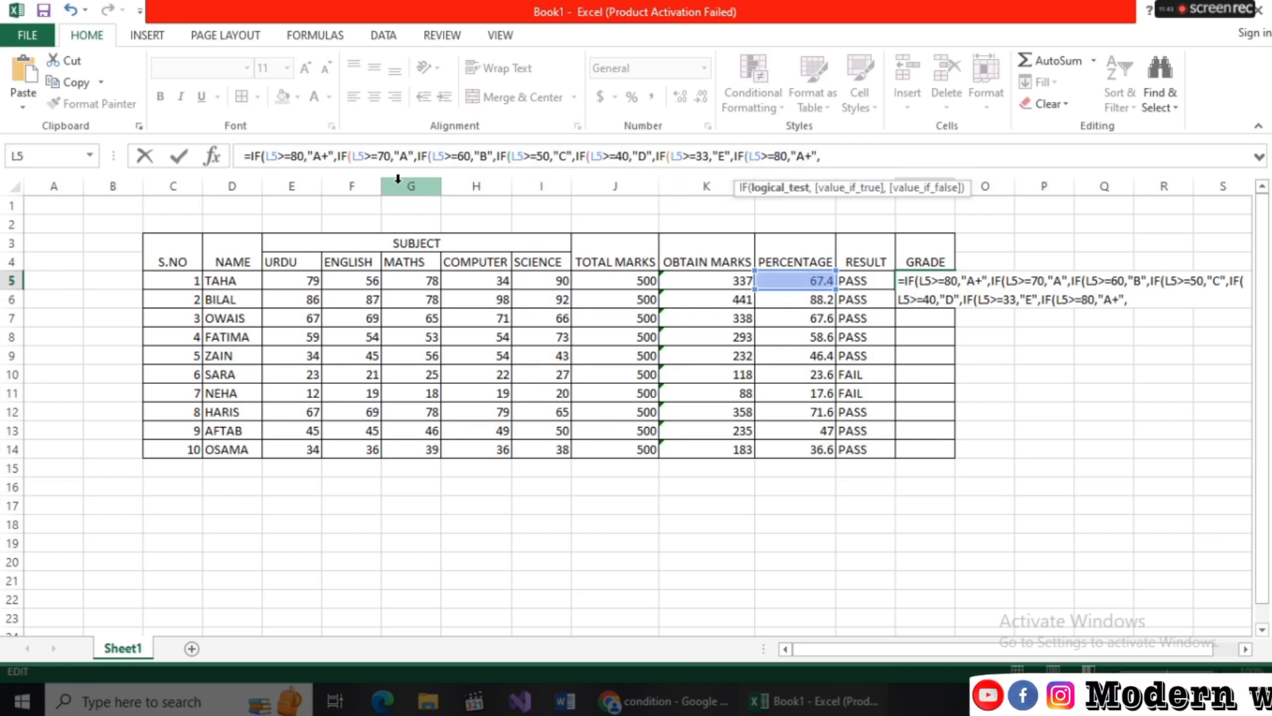
pyautogui.press('BackSpace')
pyautogui.press('BackSpace')
pyautogui.write('<')
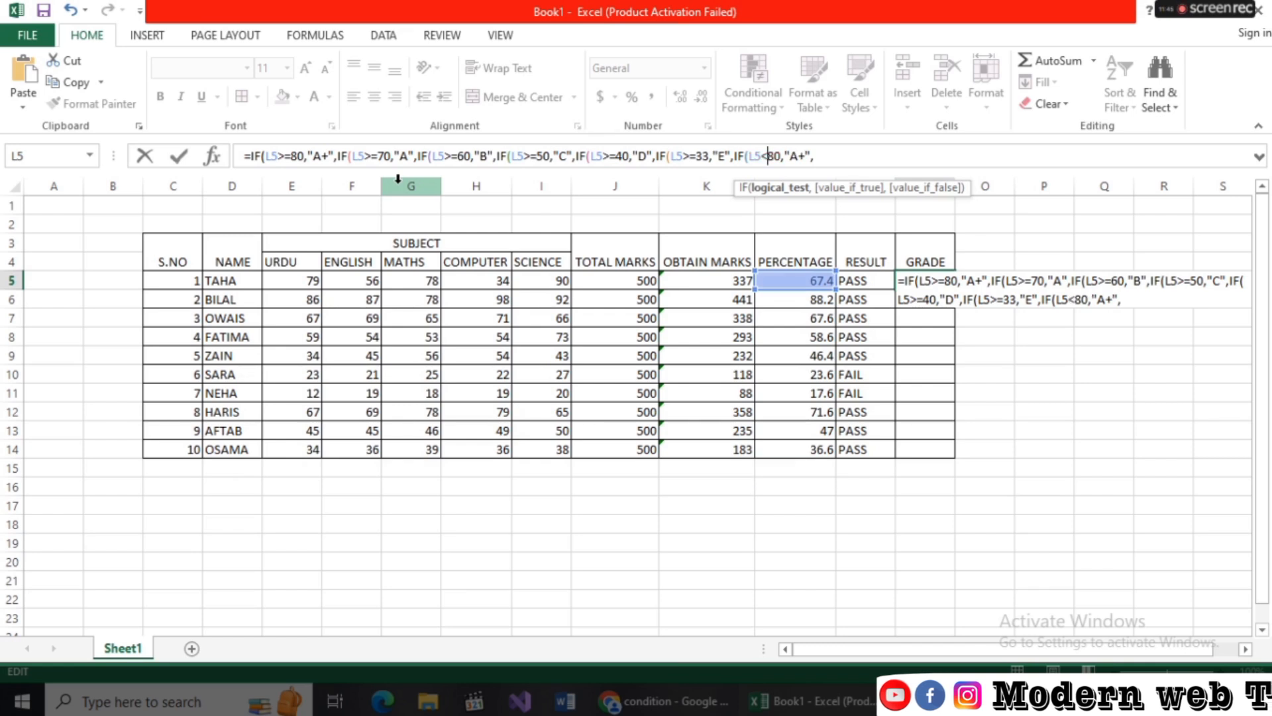
pyautogui.press('BackSpace')
pyautogui.press('BackSpace')
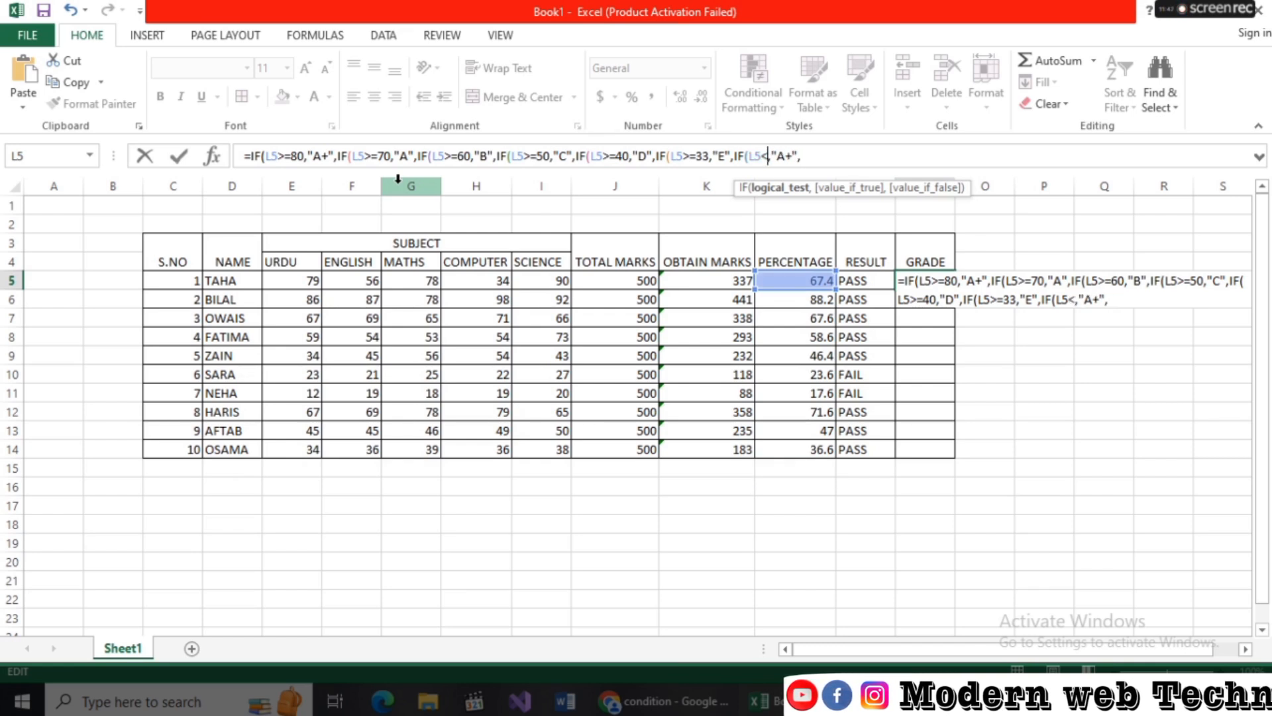
pyautogui.write('33')
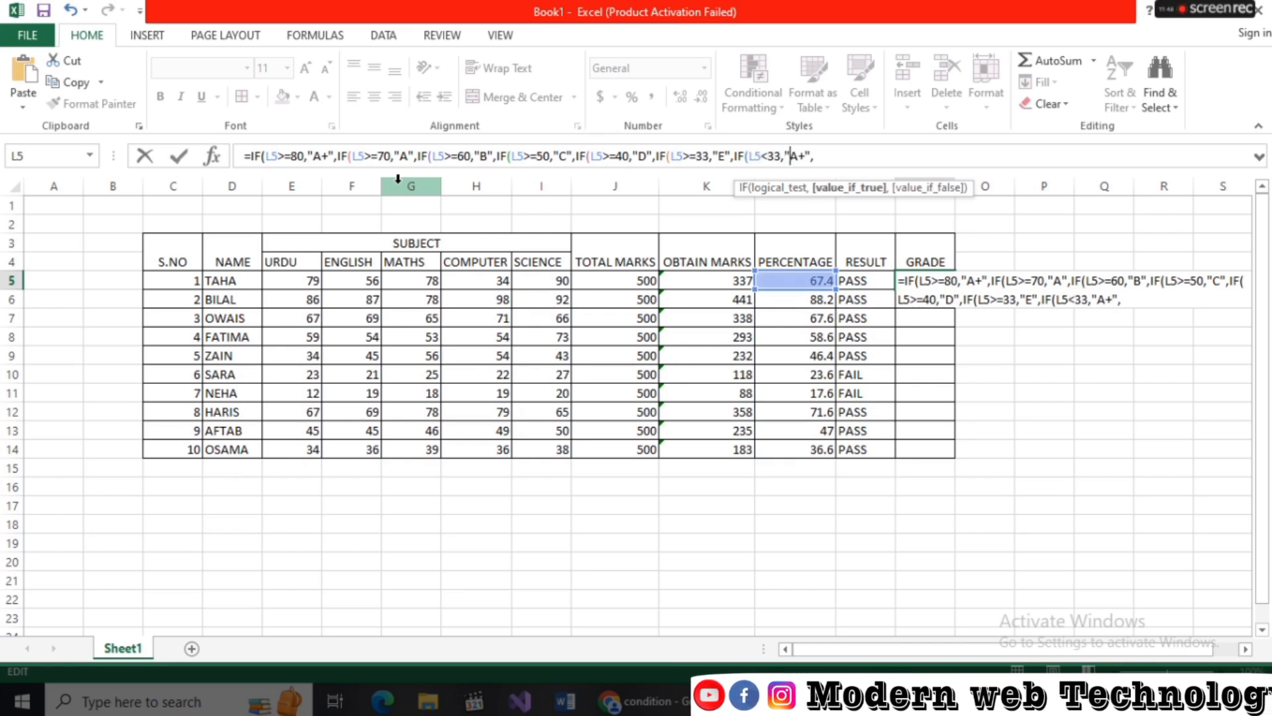
# - Change the grade returned by the final L5<33 condition to "F"
pyautogui.press('BackSpace')
pyautogui.press('BackSpace')
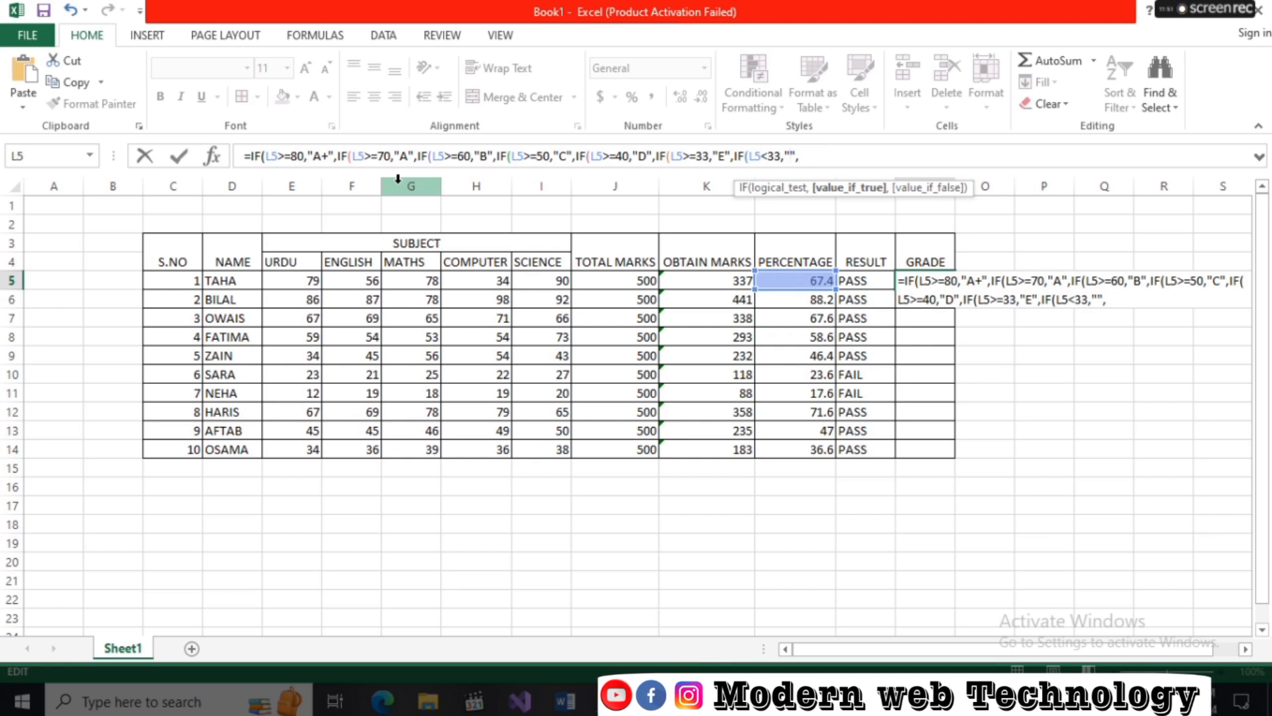
pyautogui.write('F')
pyautogui.press('Right')
pyautogui.press('Right')
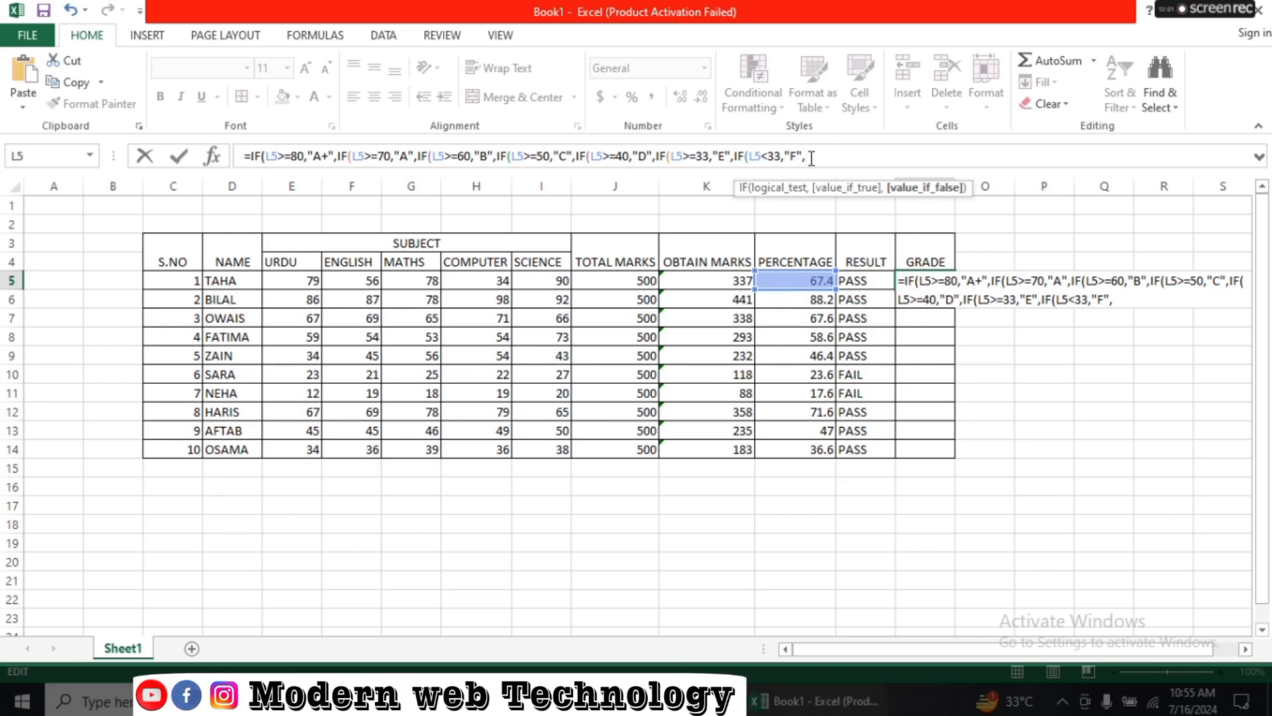
# - Remove the trailing comma, close the GRADE formula in N5 with seven parentheses, and fill it down to N14
pyautogui.press('BackSpace')
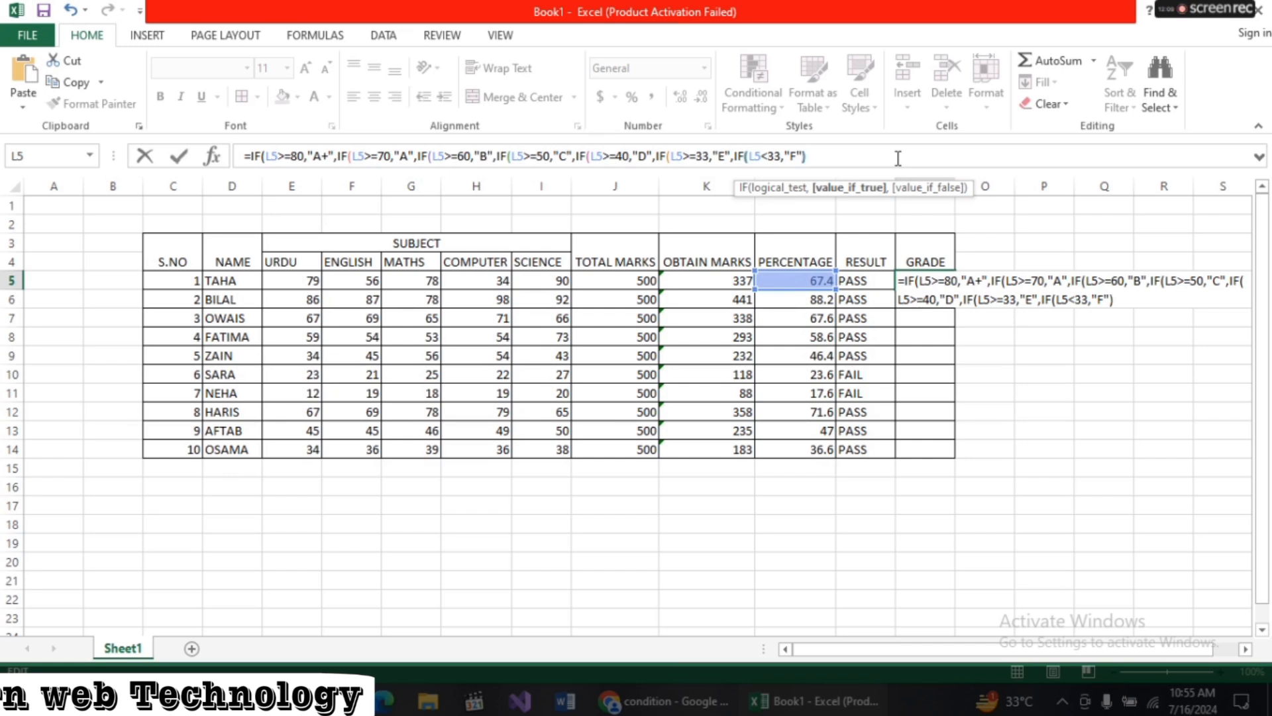
pyautogui.write(')))))')
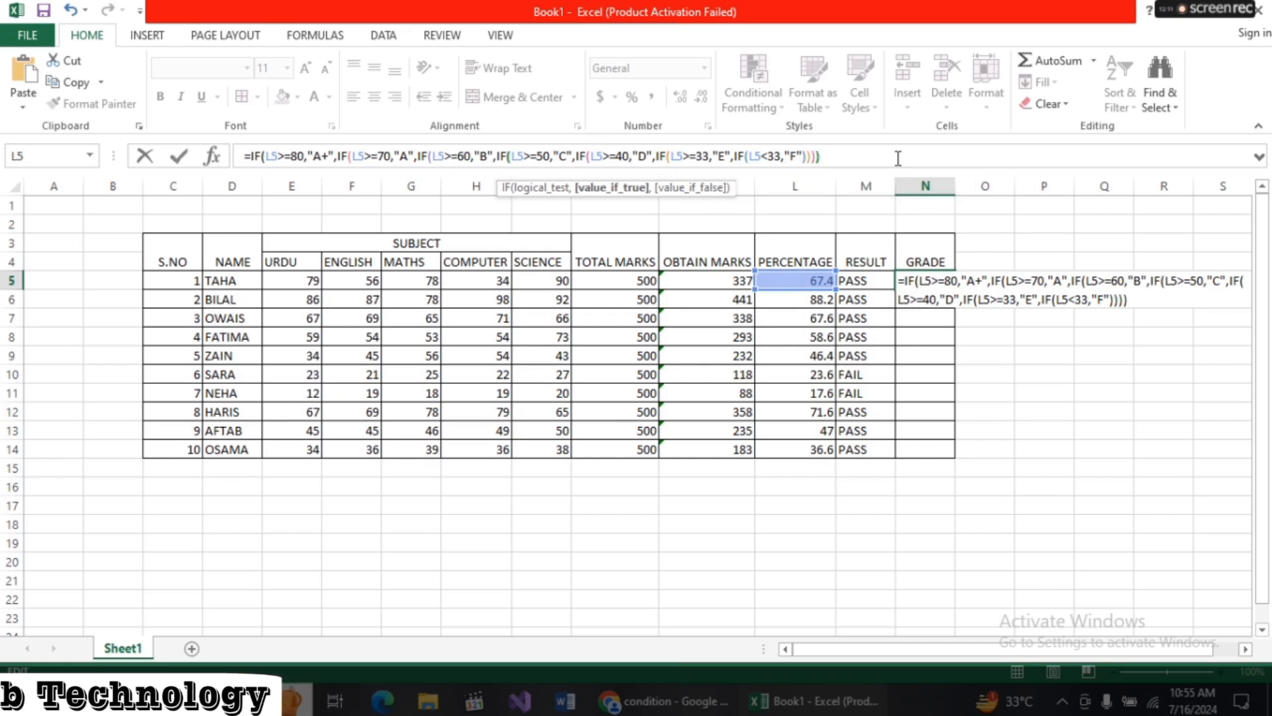
pyautogui.write('))')
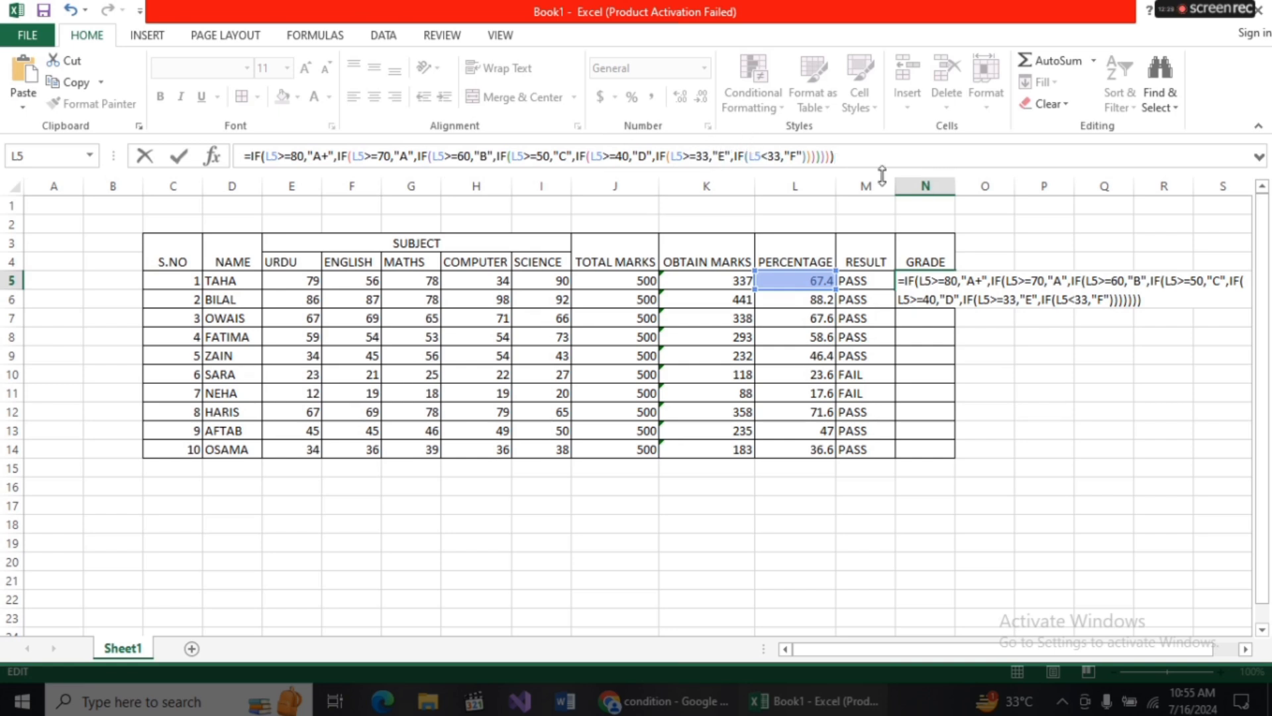
pyautogui.press('Return')
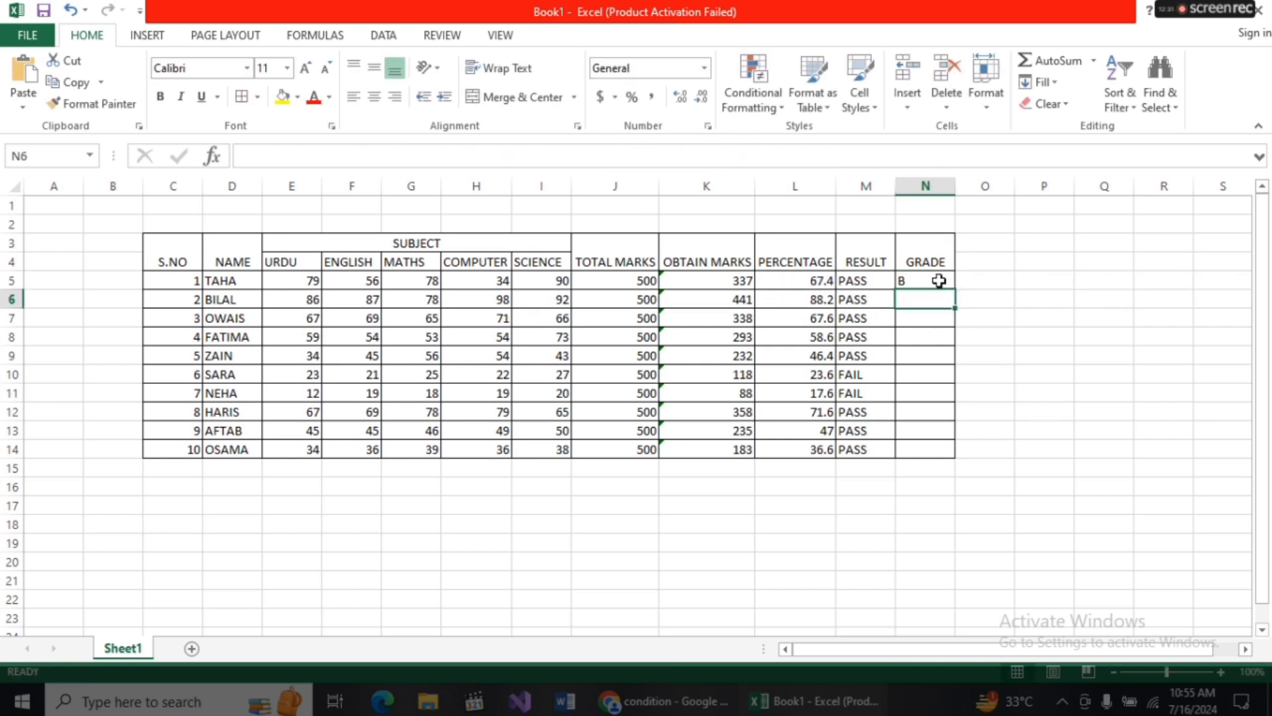
pyautogui.click(943, 283)
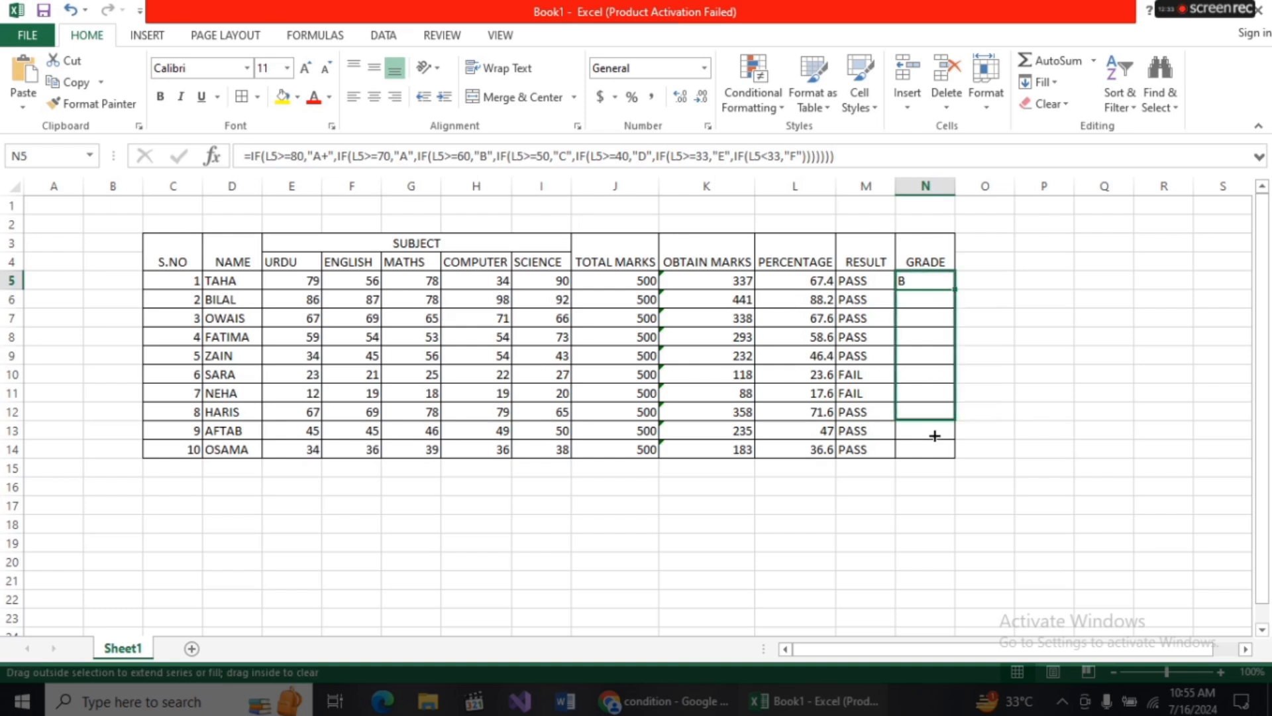
pyautogui.moveTo(932, 452); pyautogui.dragTo(943, 448)
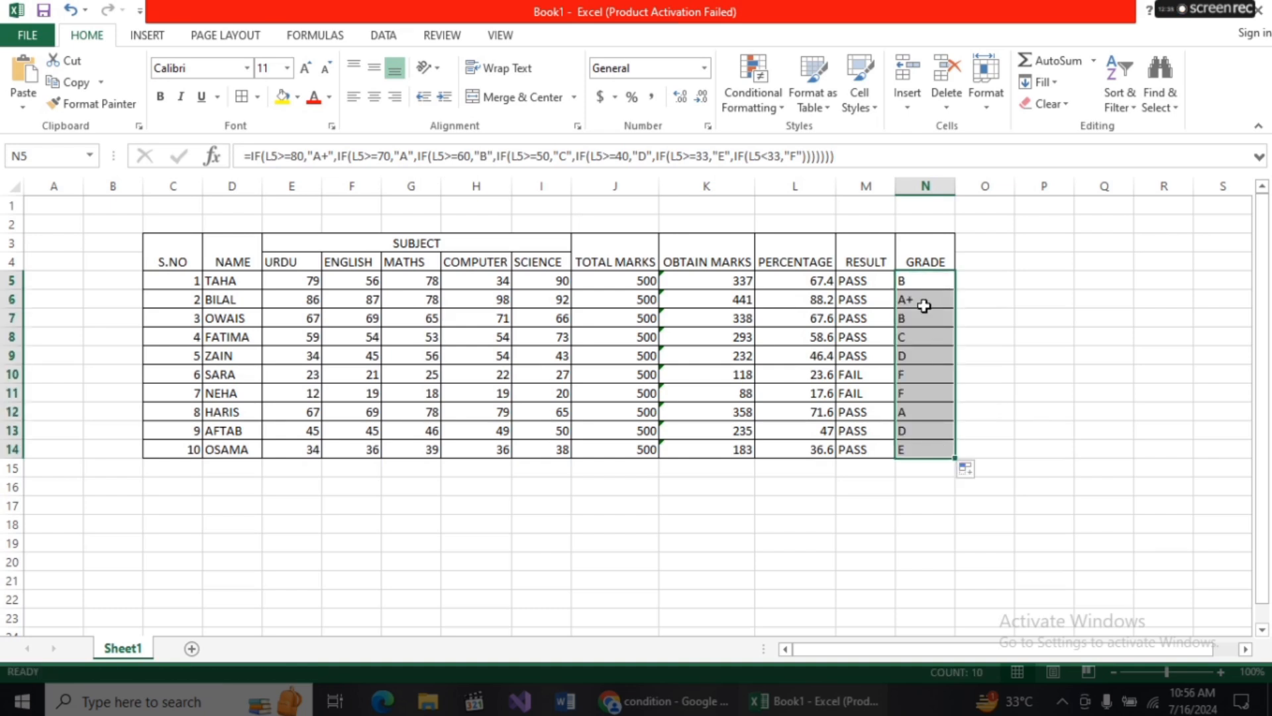
# - Check the filled GRADE formulas of several students against their percentages
pyautogui.click(905, 301)
pyautogui.click(809, 304)
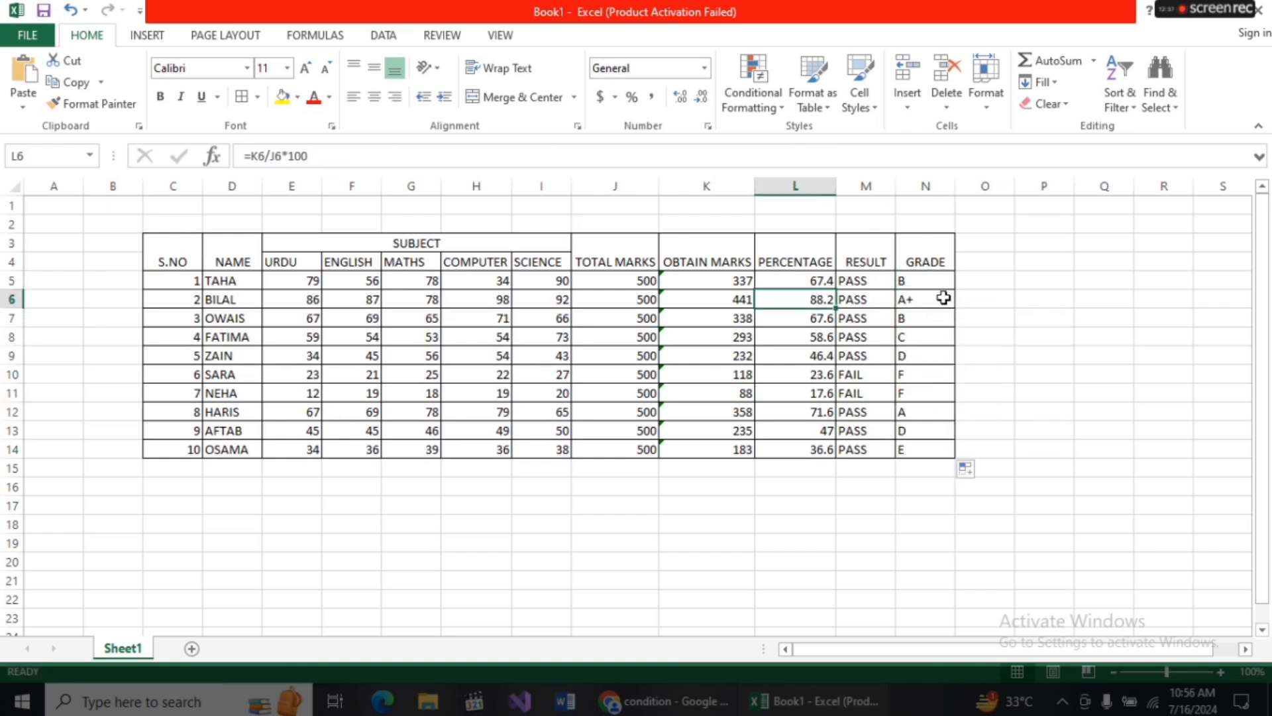
pyautogui.click(934, 301)
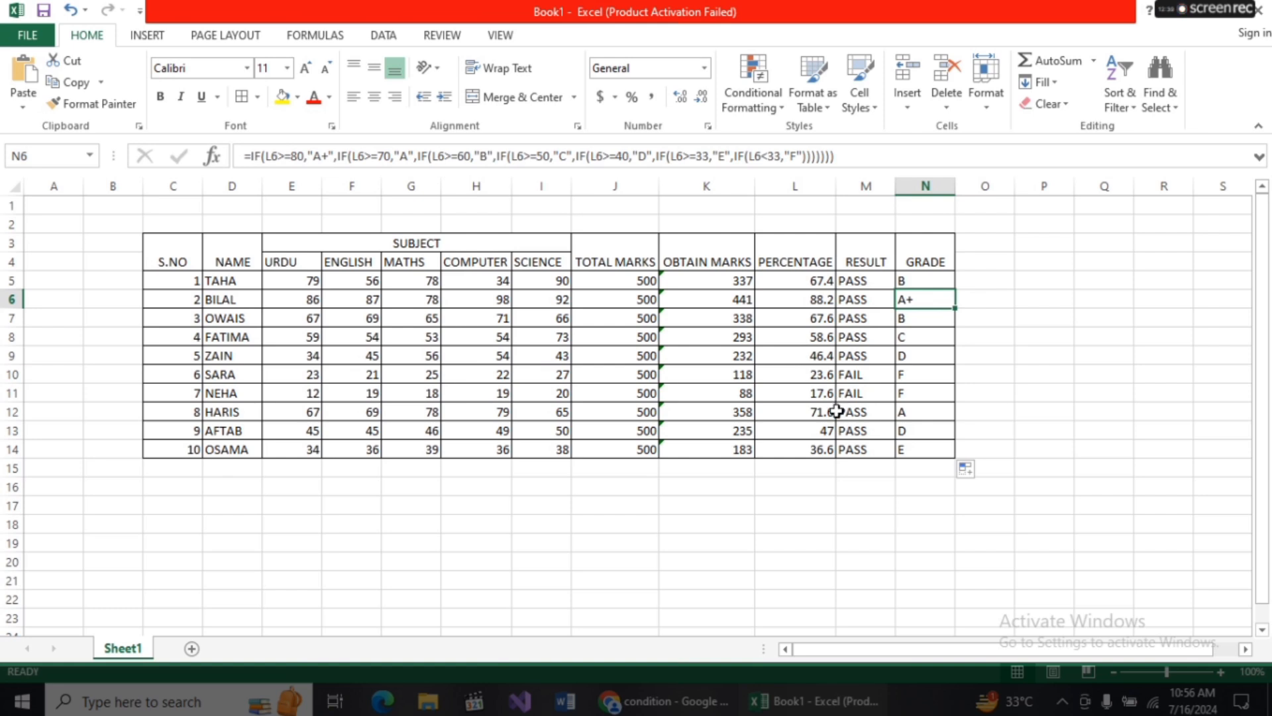
pyautogui.click(908, 411)
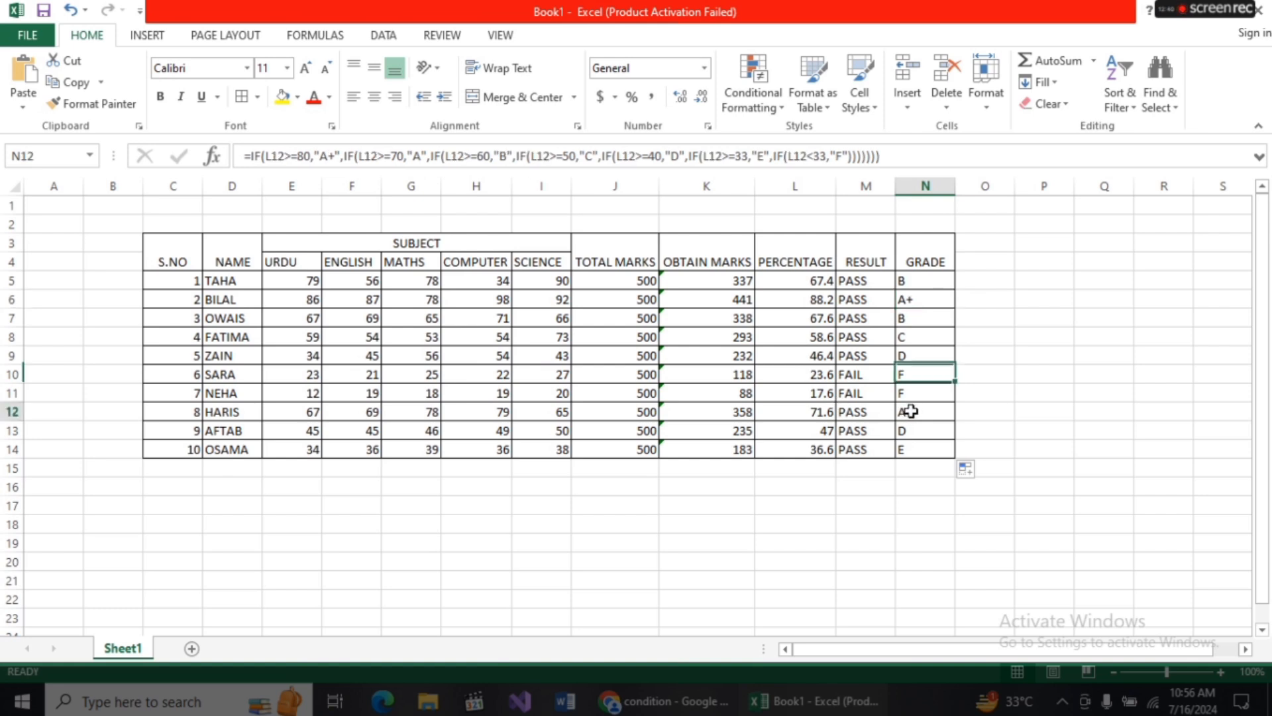
pyautogui.click(916, 324)
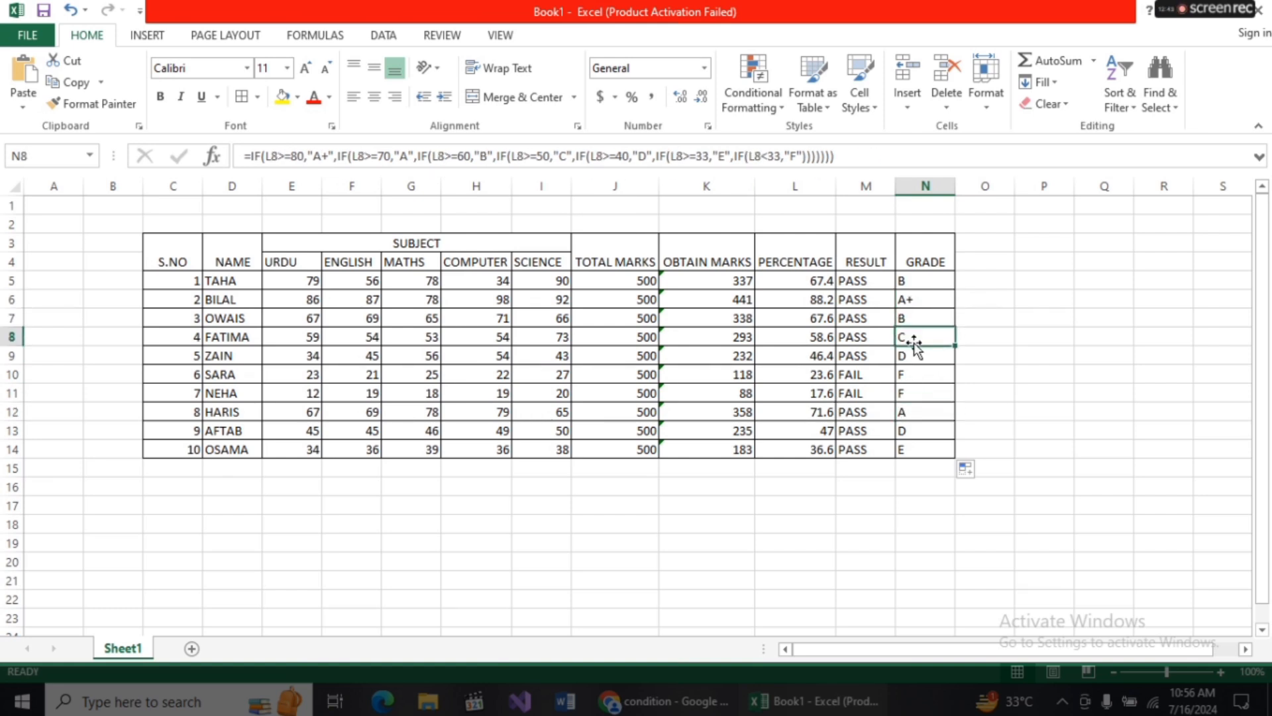
pyautogui.click(915, 451)
pyautogui.click(915, 391)
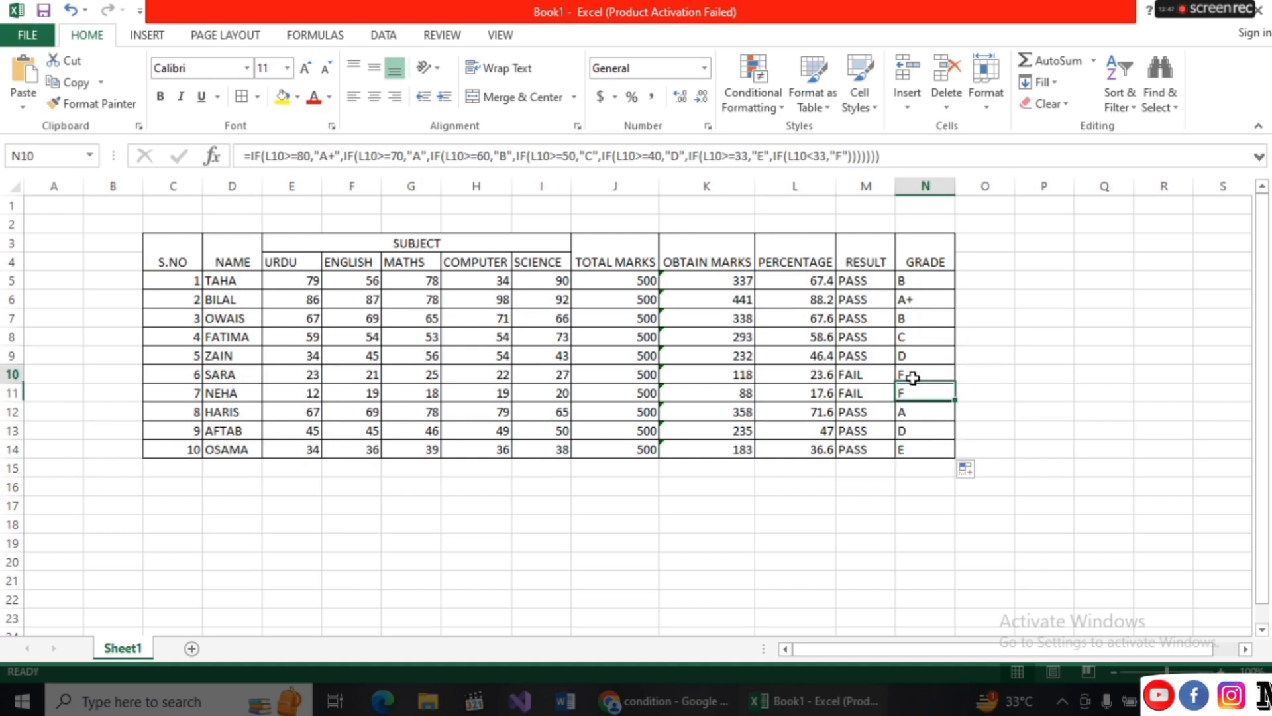
pyautogui.click(914, 375)
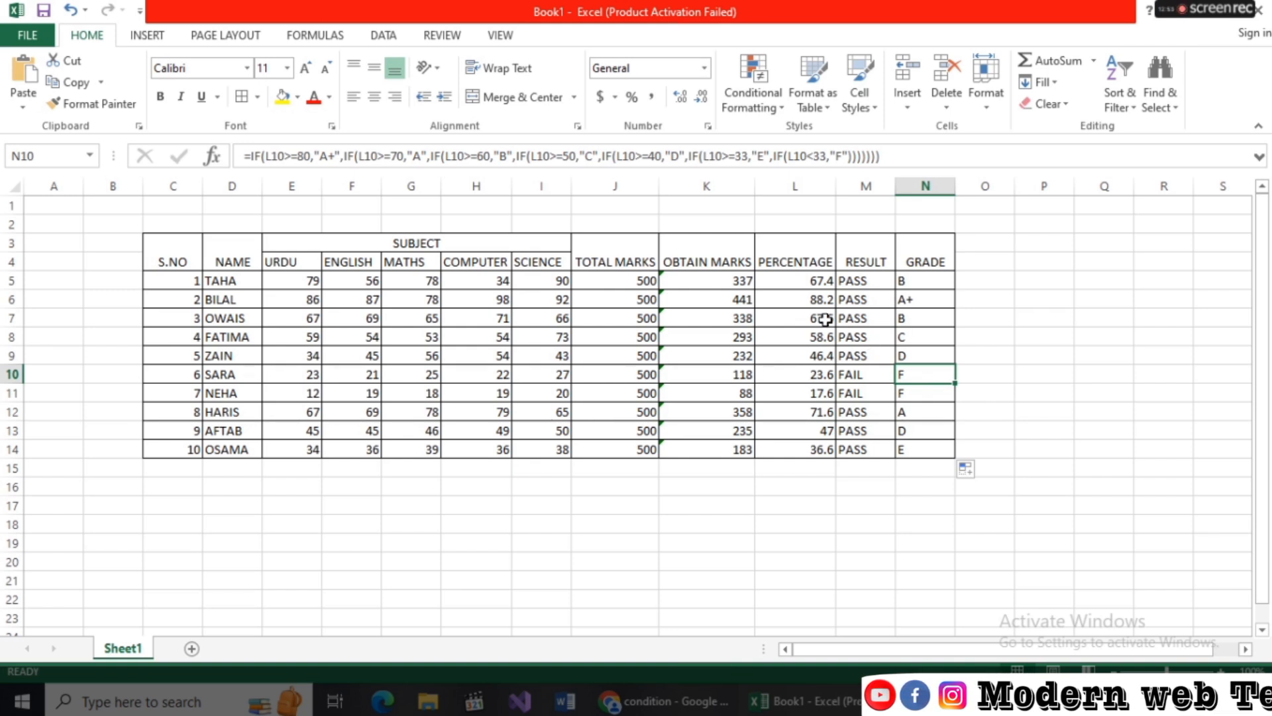
# - Fill the table's header rows C3:N4 with the theme colour Gold, Accent 4
pyautogui.moveTo(183, 254); pyautogui.dragTo(899, 260)
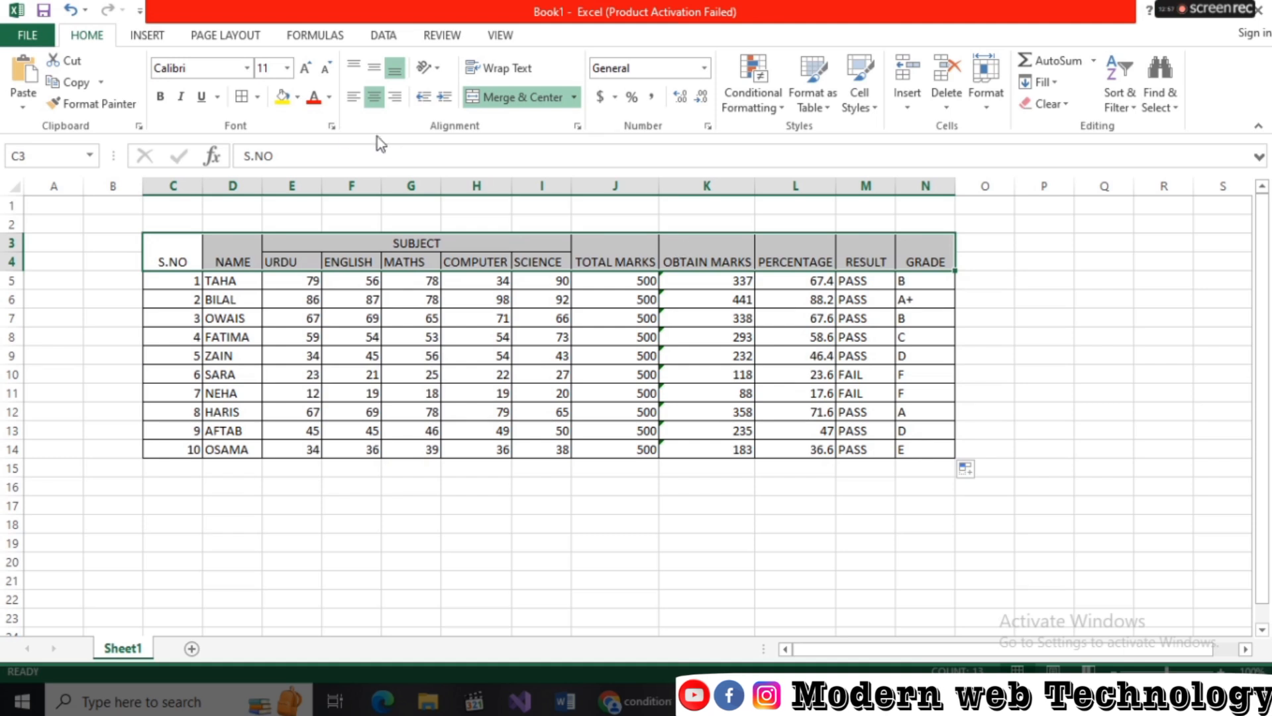
pyautogui.click(296, 98)
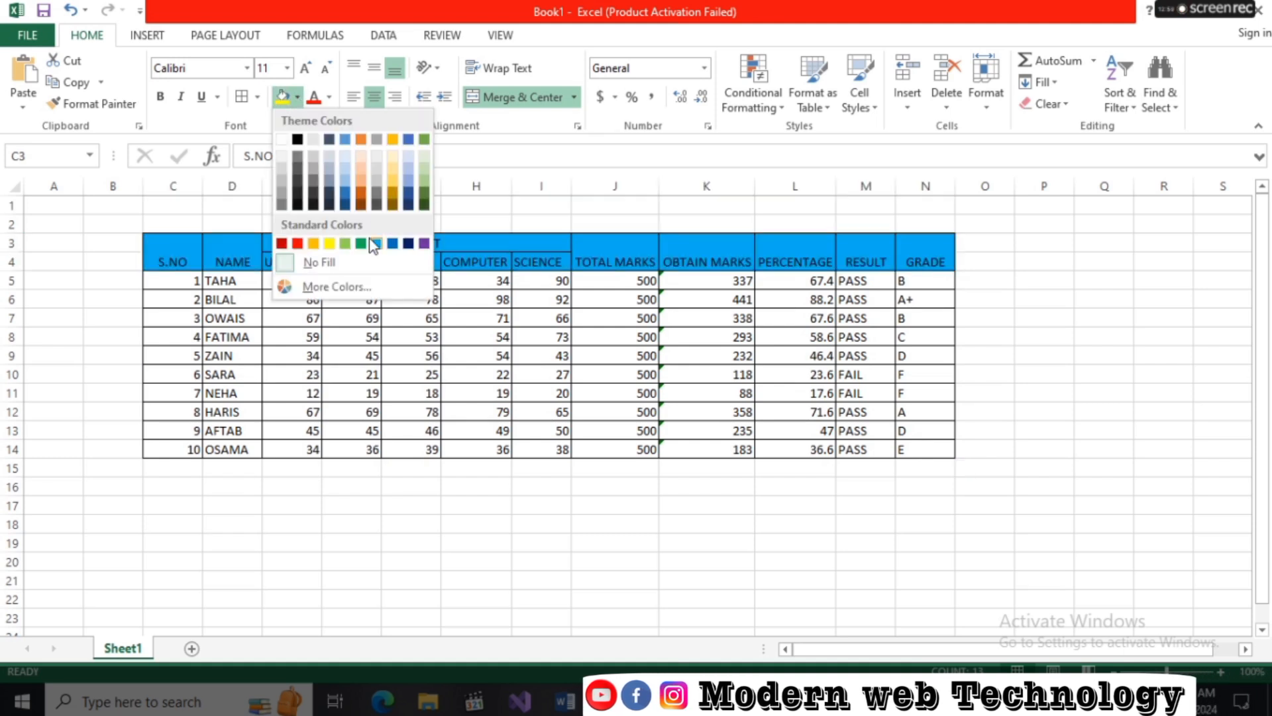
pyautogui.click(392, 138)
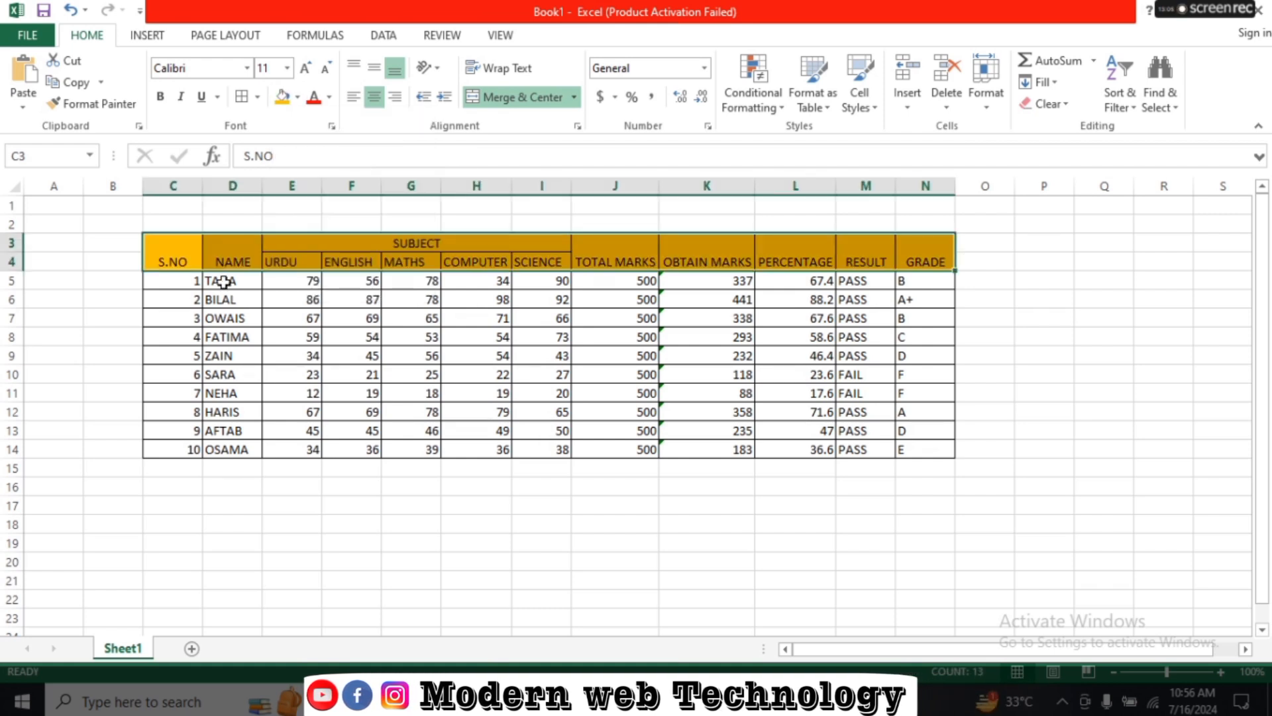
# - Fill the student rows C5:N14 with Gold, Accent 4, Lighter 40%
pyautogui.moveTo(192, 281); pyautogui.dragTo(941, 452)
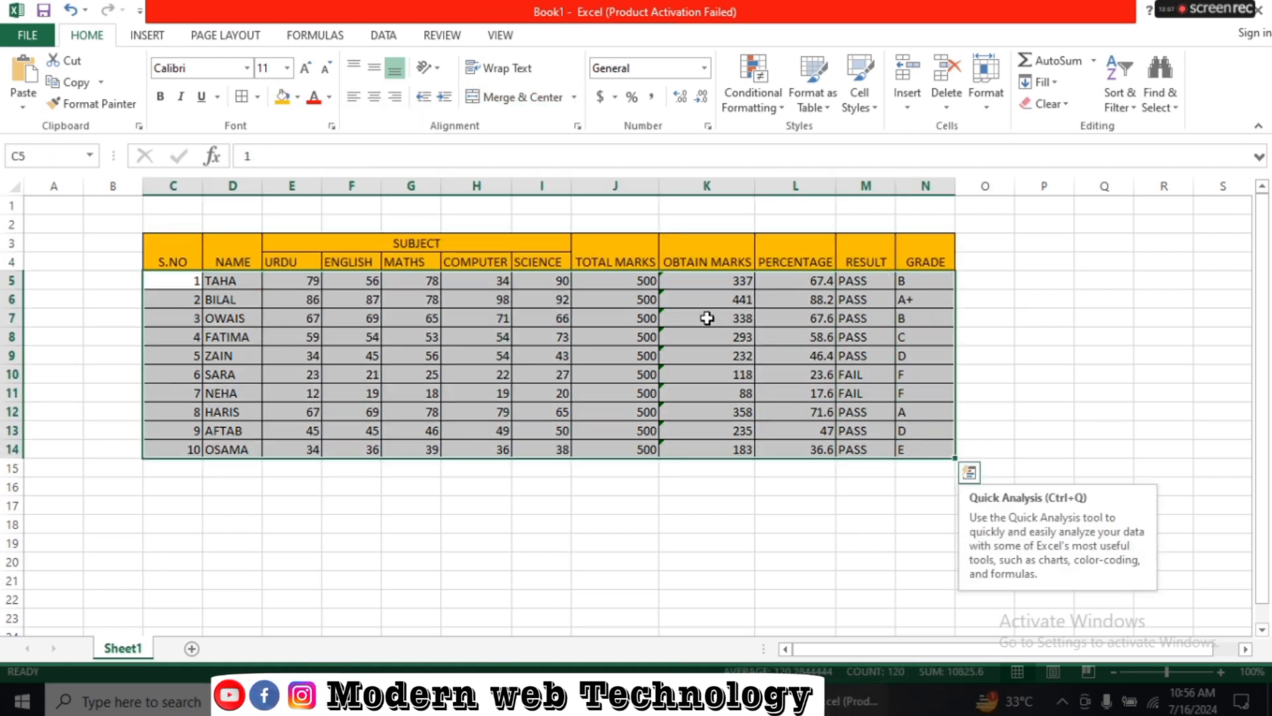
pyautogui.click(299, 97)
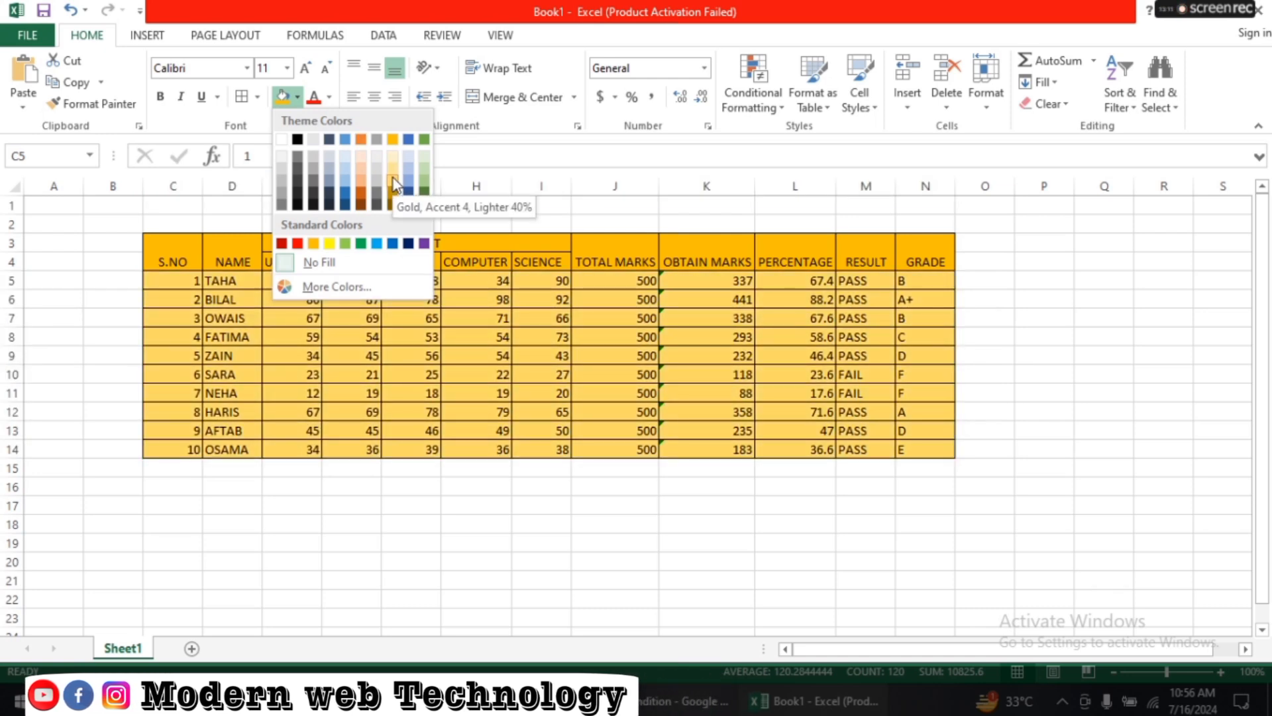
pyautogui.click(392, 177)
pyautogui.click(586, 509)
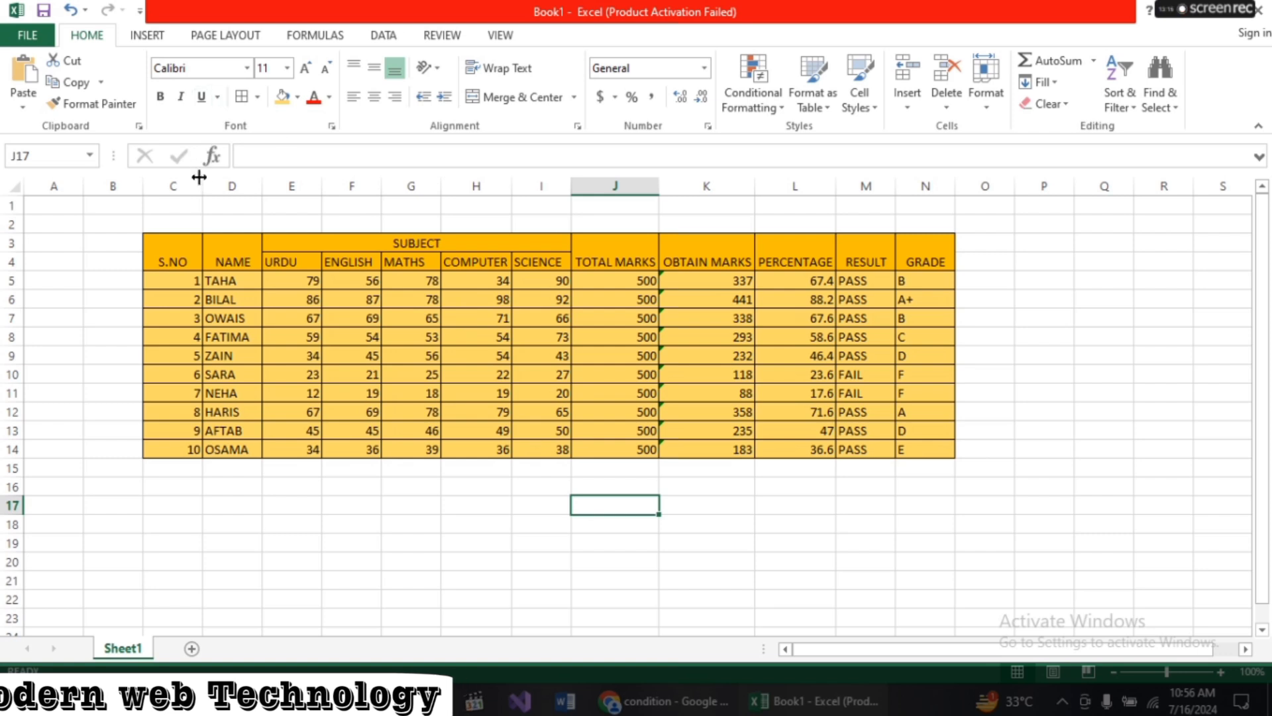
# - Merge and center C1:N2 above the table and enter the title RESULT SHEET
pyautogui.moveTo(177, 205); pyautogui.dragTo(903, 218)
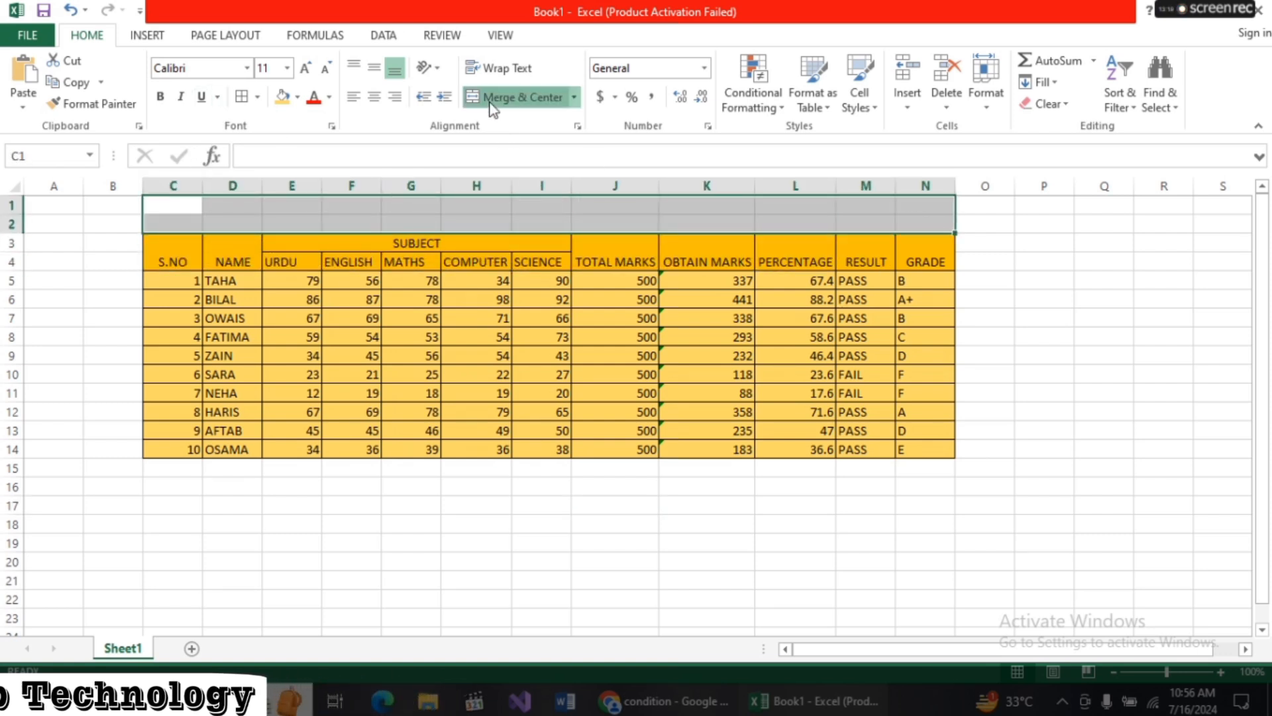
pyautogui.click(510, 97)
pyautogui.write('RESULT SHEET')
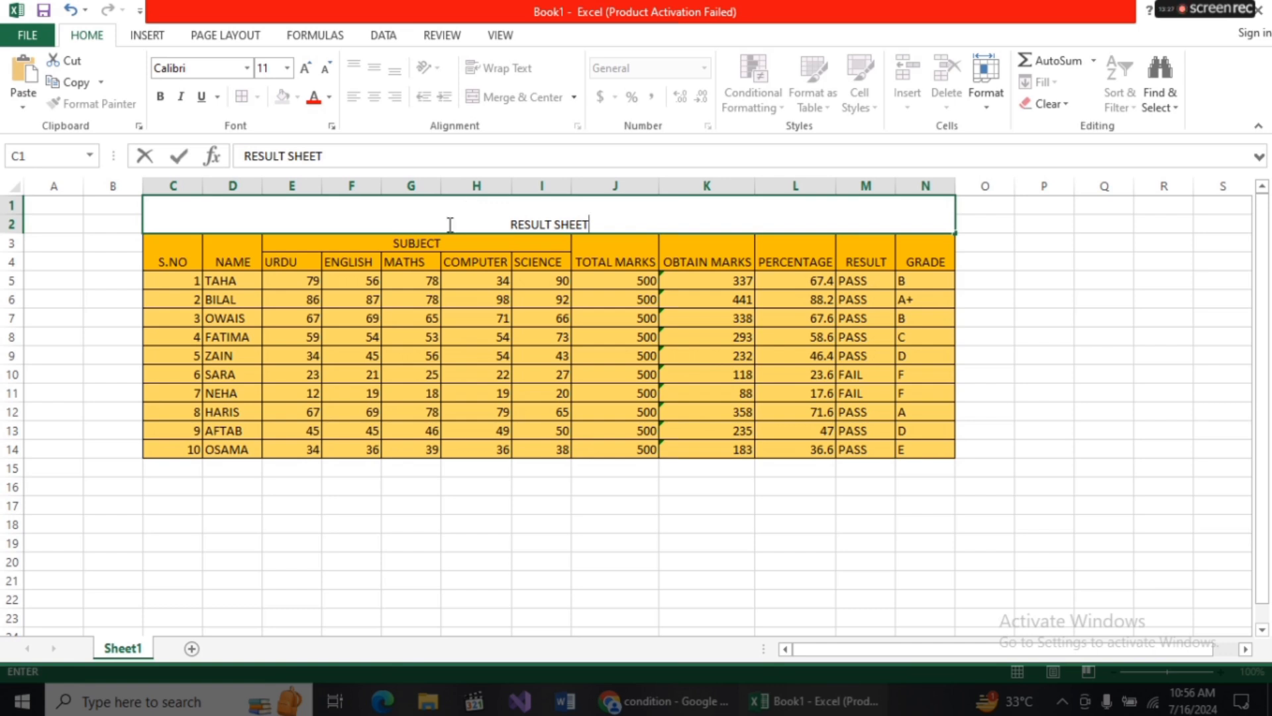
pyautogui.moveTo(379, 303); pyautogui.dragTo(396, 299)
# - Format the RESULT SHEET title with middle alignment, font size 20 and a Gold, Accent 4 fill
pyautogui.click(528, 210)
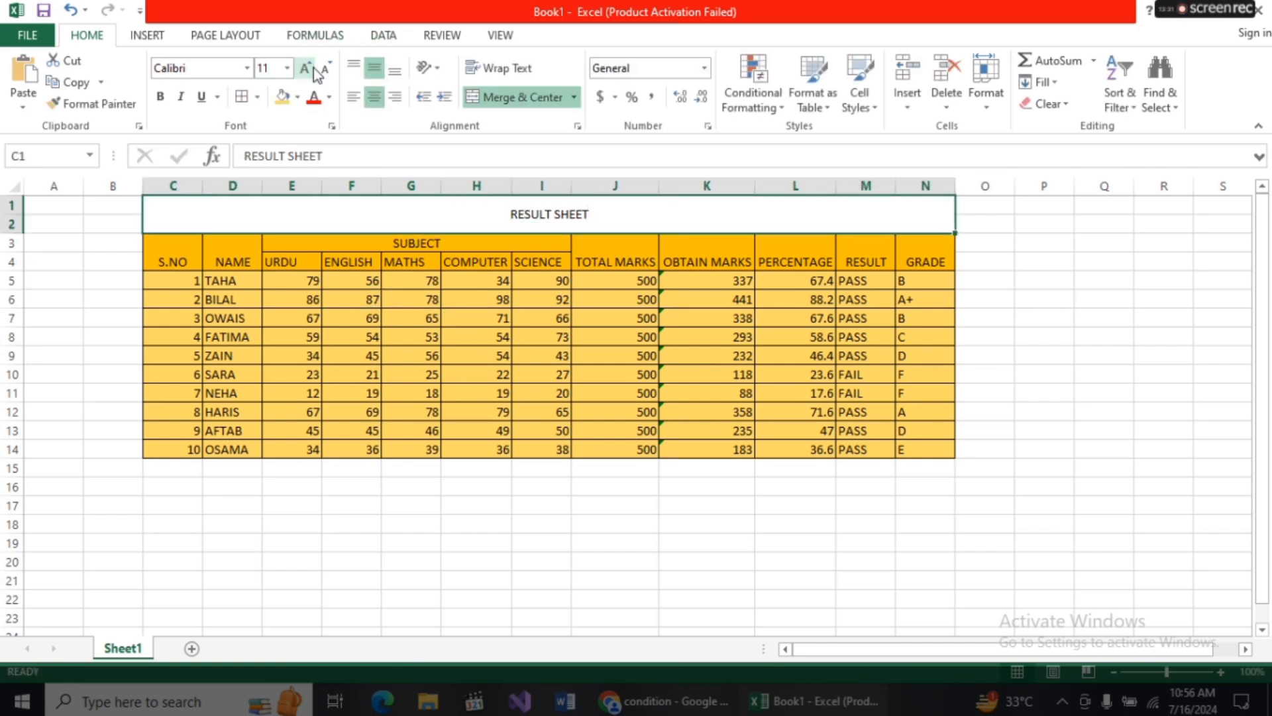
pyautogui.click(283, 96)
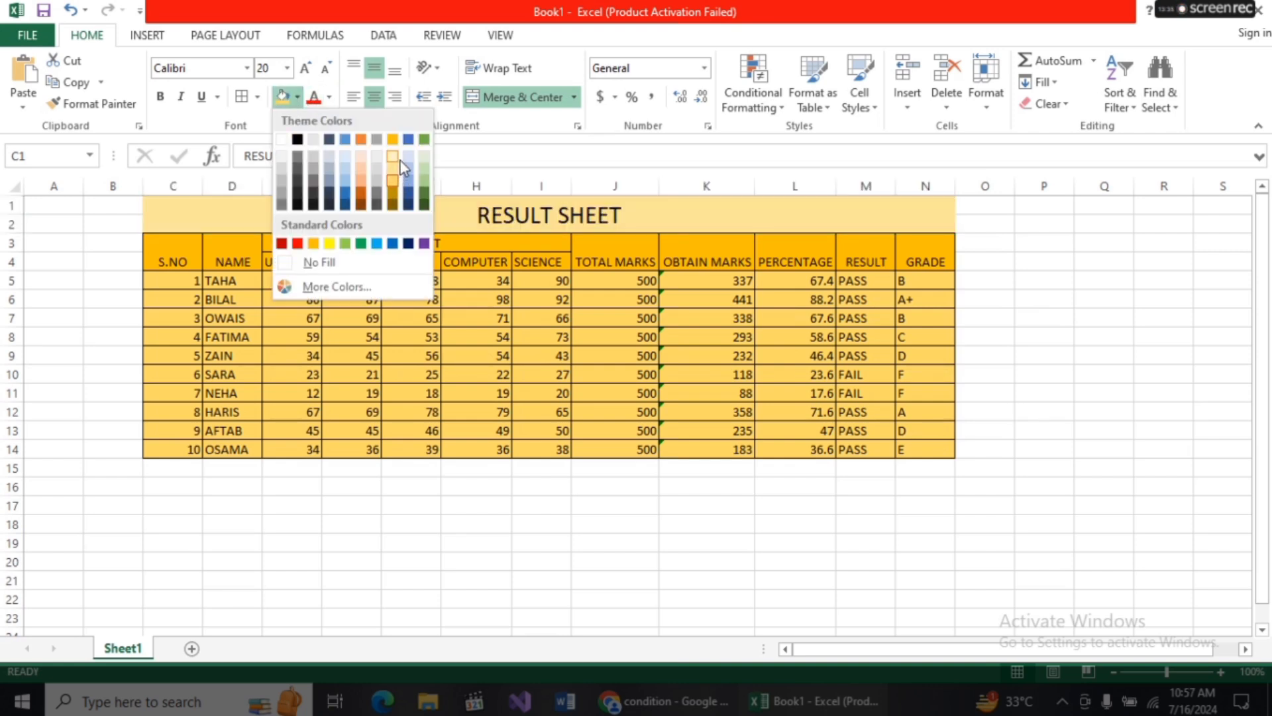
pyautogui.click(392, 138)
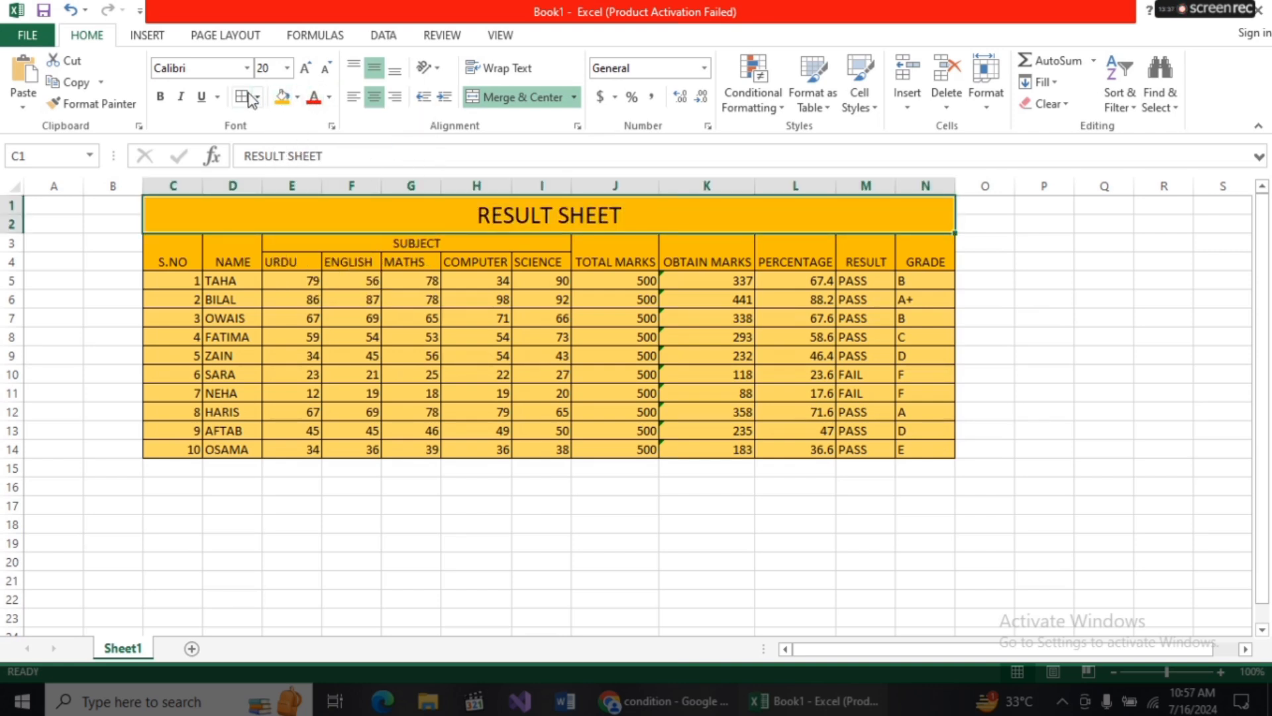
pyautogui.click(1146, 395)
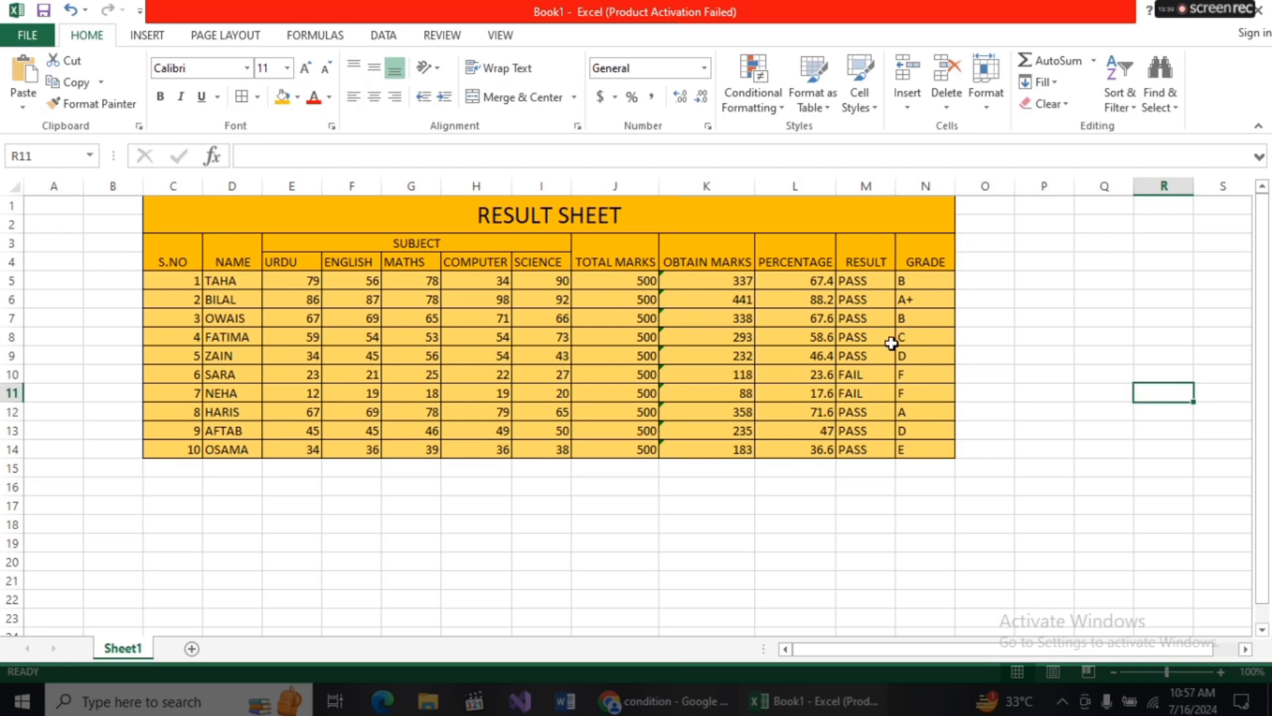
pyautogui.scroll(-5, 891, 342)
pyautogui.scroll(5, 890, 343)
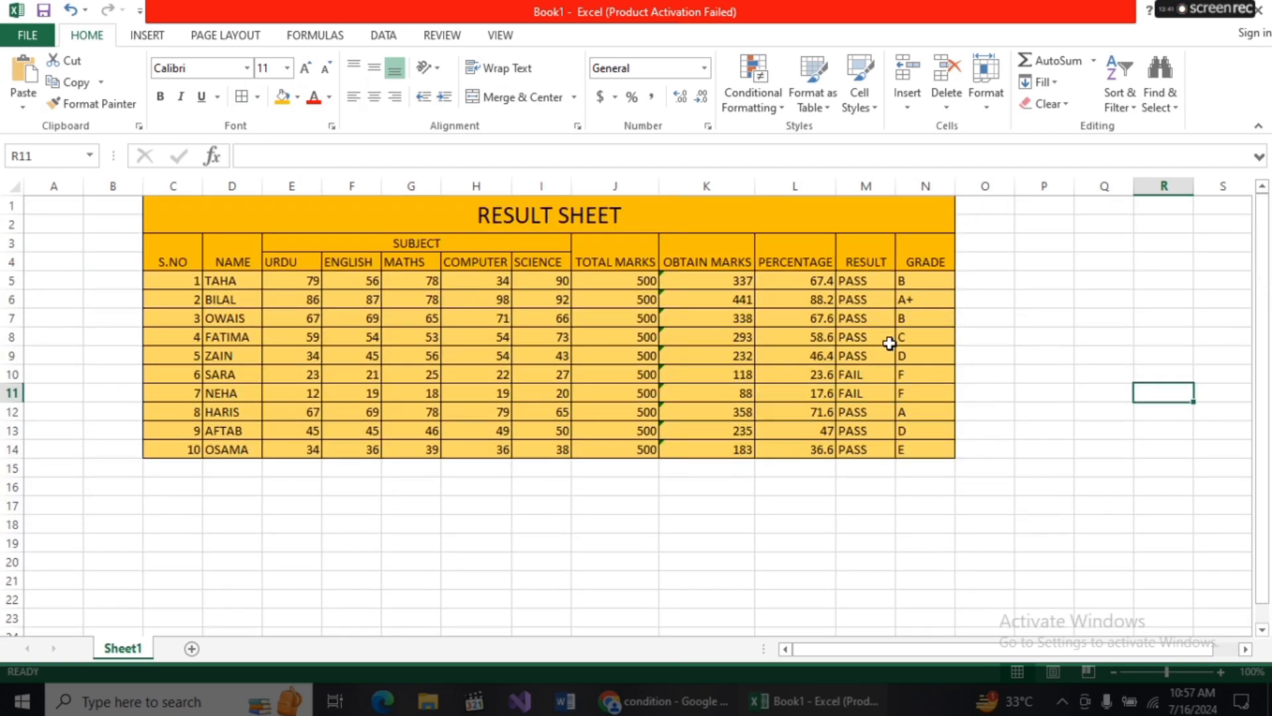